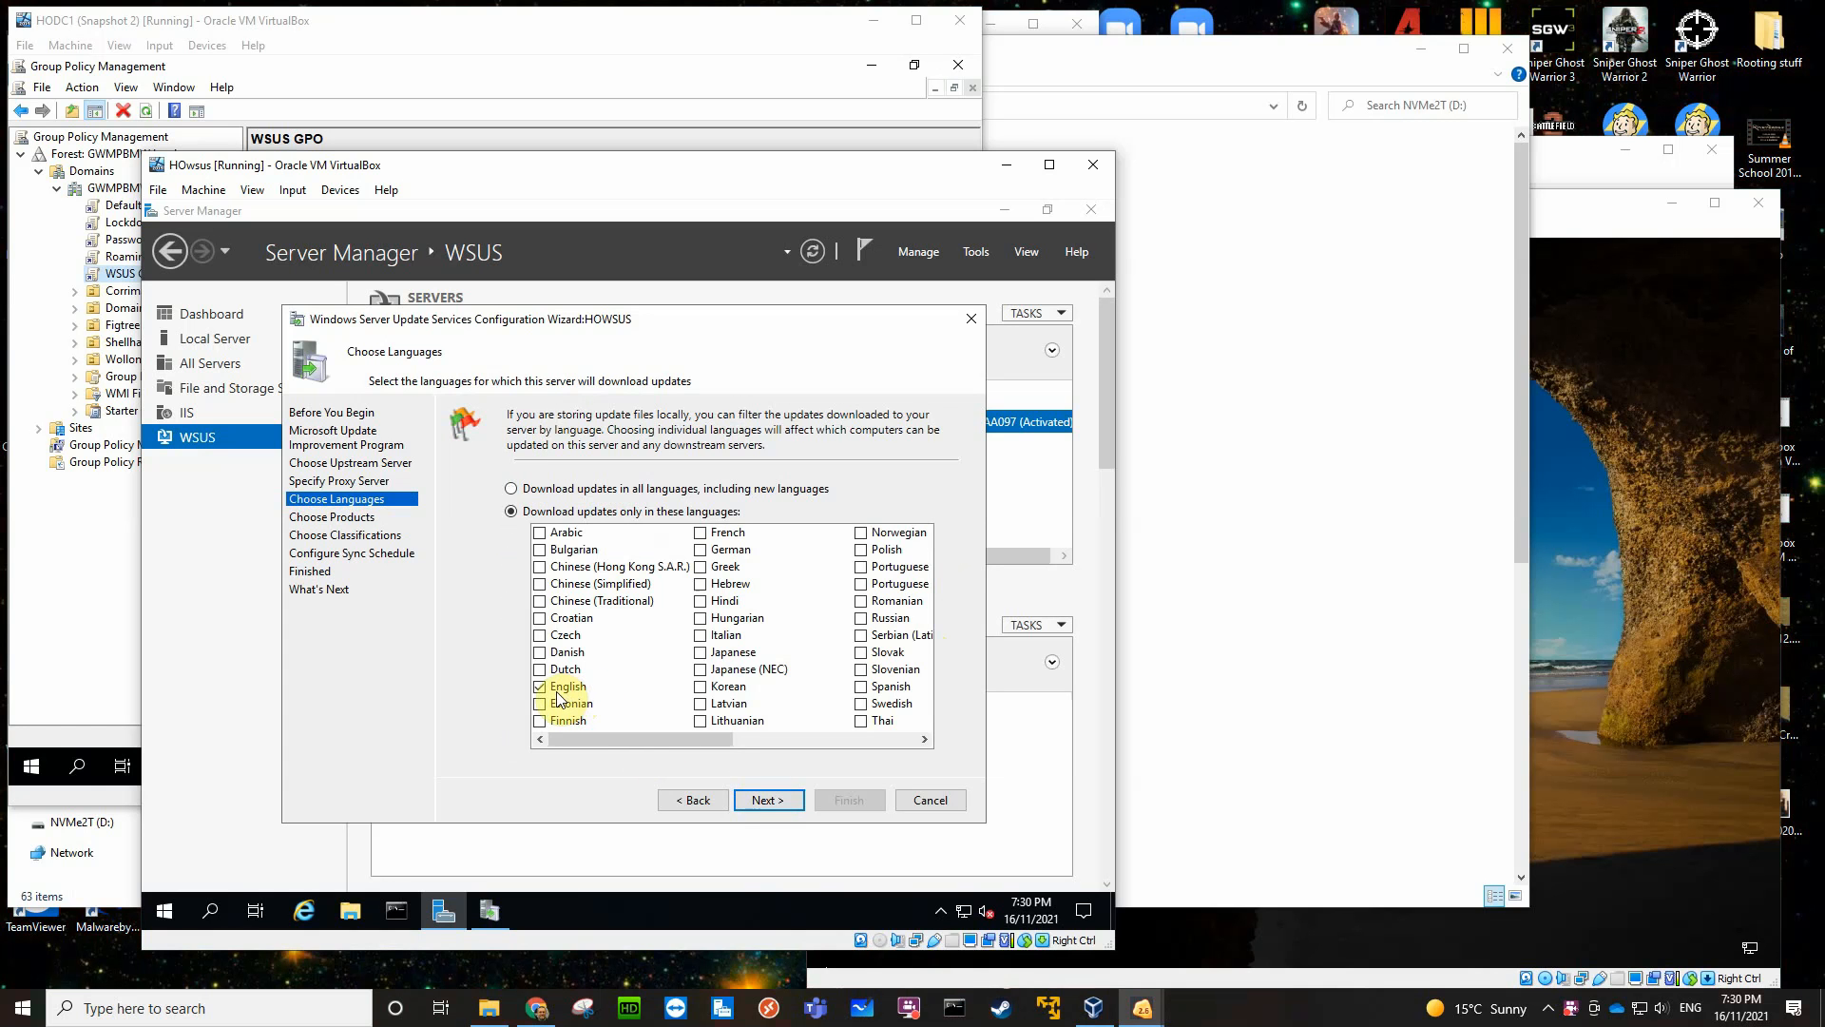
# - Accept English as the only update language and deselect the entire Windows category in the product list
pyautogui.click(766, 799)
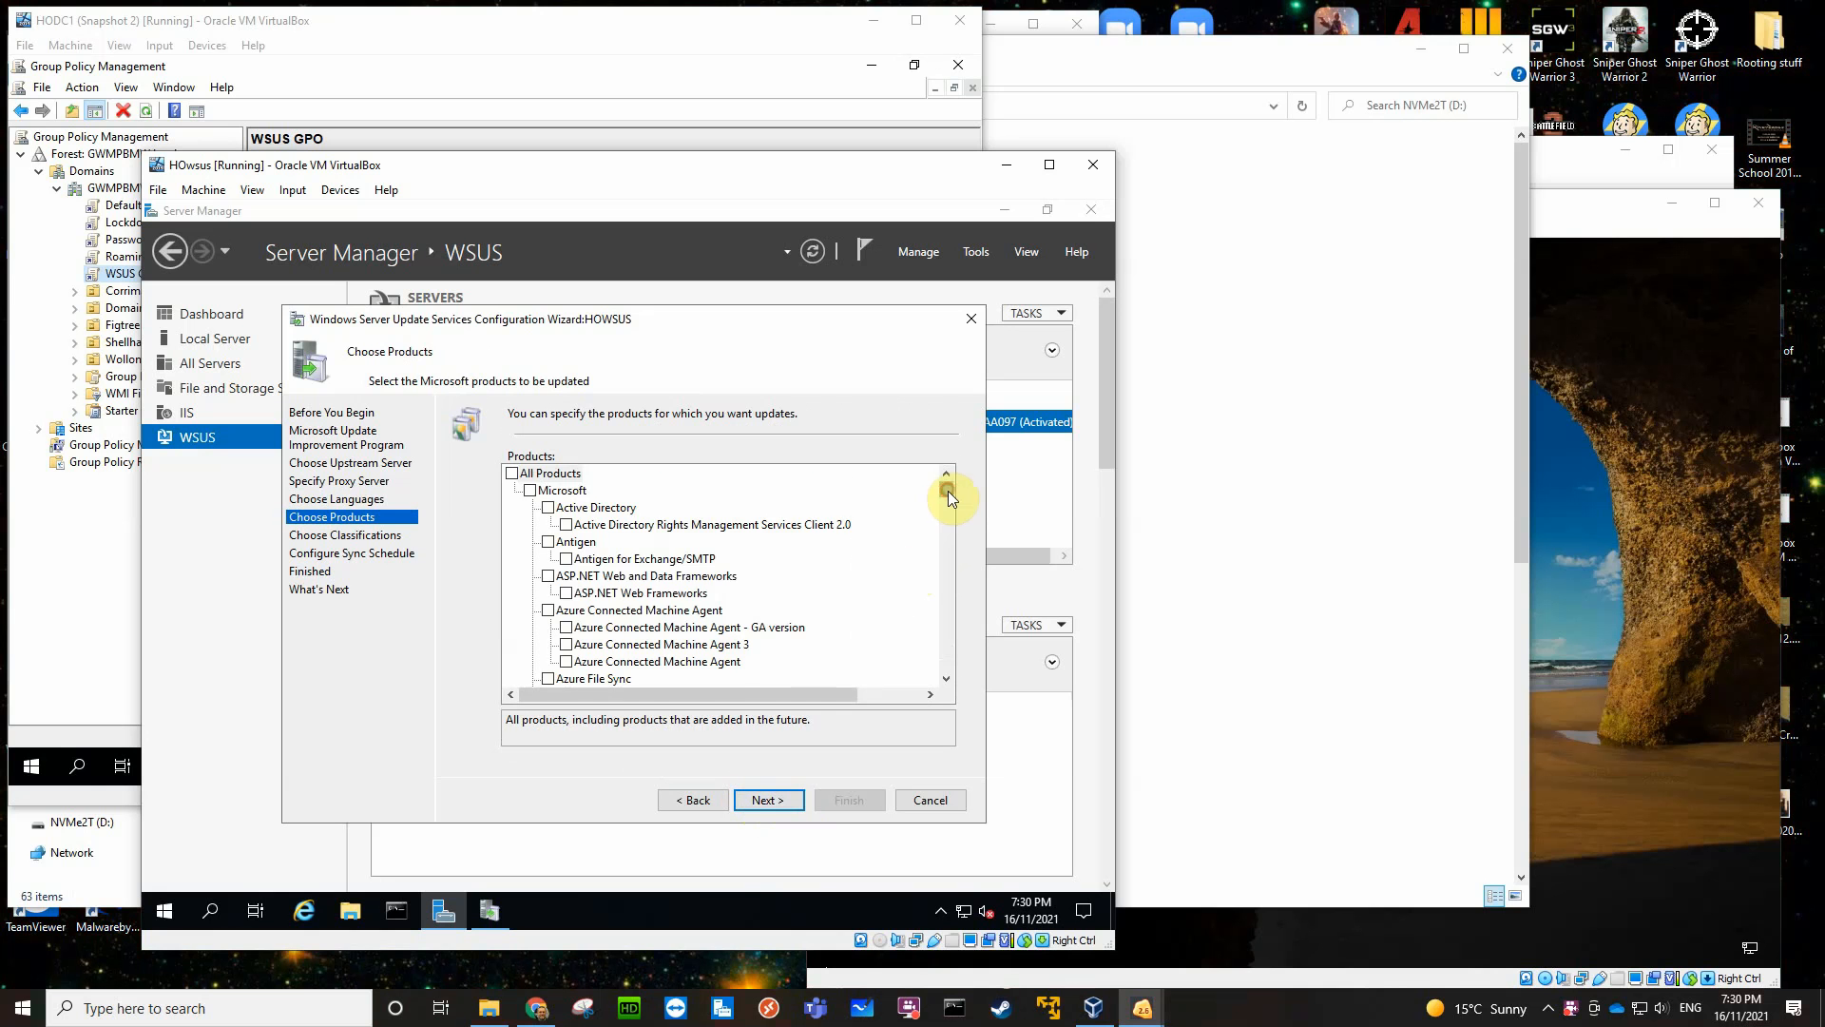
pyautogui.moveTo(949, 491); pyautogui.dragTo(950, 613)
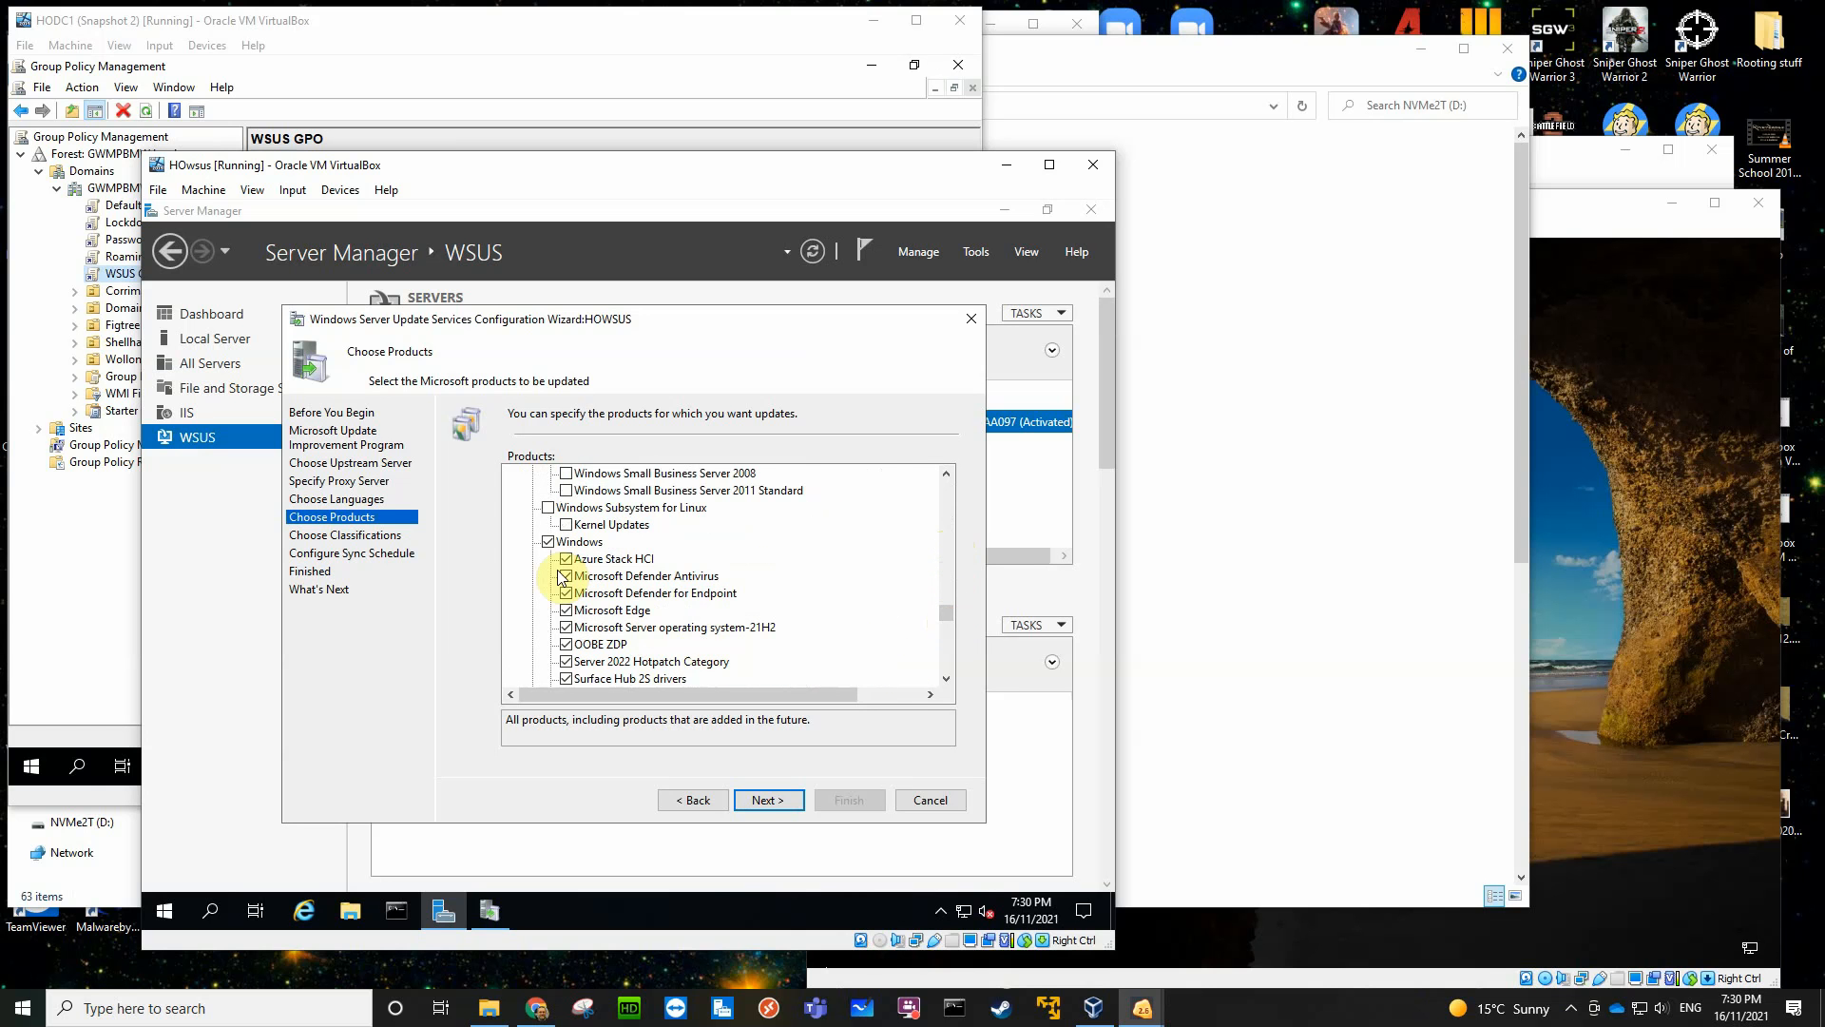
pyautogui.click(547, 542)
# - Select the Servicing Drivers and Upgrade & Servicing Drivers products for Windows - Client and Windows - Server, version 21H2 and later
pyautogui.scroll(-5, 868, 648)
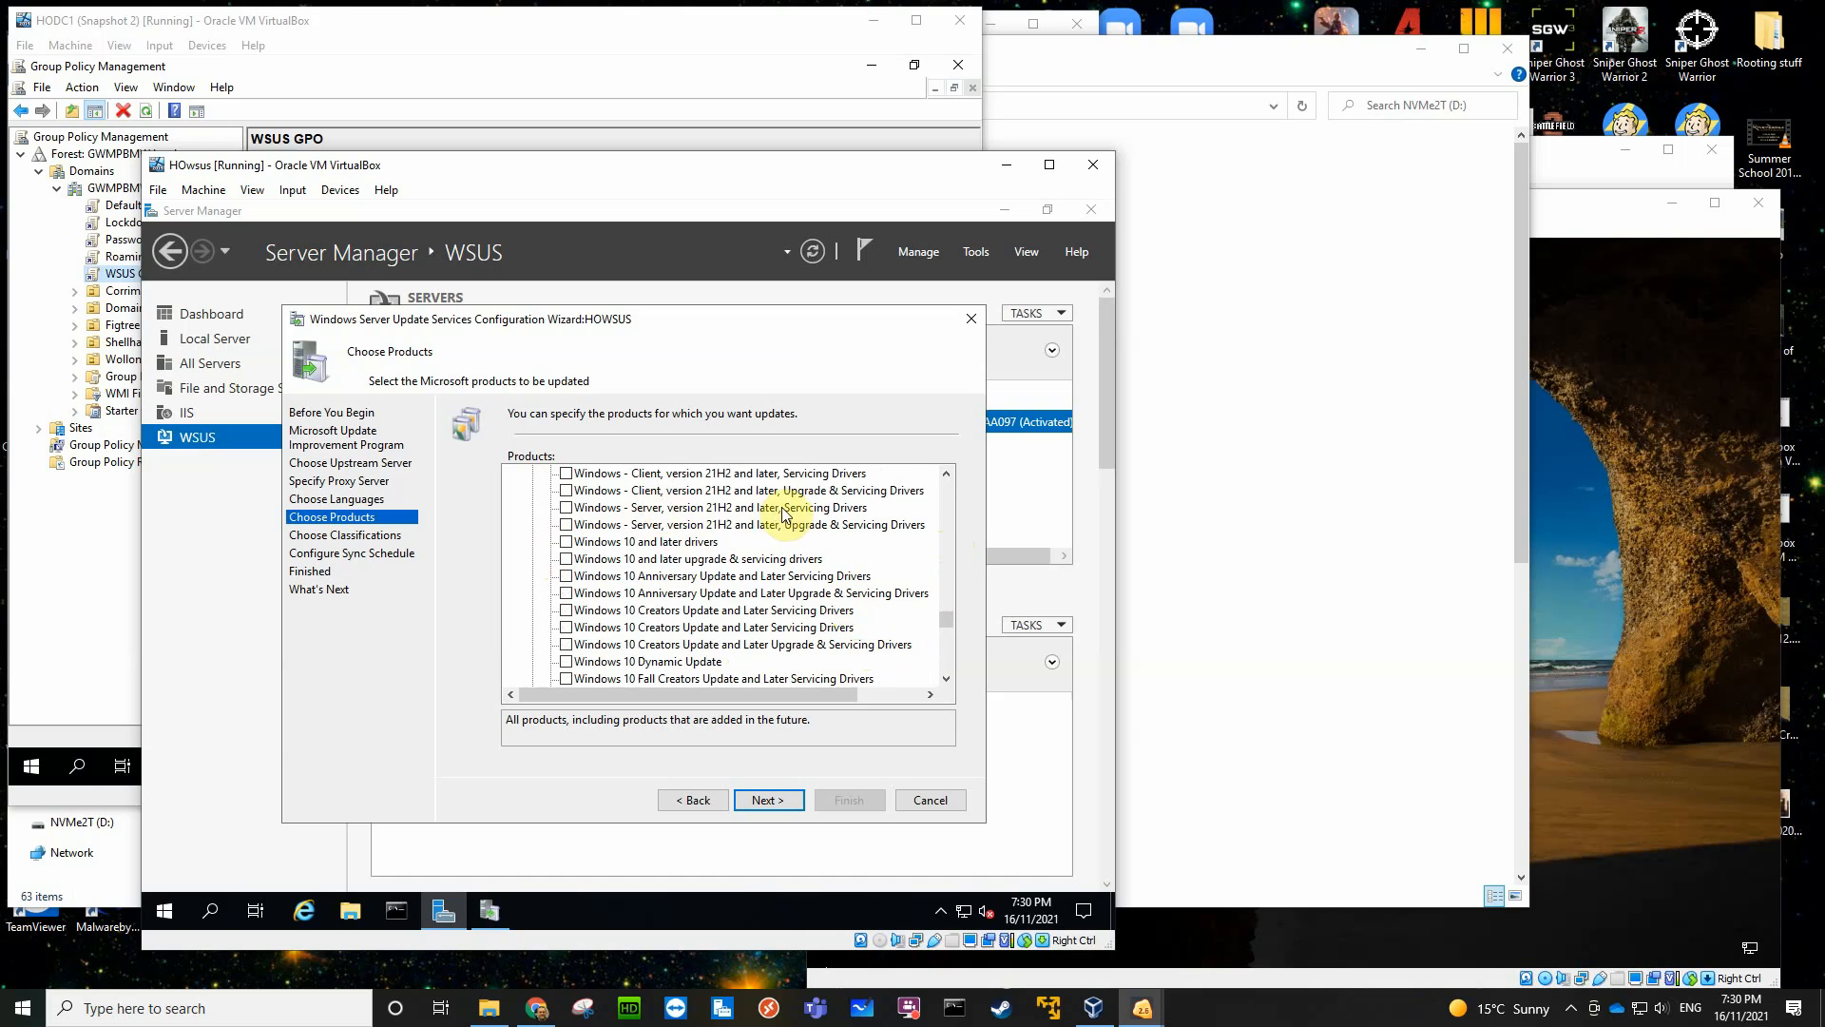
pyautogui.scroll(2, 787, 511)
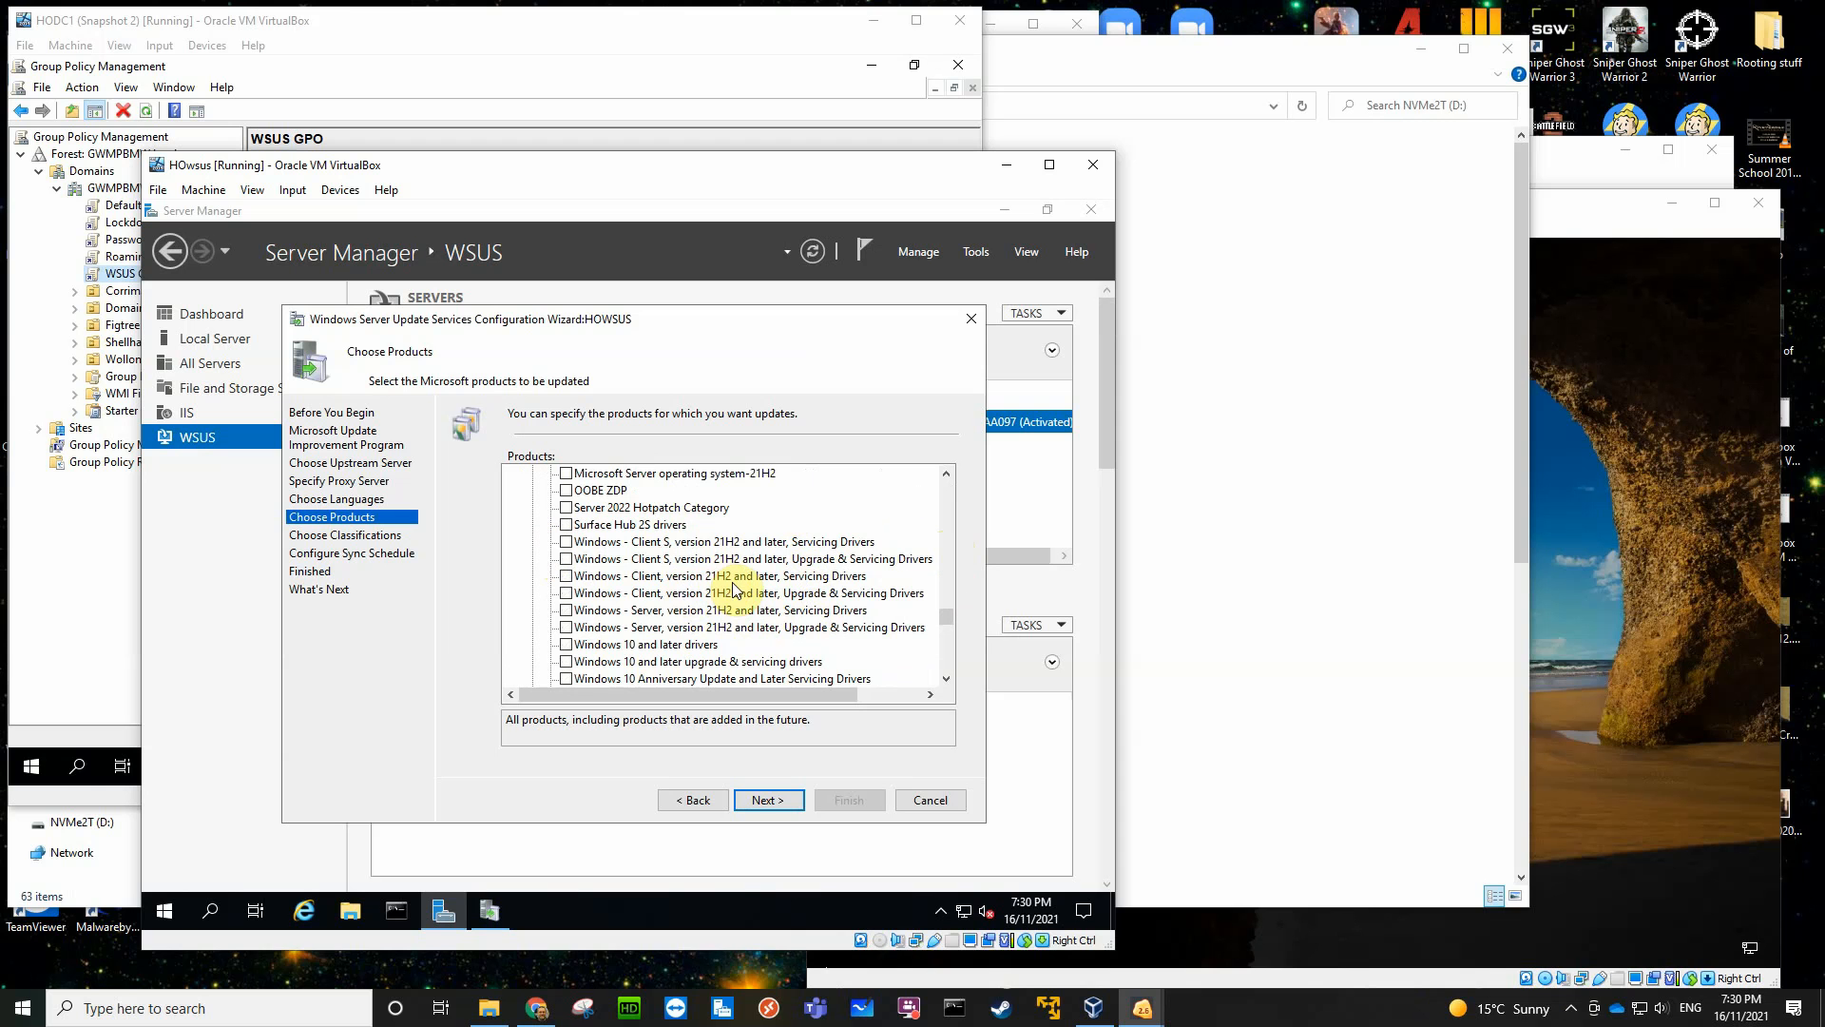
pyautogui.click(567, 577)
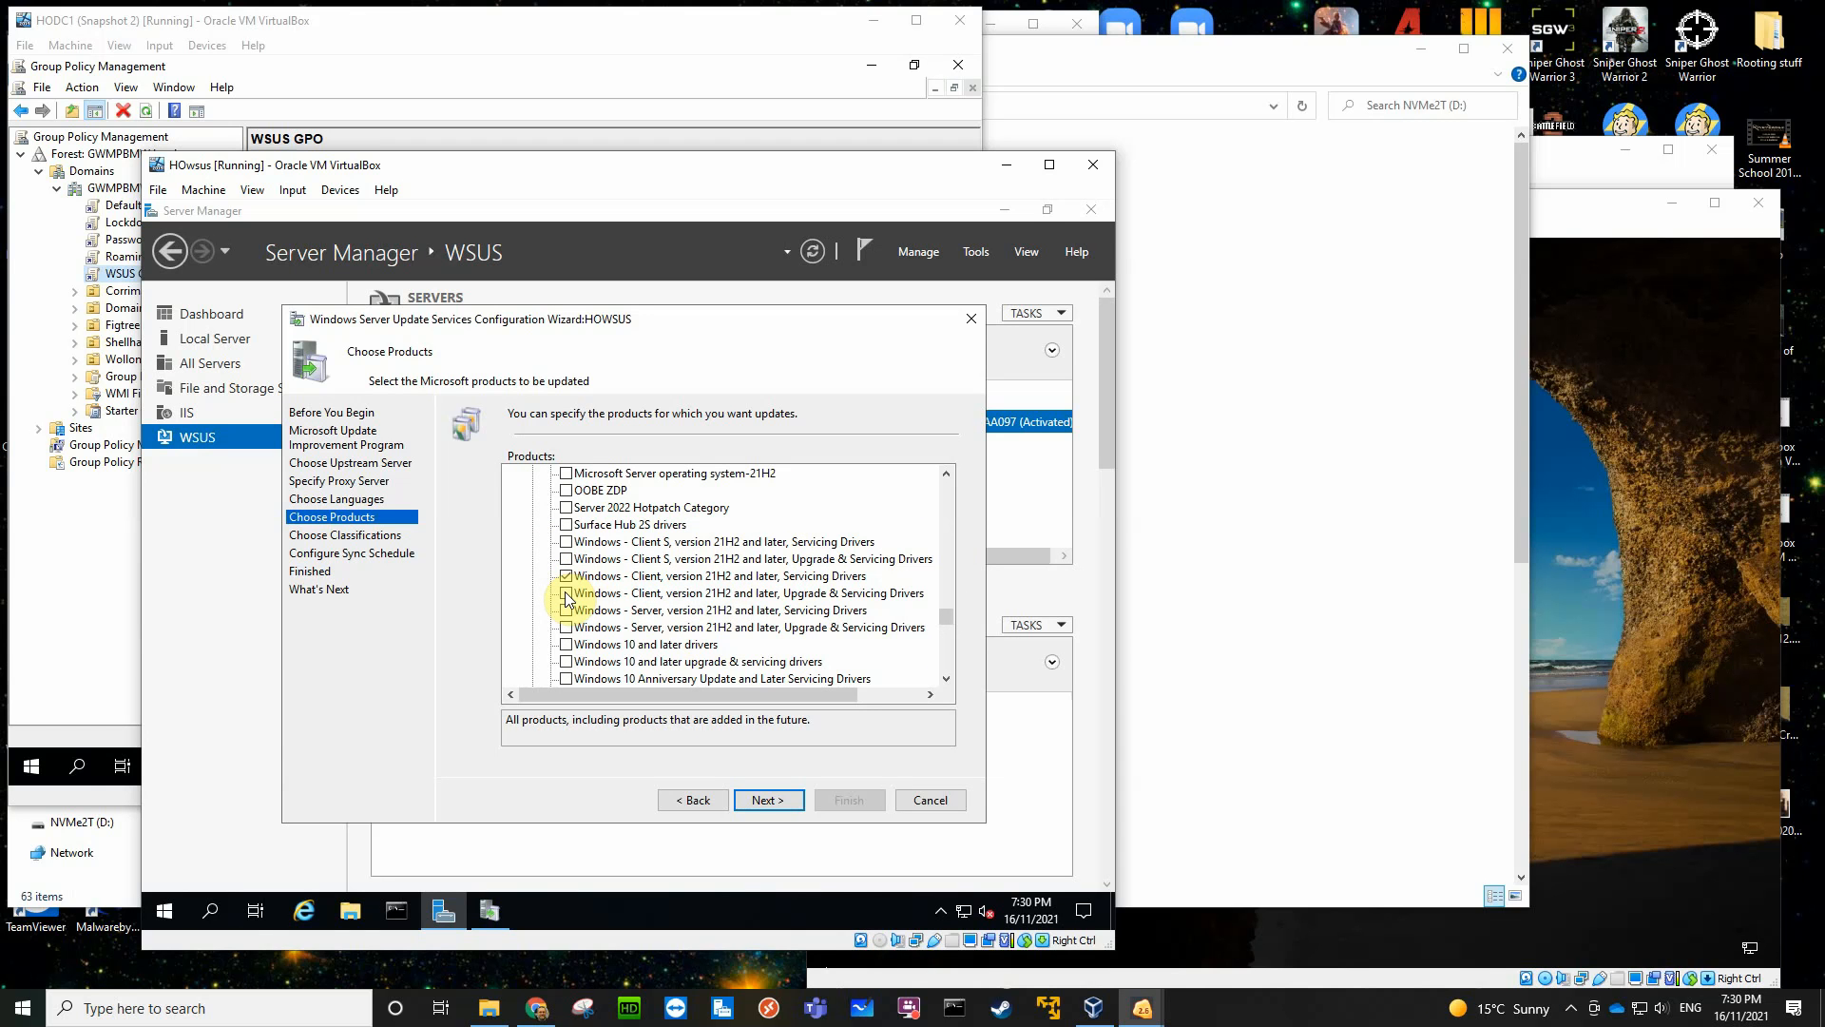
pyautogui.click(567, 594)
pyautogui.click(566, 610)
pyautogui.click(567, 627)
# - Select Windows Server 2019 as a product to update
pyautogui.moveTo(945, 623); pyautogui.dragTo(948, 629)
pyautogui.scroll(-2, 867, 635)
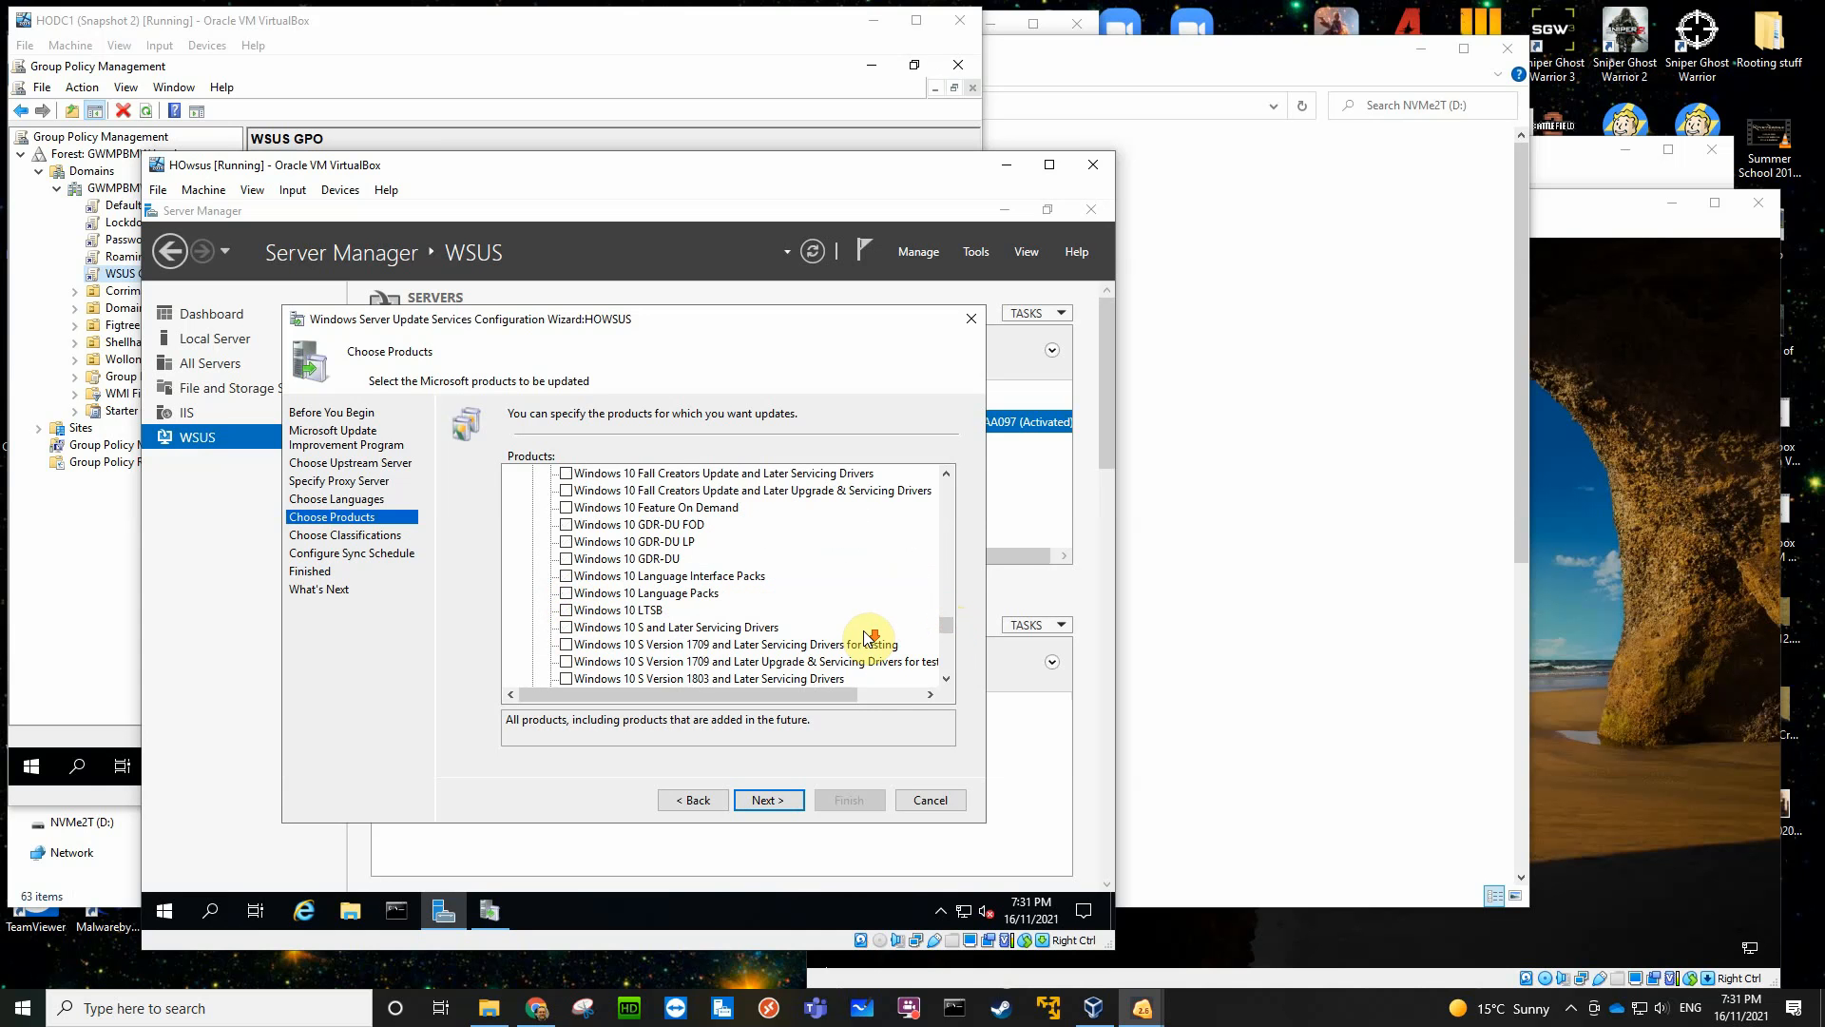
pyautogui.scroll(-7, 864, 637)
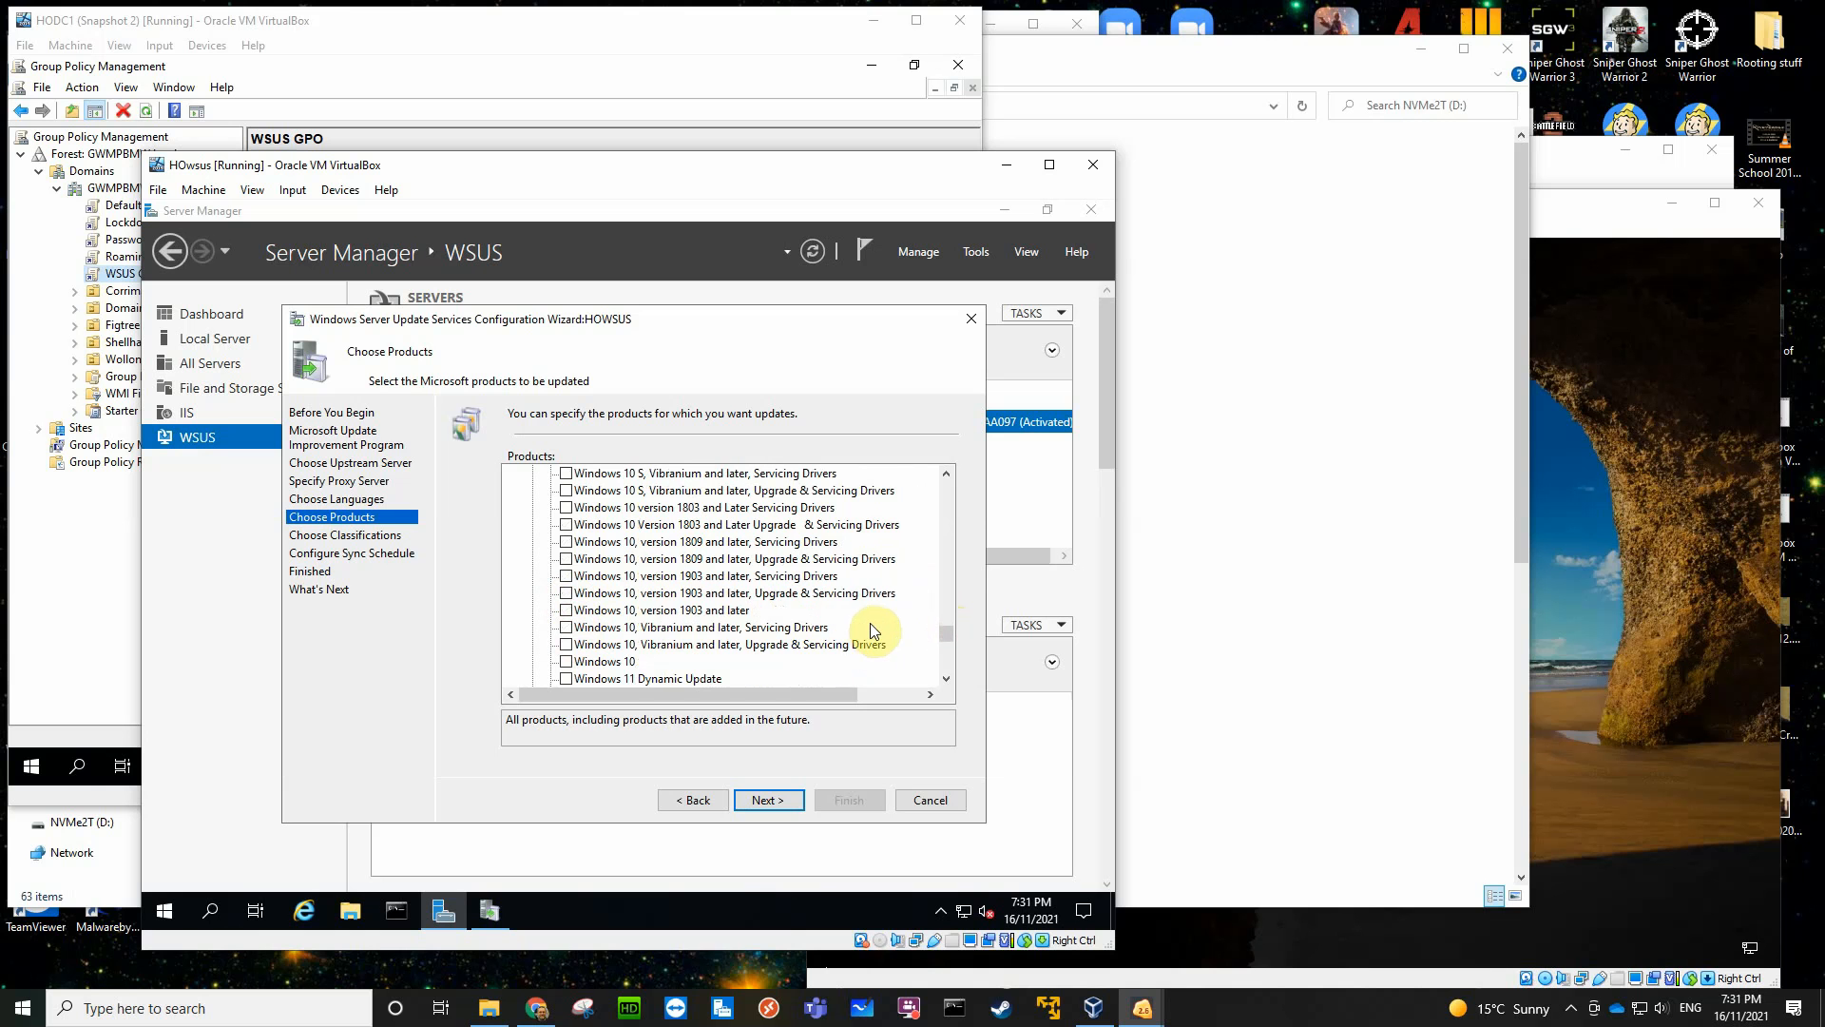
pyautogui.scroll(-1, 870, 620)
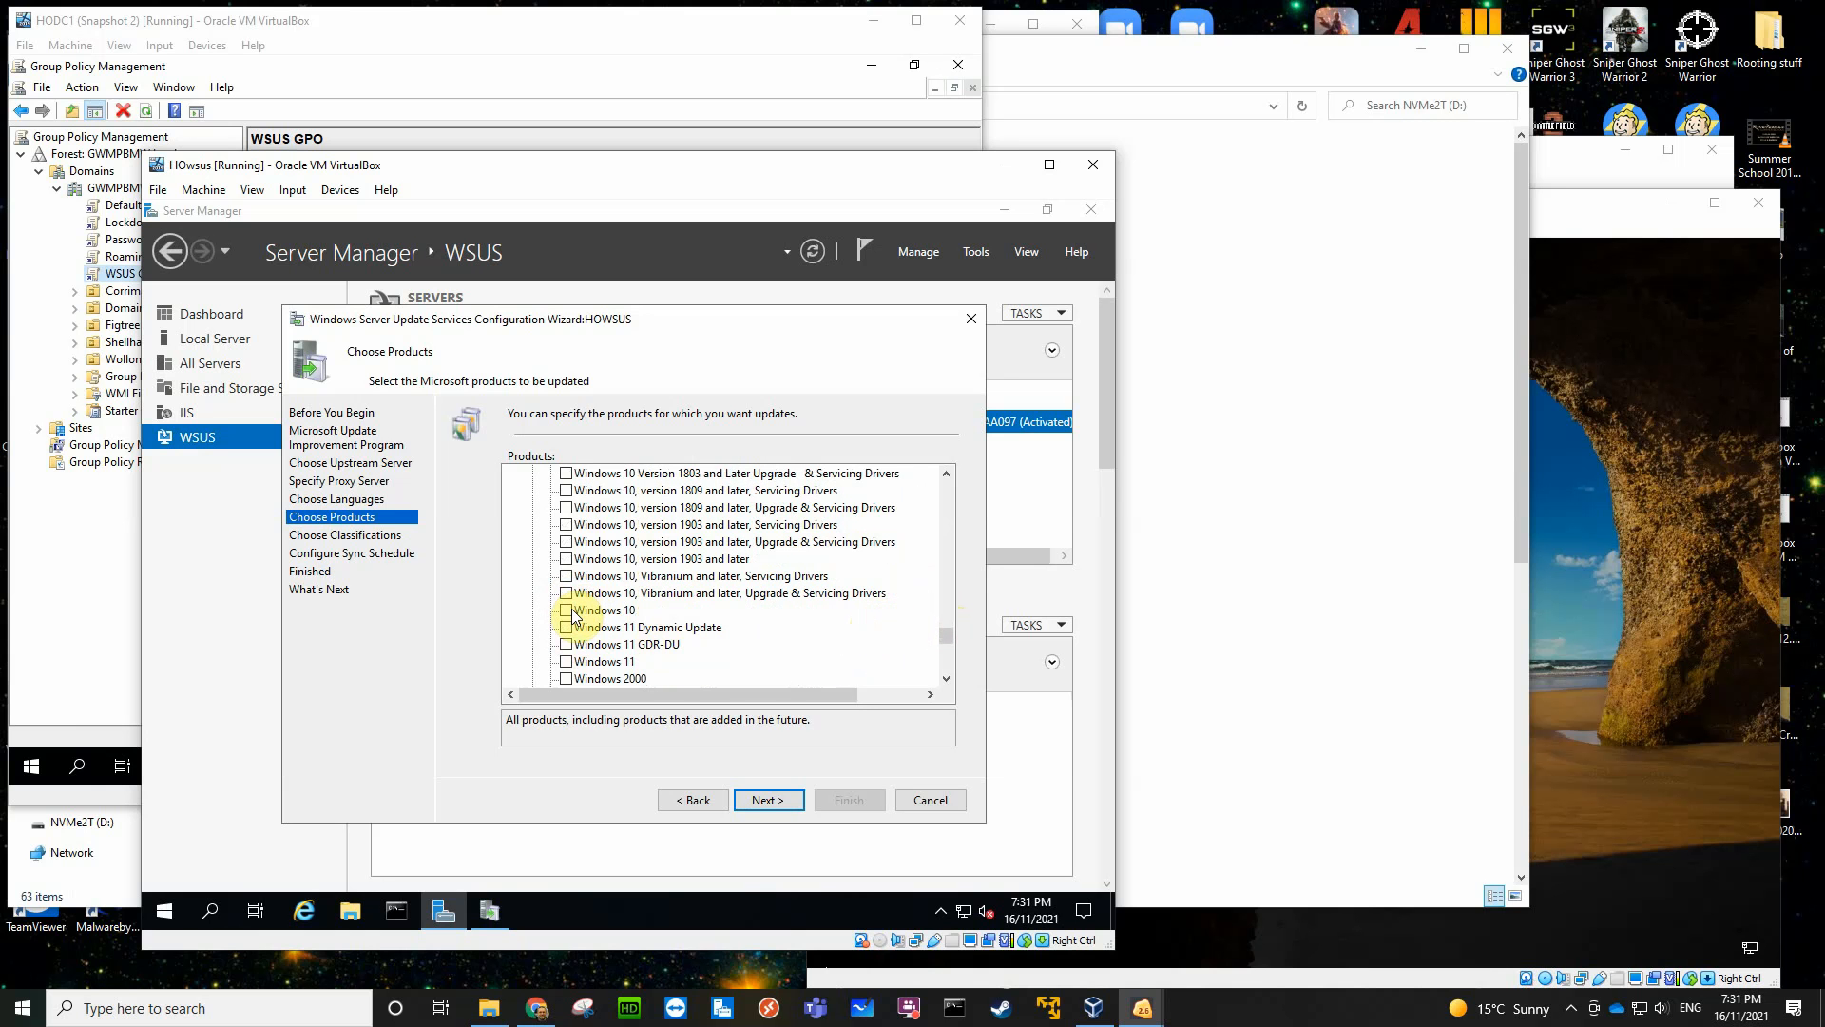
pyautogui.scroll(-2, 652, 638)
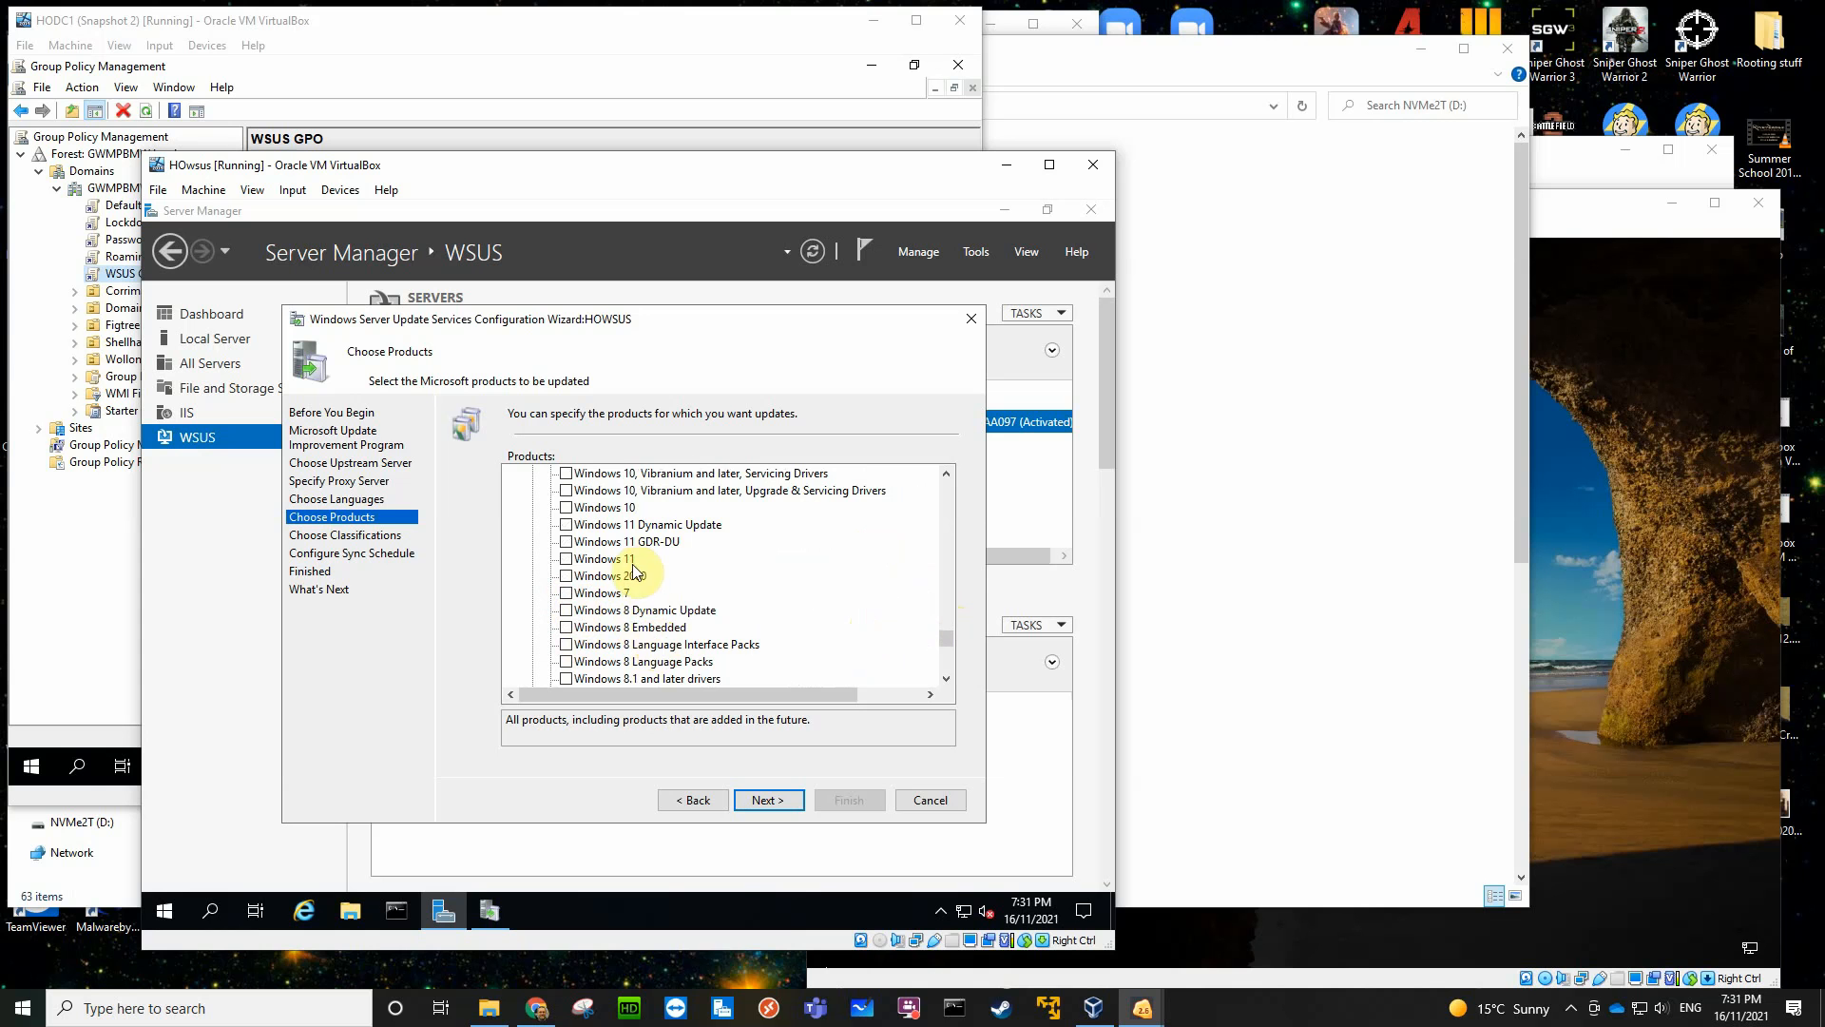
pyautogui.scroll(-5, 763, 602)
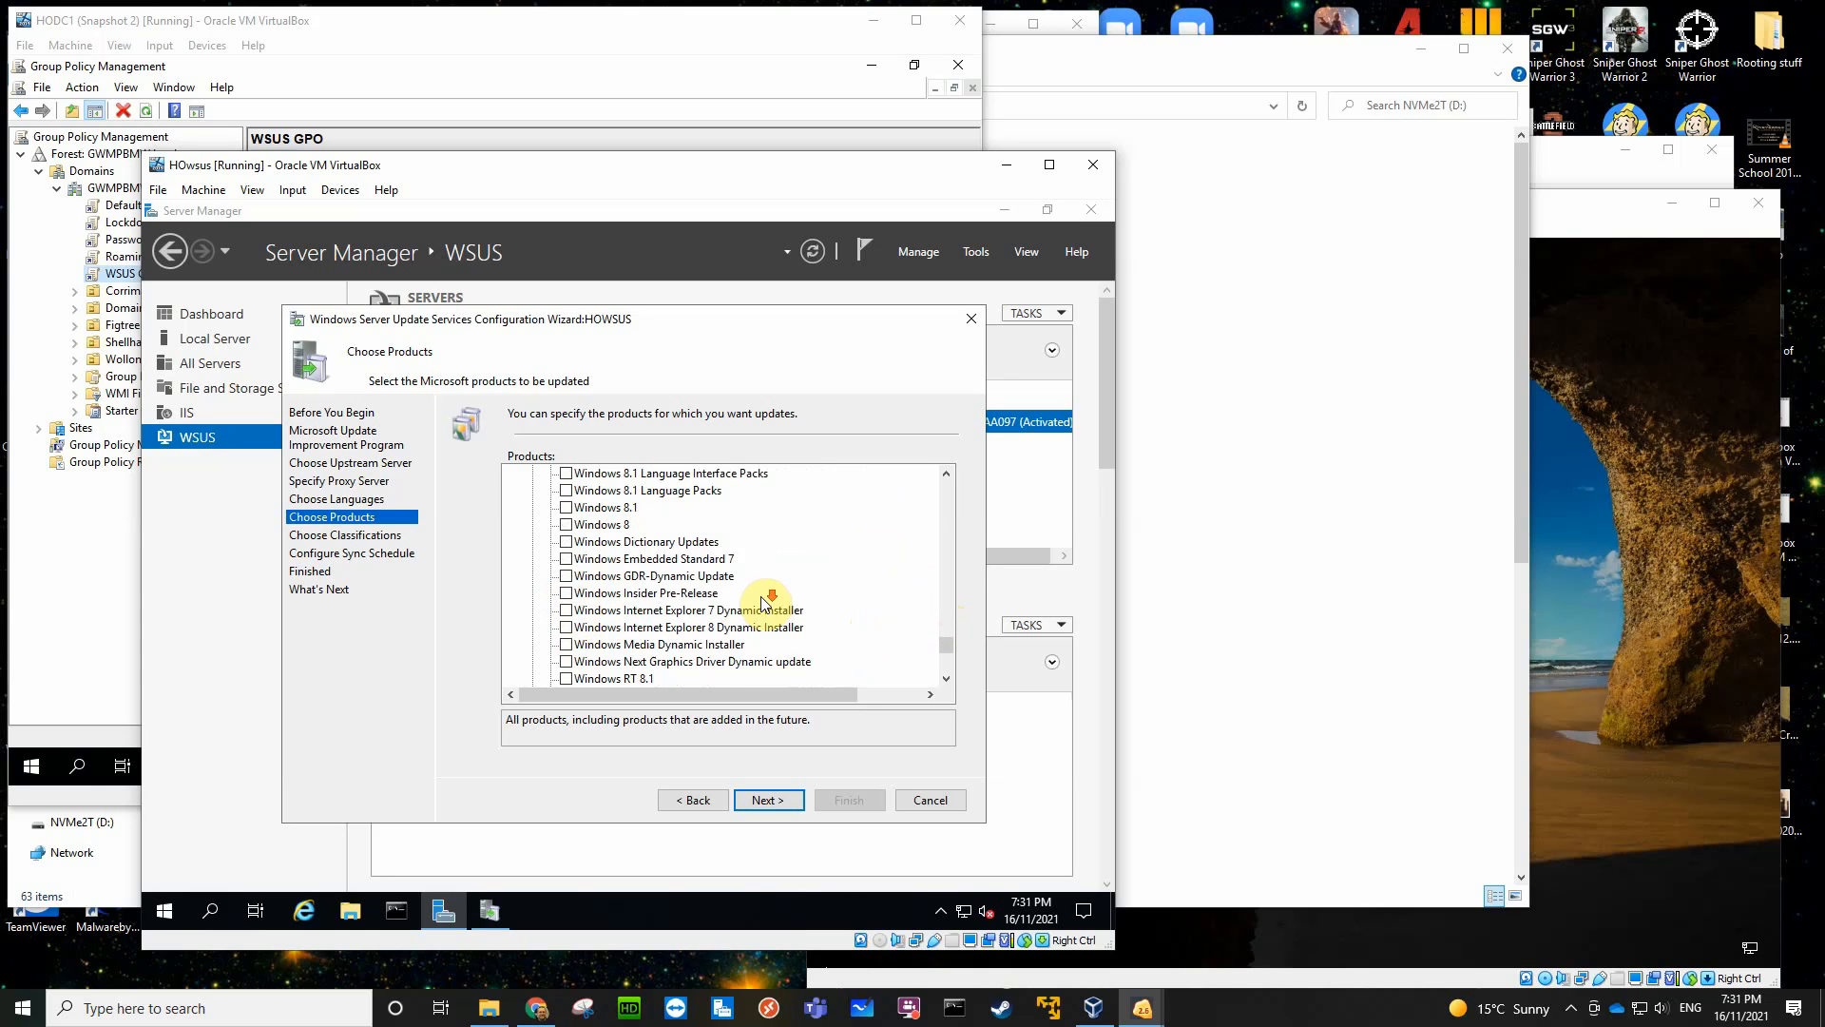
pyautogui.scroll(-8, 761, 597)
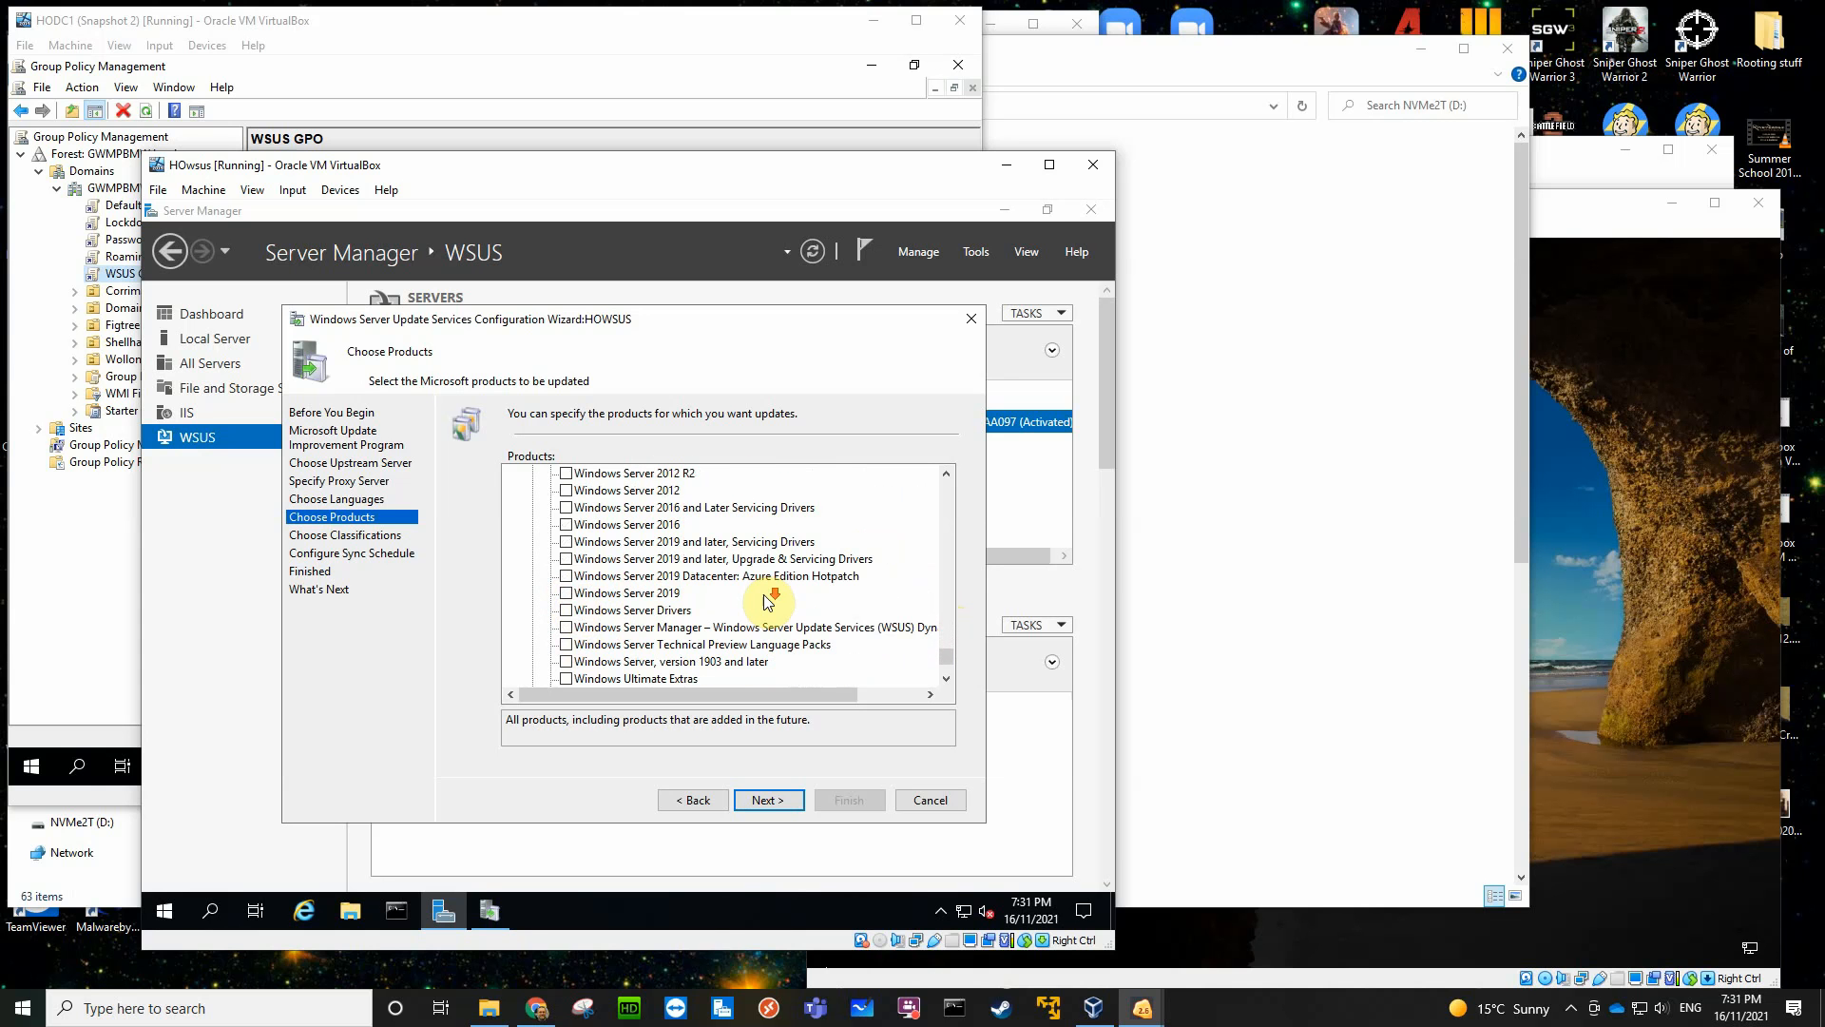
pyautogui.click(566, 594)
# - Select the plain Windows 10 product for updating
pyautogui.scroll(5, 836, 576)
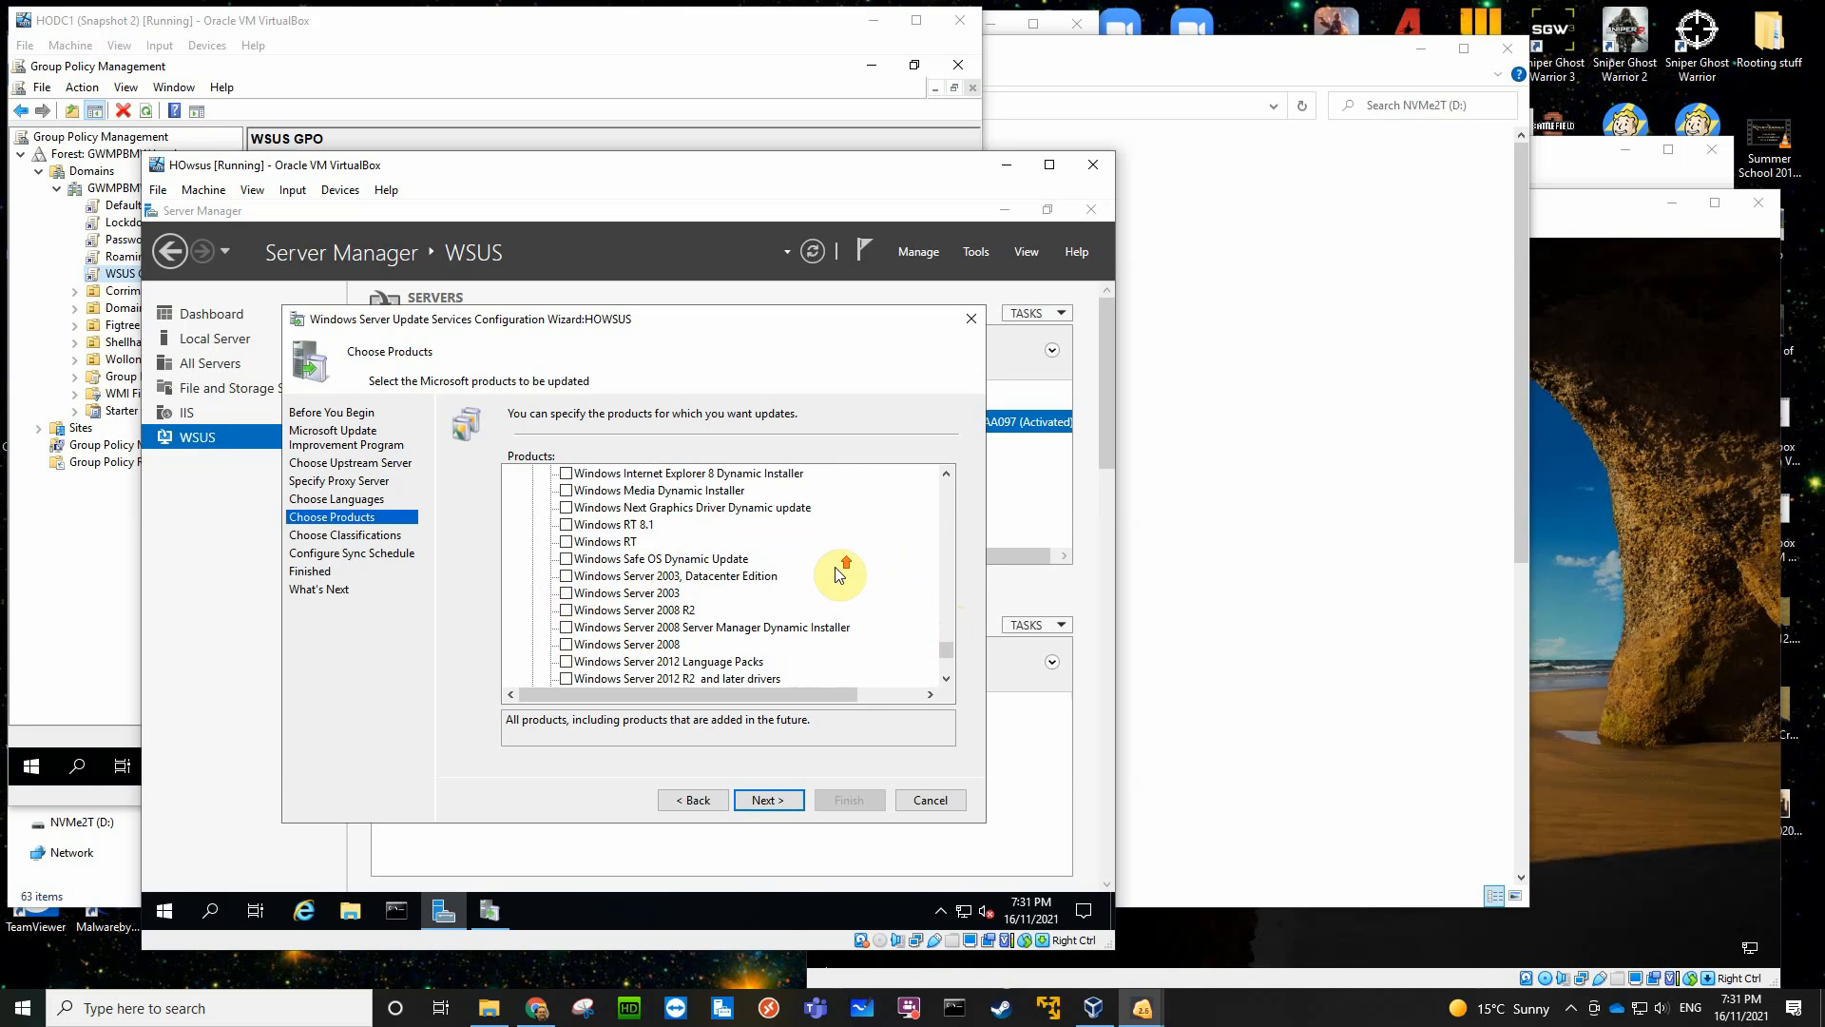
pyautogui.scroll(5, 837, 575)
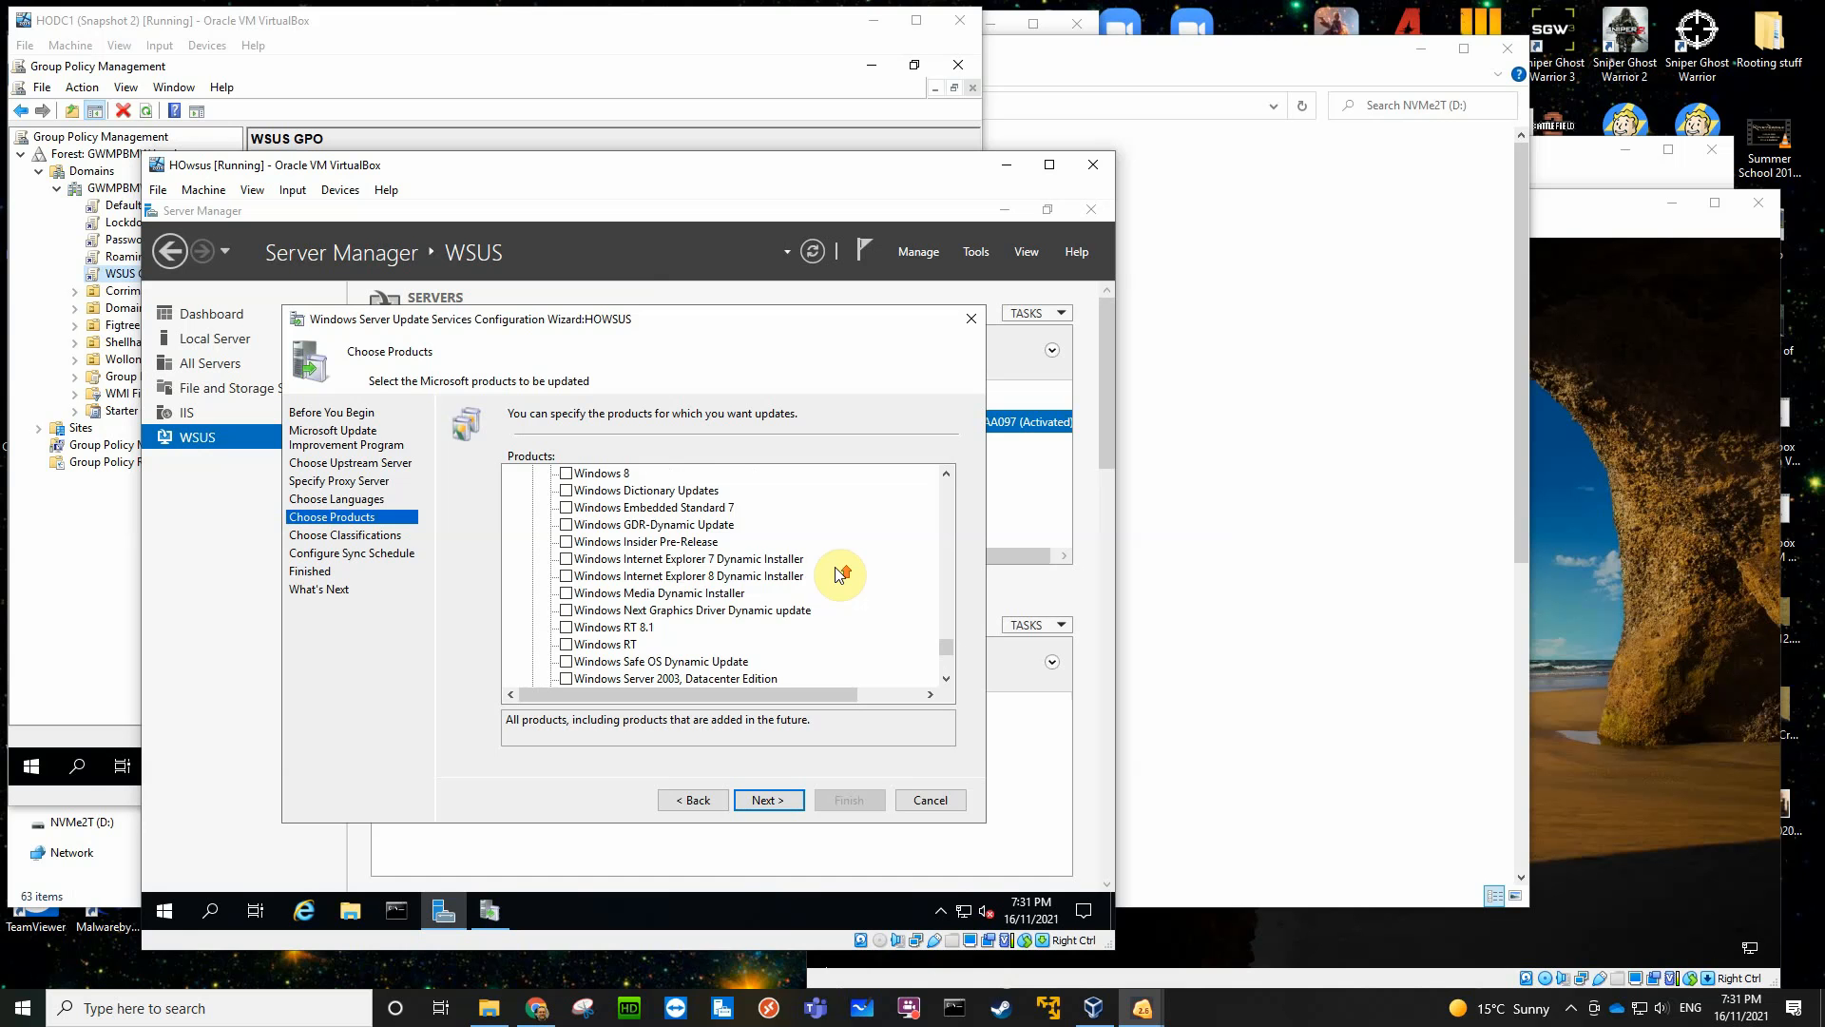
pyautogui.scroll(2, 840, 574)
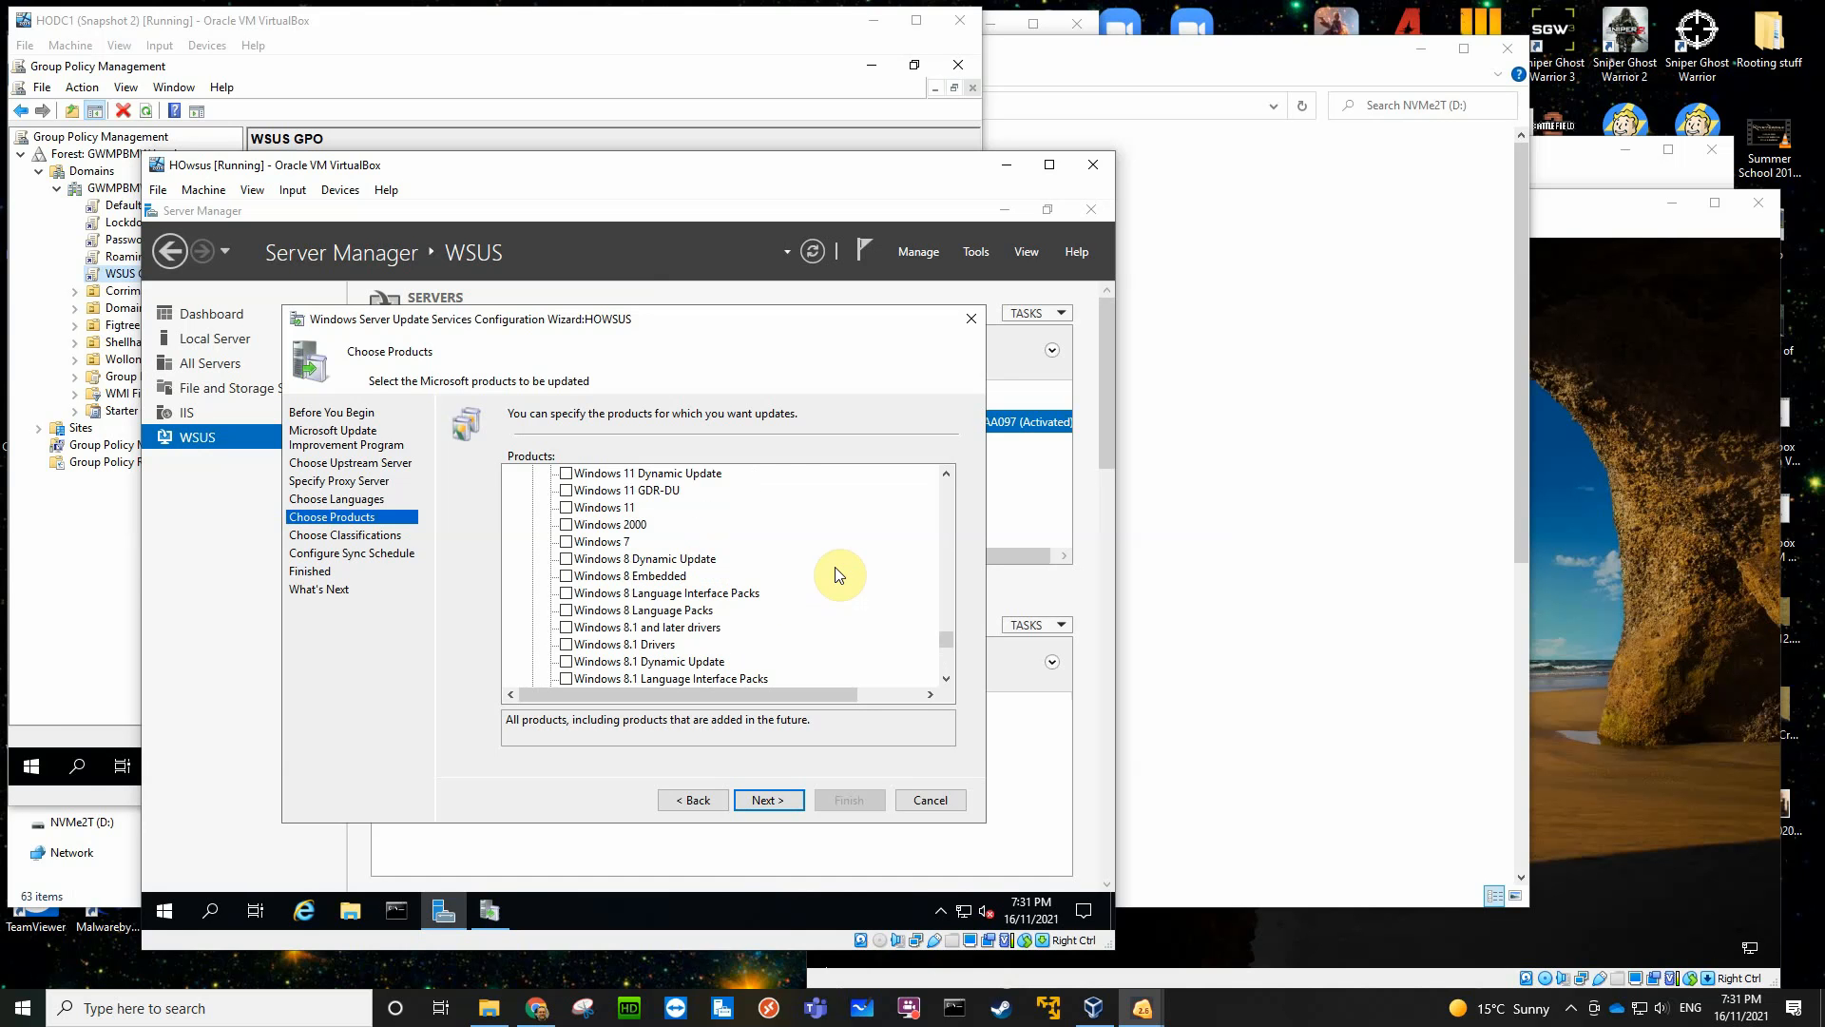
pyautogui.scroll(1, 837, 574)
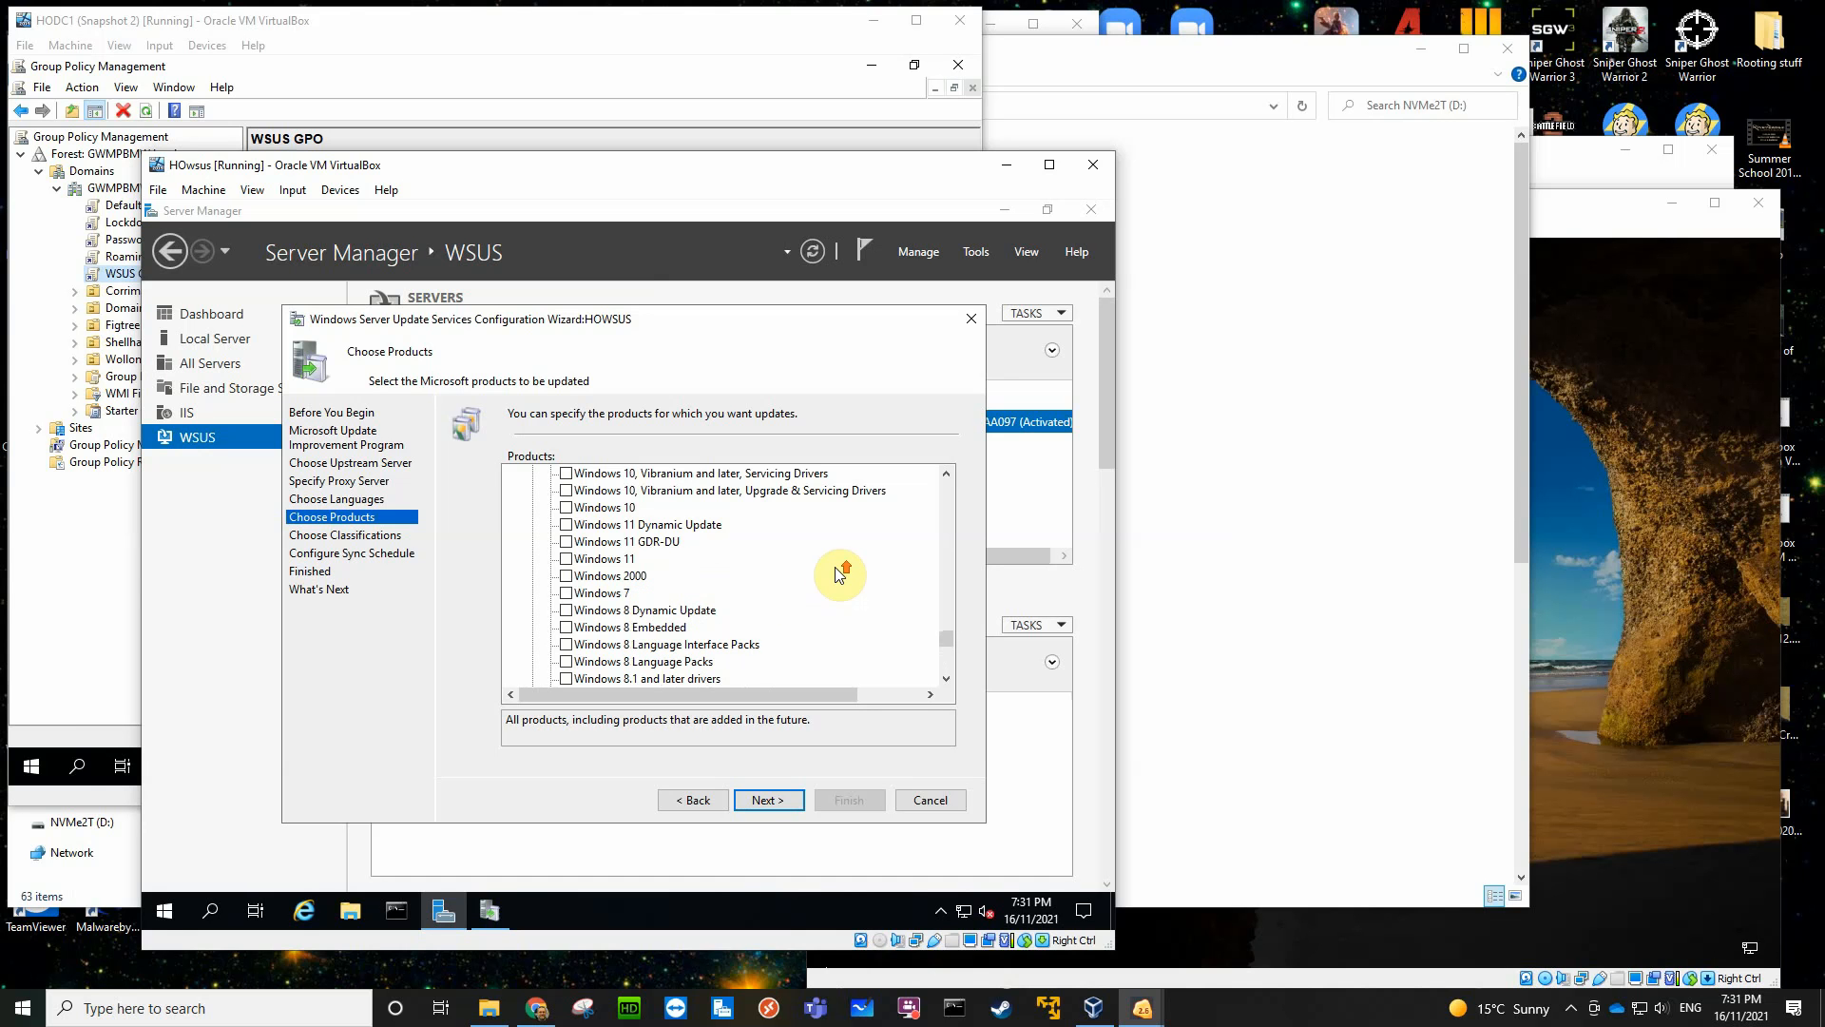
pyautogui.click(568, 507)
# - Deselect the four Windows - Client and Windows - Server, version 21H2 and later driver products
pyautogui.scroll(3, 813, 522)
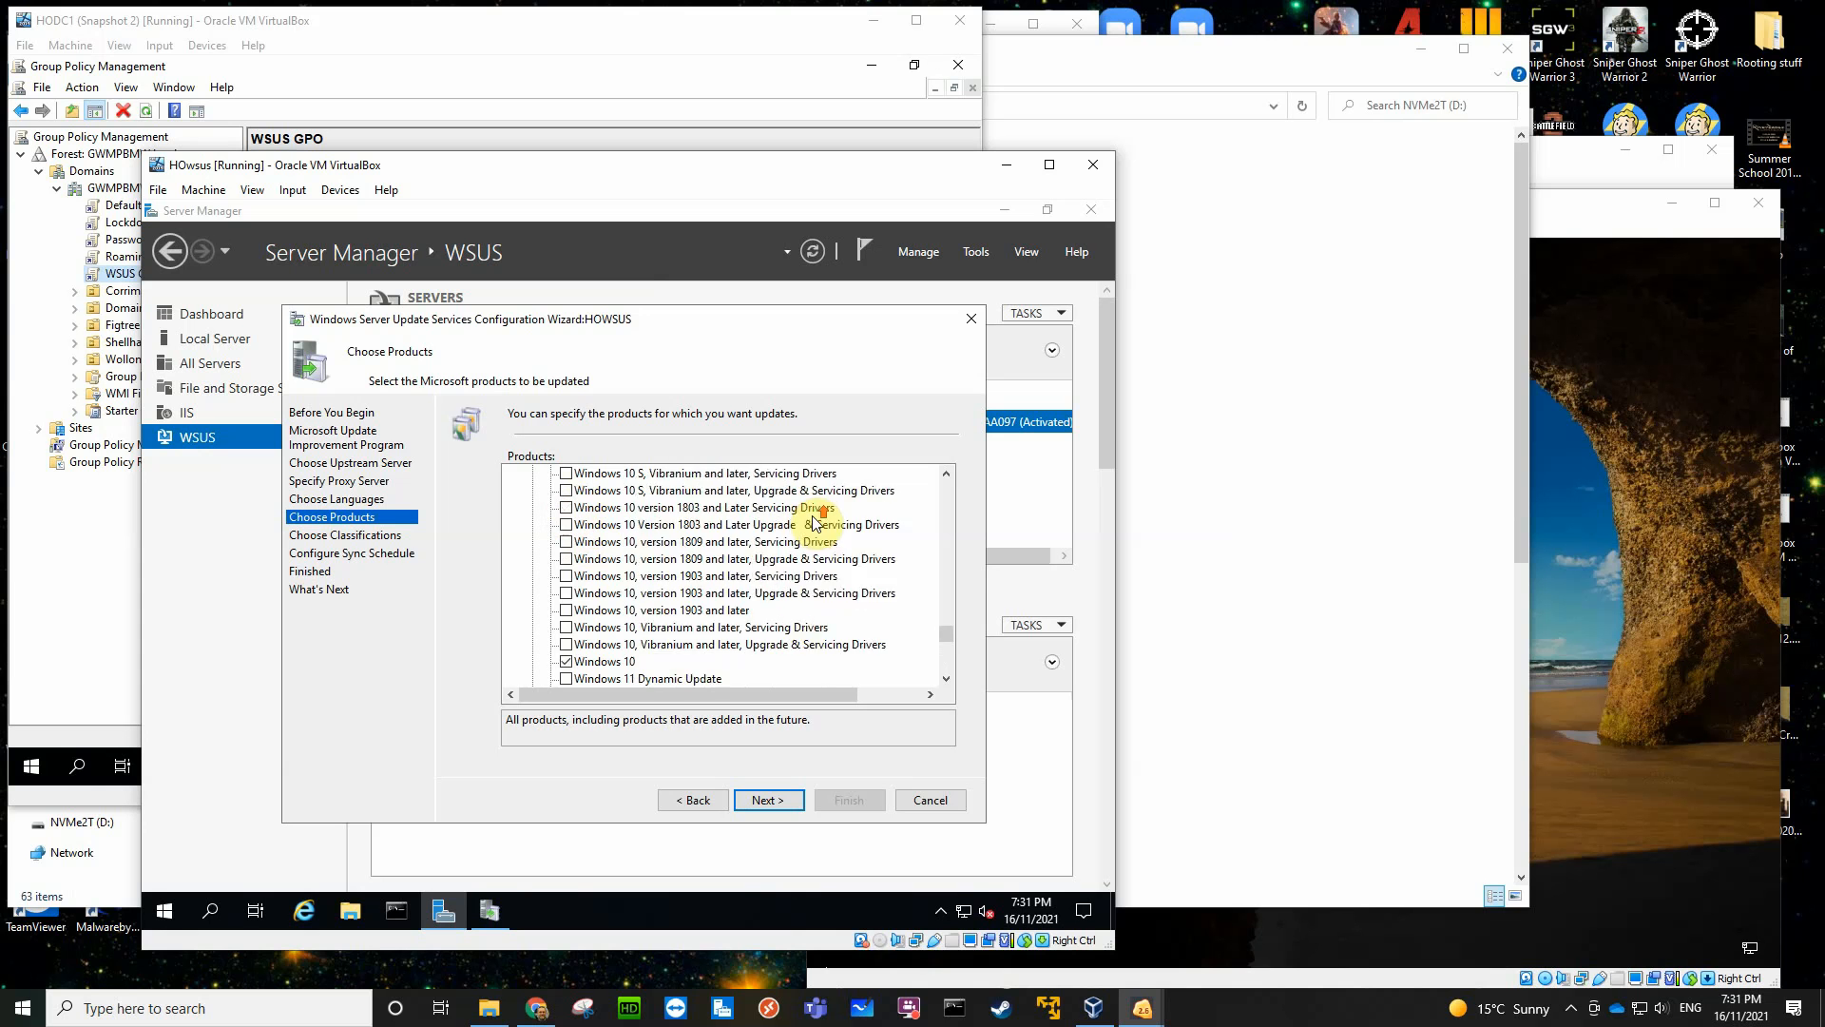
pyautogui.scroll(8, 813, 521)
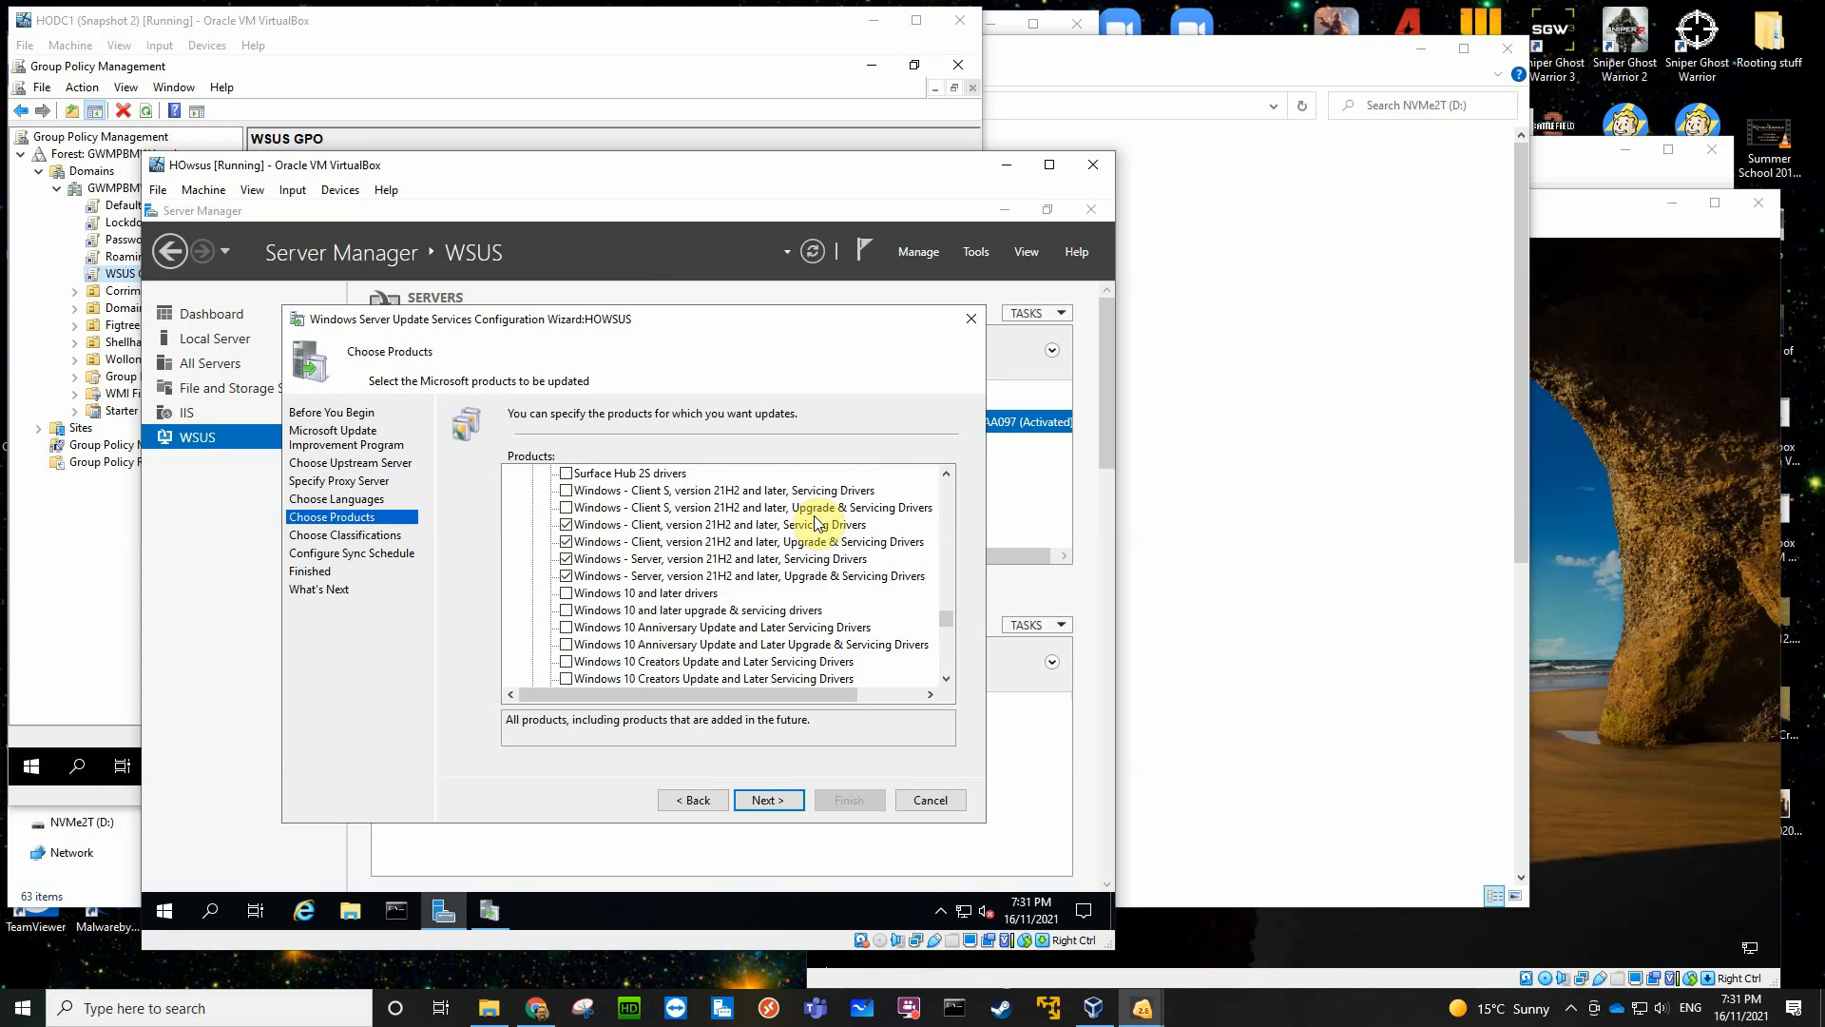
pyautogui.click(567, 524)
pyautogui.click(567, 542)
pyautogui.click(568, 559)
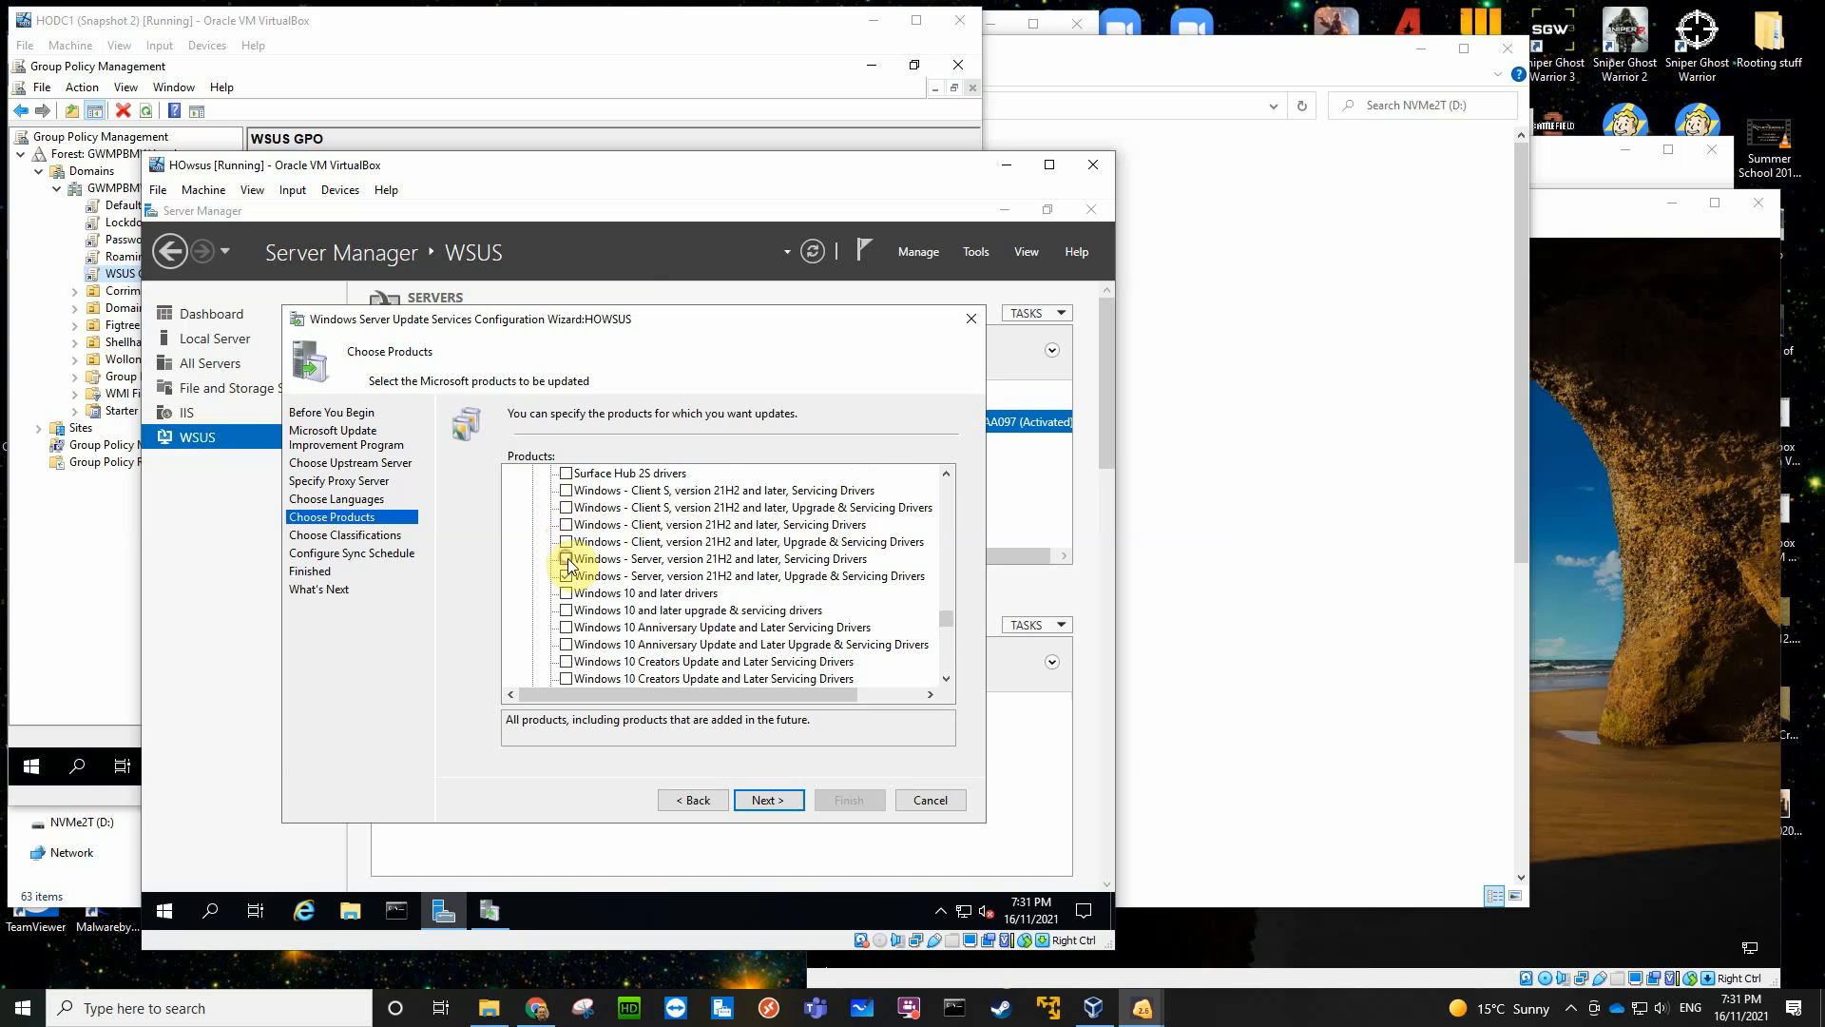
pyautogui.click(567, 576)
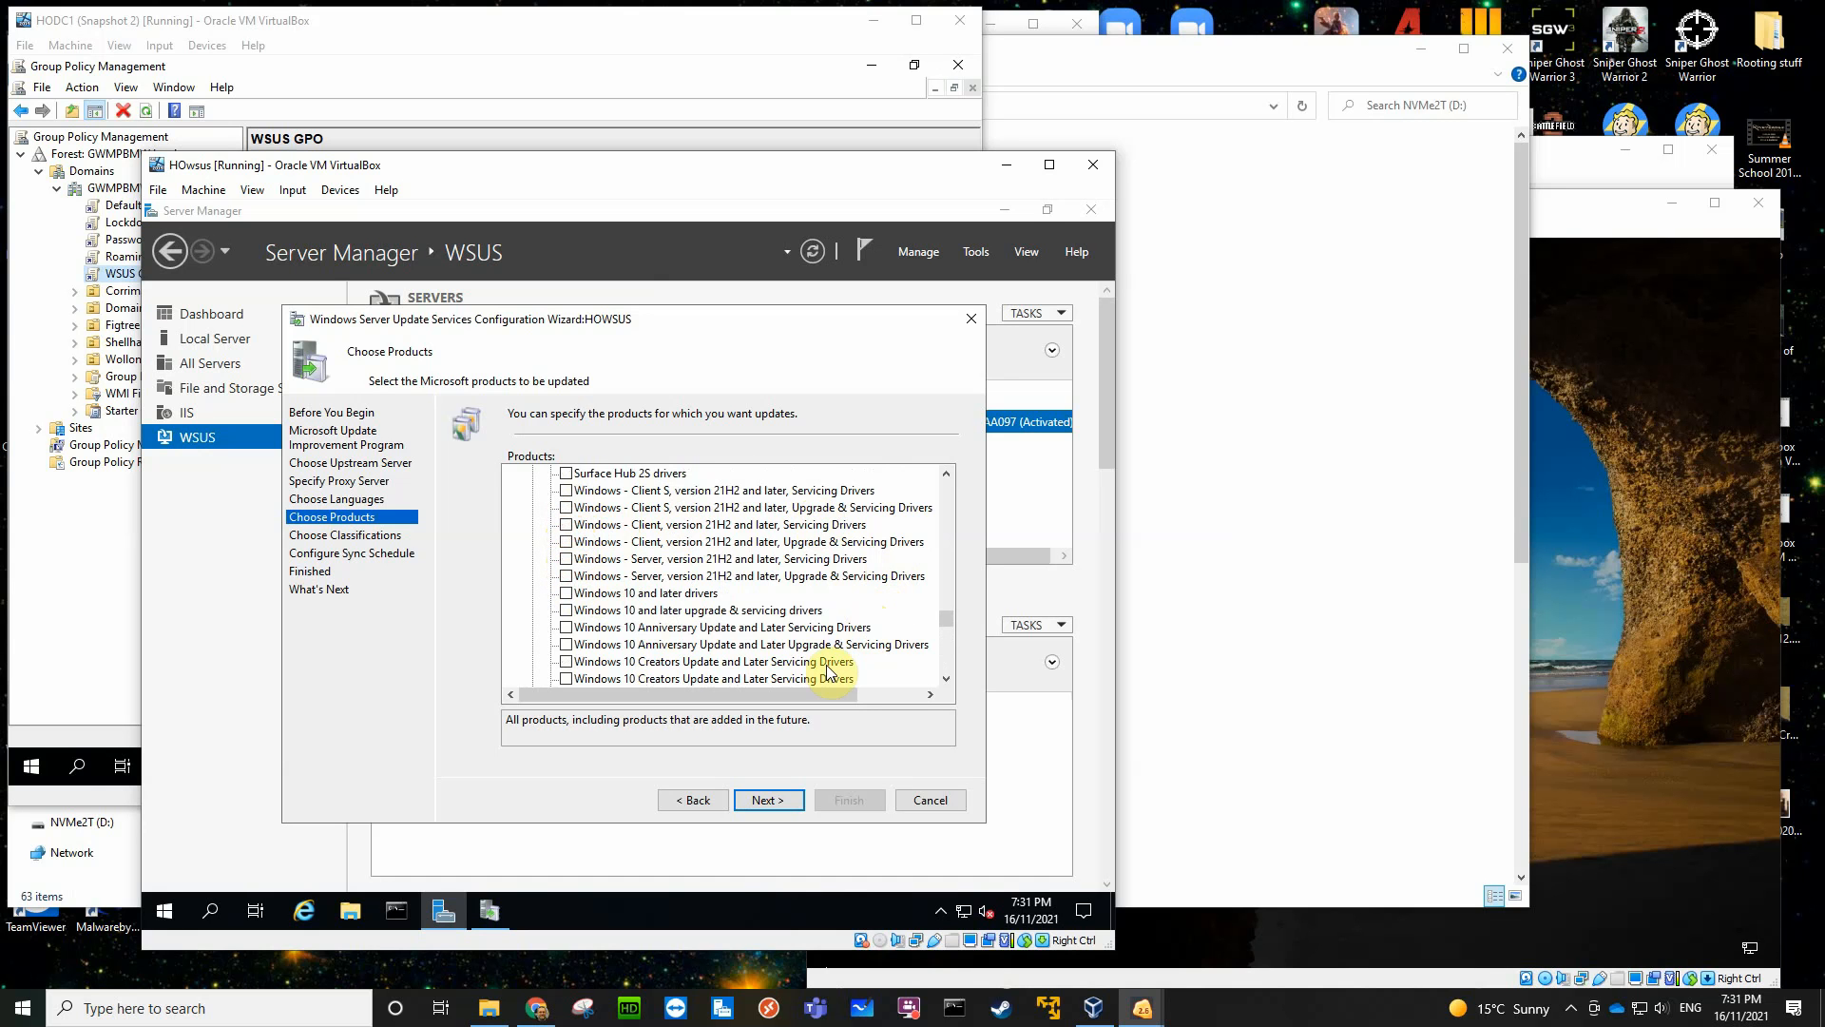
# - Add Windows Server 2016 to the selected products and accept the product selection
pyautogui.scroll(-3, 825, 668)
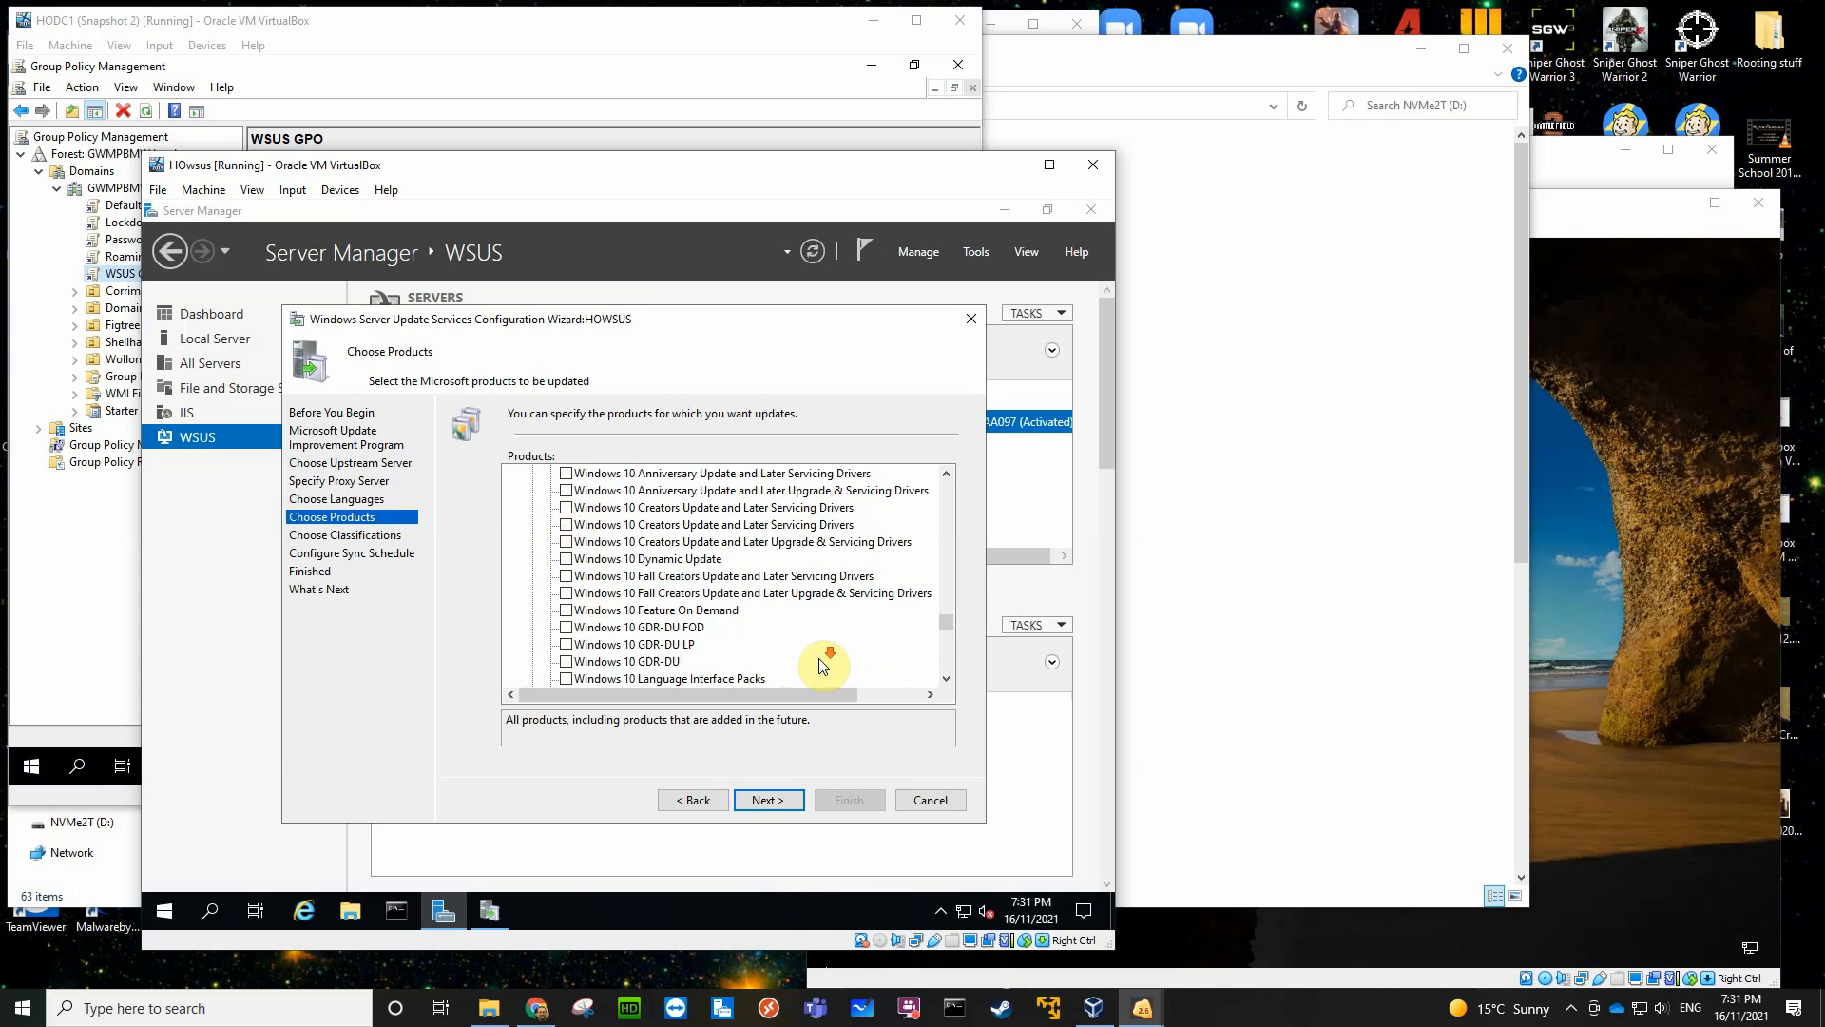
pyautogui.scroll(-6, 824, 665)
pyautogui.scroll(-4, 823, 665)
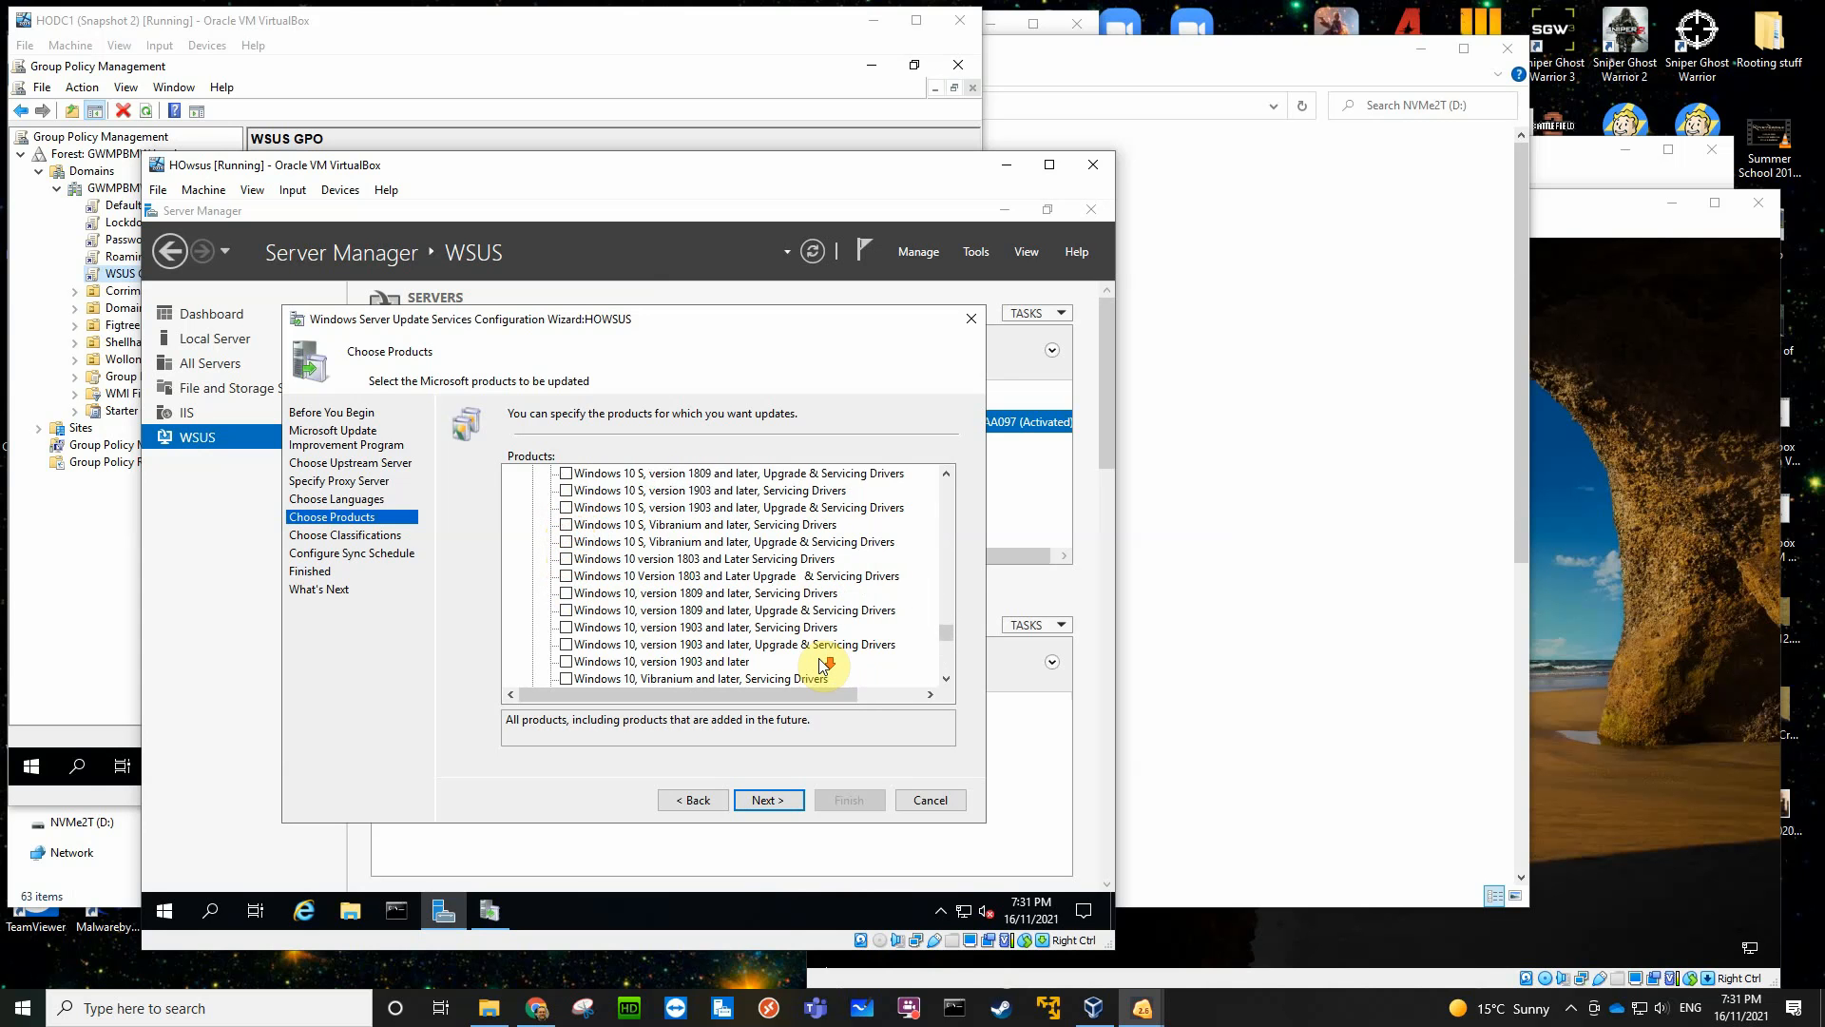
pyautogui.scroll(-6, 823, 665)
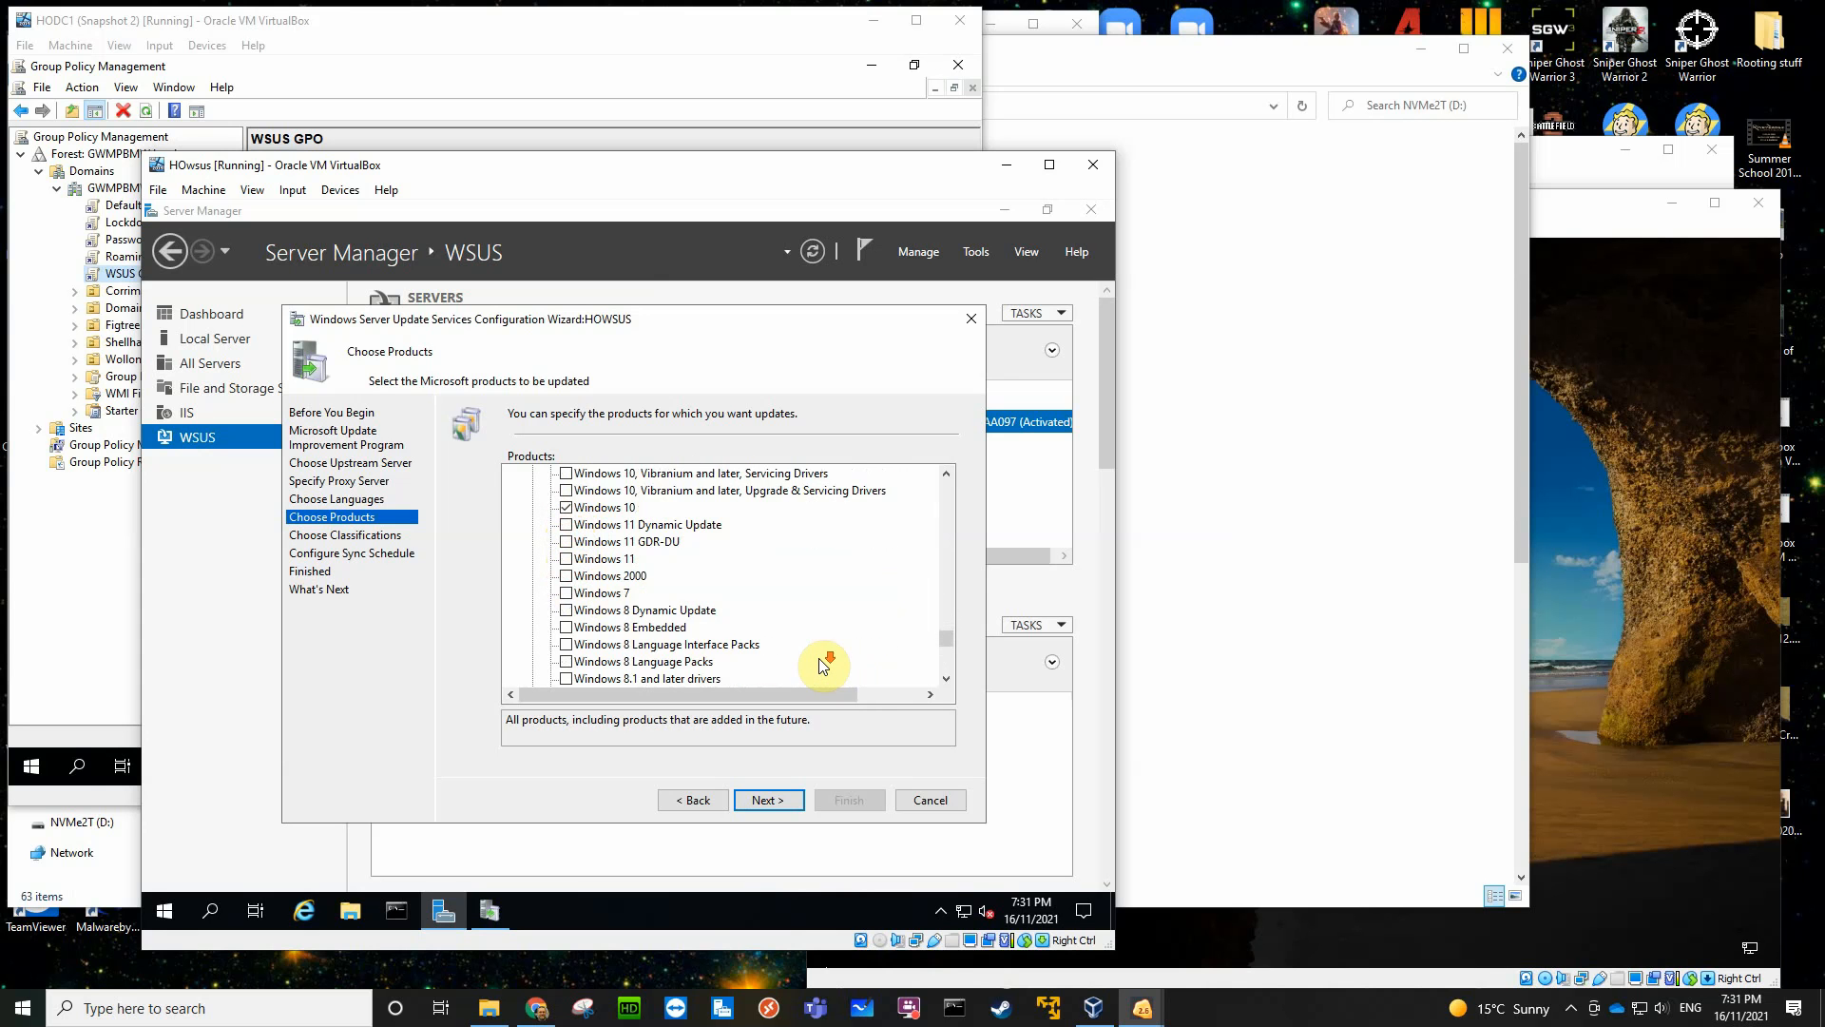
pyautogui.scroll(-6, 823, 666)
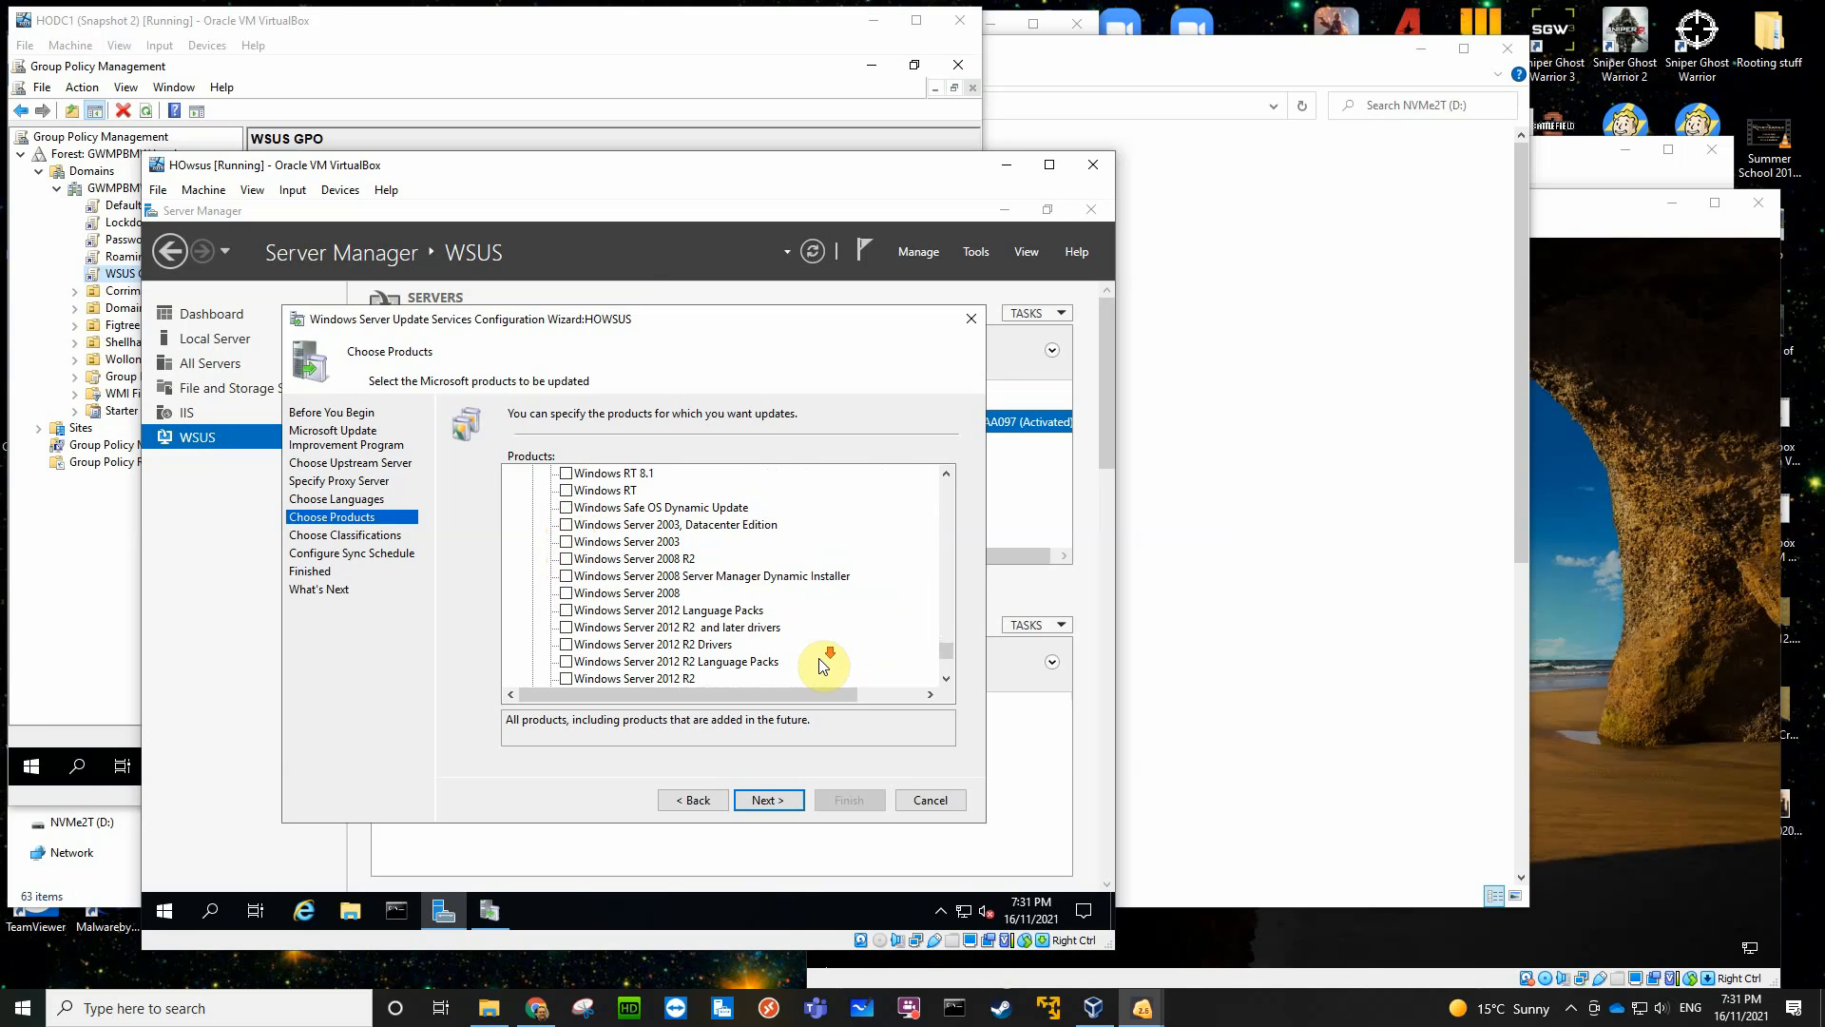
pyautogui.scroll(-4, 823, 666)
pyautogui.click(676, 594)
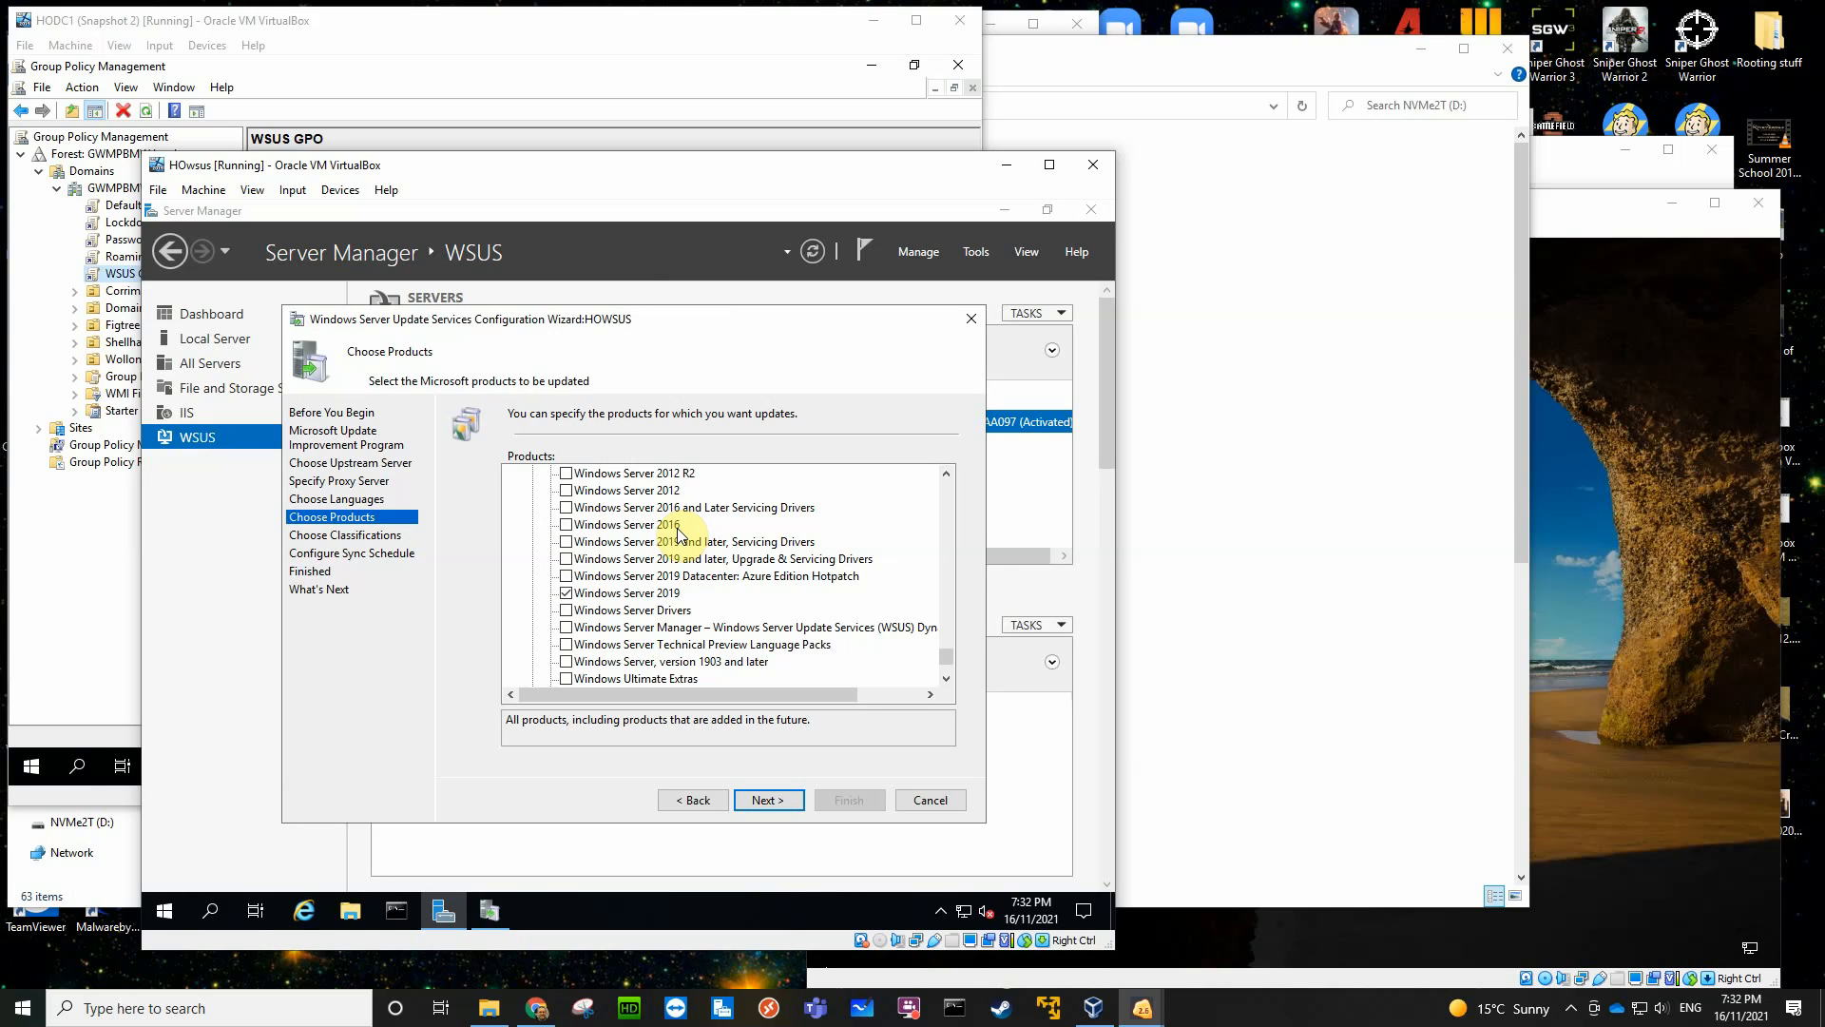
pyautogui.click(569, 525)
pyautogui.click(768, 799)
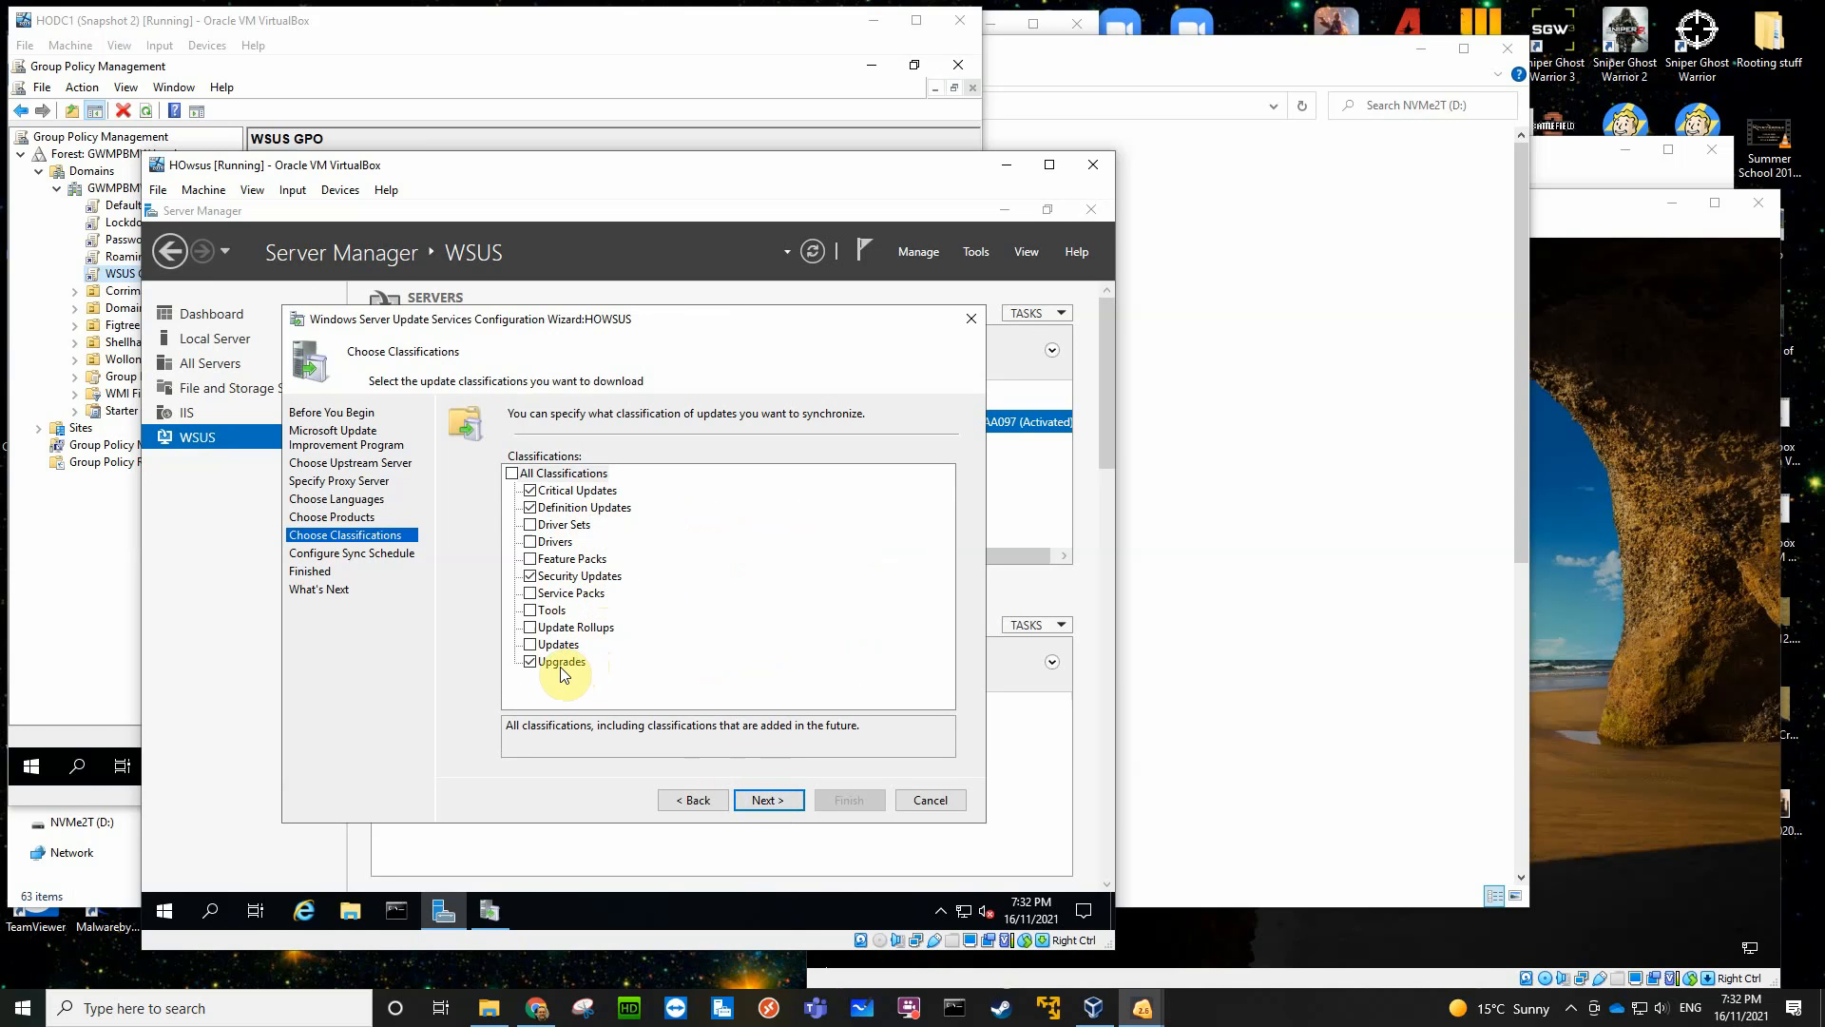
# - Include Update Rollups in the update classifications and keep the schedule on Synchronize manually
pyautogui.click(529, 628)
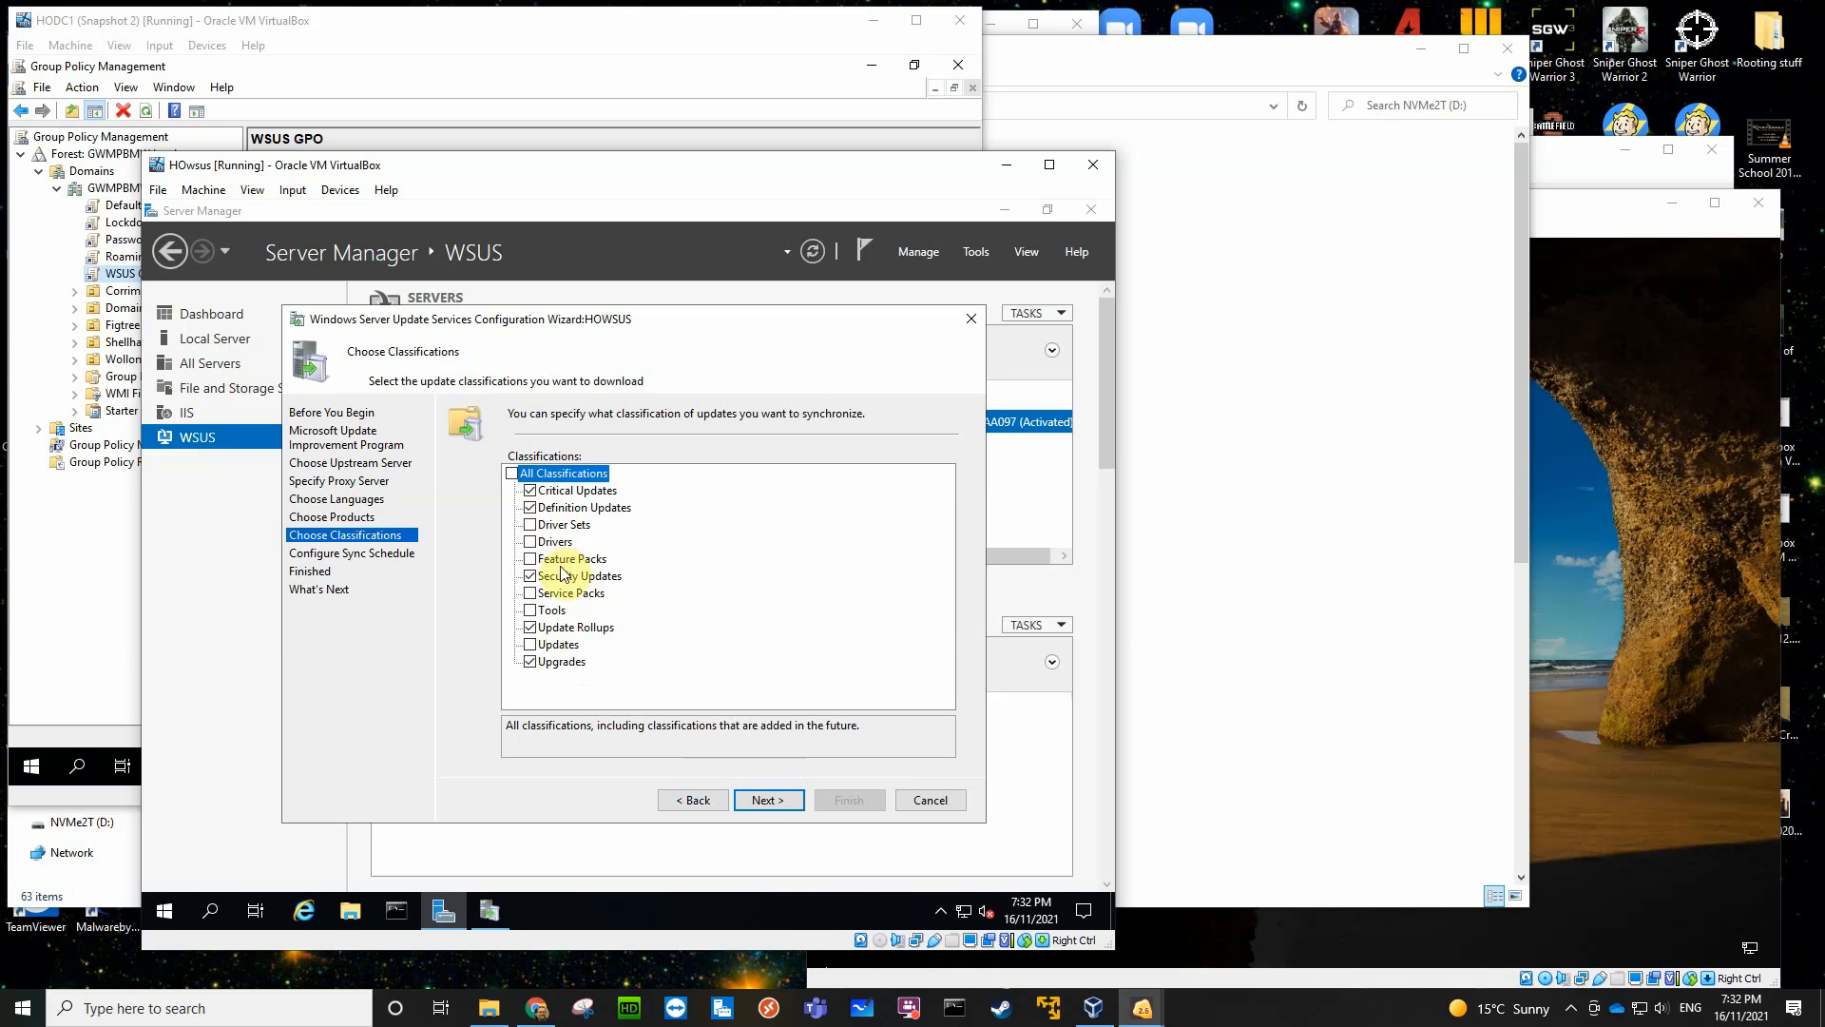
pyautogui.click(771, 799)
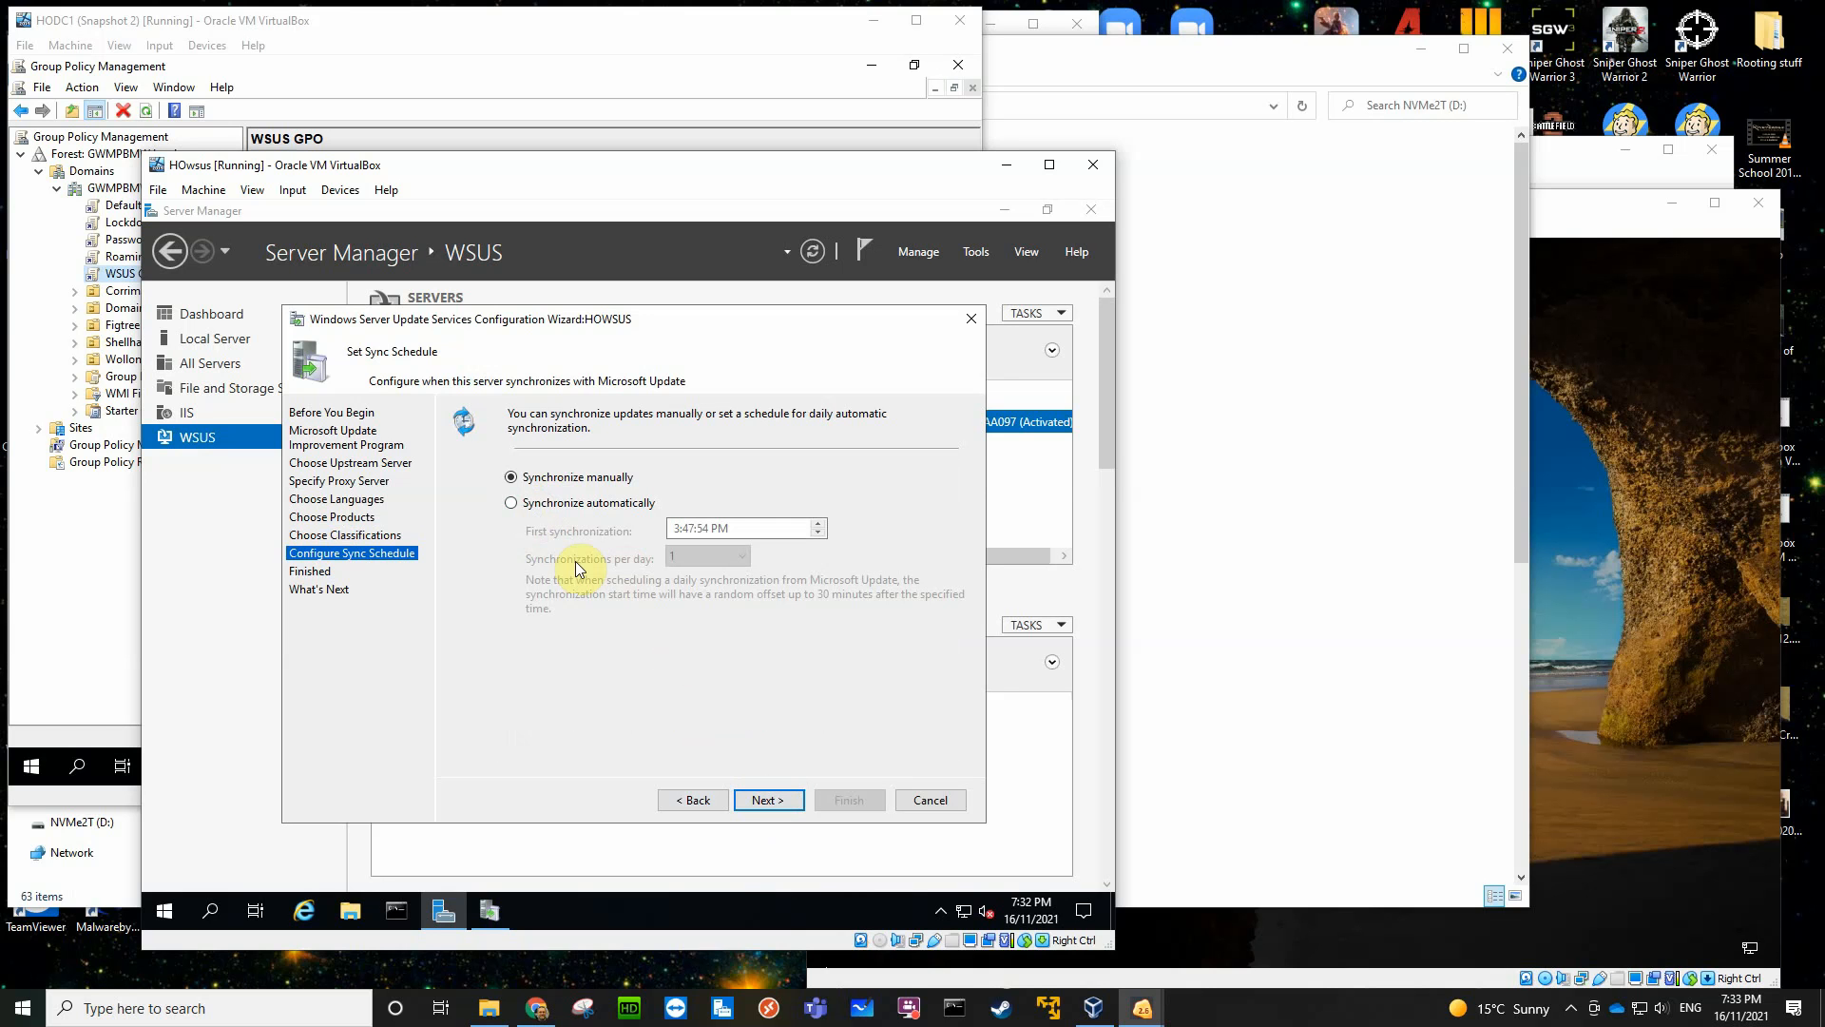
pyautogui.click(765, 800)
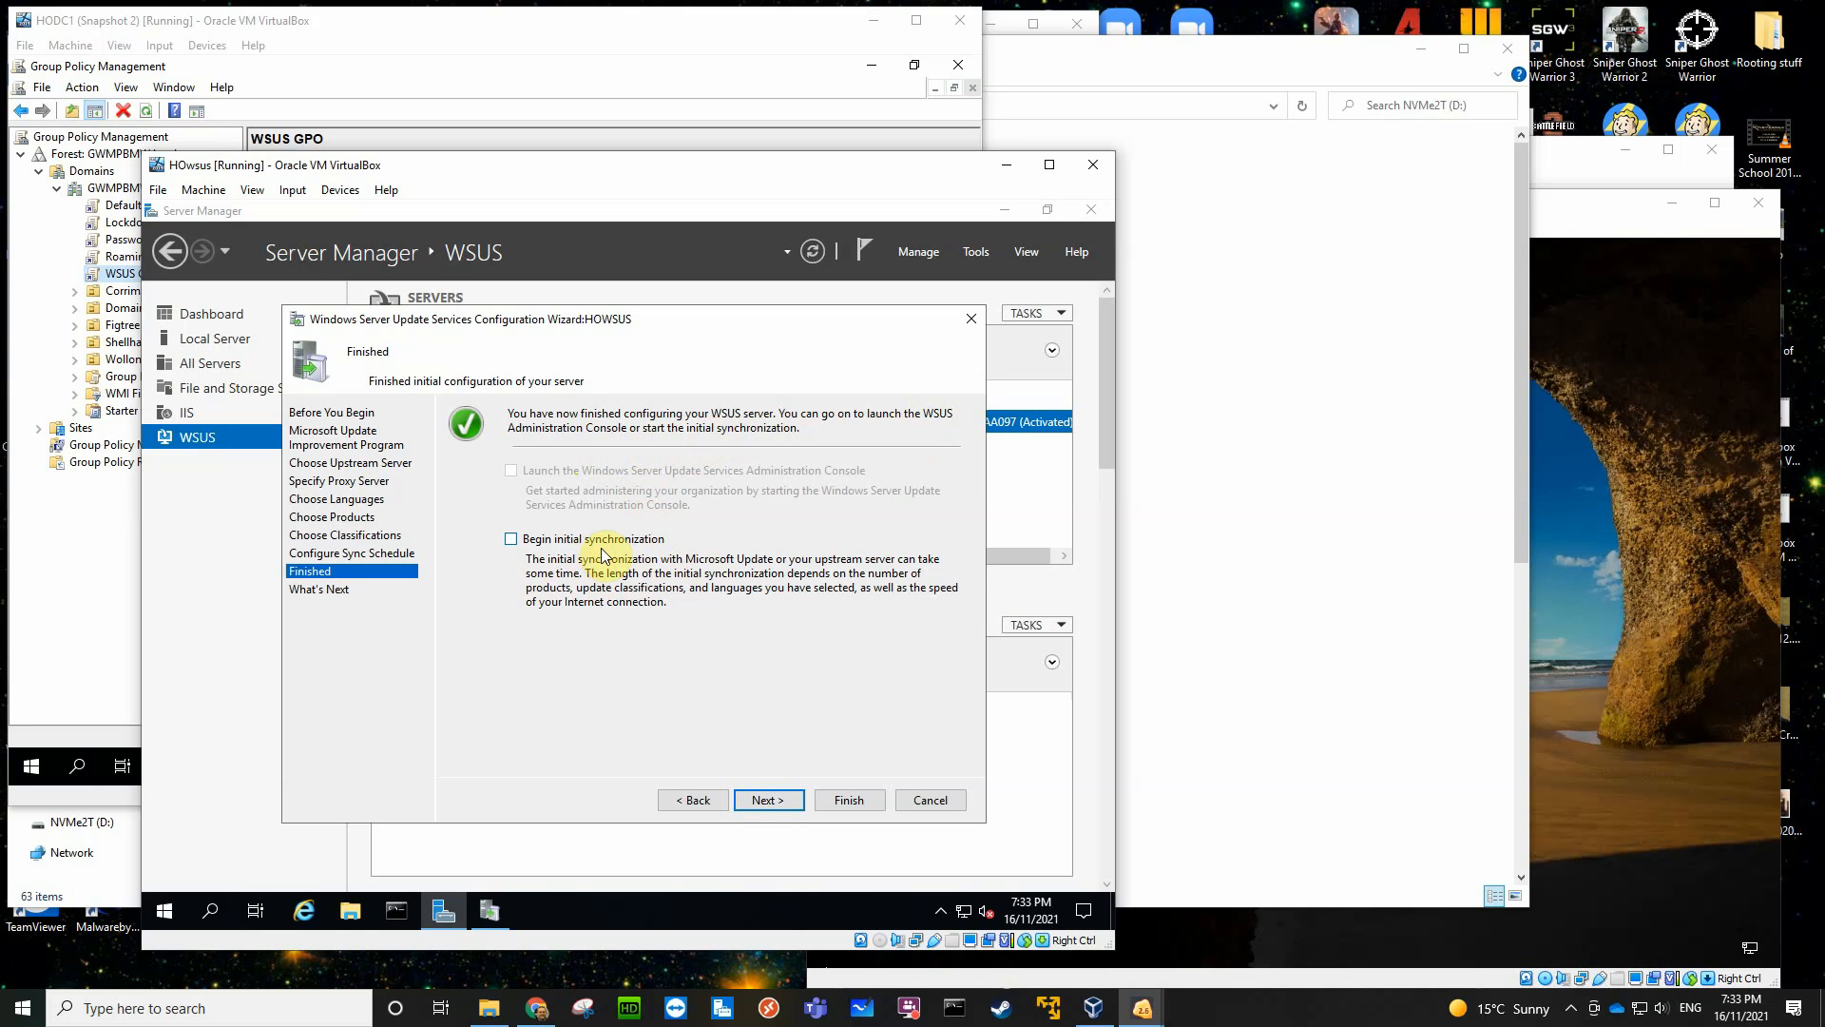
# - Enable Begin initial synchronization and finish the WSUS configuration wizard
pyautogui.click(524, 542)
pyautogui.click(772, 800)
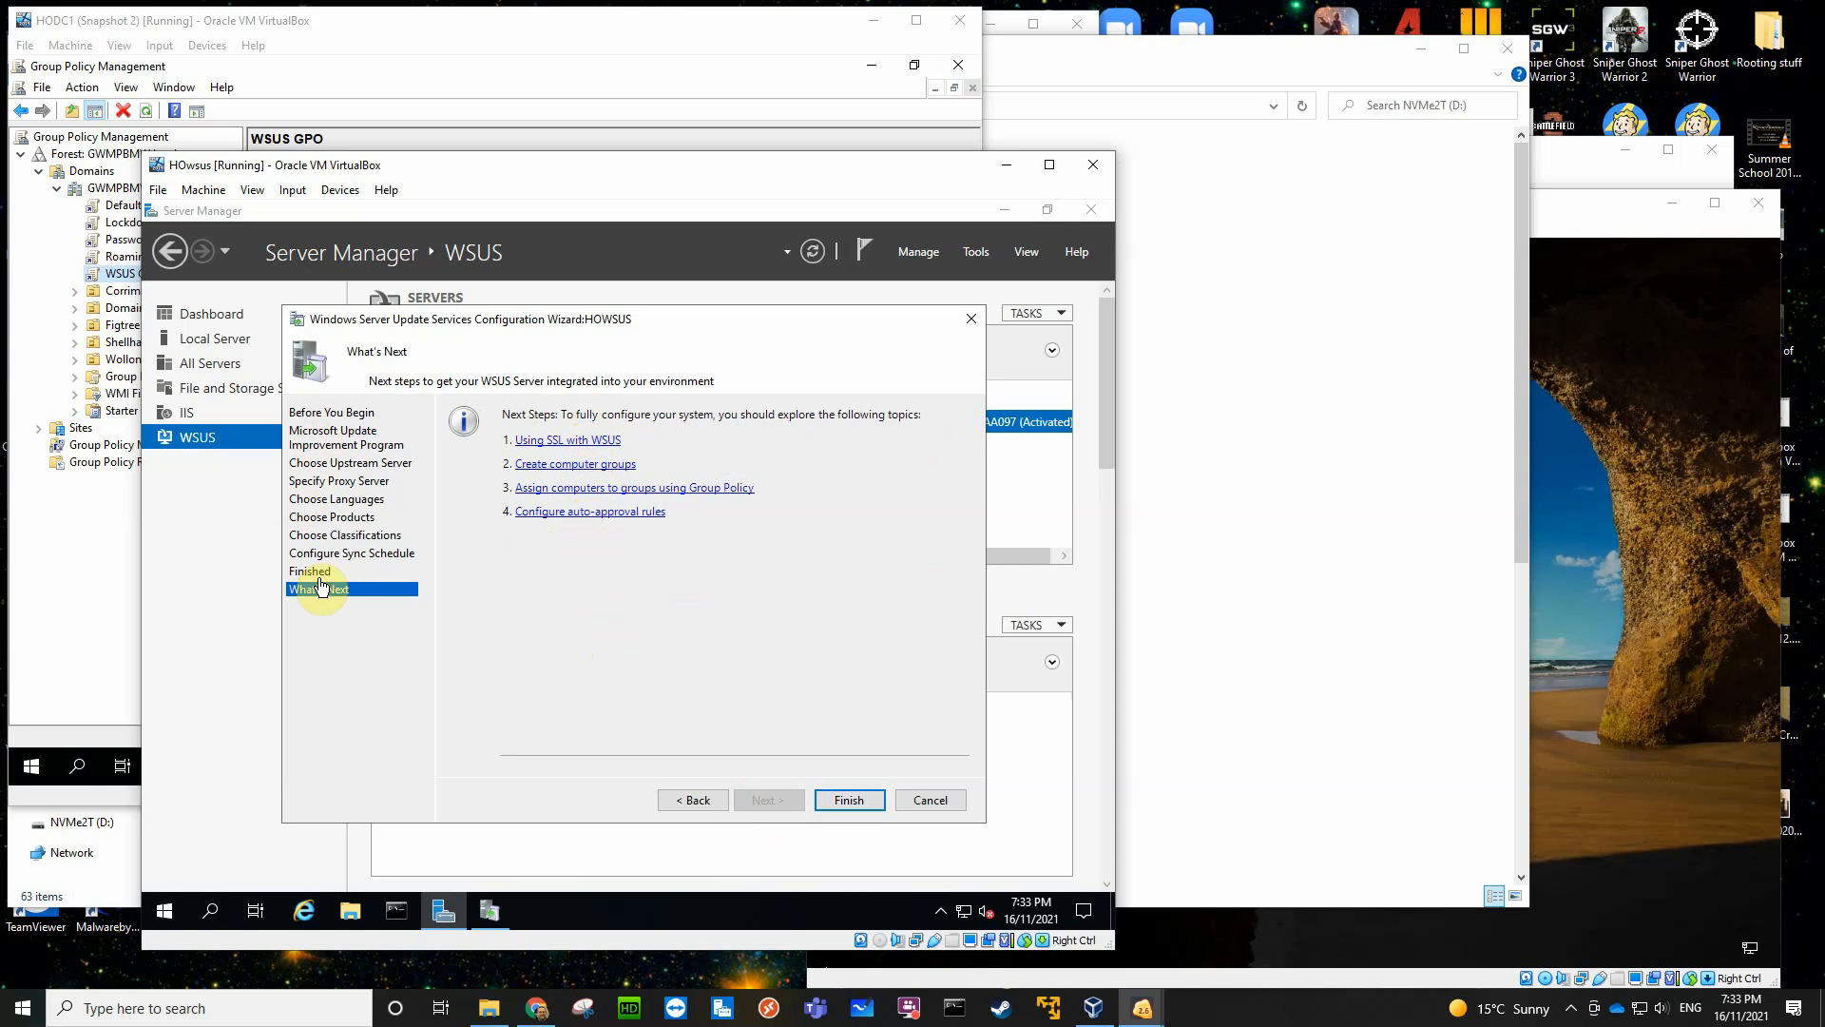
pyautogui.click(847, 800)
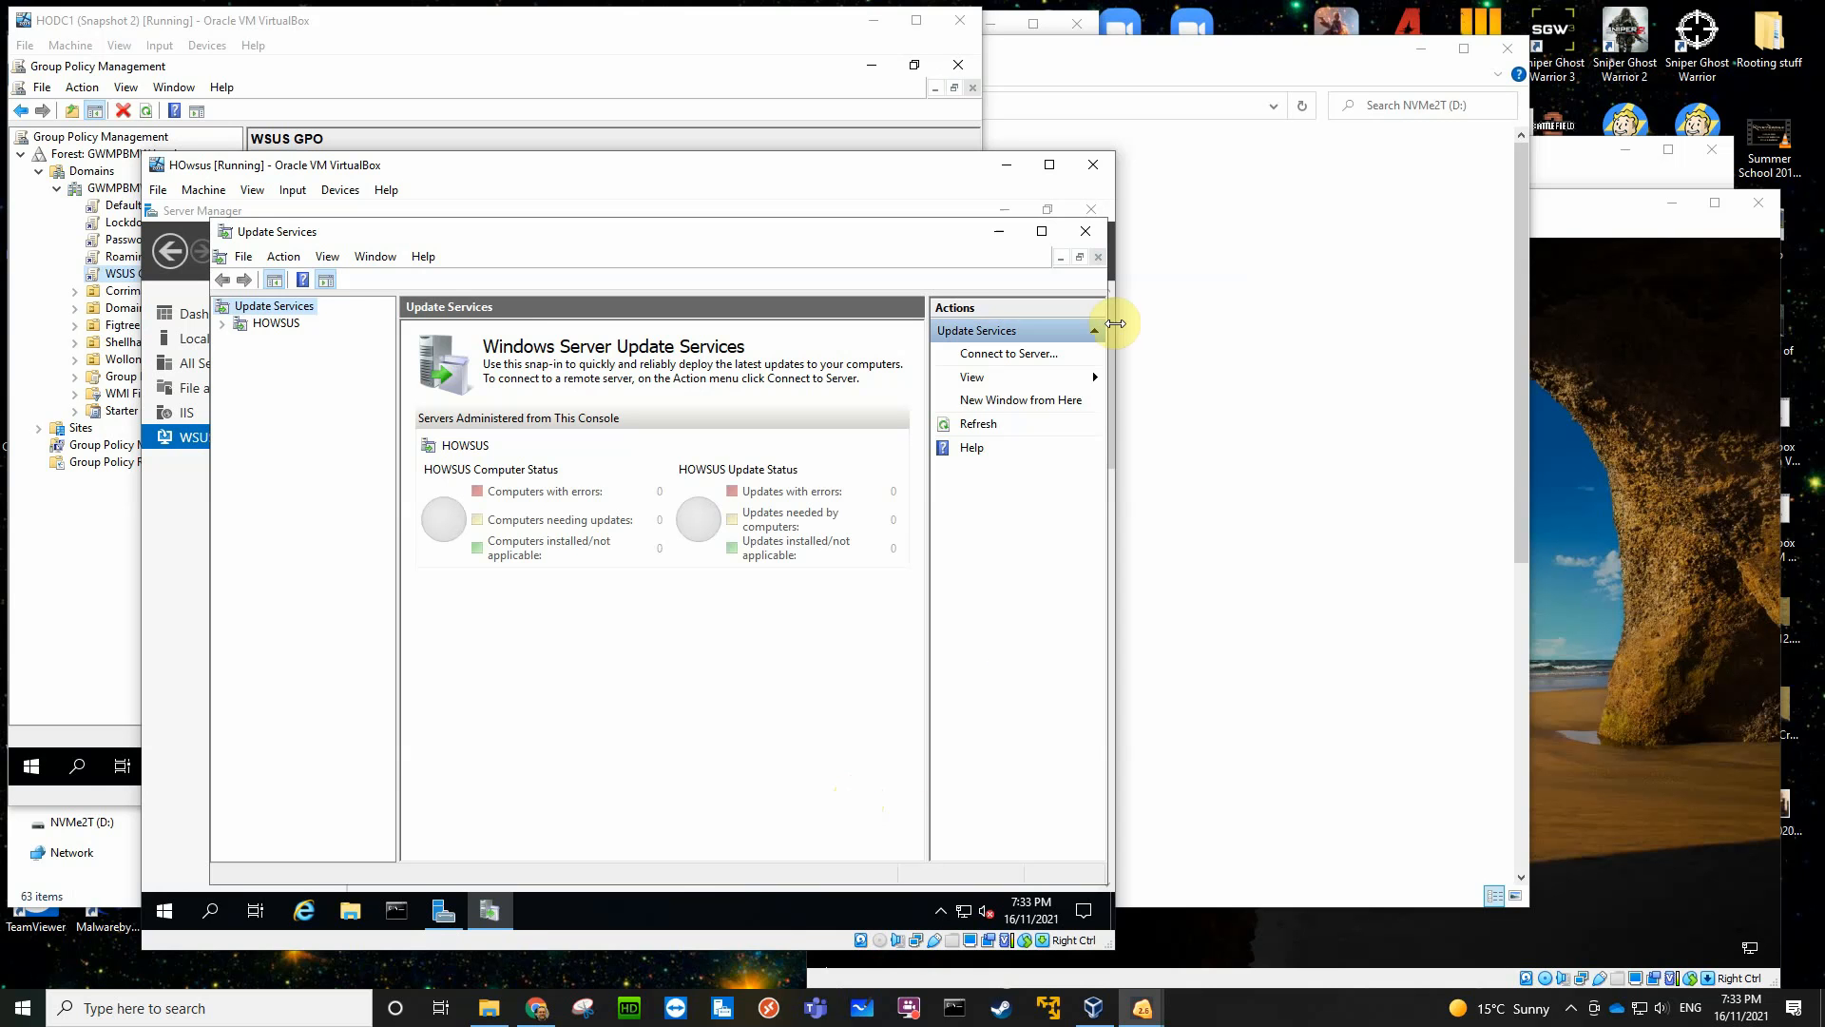
# - Maximize the Update Services console and open and expand the HOWSUS server node
pyautogui.click(1040, 232)
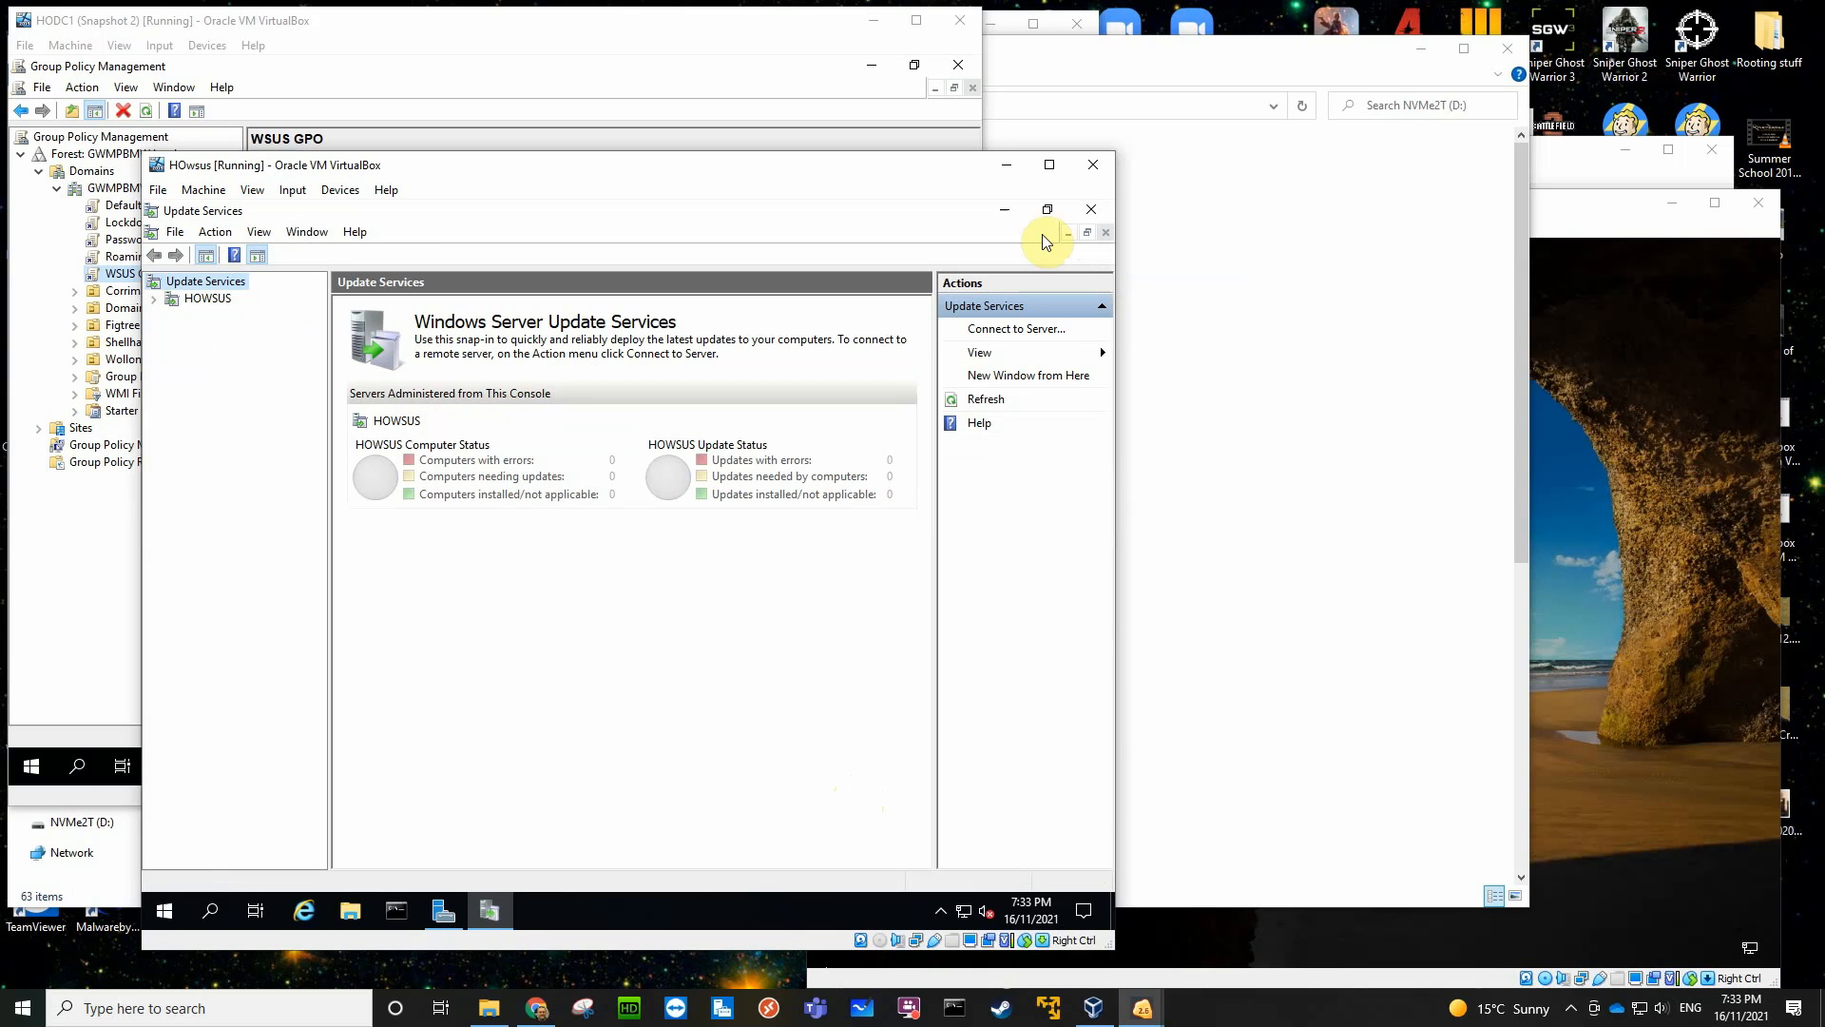
pyautogui.click(195, 299)
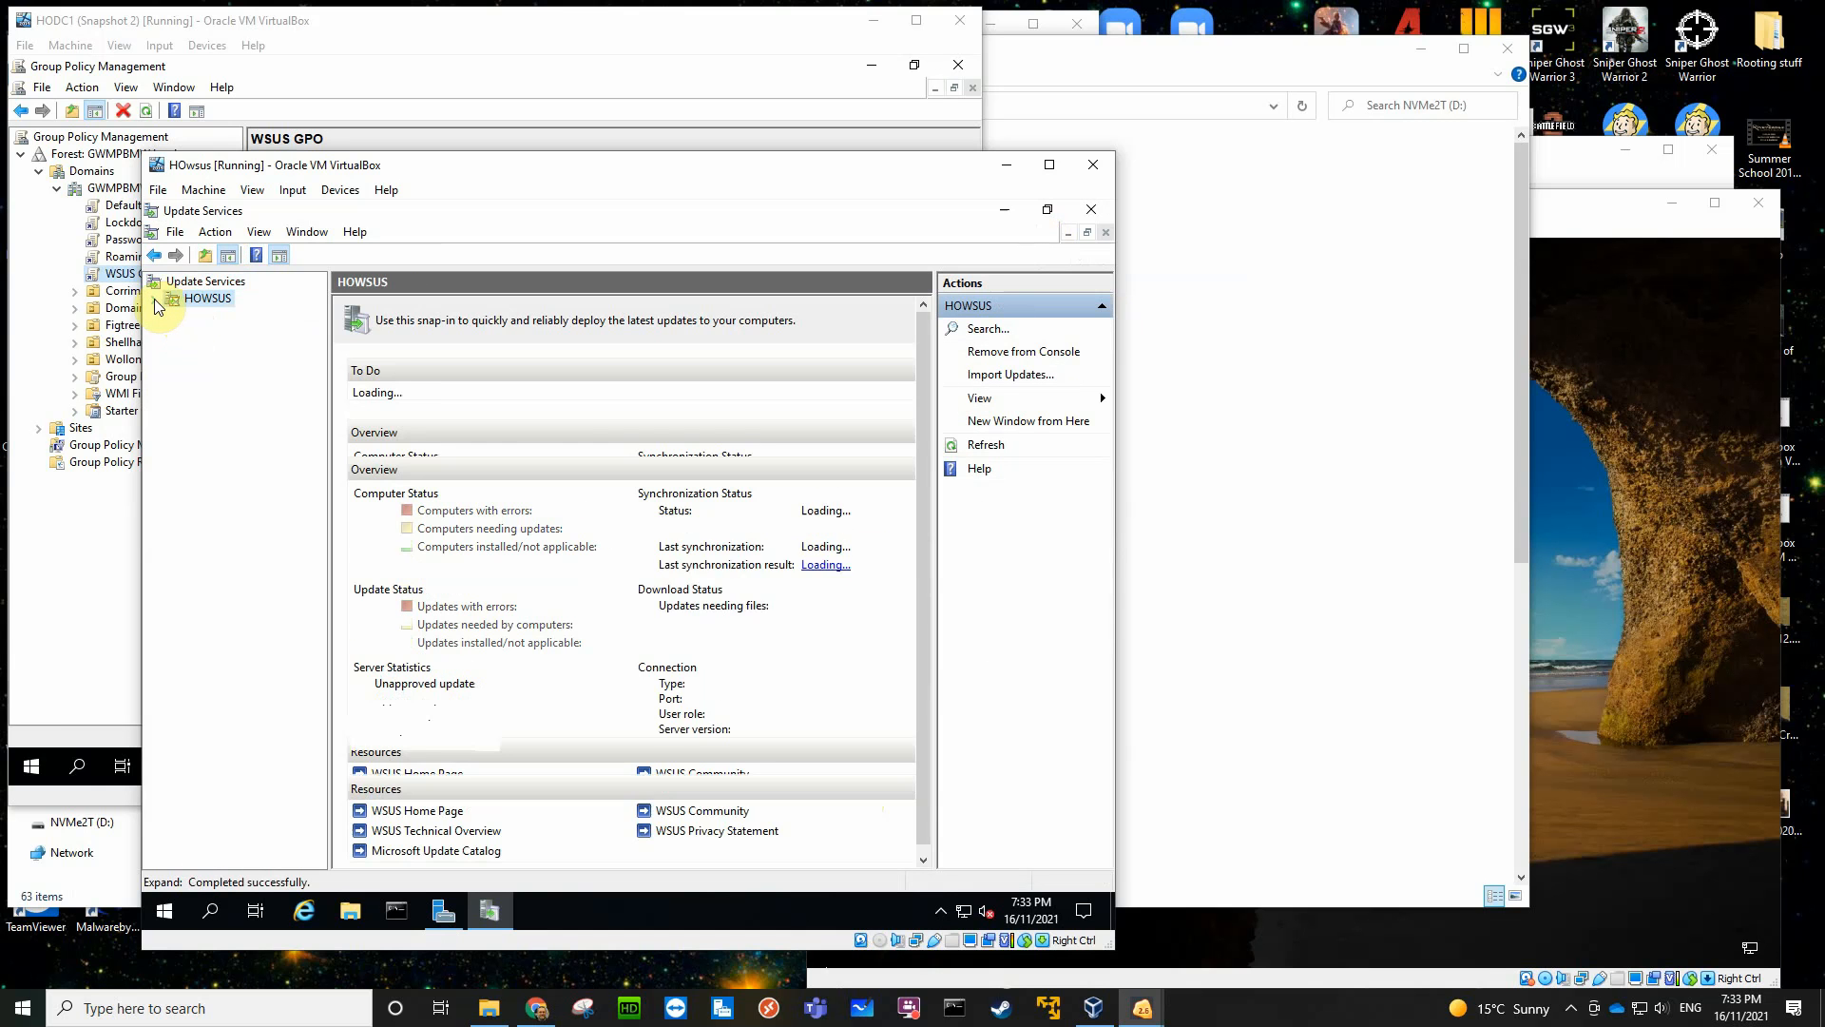
pyautogui.click(154, 299)
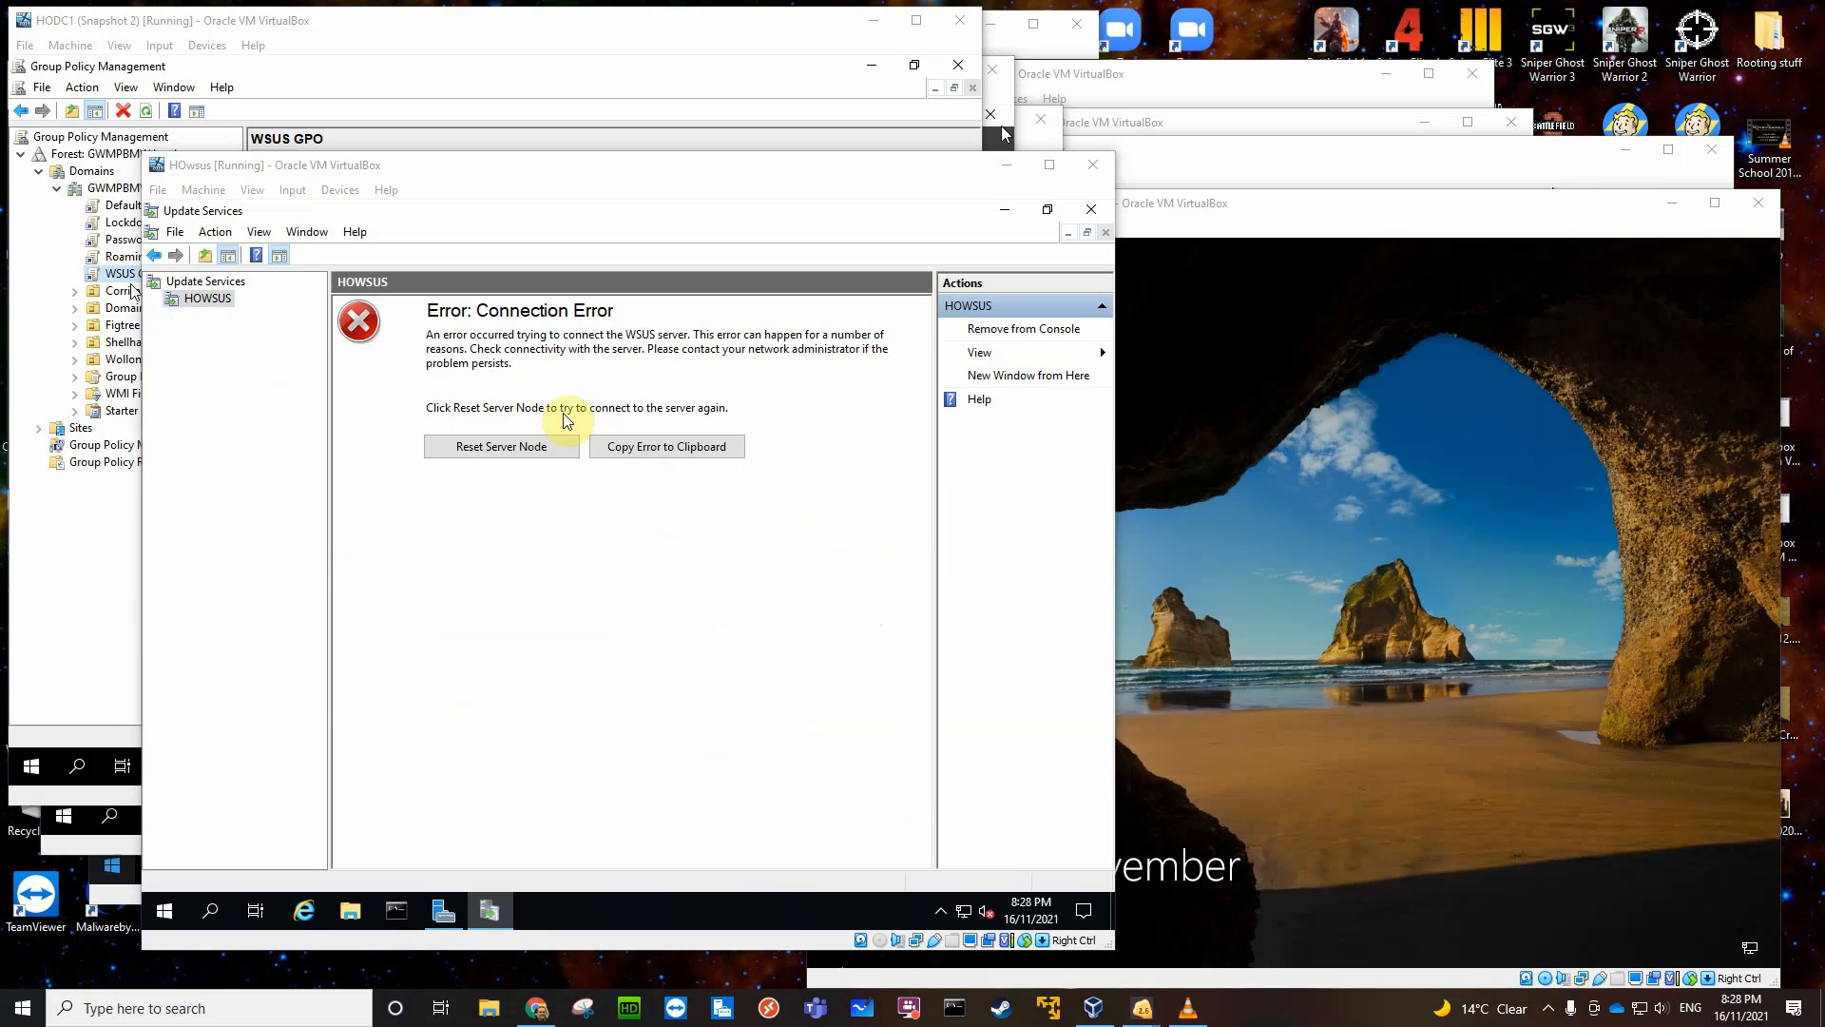
# - Reset the HOWSUS server node to reconnect the console to the WSUS server
pyautogui.click(514, 449)
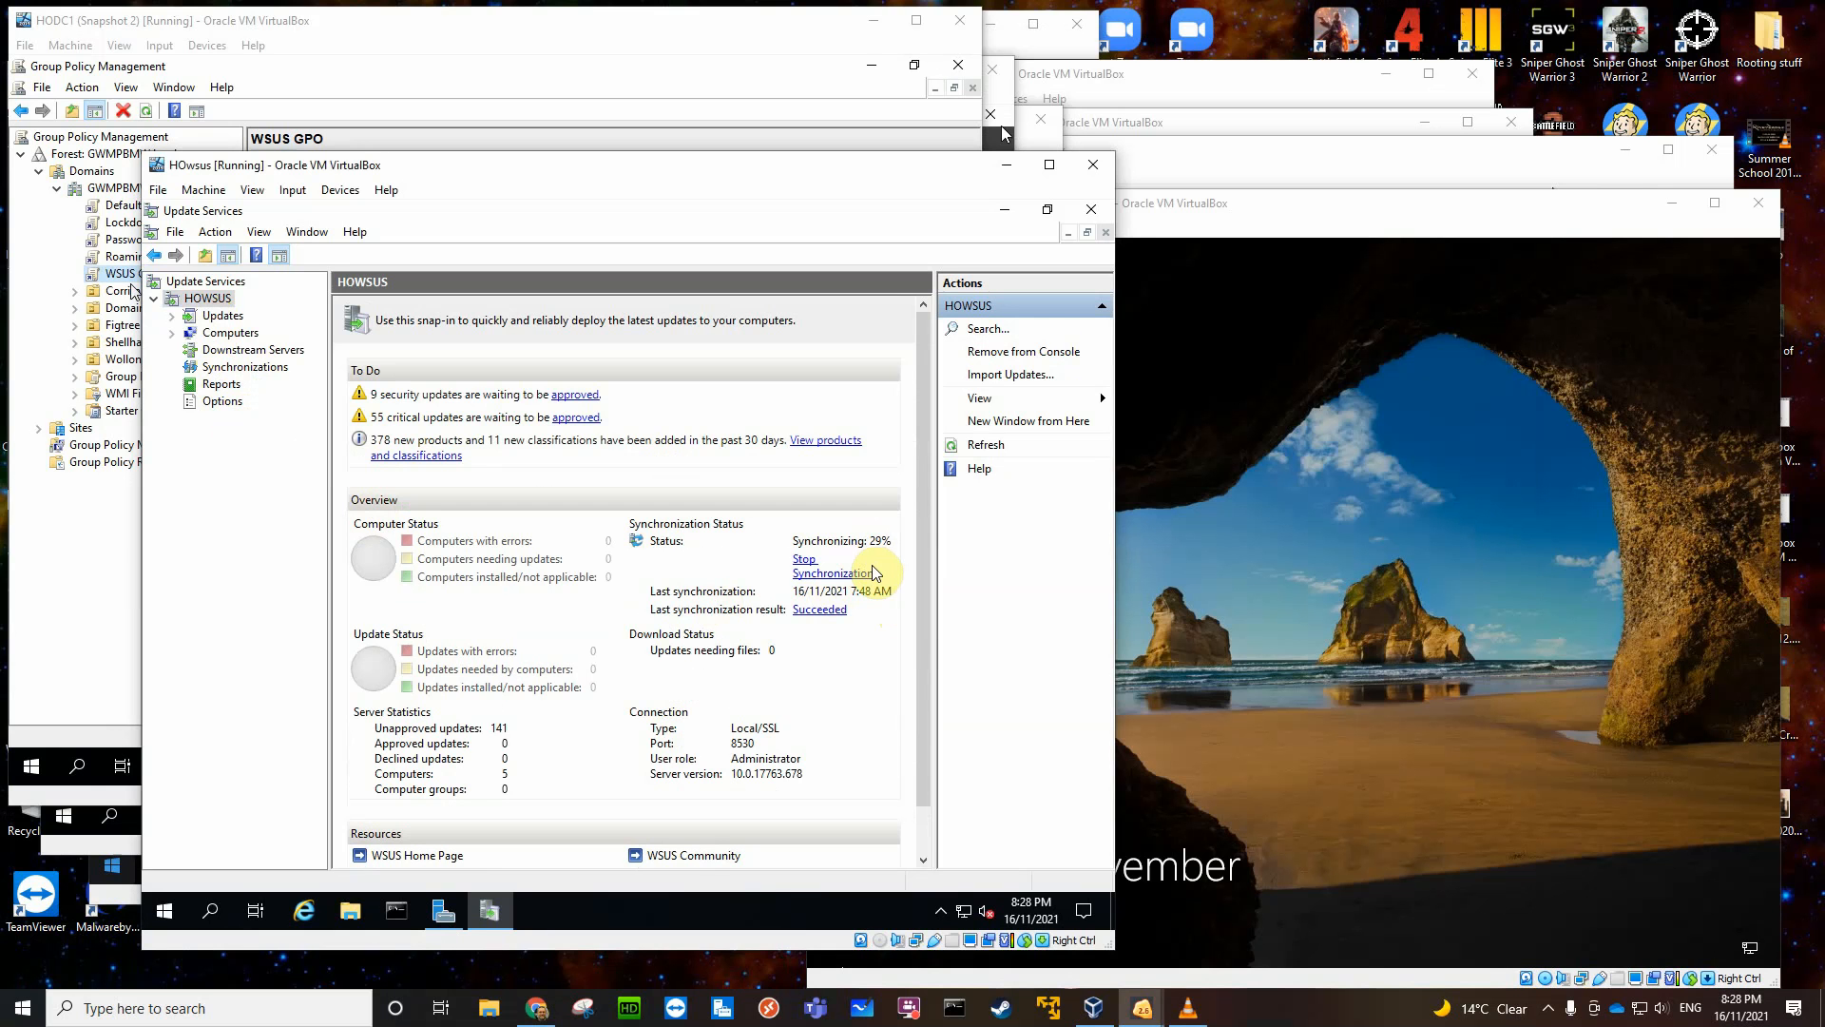
pyautogui.click(770, 971)
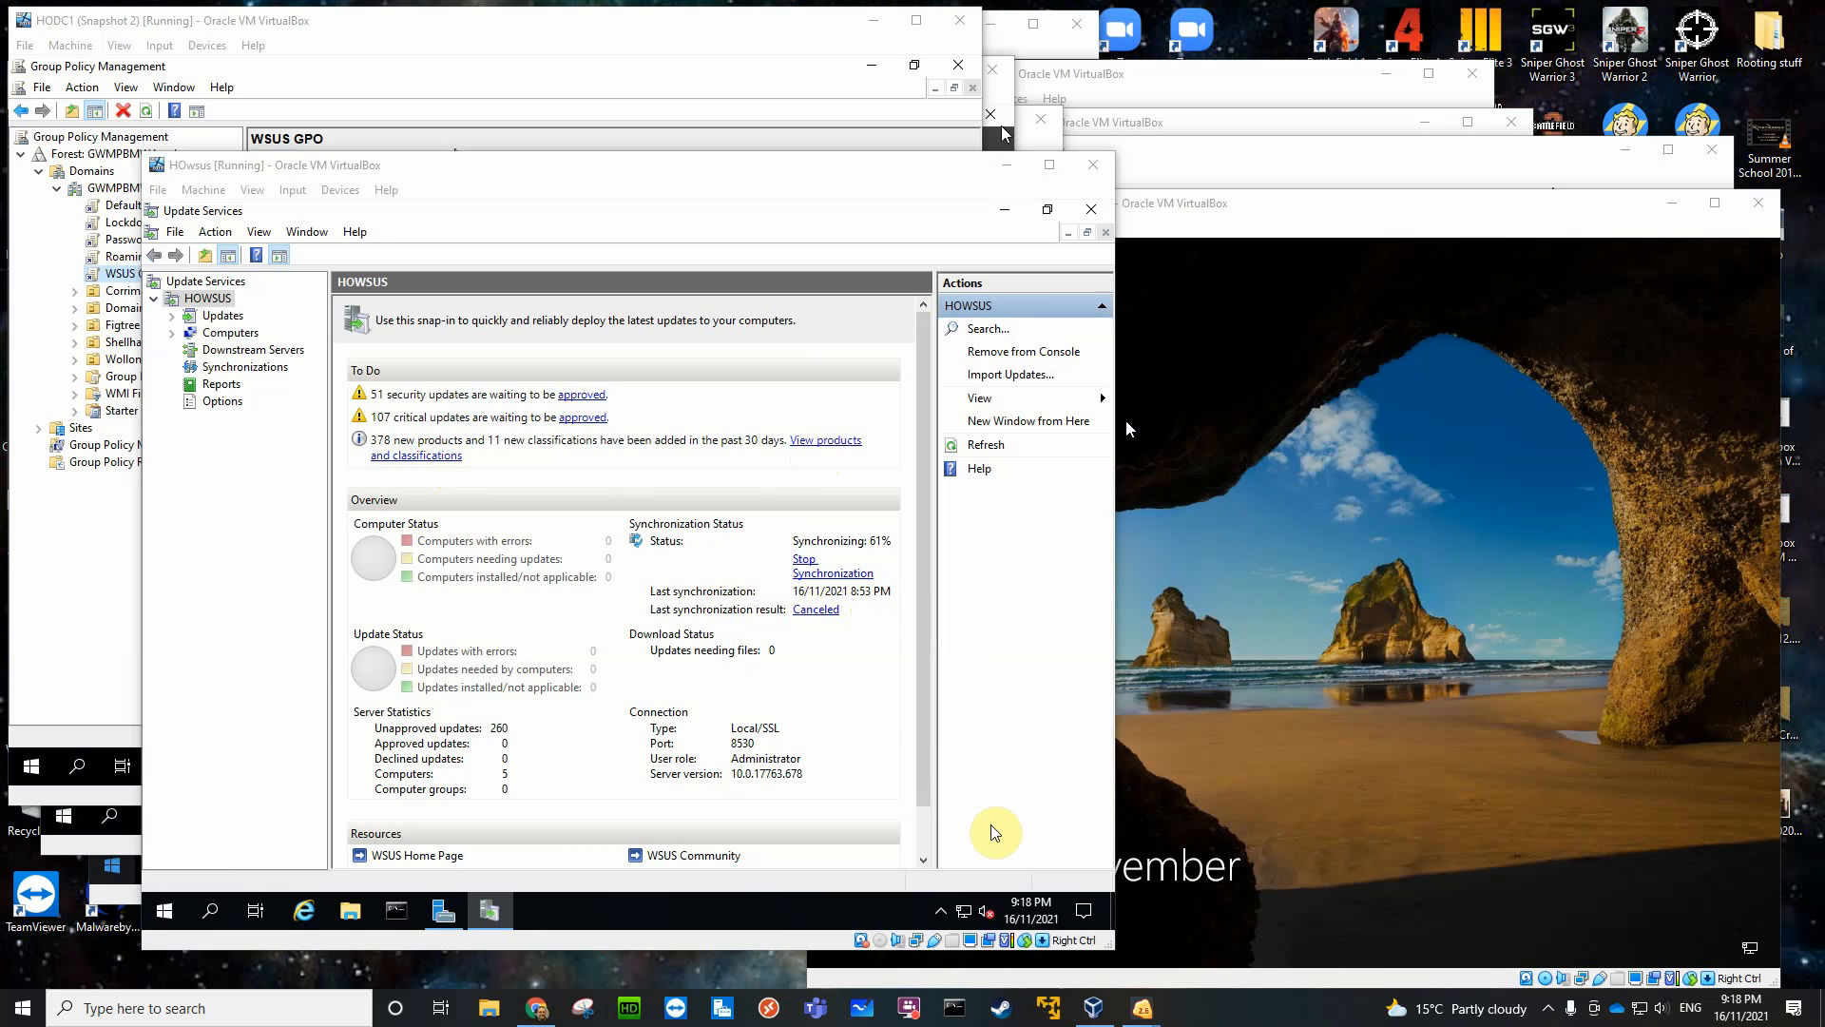
pyautogui.moveTo(1026, 914)
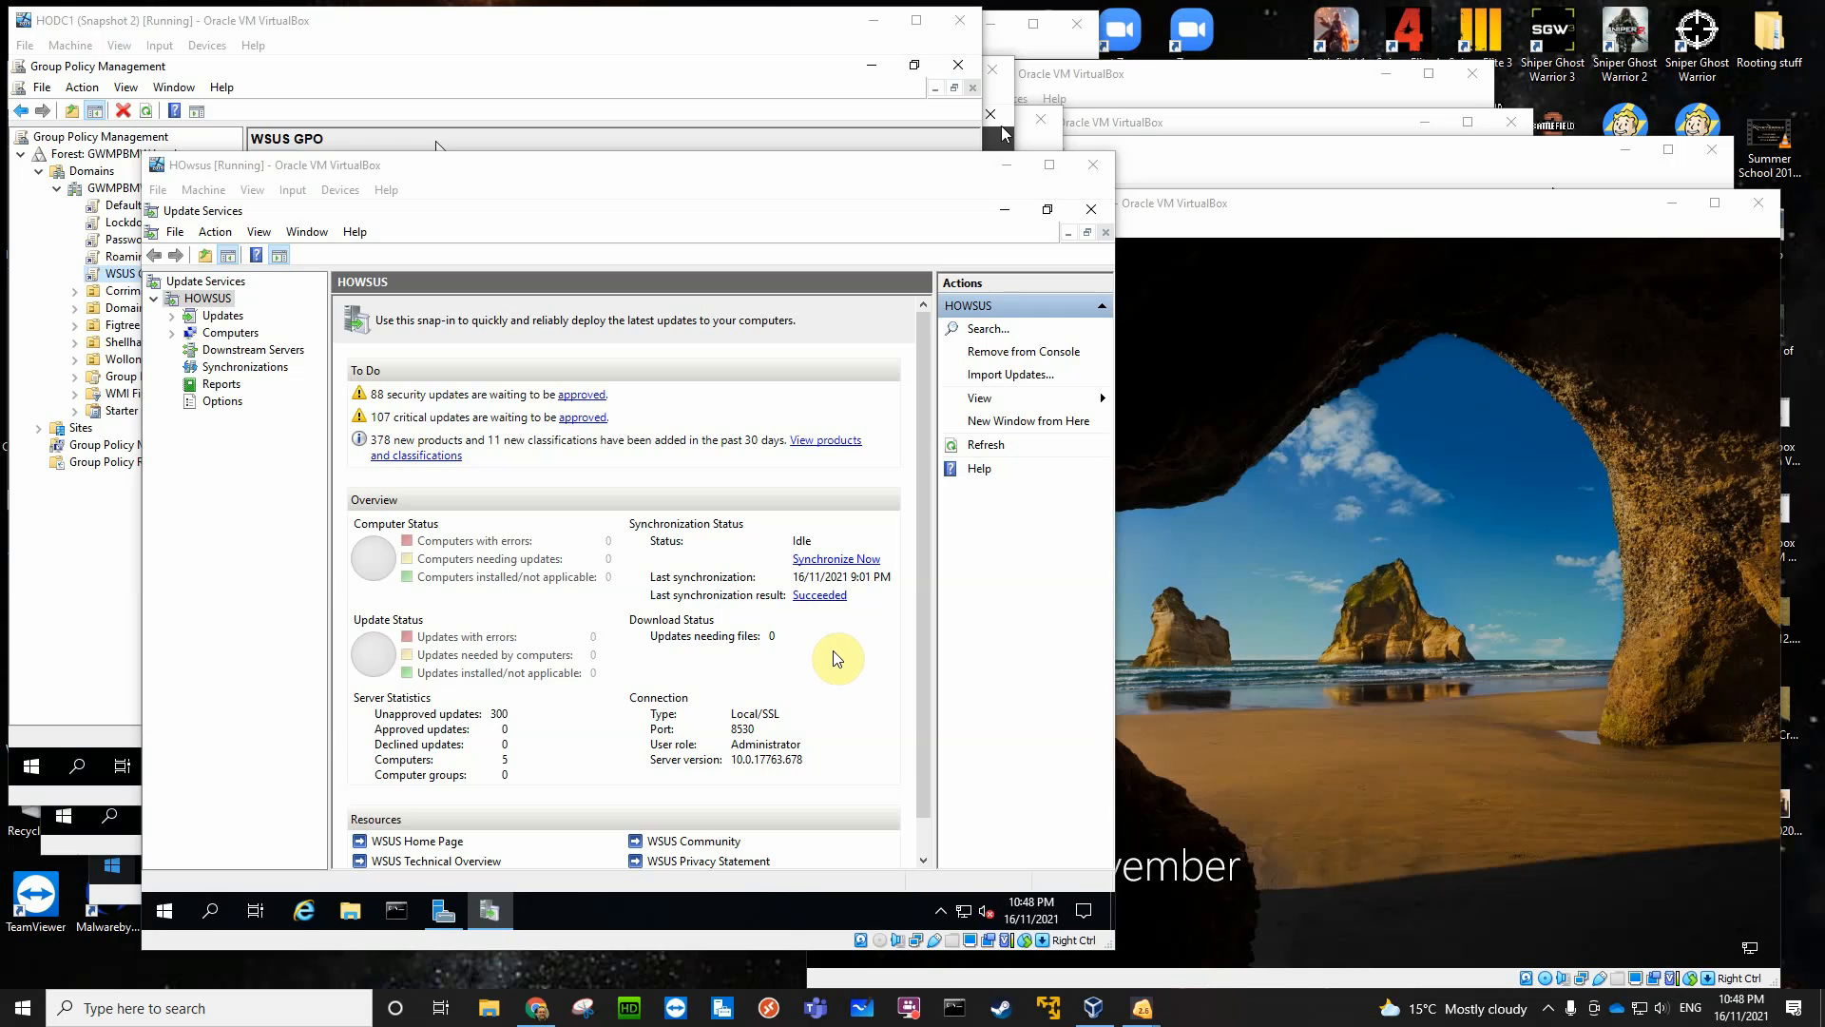
# - Open All Updates under the Updates node and list the unapproved updates with status Any
pyautogui.click(175, 324)
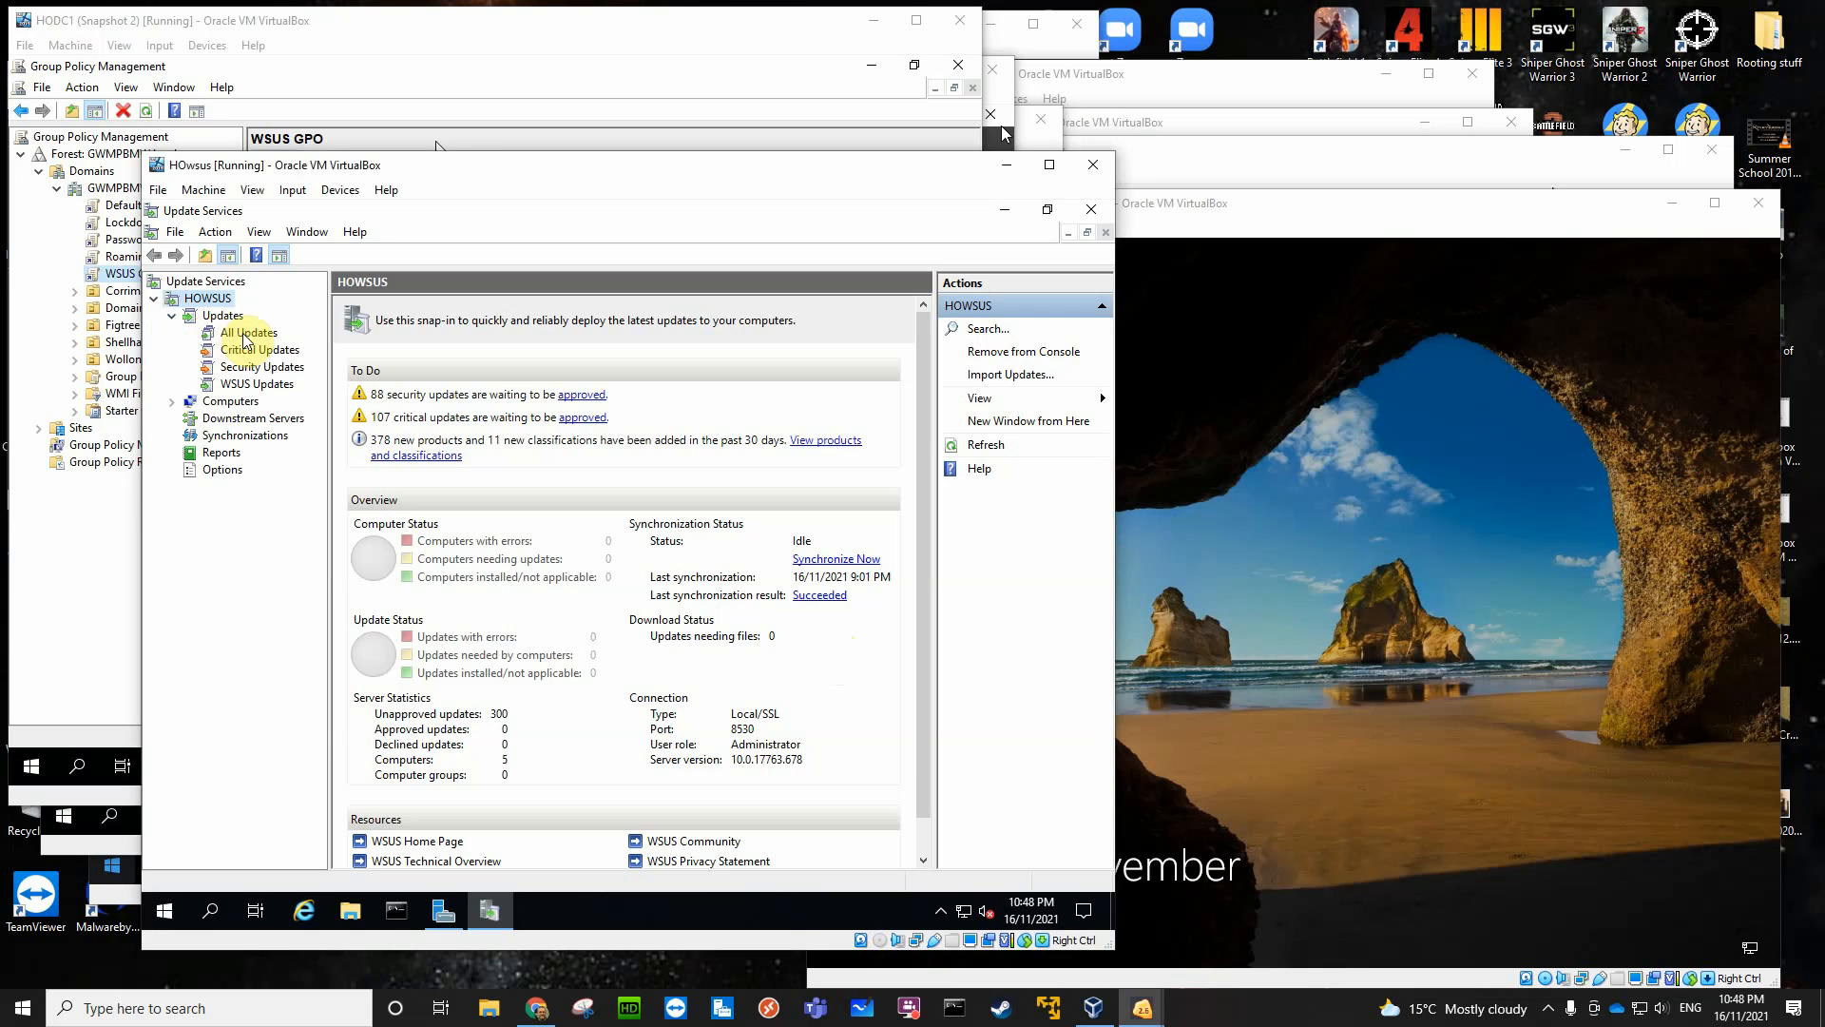
pyautogui.click(247, 333)
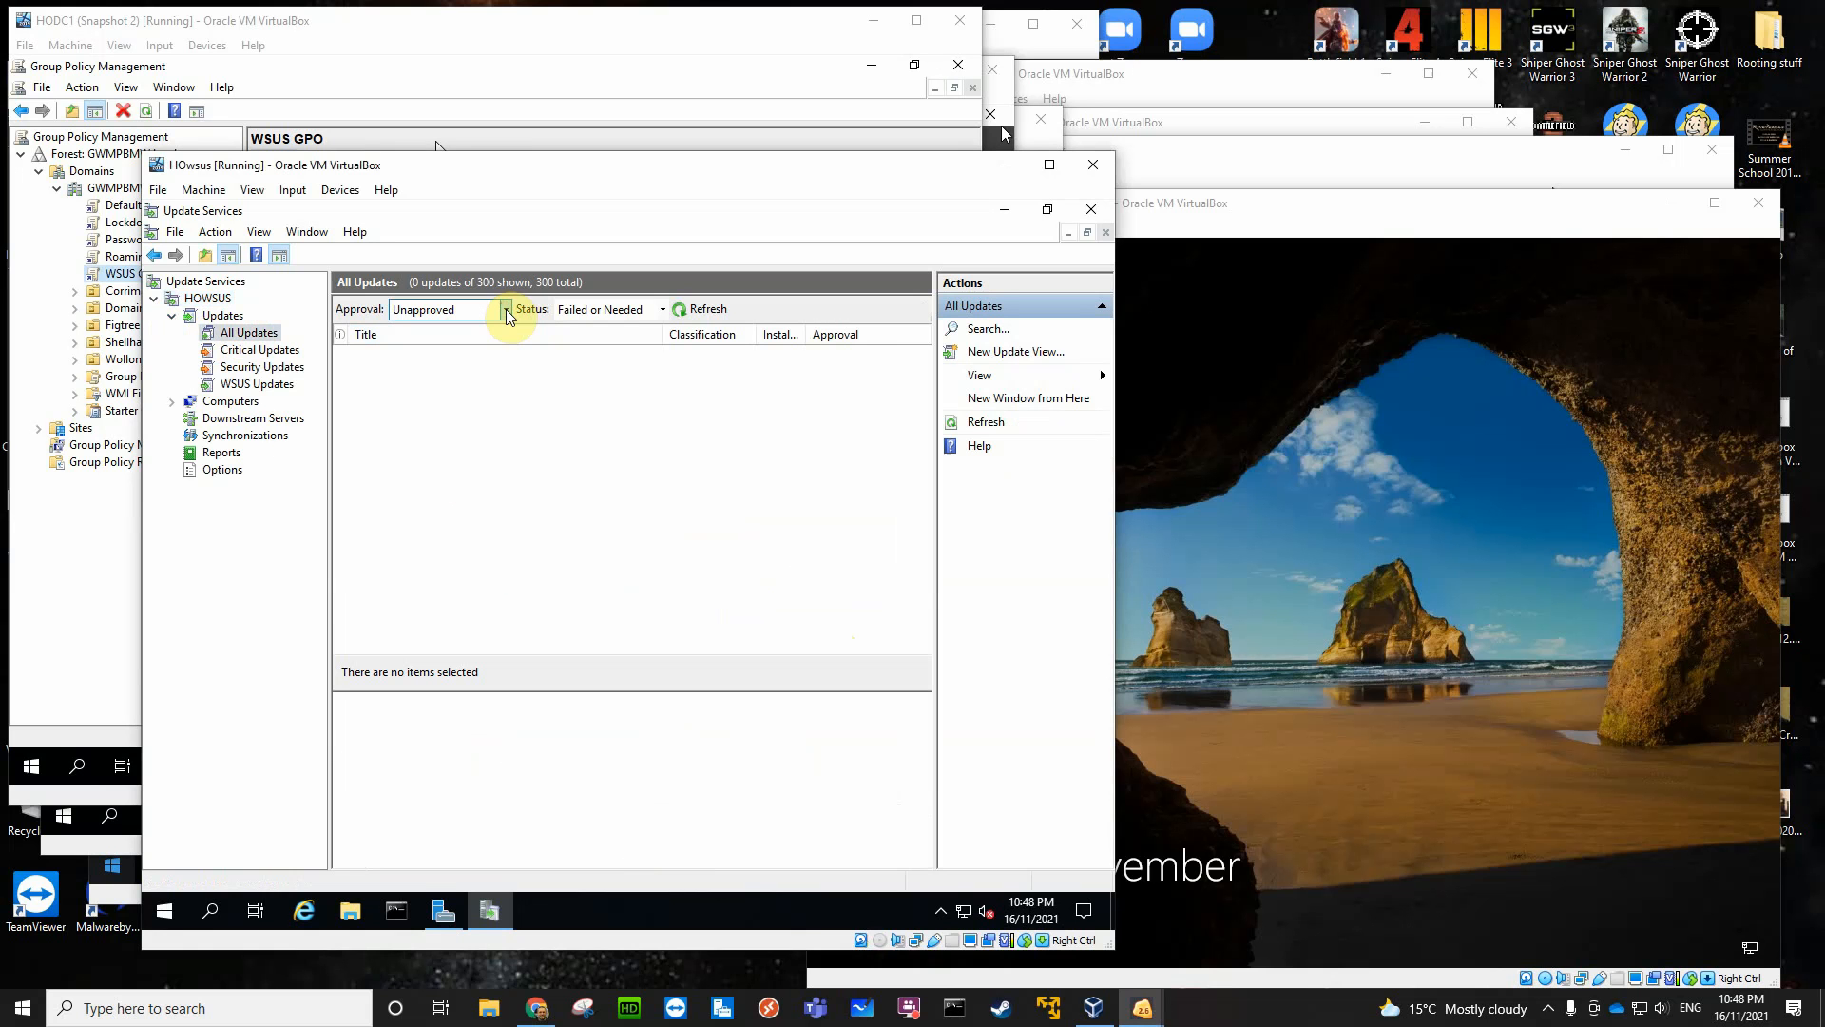
pyautogui.click(663, 310)
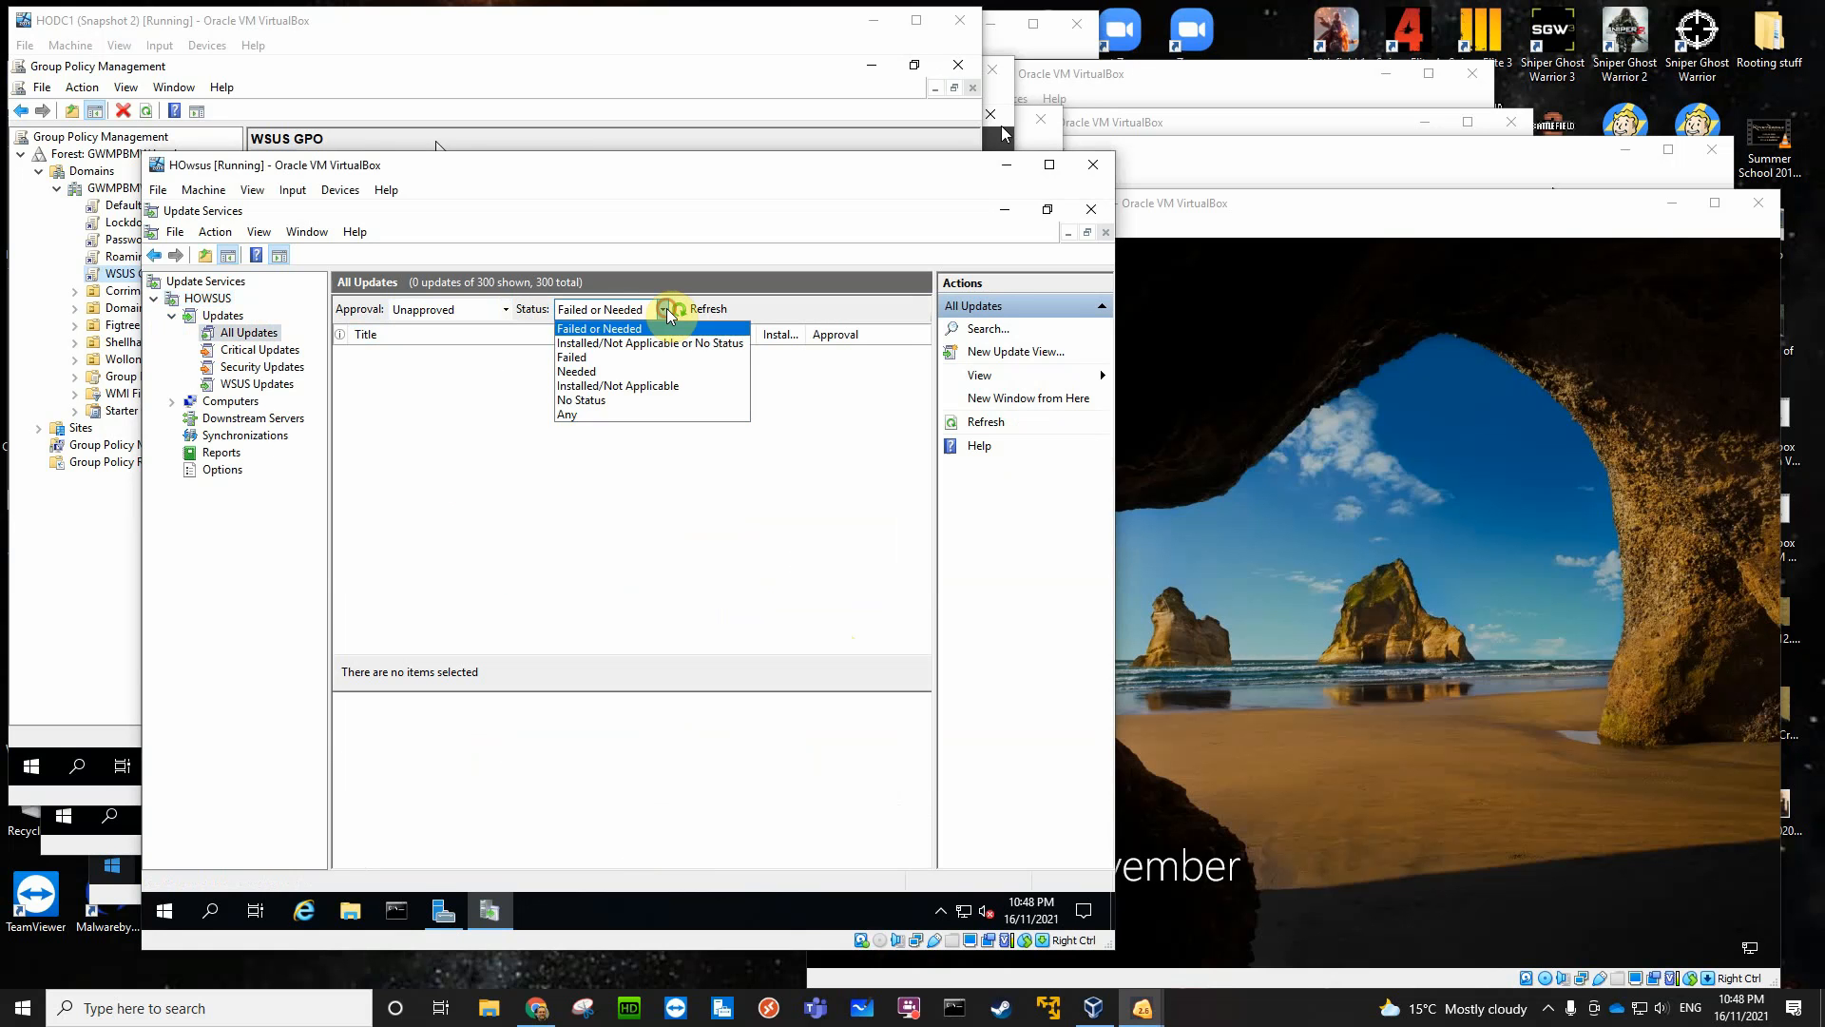
pyautogui.click(578, 414)
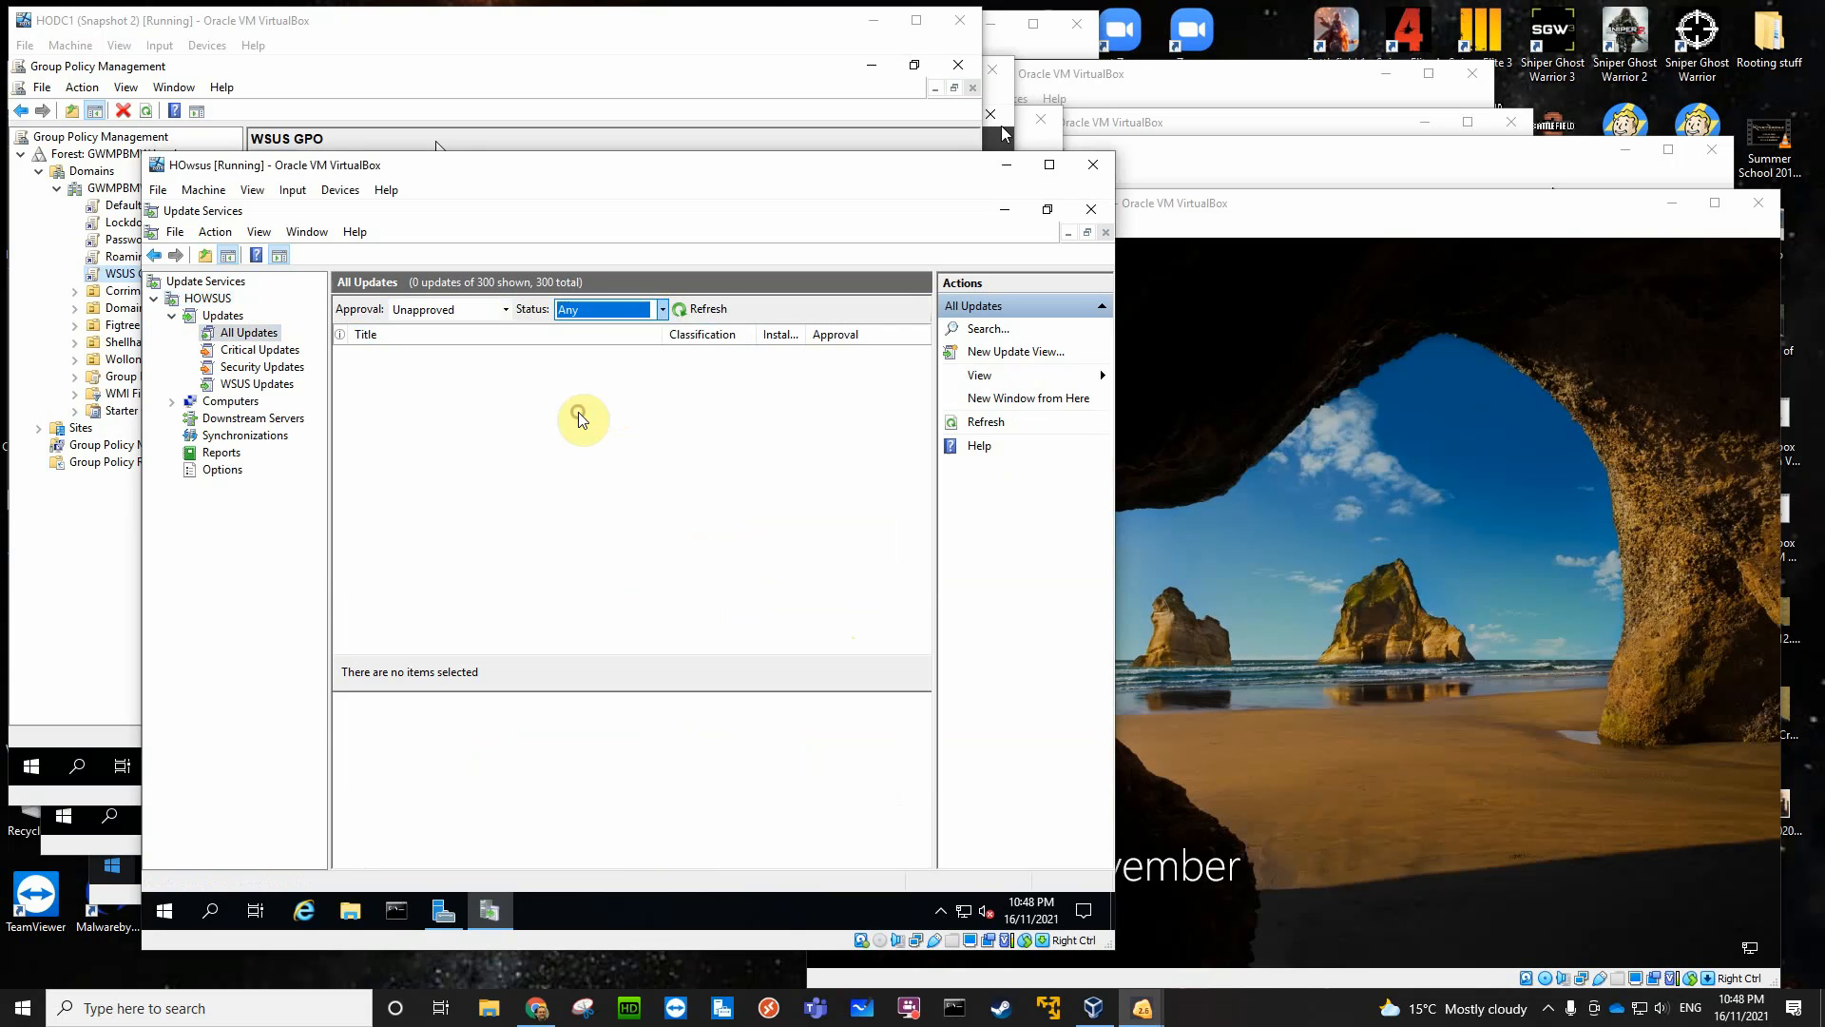
pyautogui.click(693, 310)
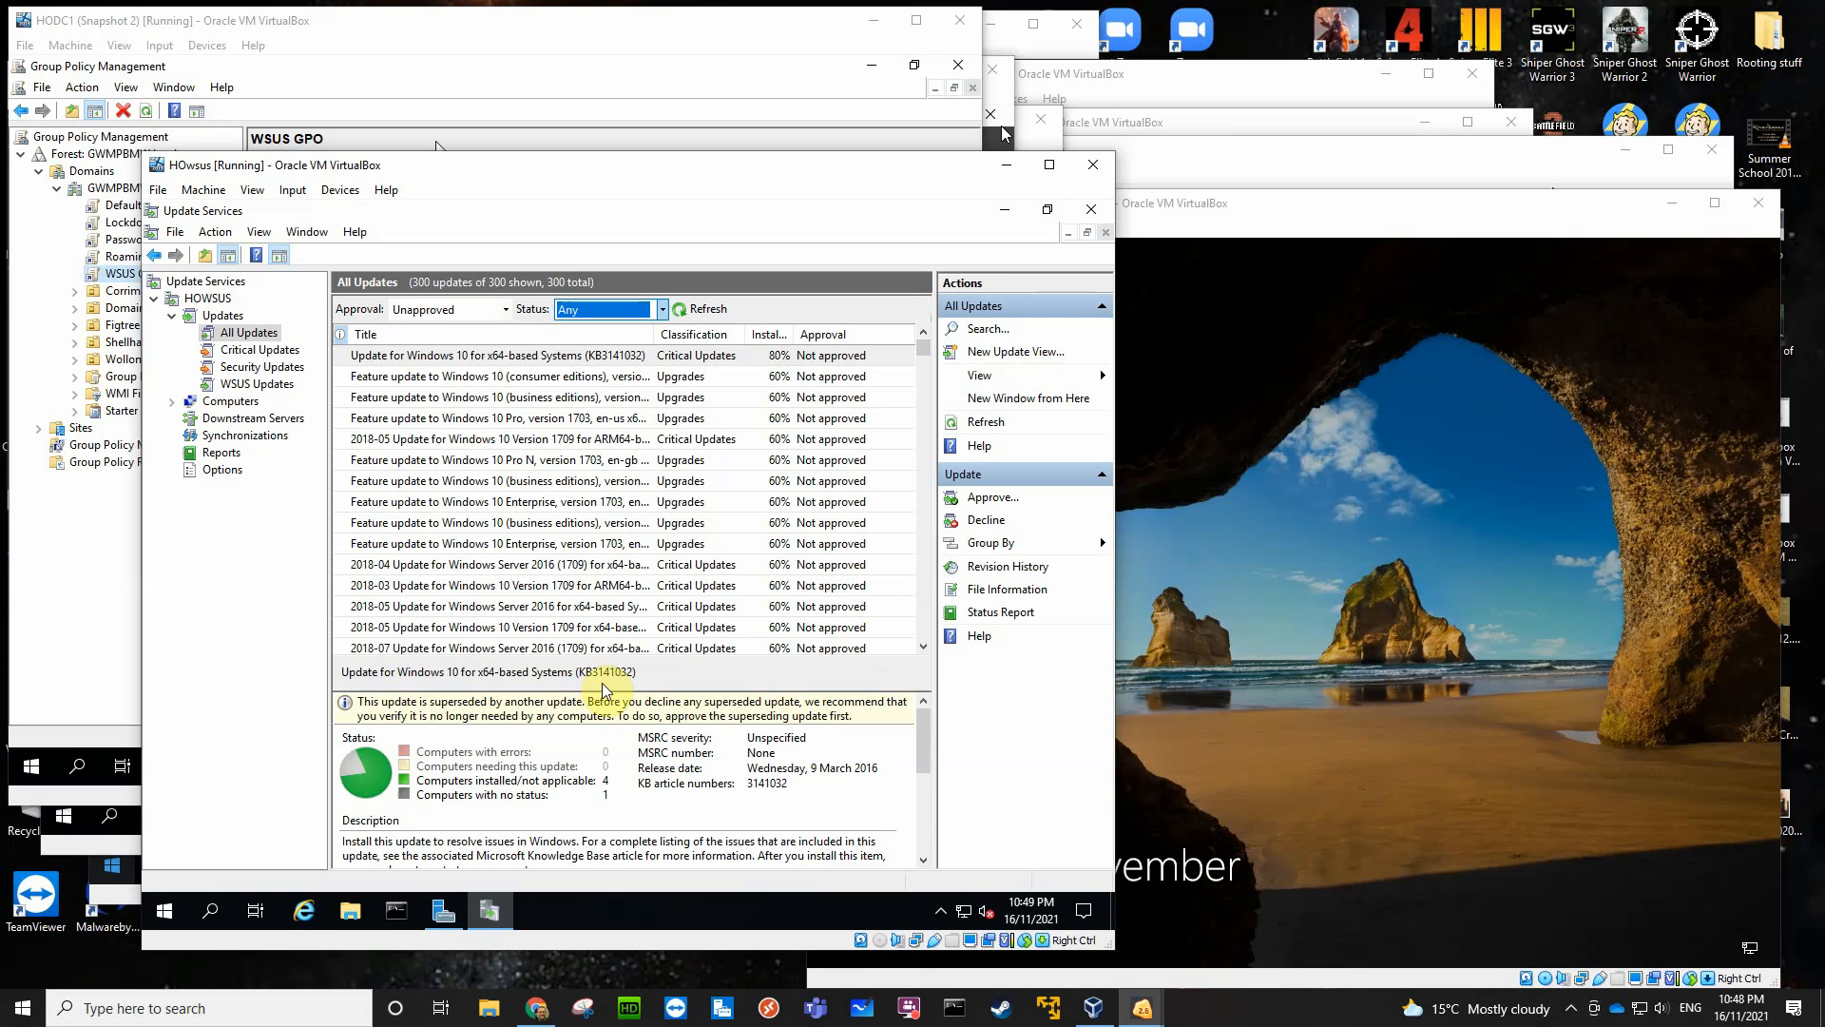
# - Examine the details of several Windows Server 2016 updates in the list, including the 2018-11 Cumulative Update
pyautogui.click(506, 566)
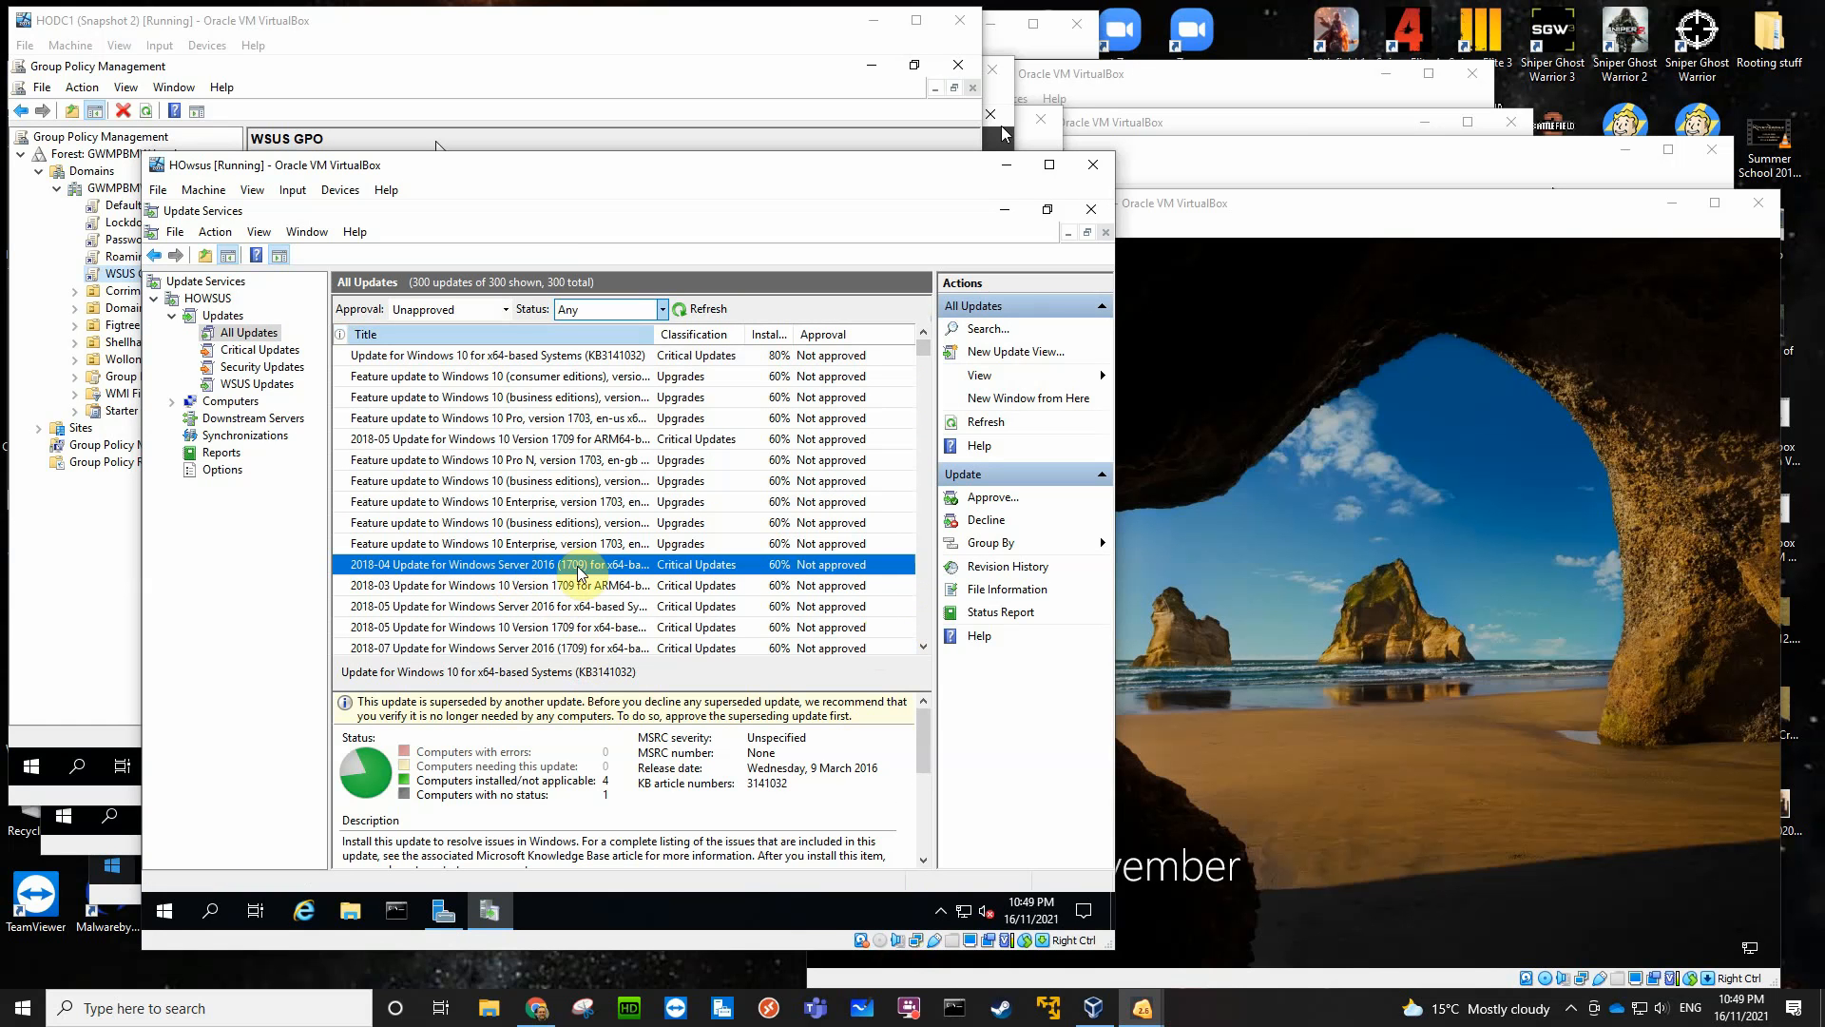
pyautogui.click(568, 606)
pyautogui.click(573, 649)
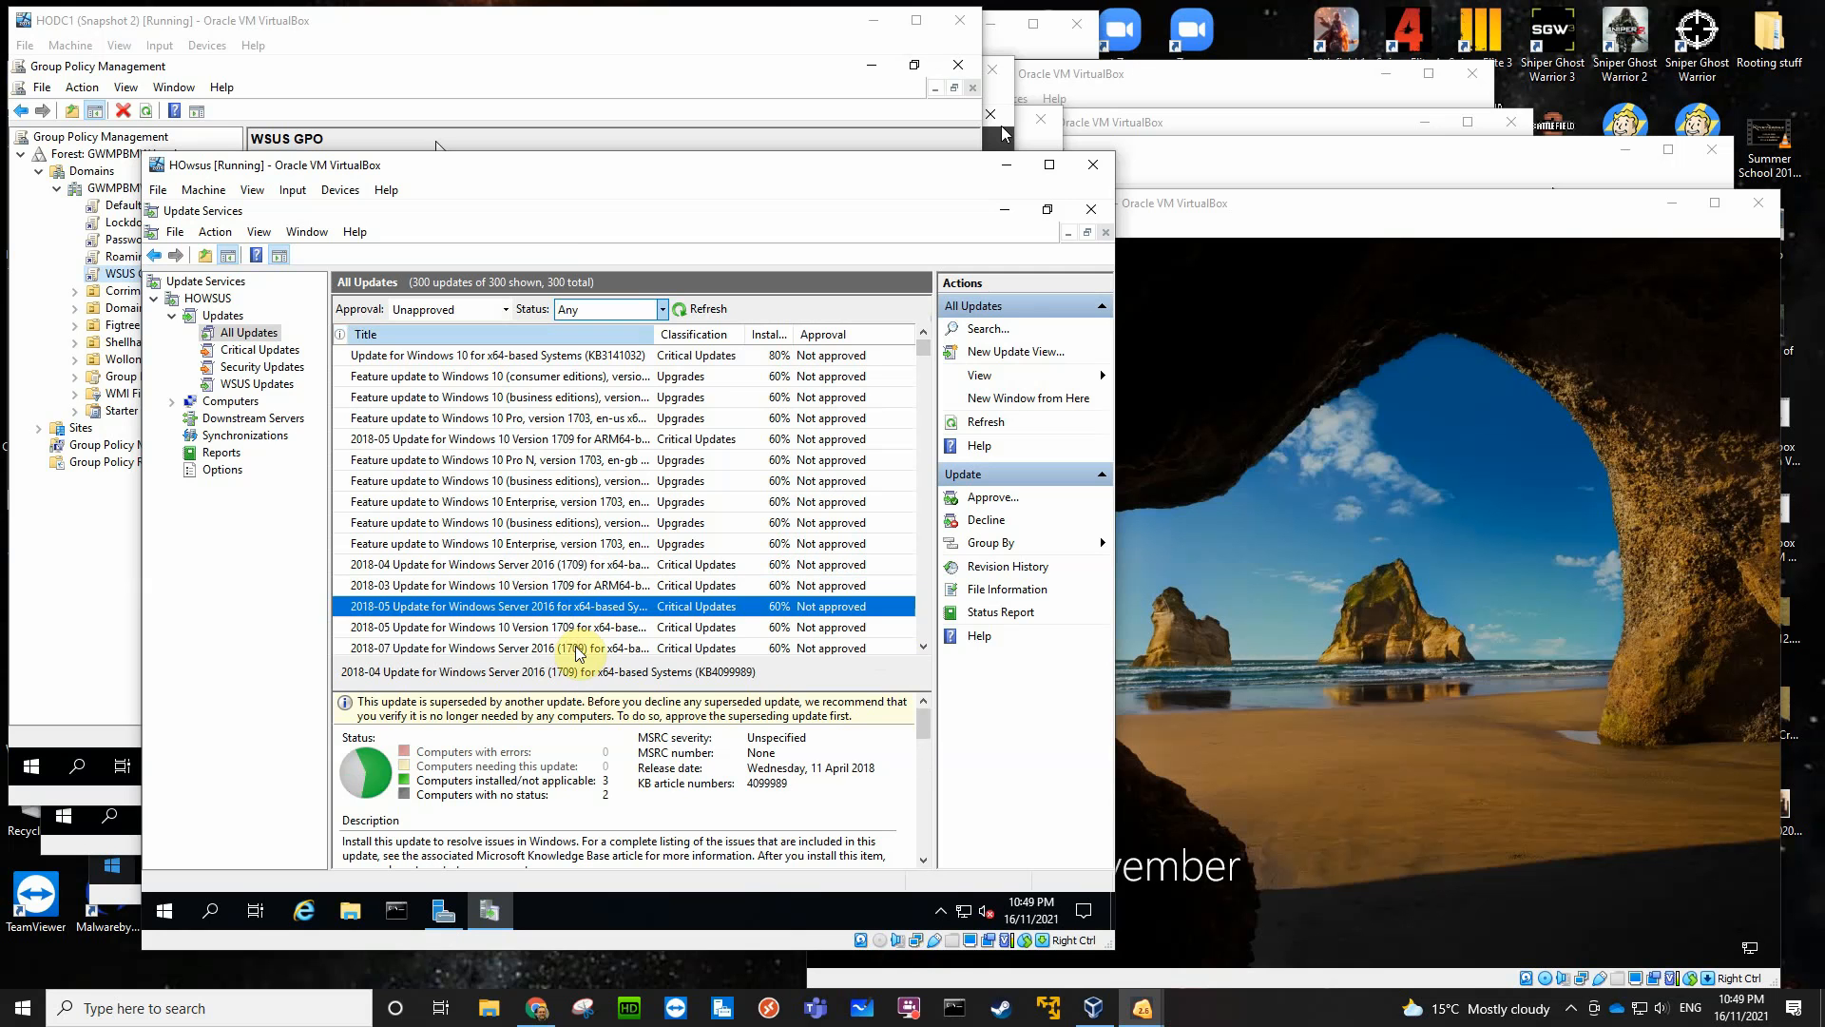
pyautogui.scroll(-20, 919, 605)
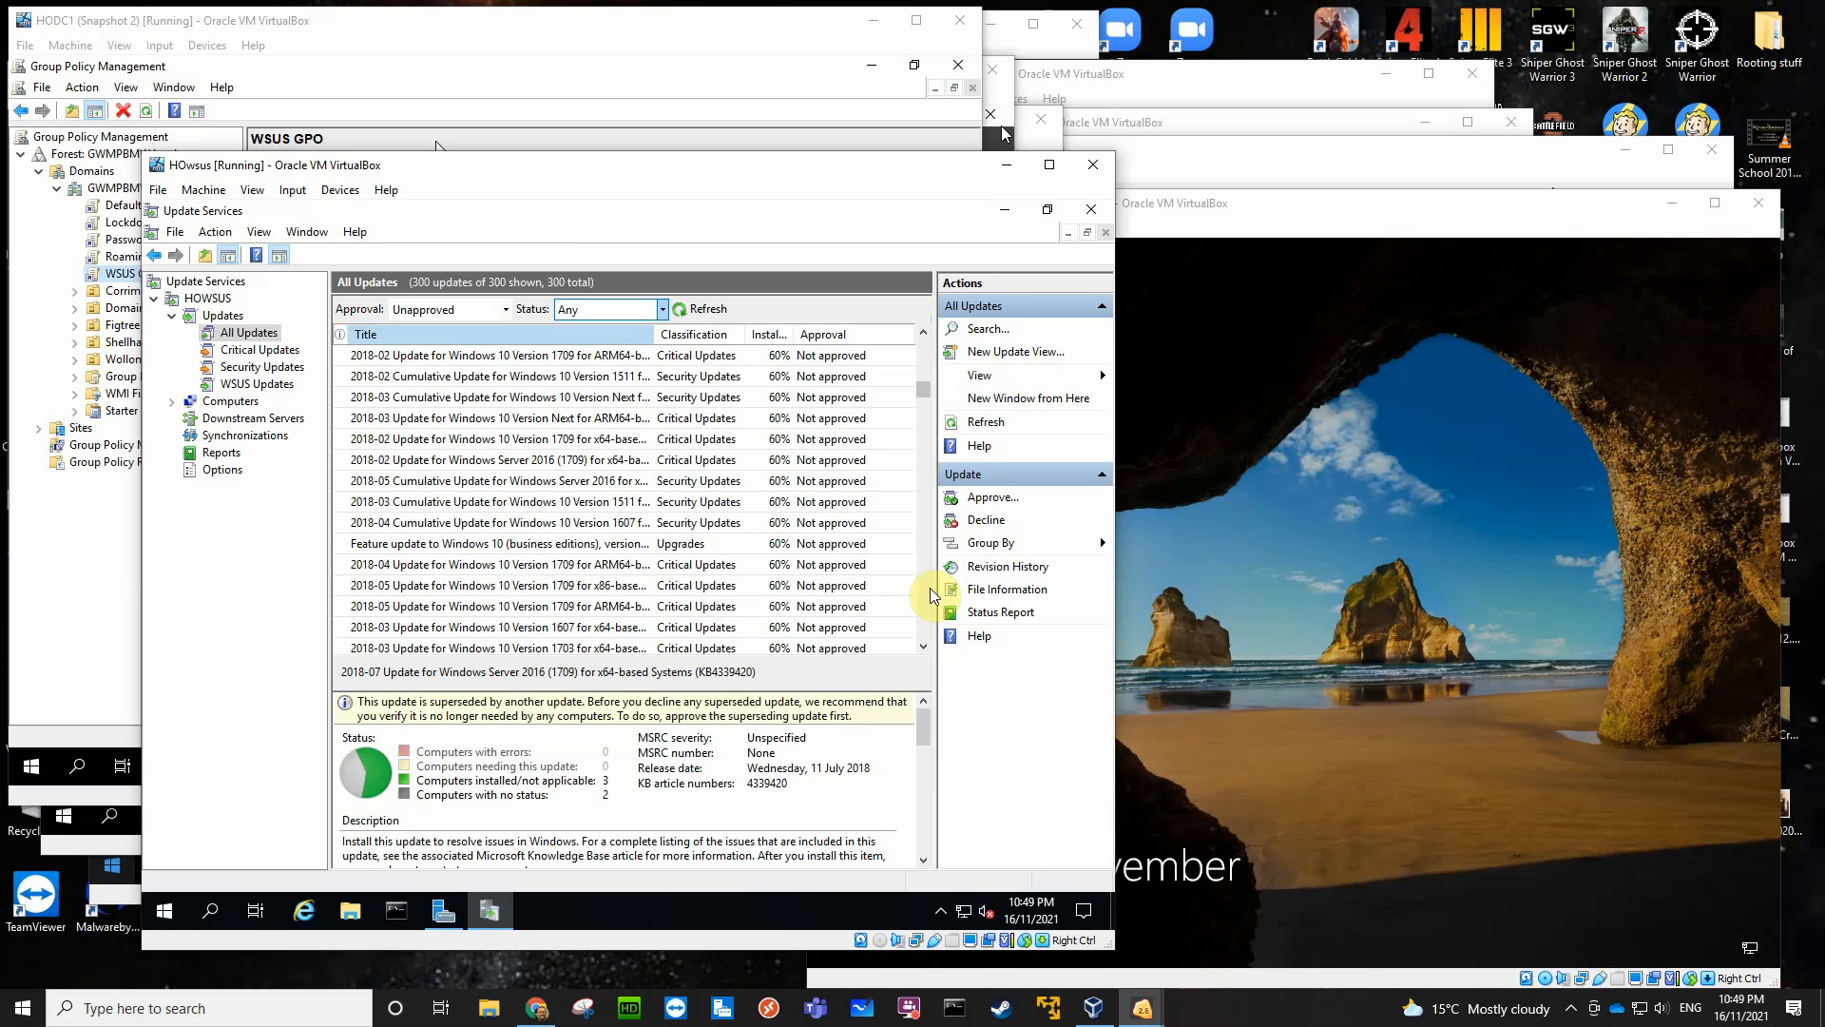
pyautogui.scroll(-13, 926, 630)
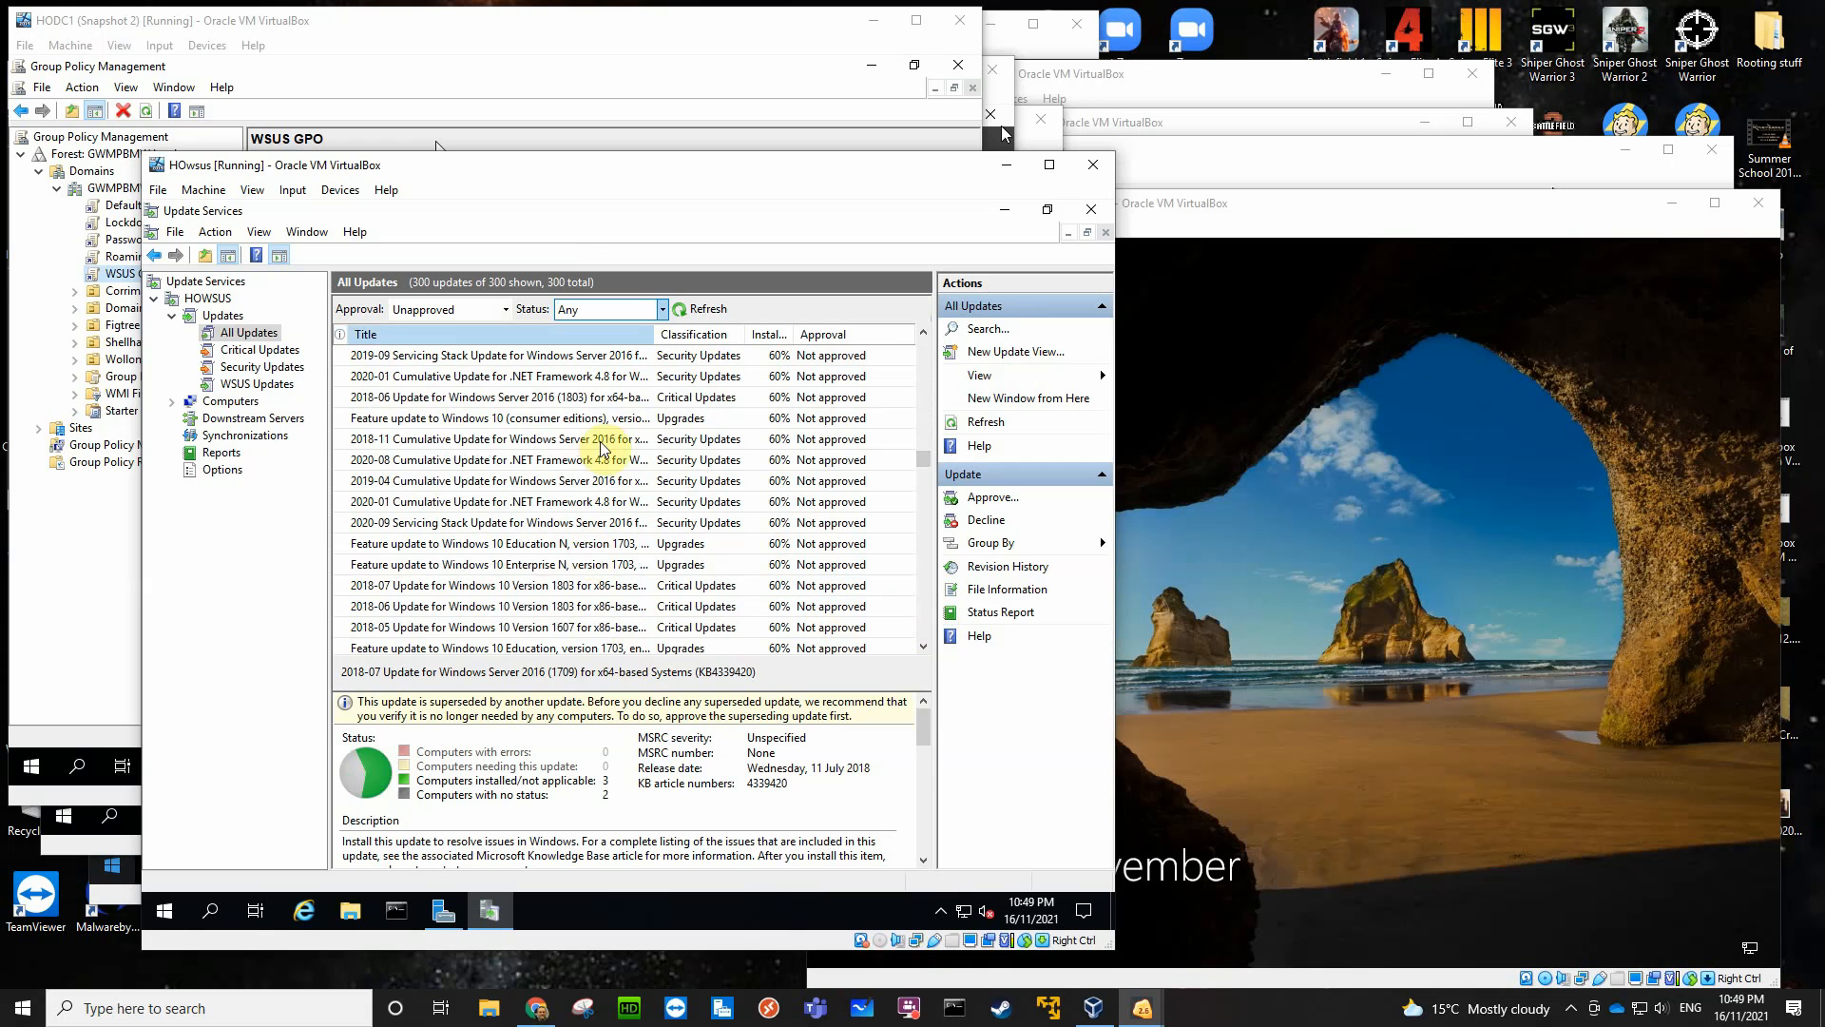
pyautogui.click(571, 443)
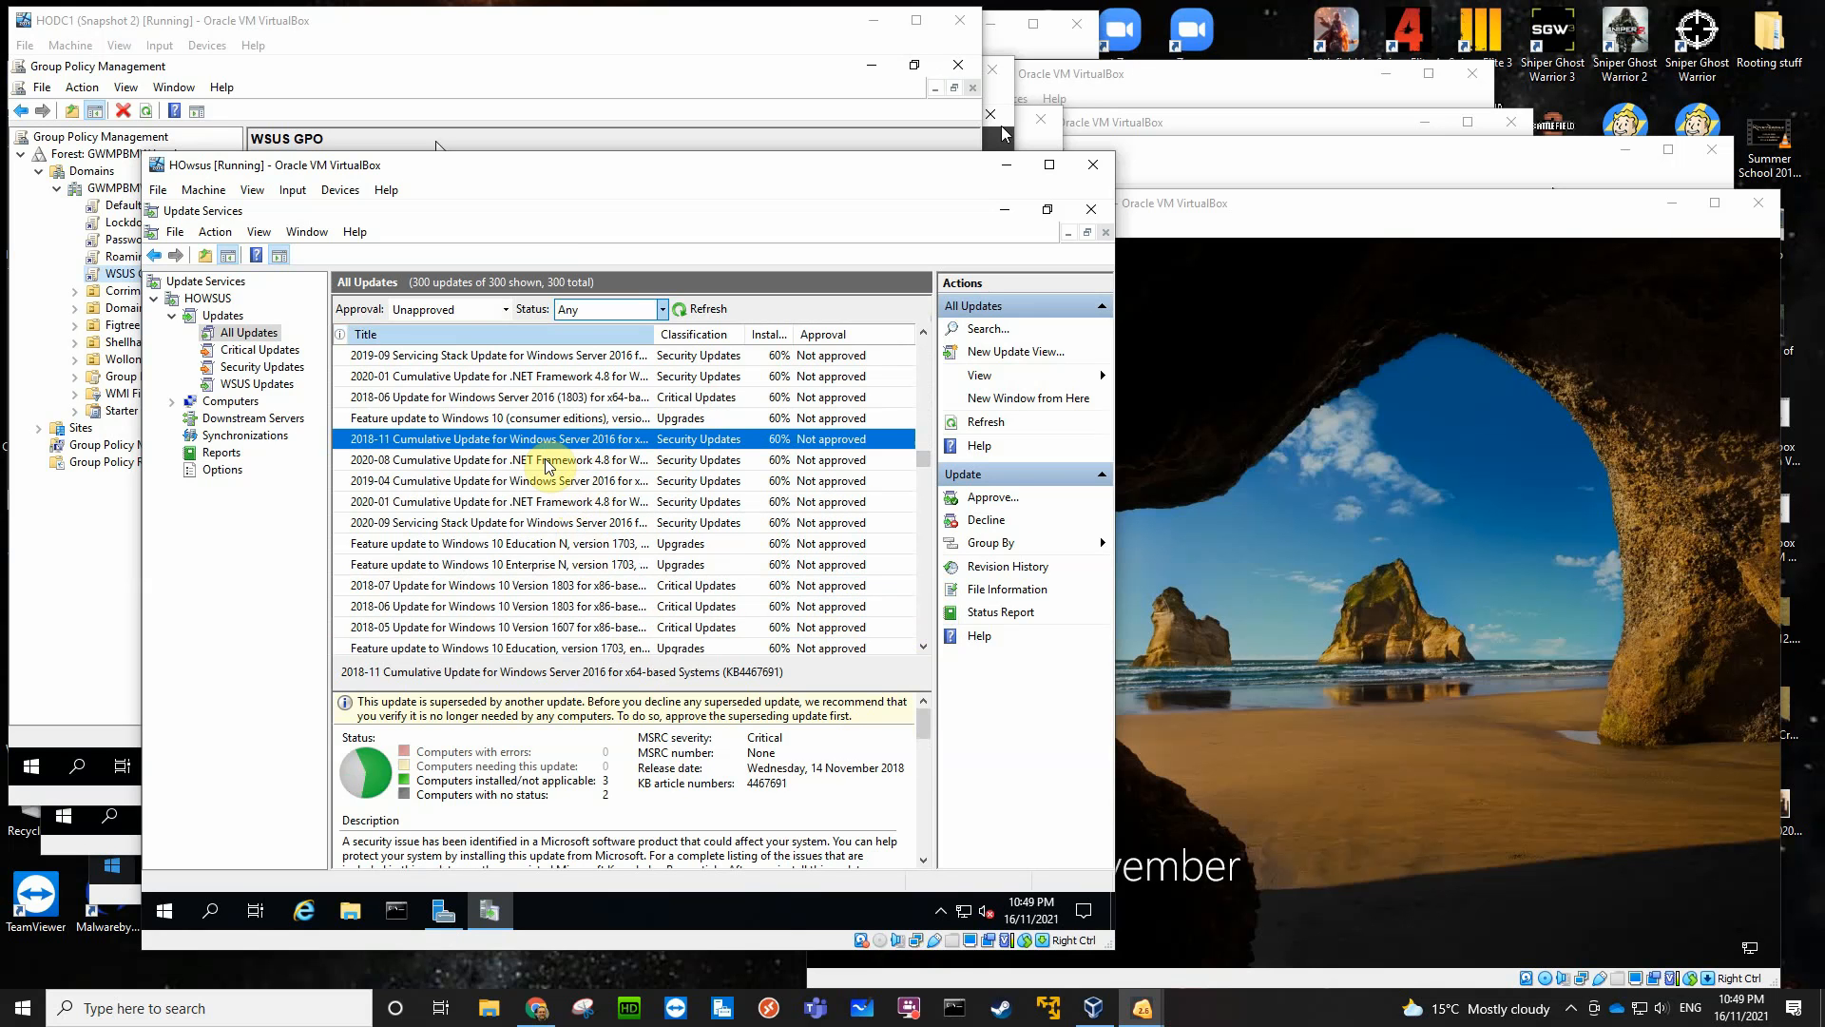
# - Add the Supersedence and Needed Count columns to the All Updates list
pyautogui.click(504, 311)
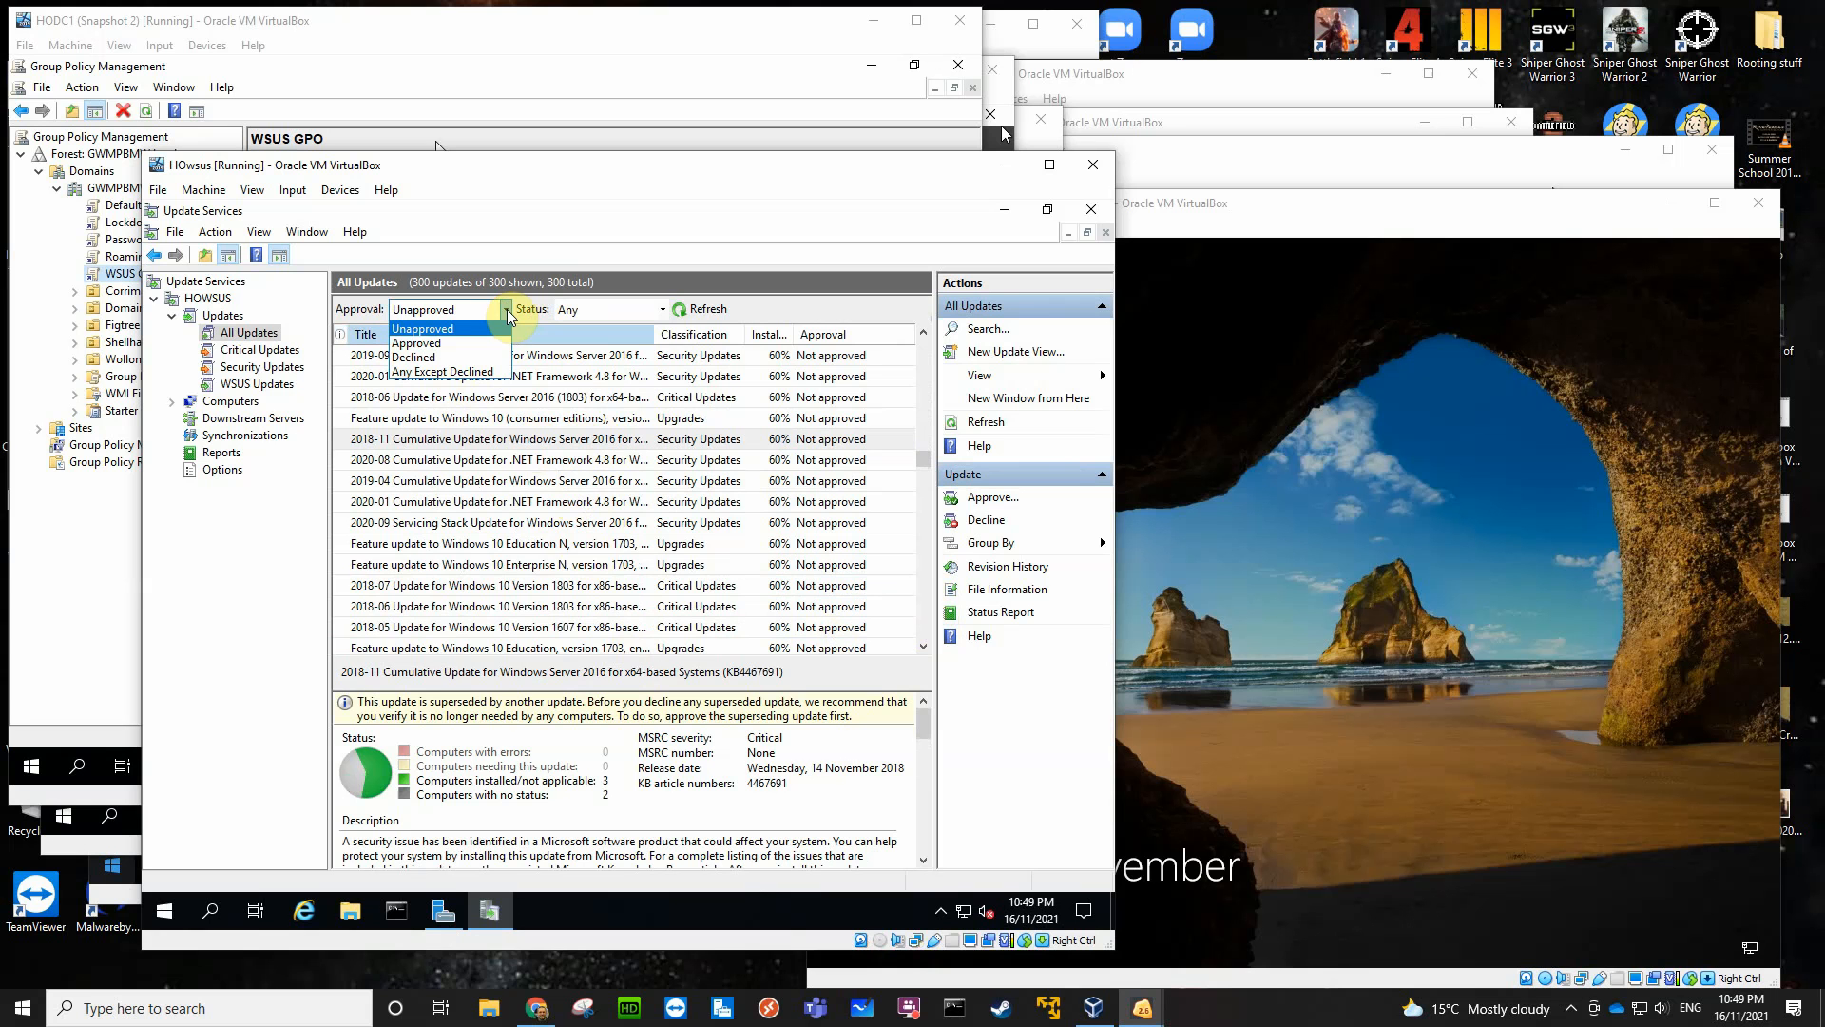
pyautogui.click(713, 339)
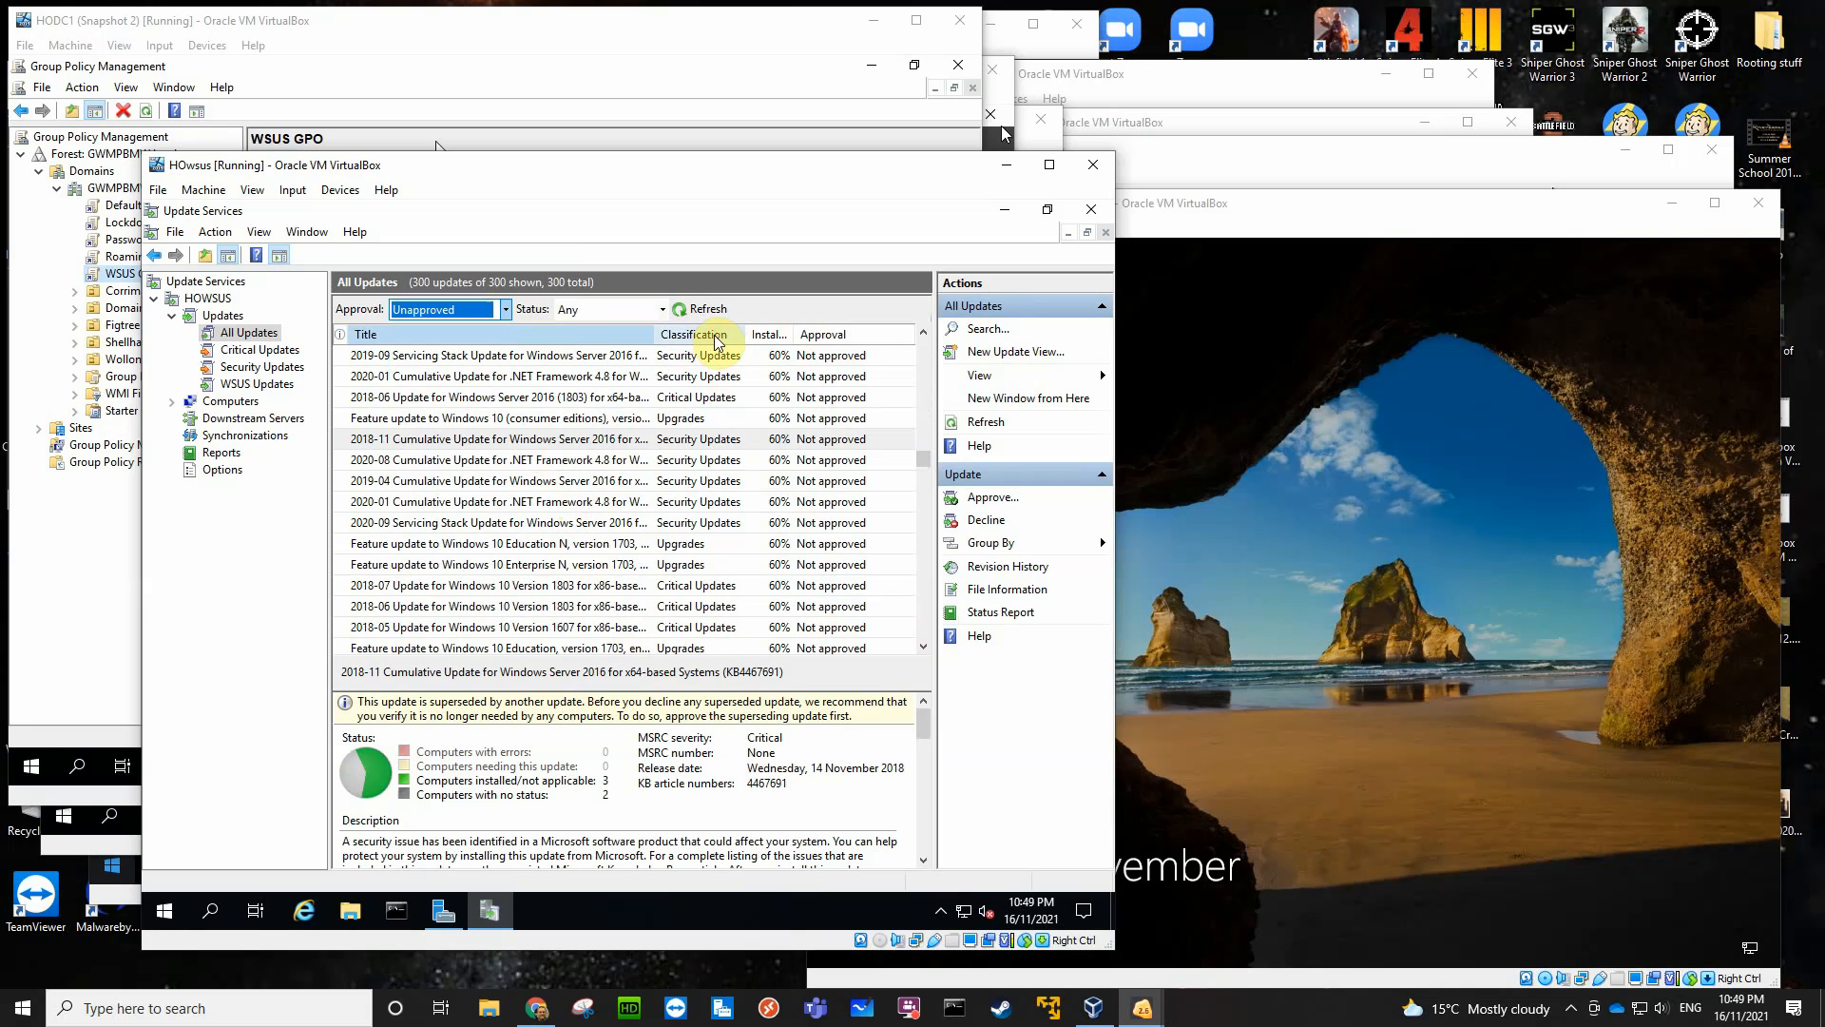
pyautogui.rightClick(731, 339)
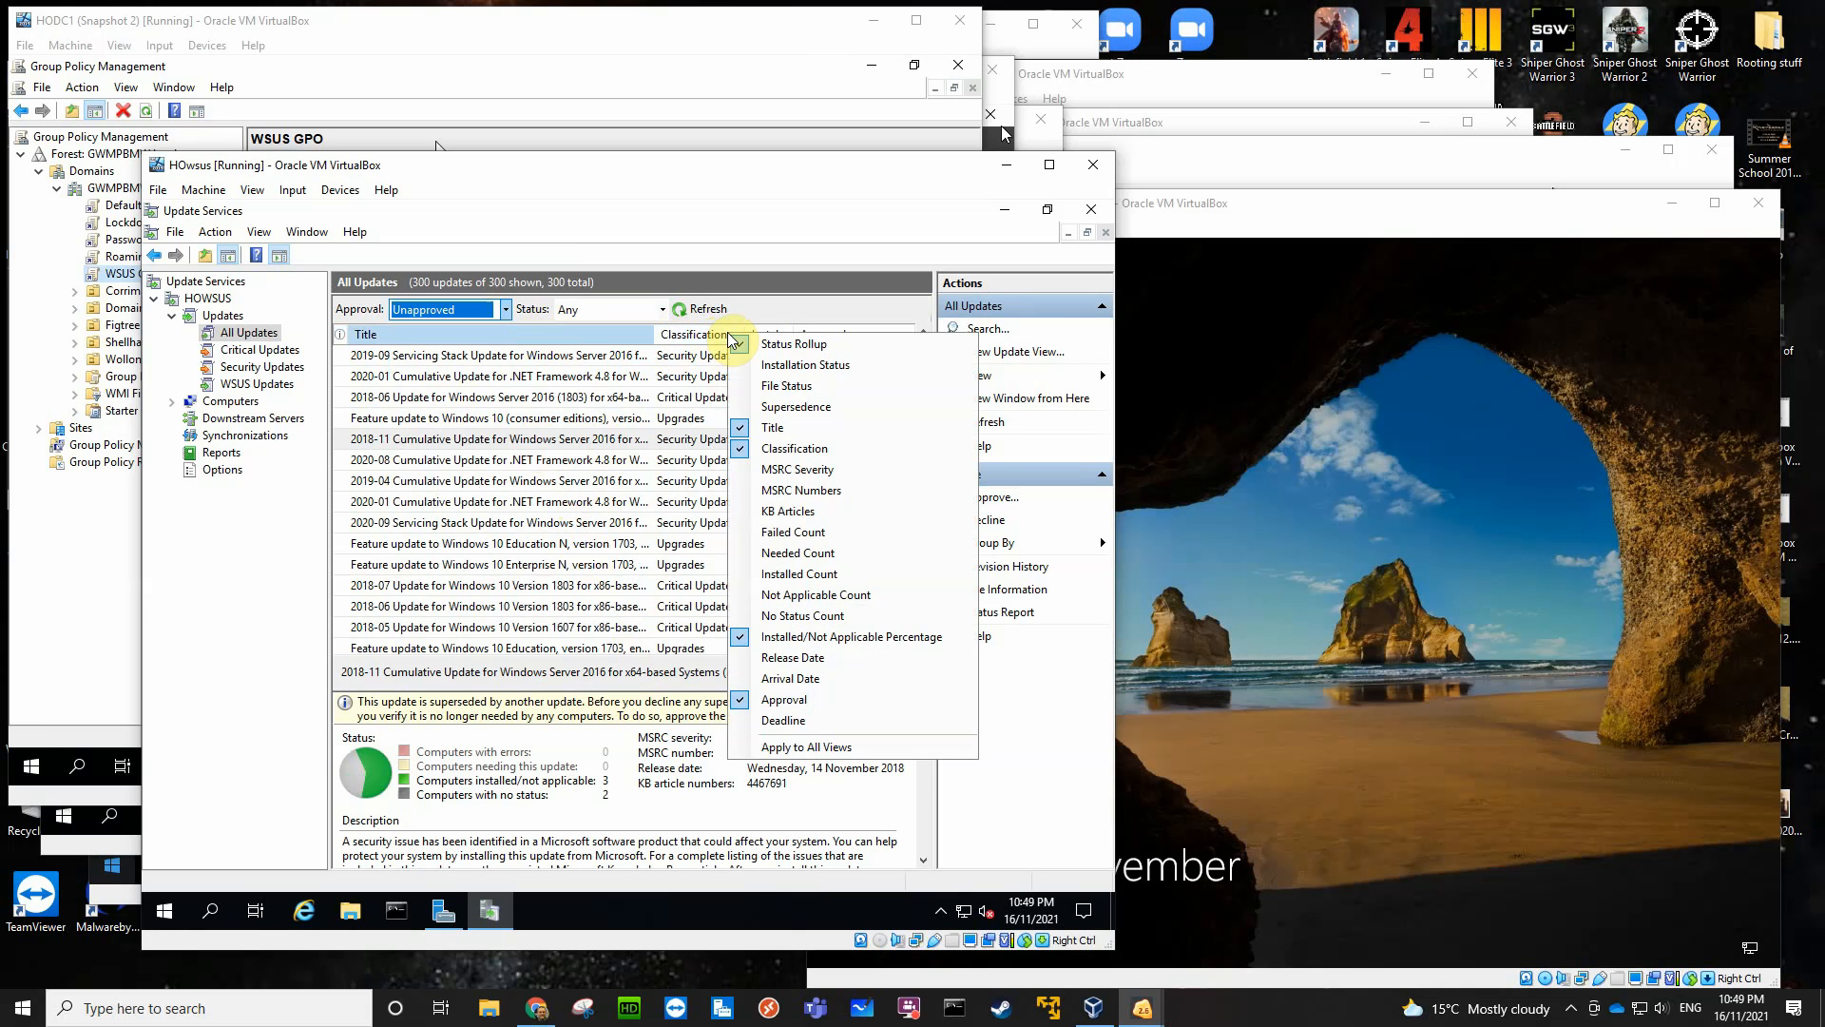
pyautogui.click(748, 407)
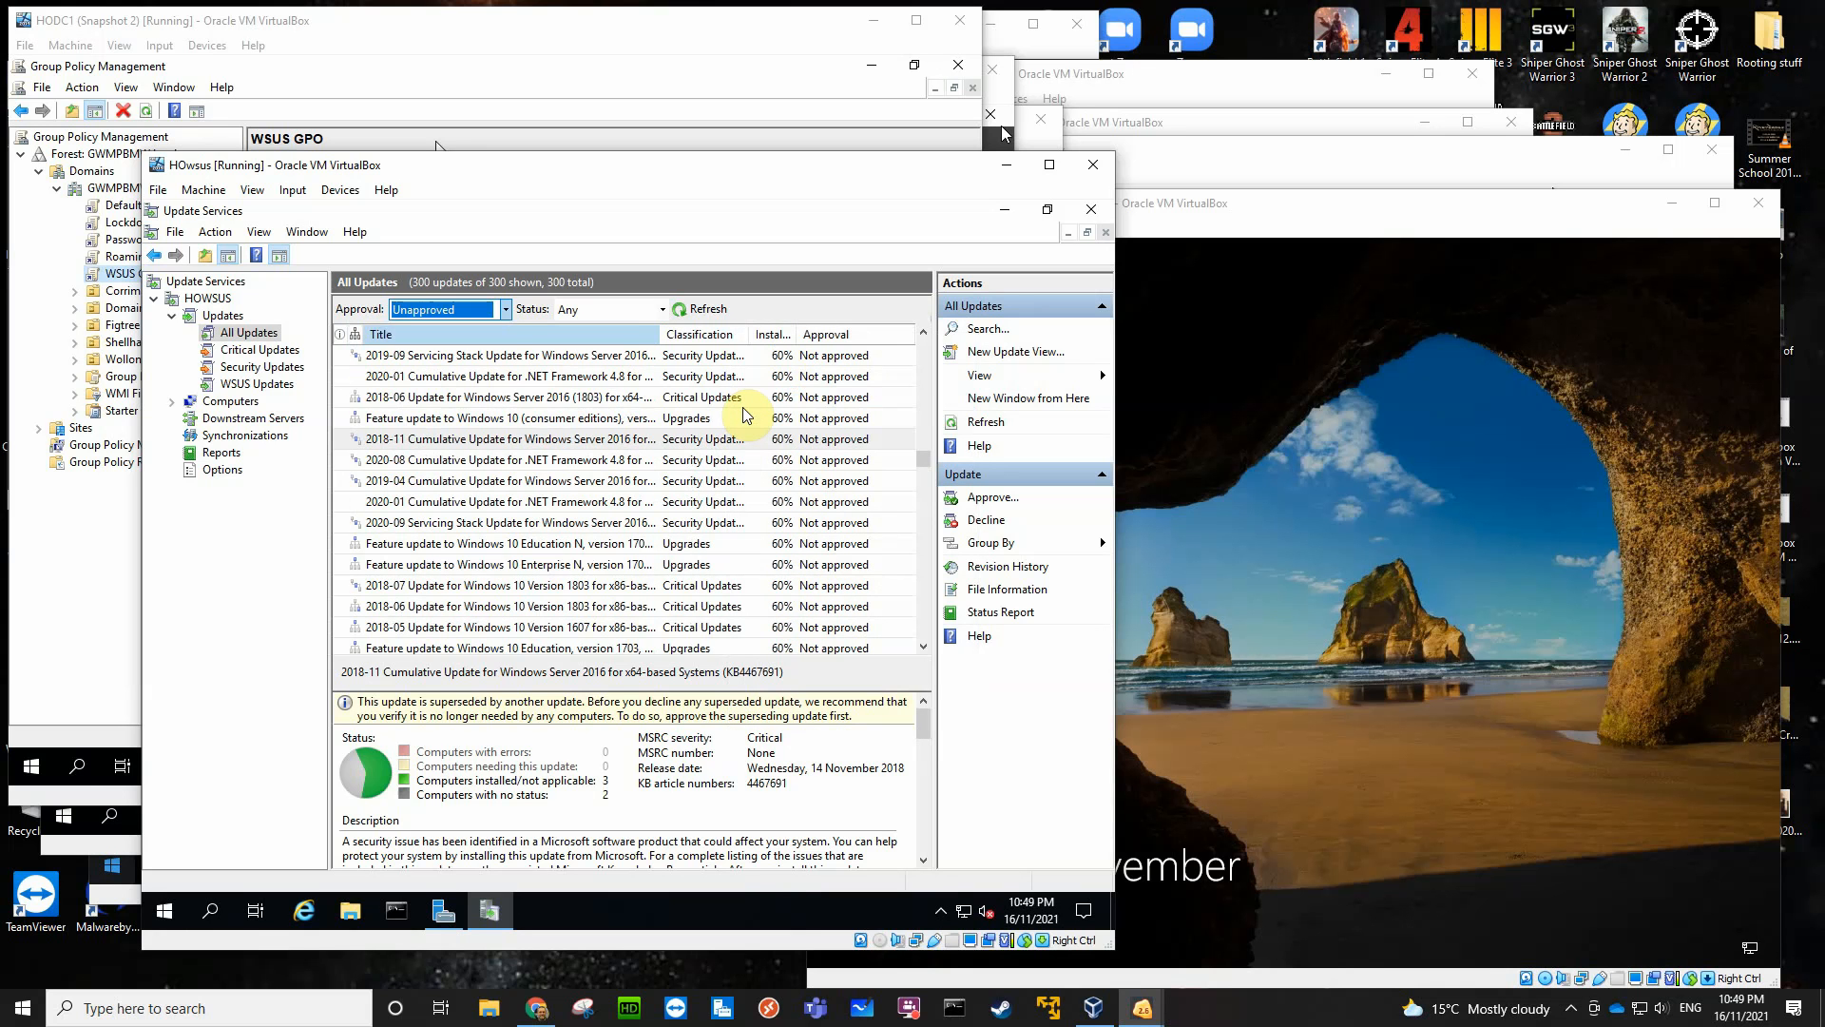
pyautogui.rightClick(747, 347)
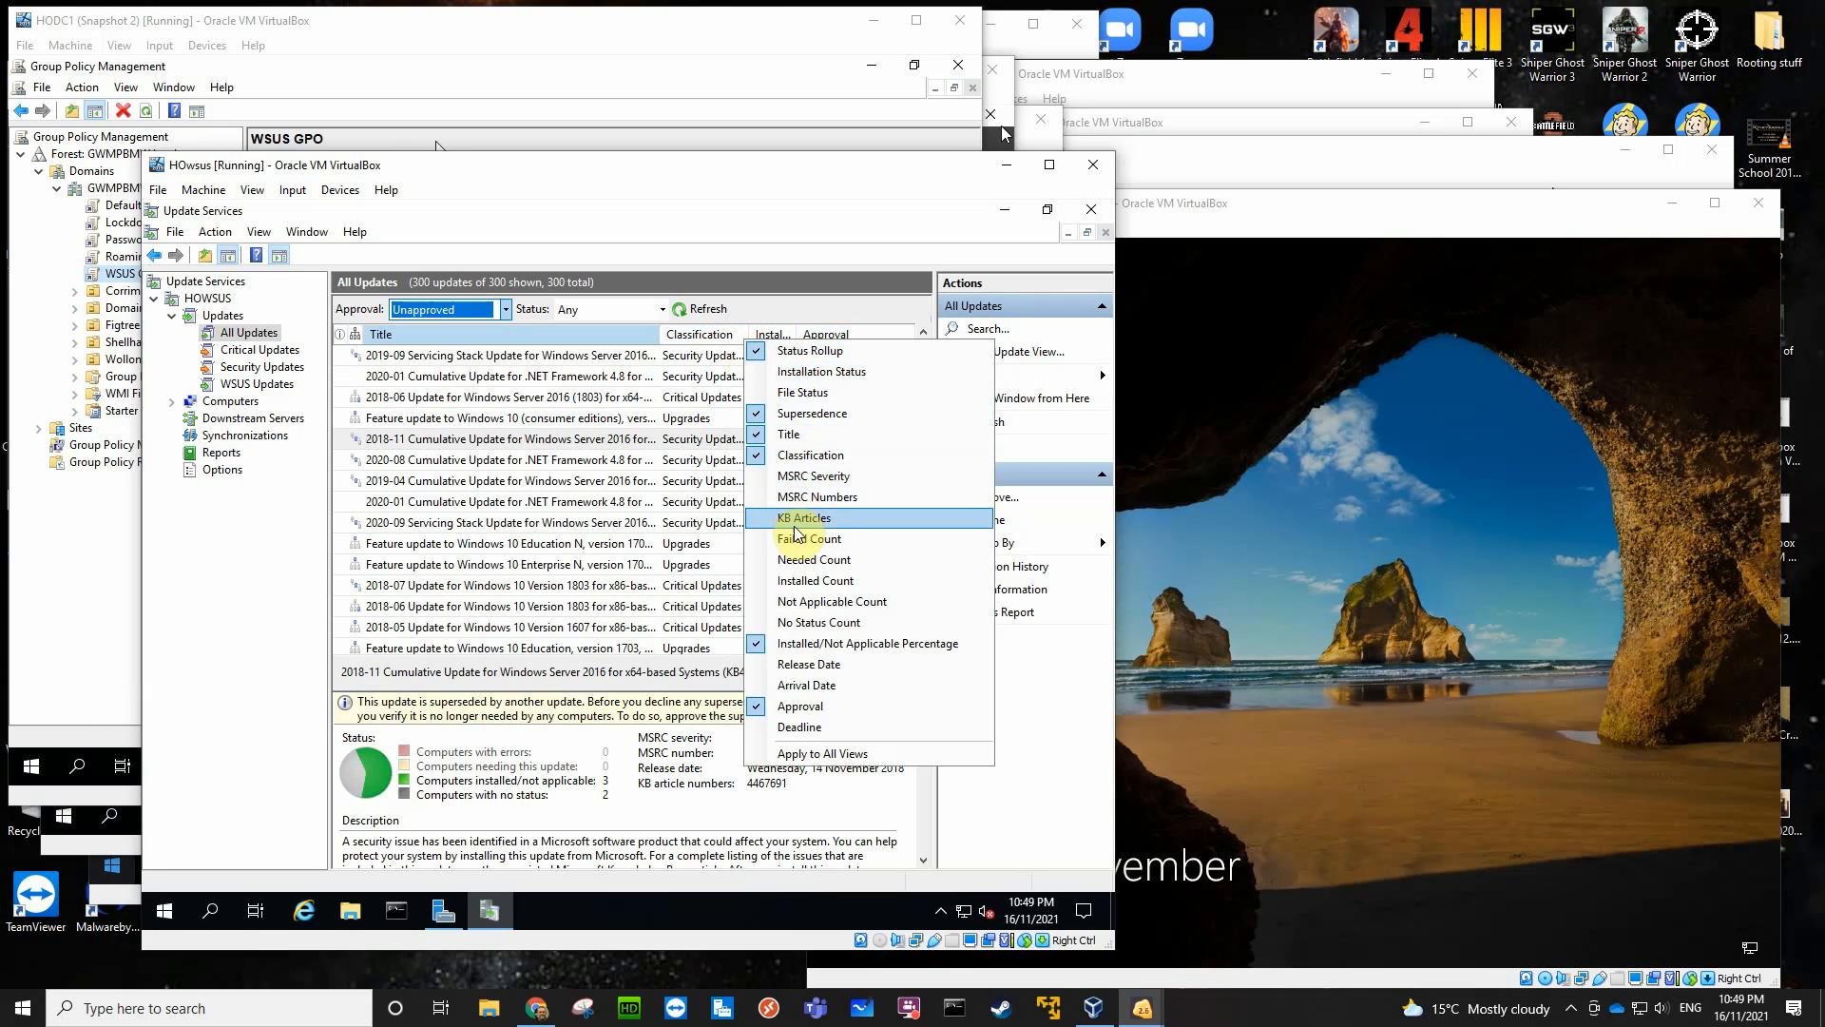
pyautogui.click(768, 561)
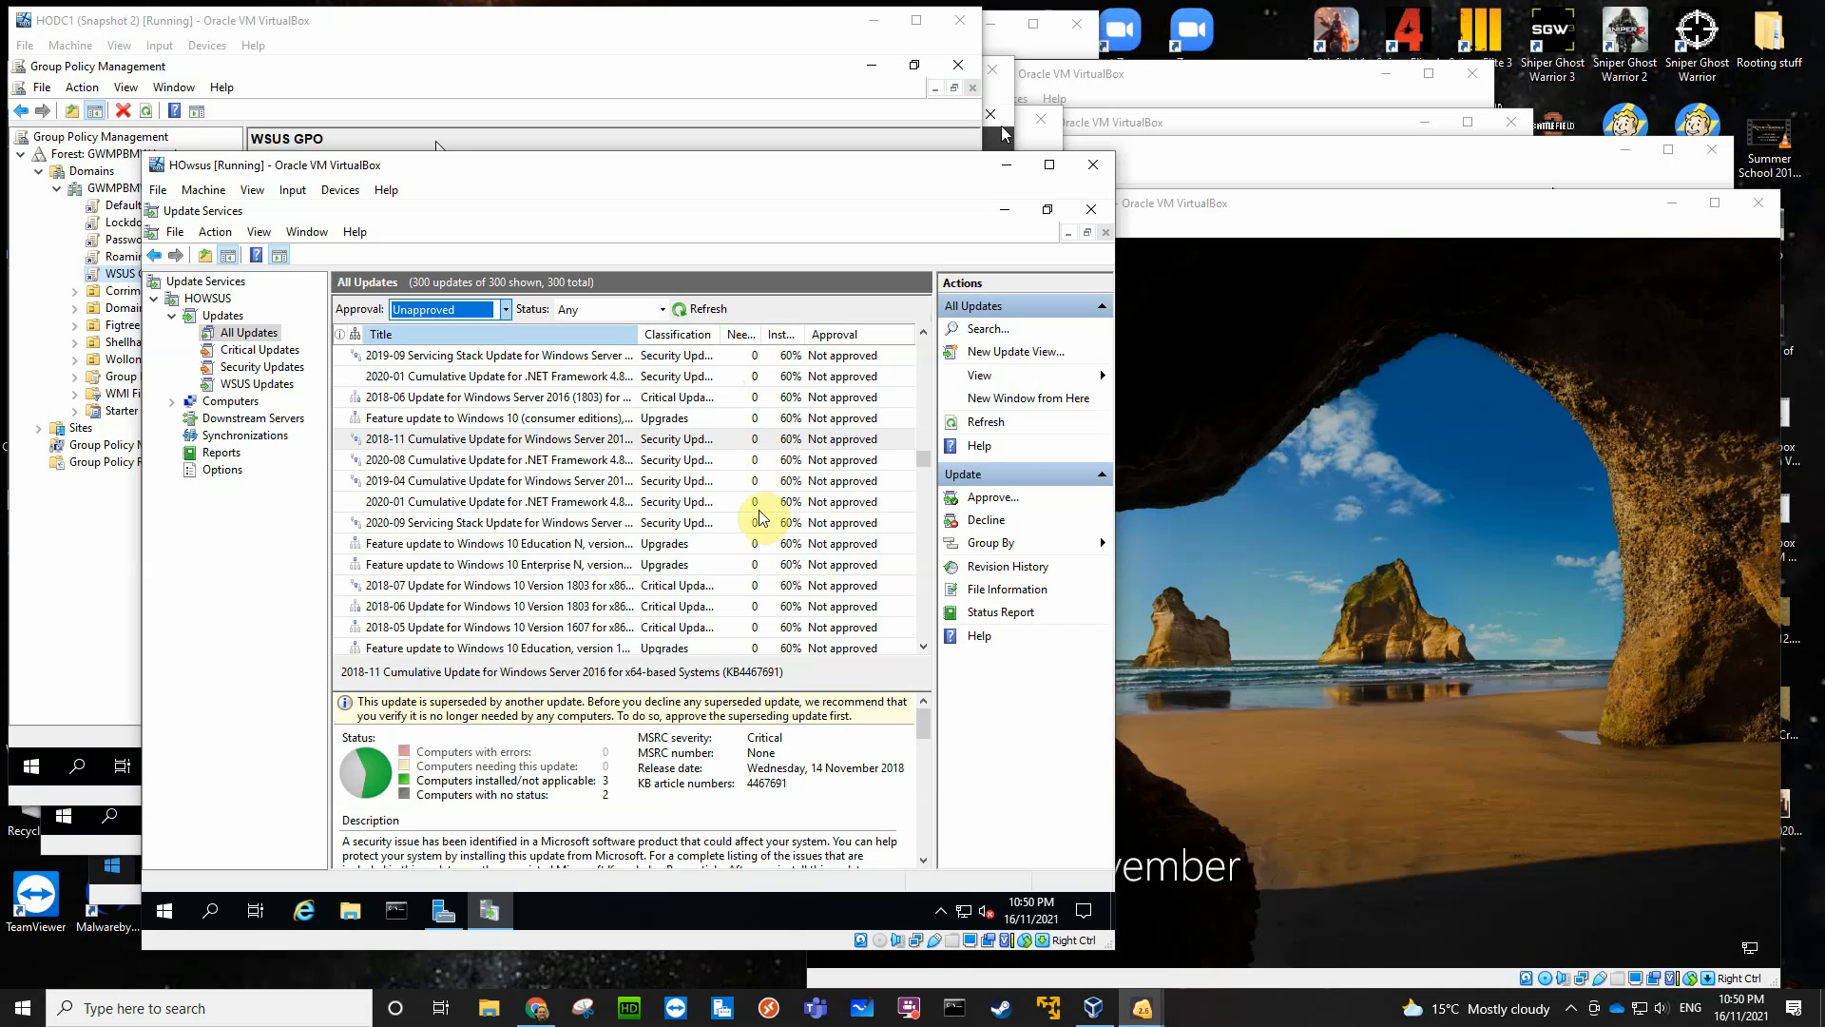
# - Examine the 2018-05 Update for Windows Server 2016 and try to open its installed/not applicable computers report
pyautogui.moveTo(924, 462); pyautogui.dragTo(760, 373)
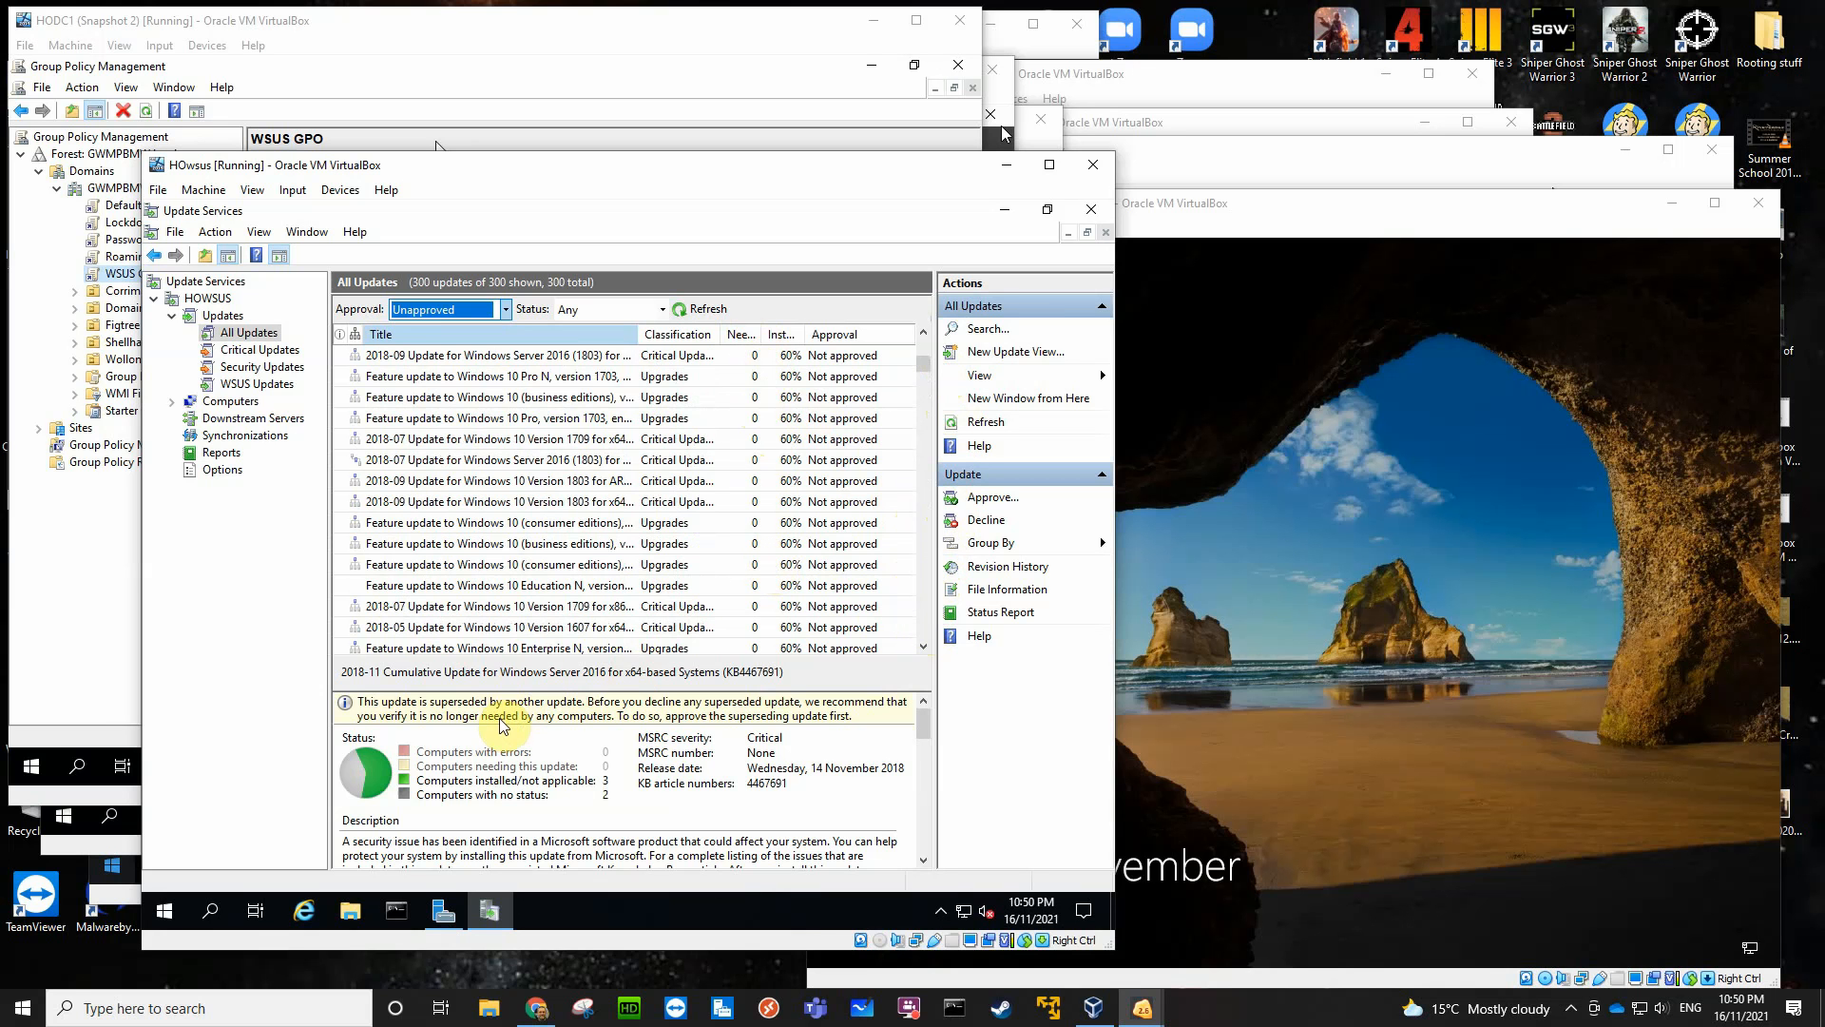
pyautogui.scroll(5, 639, 501)
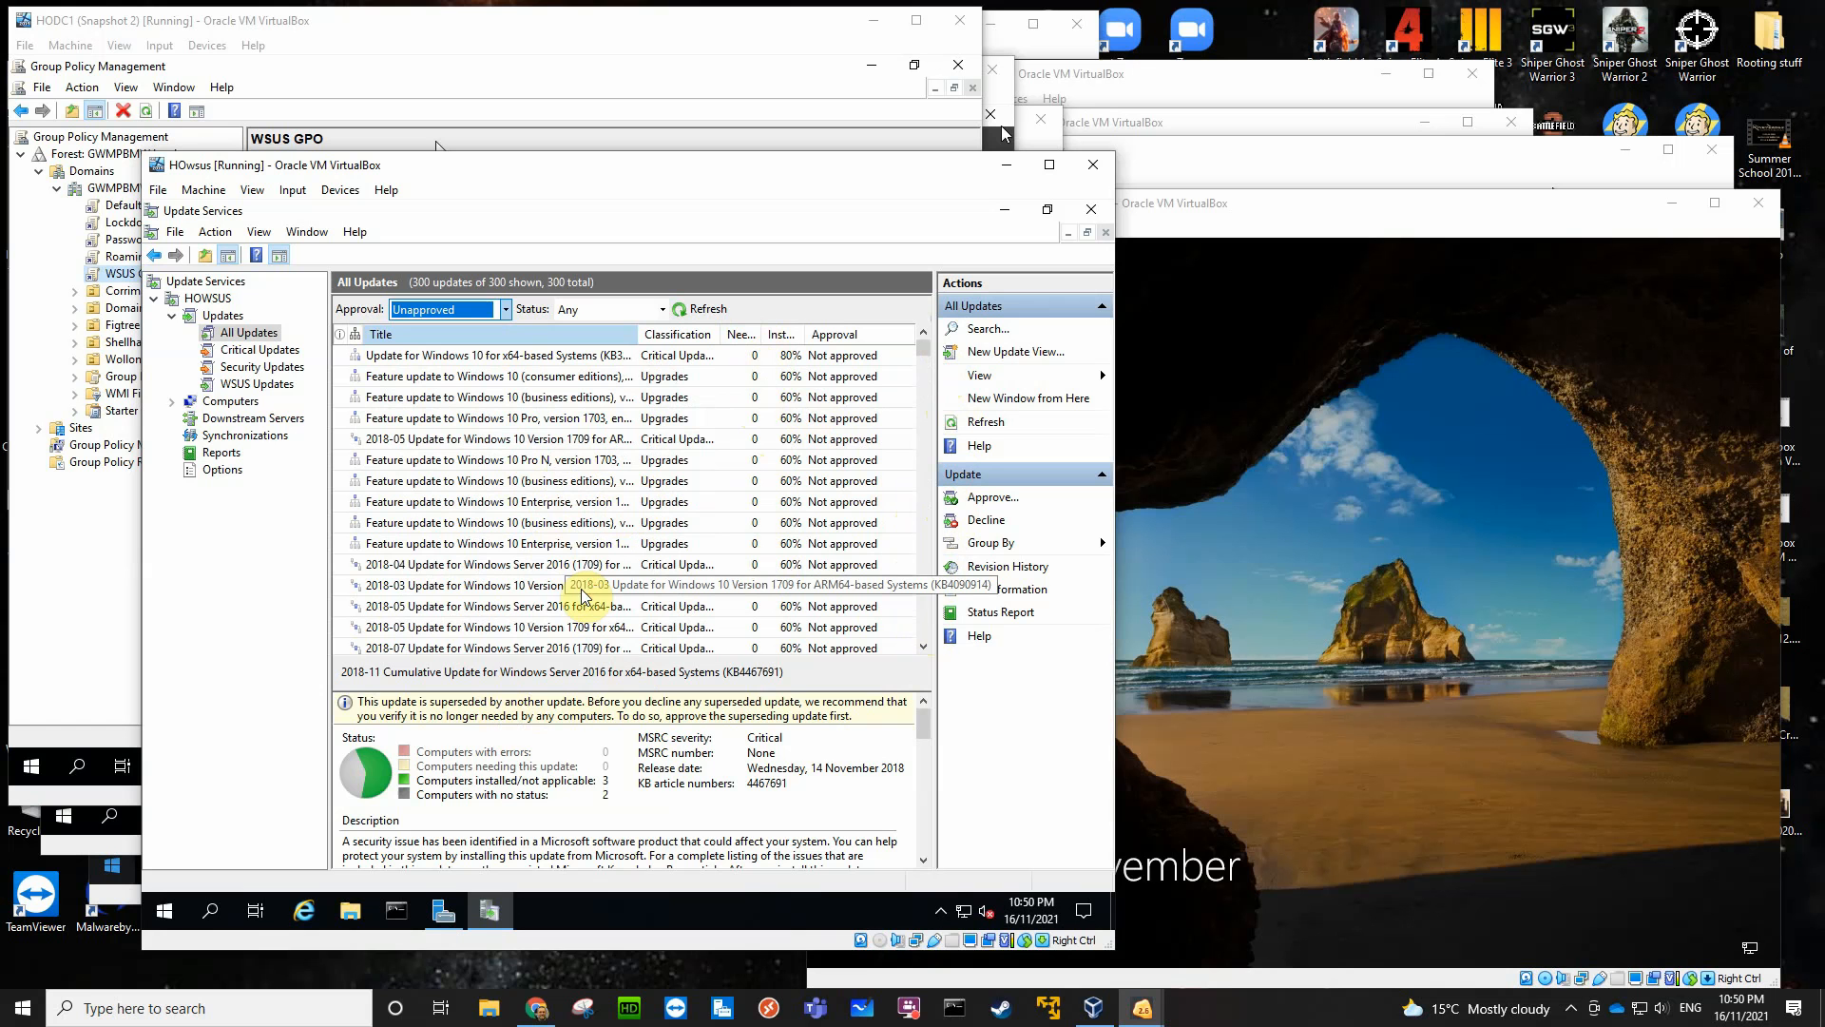
pyautogui.click(535, 609)
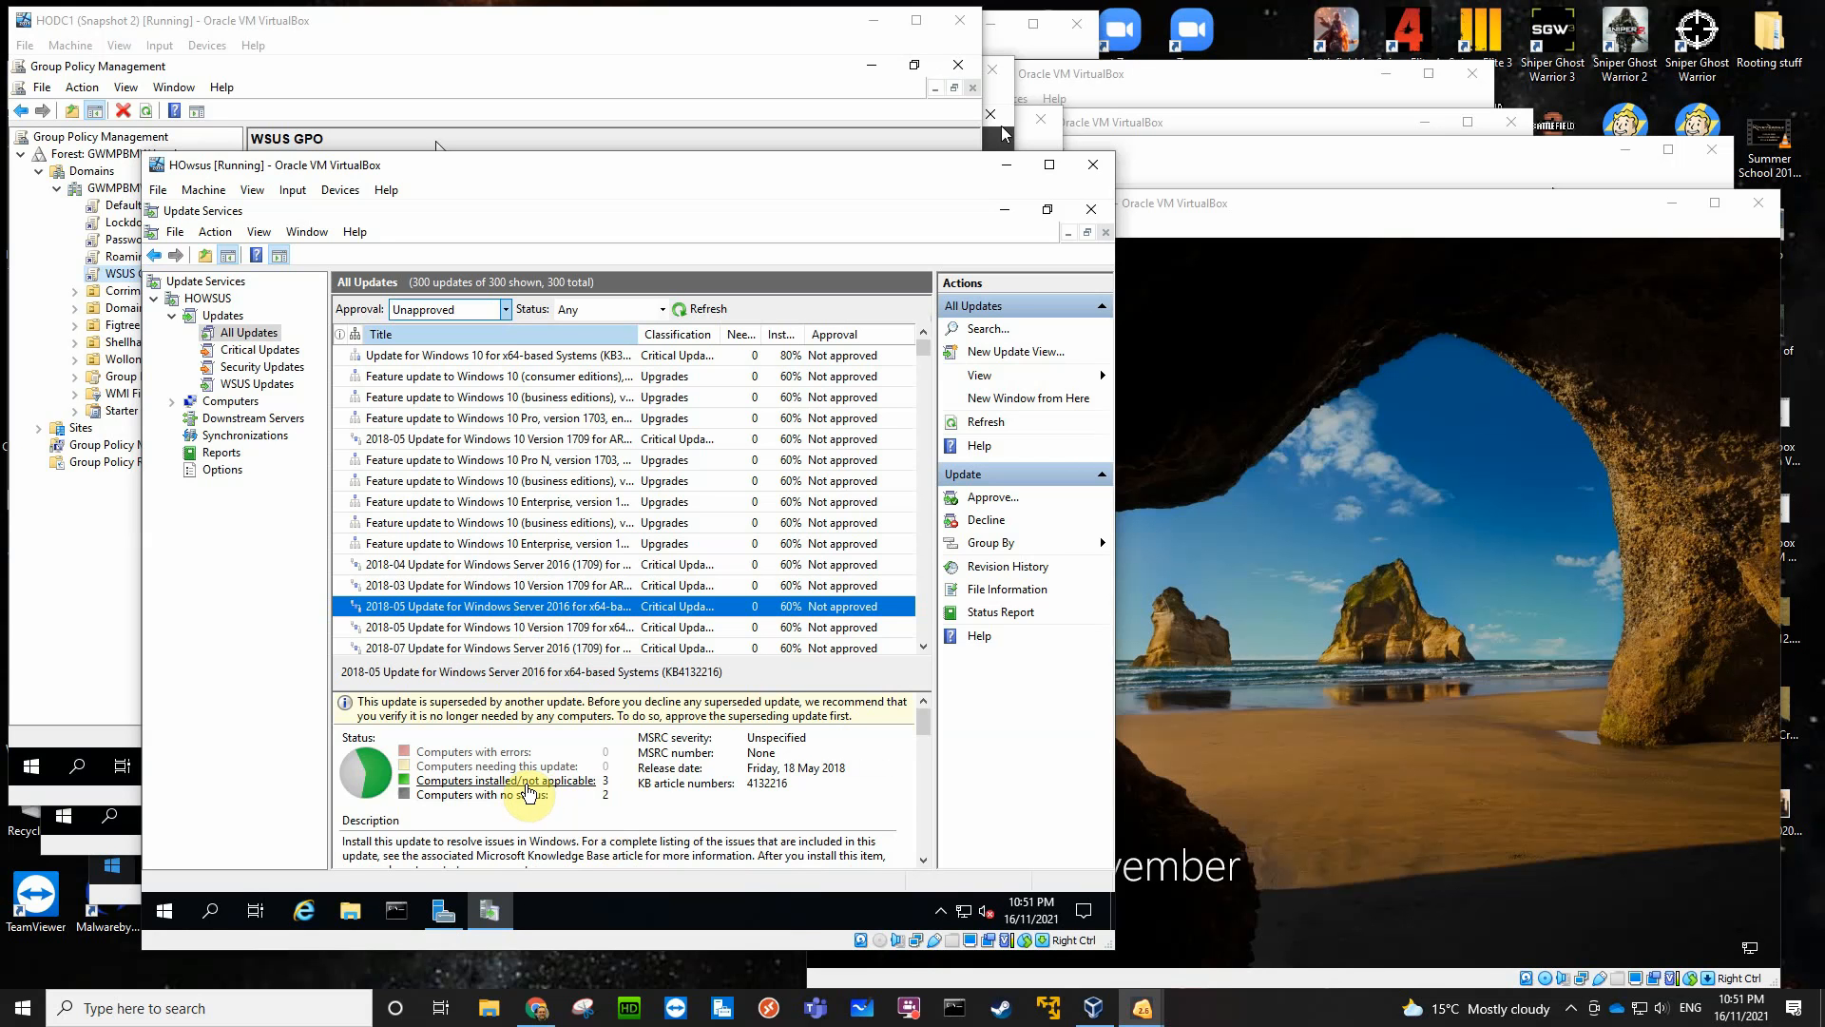
pyautogui.click(526, 783)
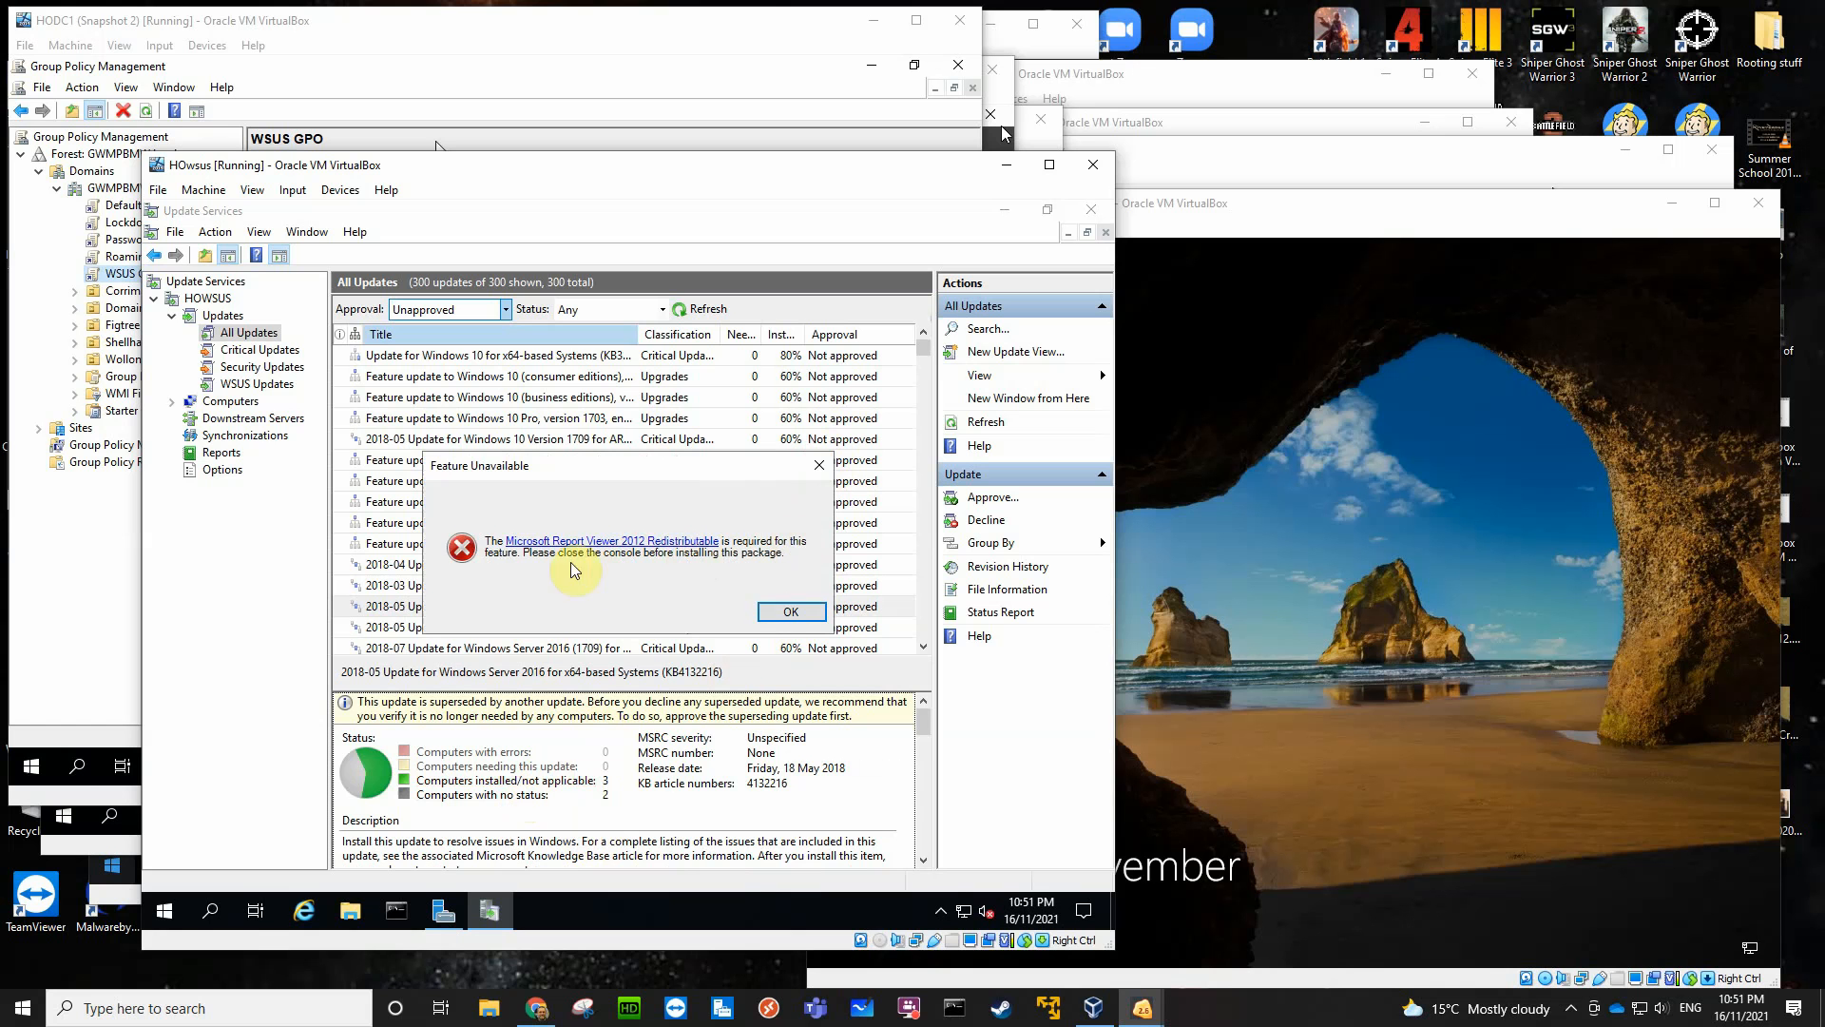
pyautogui.click(791, 611)
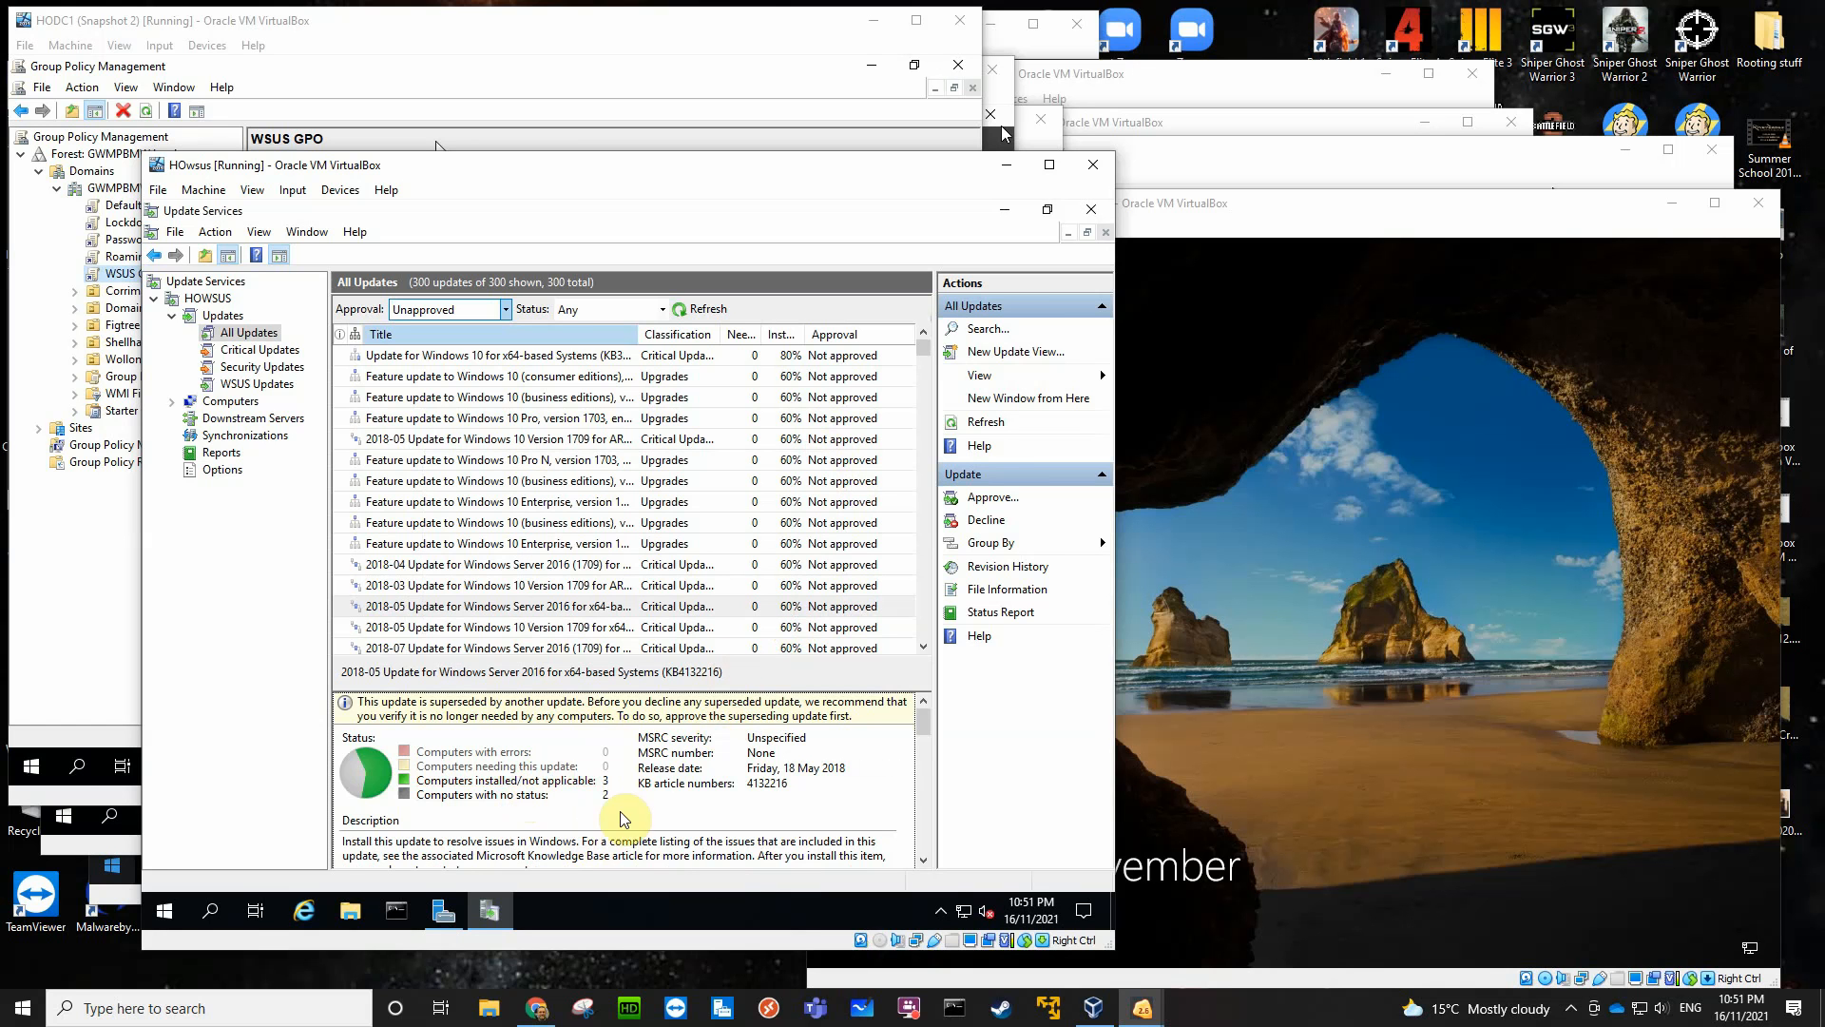
pyautogui.scroll(-2, 380, 778)
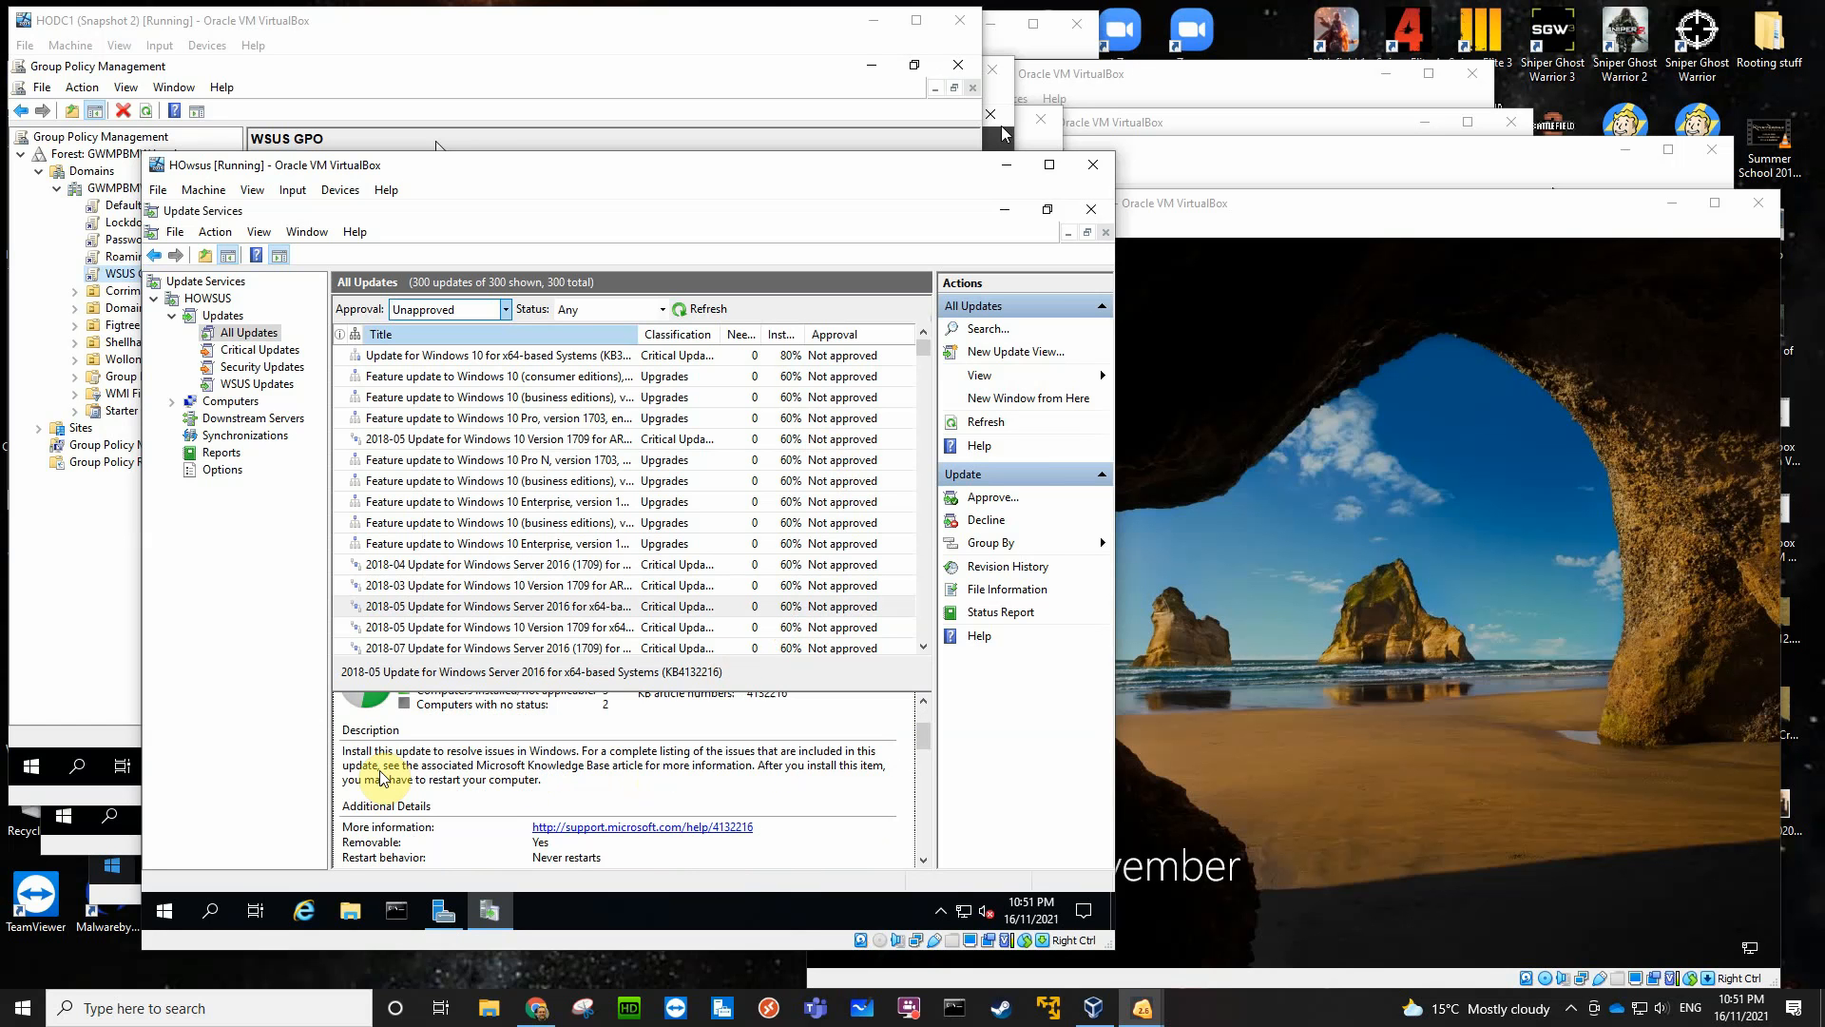
# - List all computers with status Any under the Computers node and widen the Operating System column
pyautogui.click(173, 405)
pyautogui.click(226, 403)
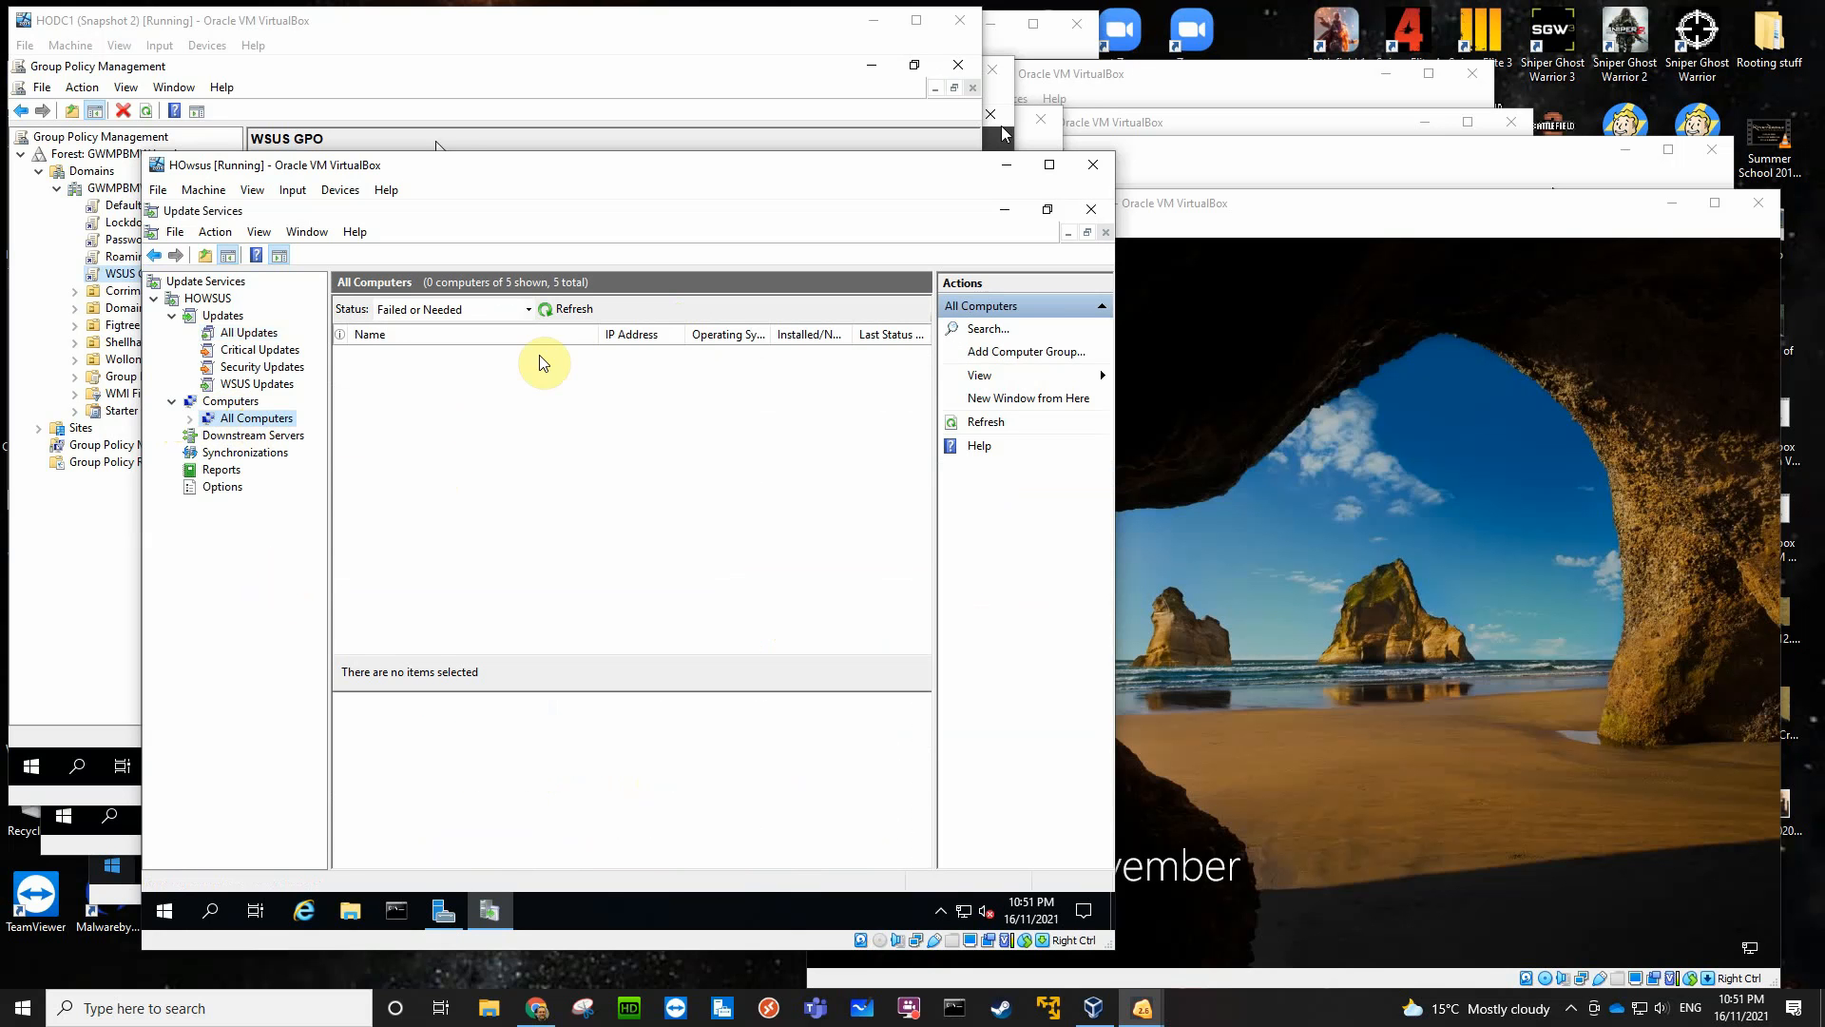
pyautogui.click(529, 309)
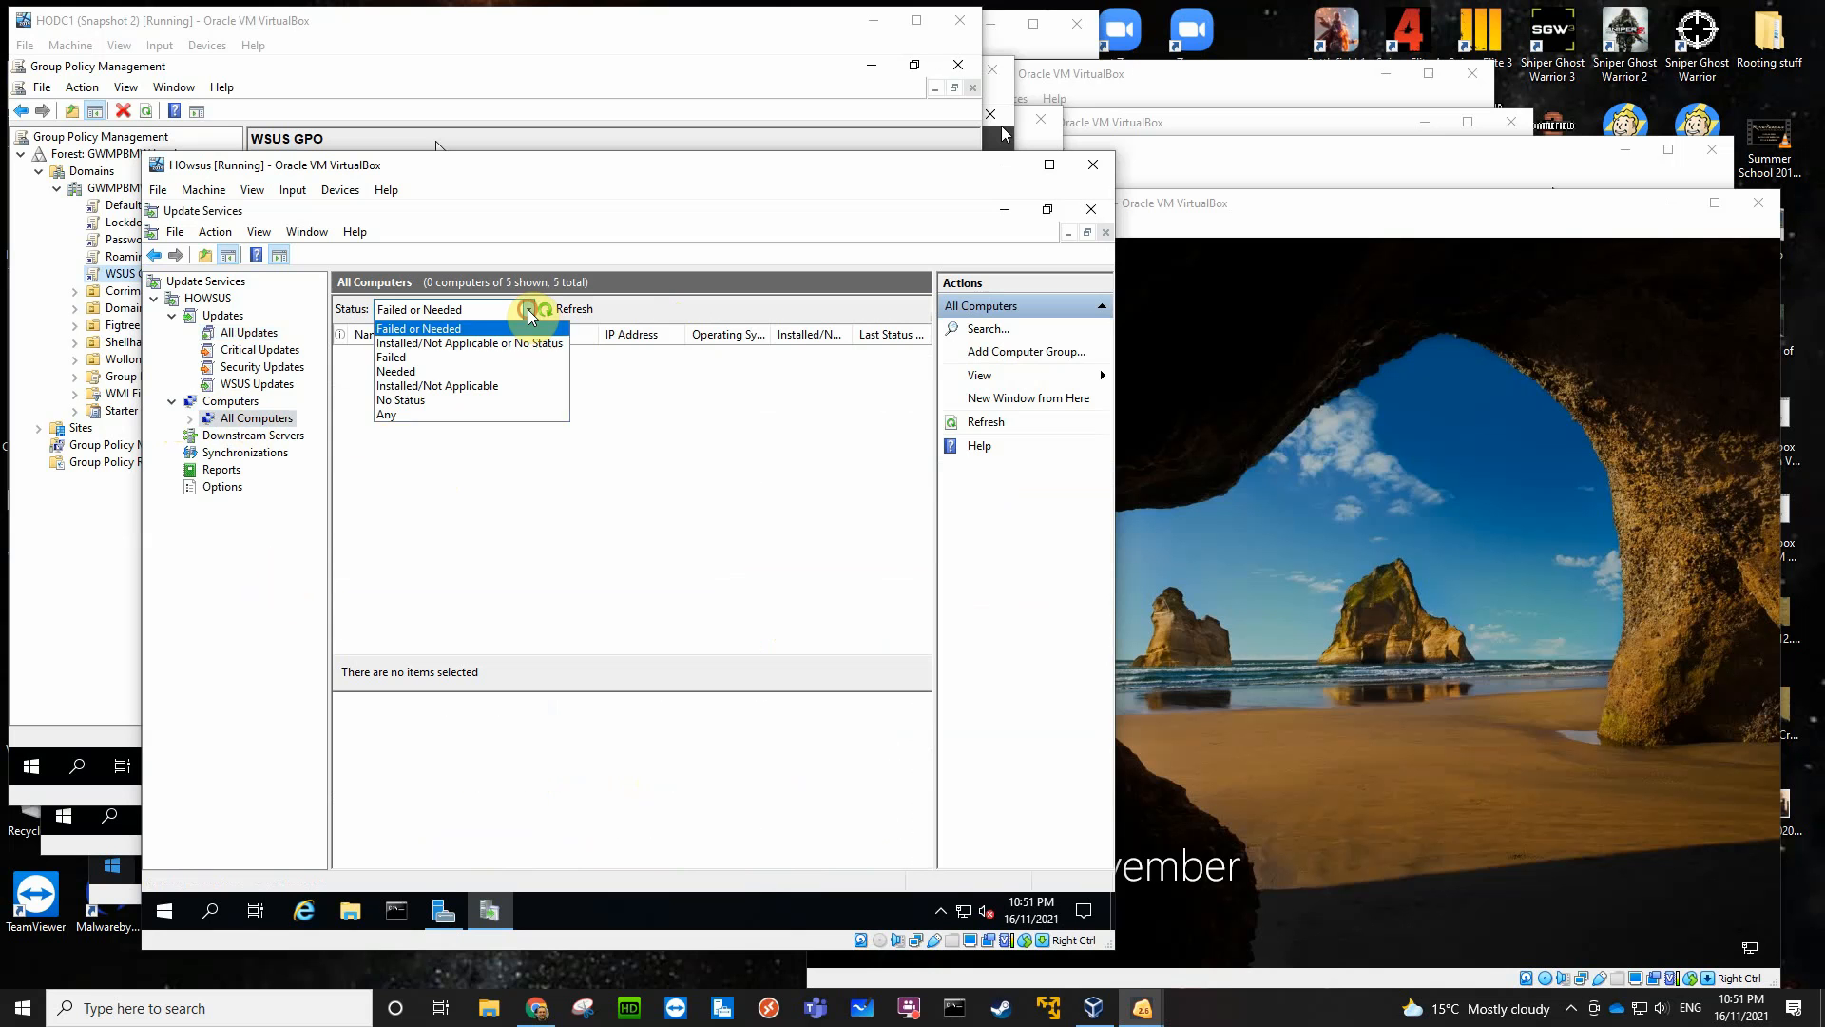
pyautogui.click(407, 416)
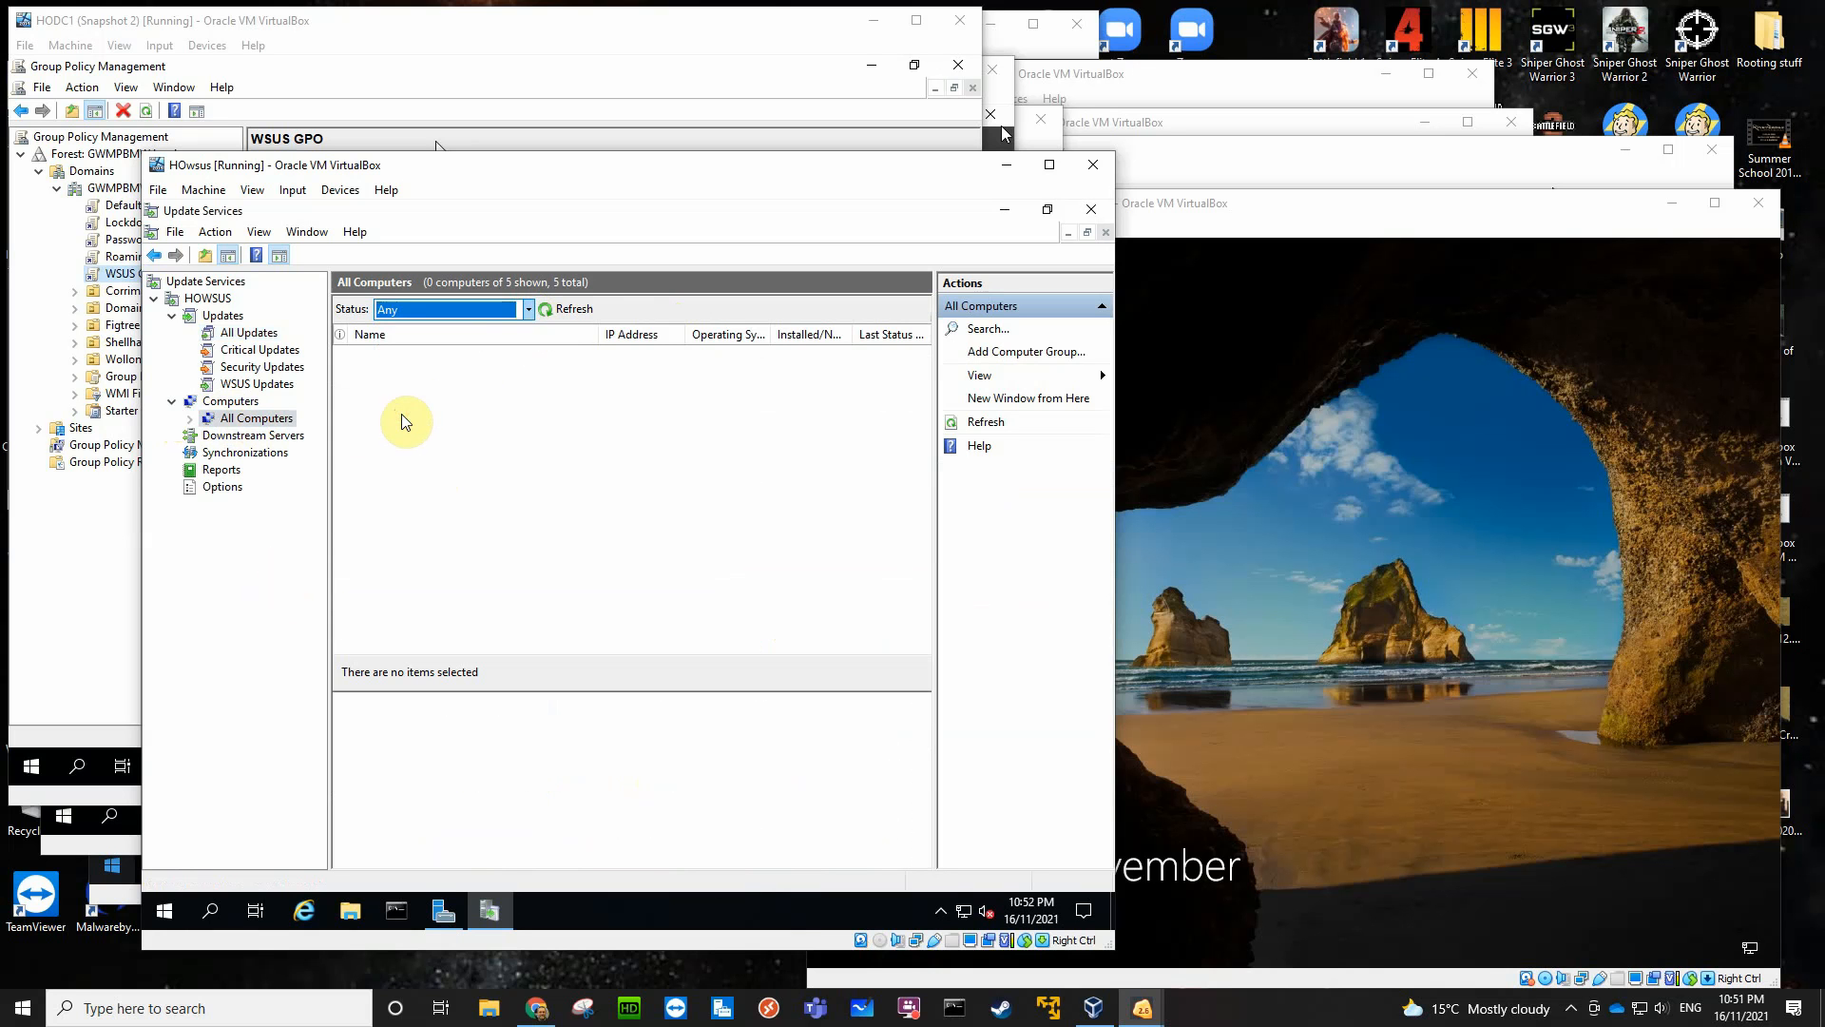
pyautogui.click(565, 308)
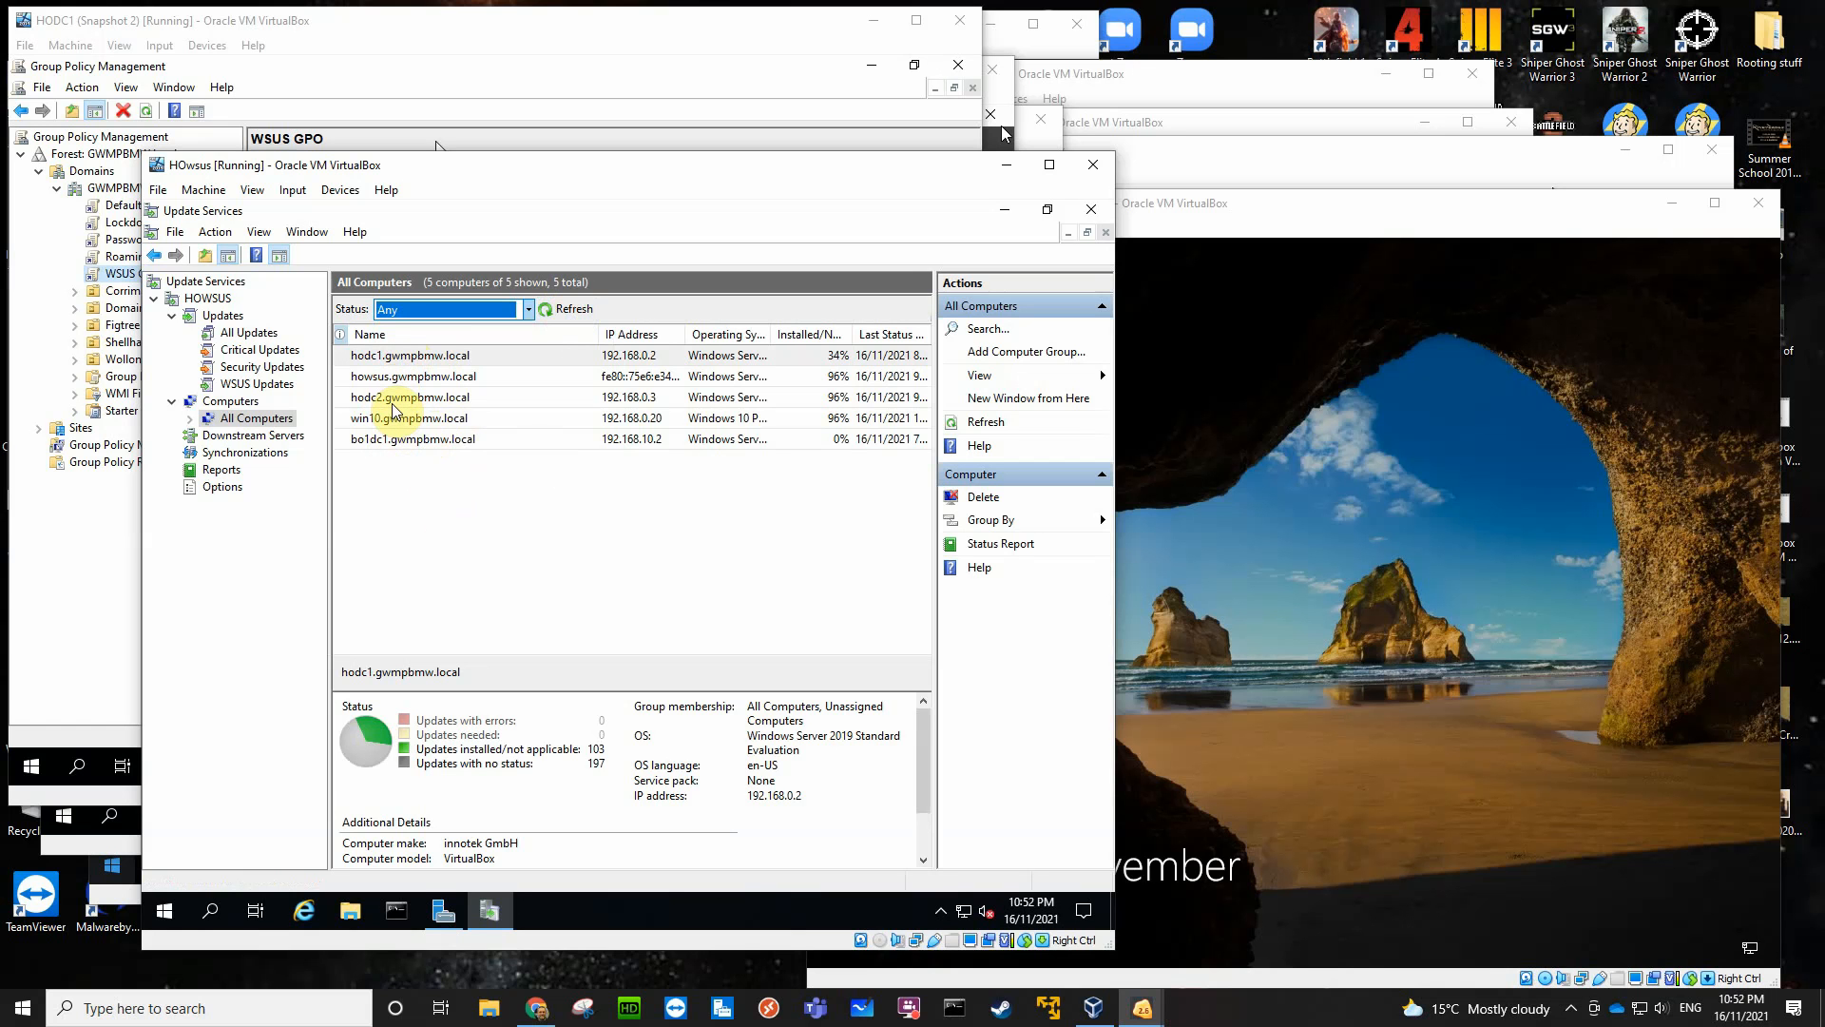
pyautogui.moveTo(773, 333); pyautogui.dragTo(862, 331)
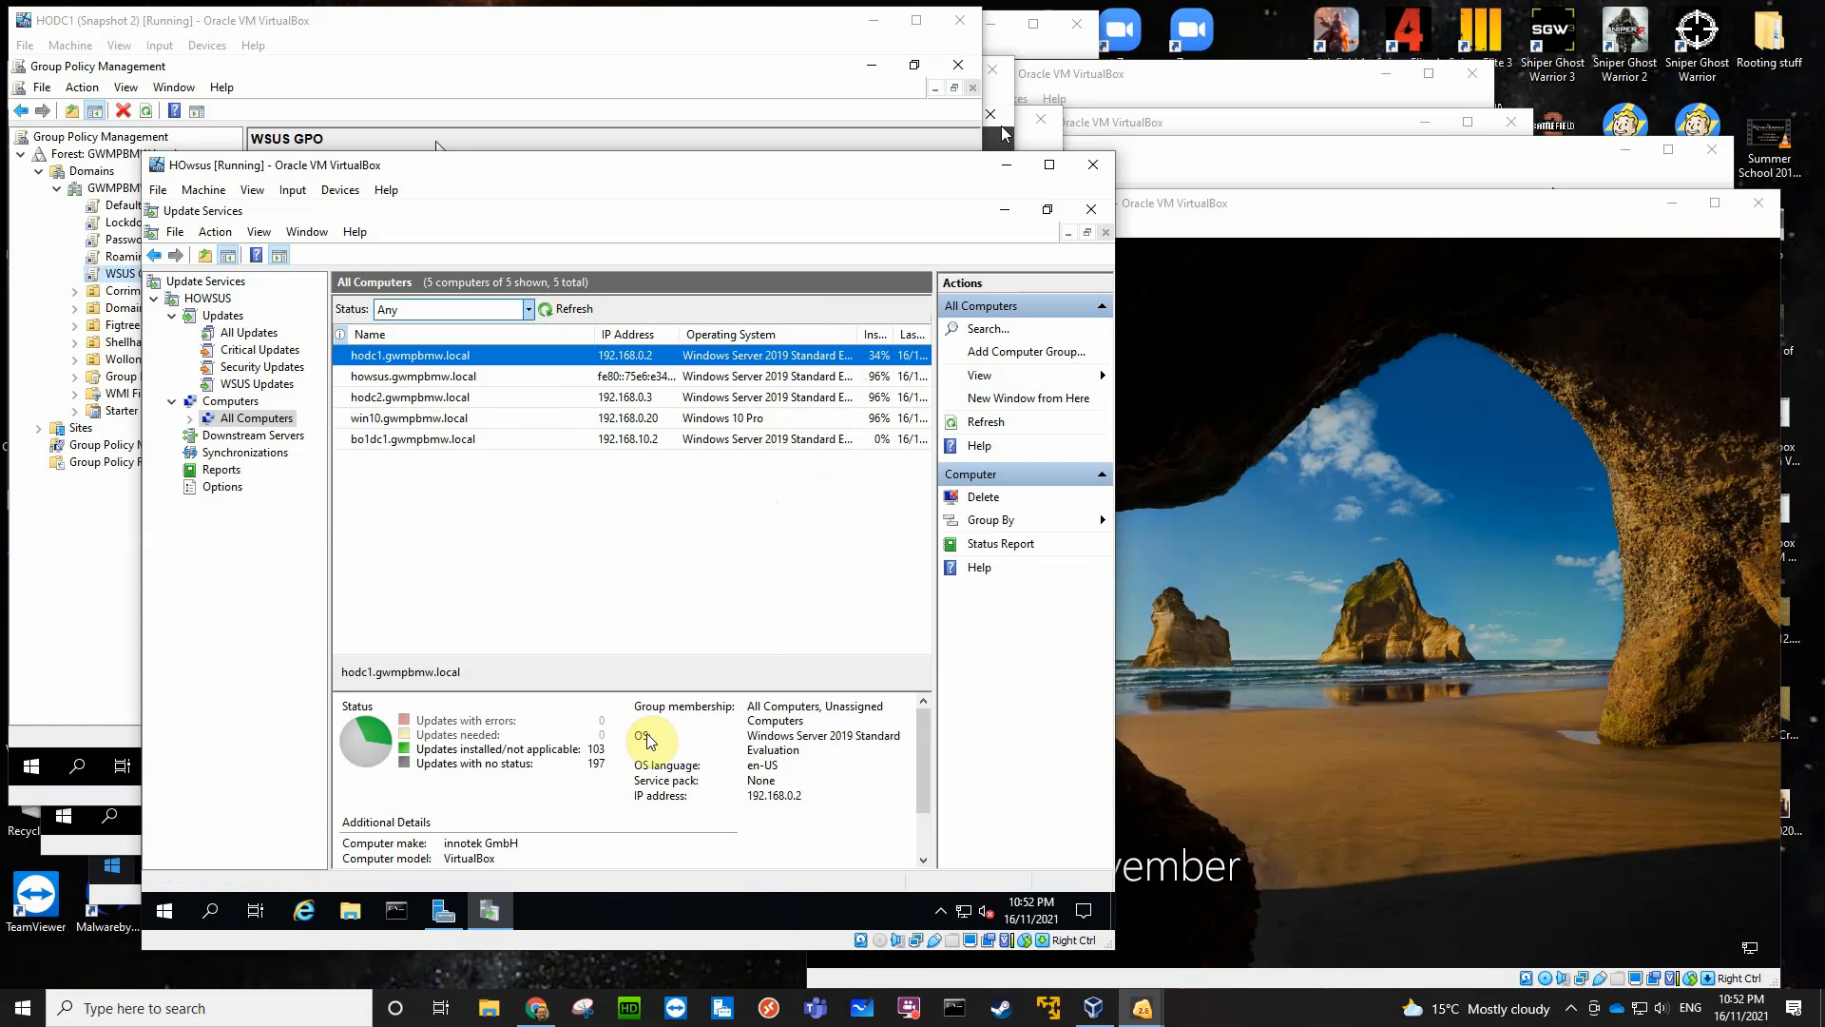
# - Switch to the HOWWW virtual machine, restart Server Manager and open a Command Prompt there
pyautogui.click(1143, 1007)
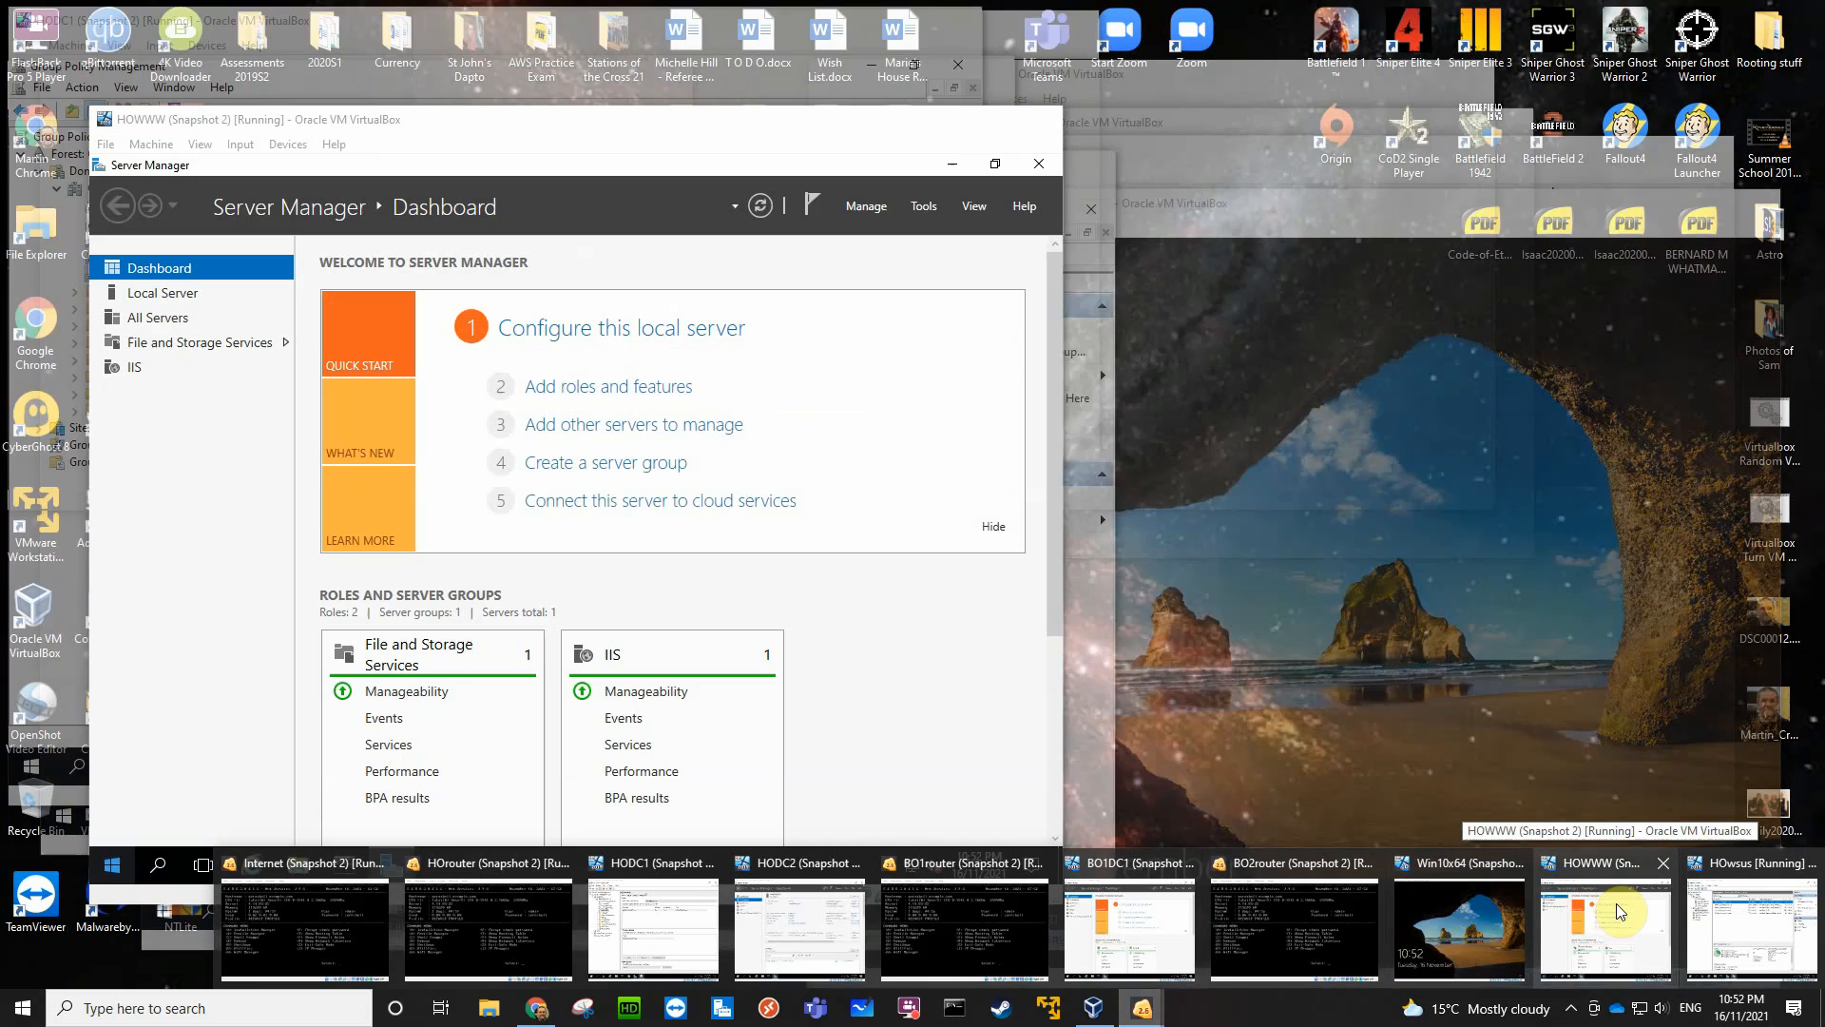
pyautogui.click(1621, 911)
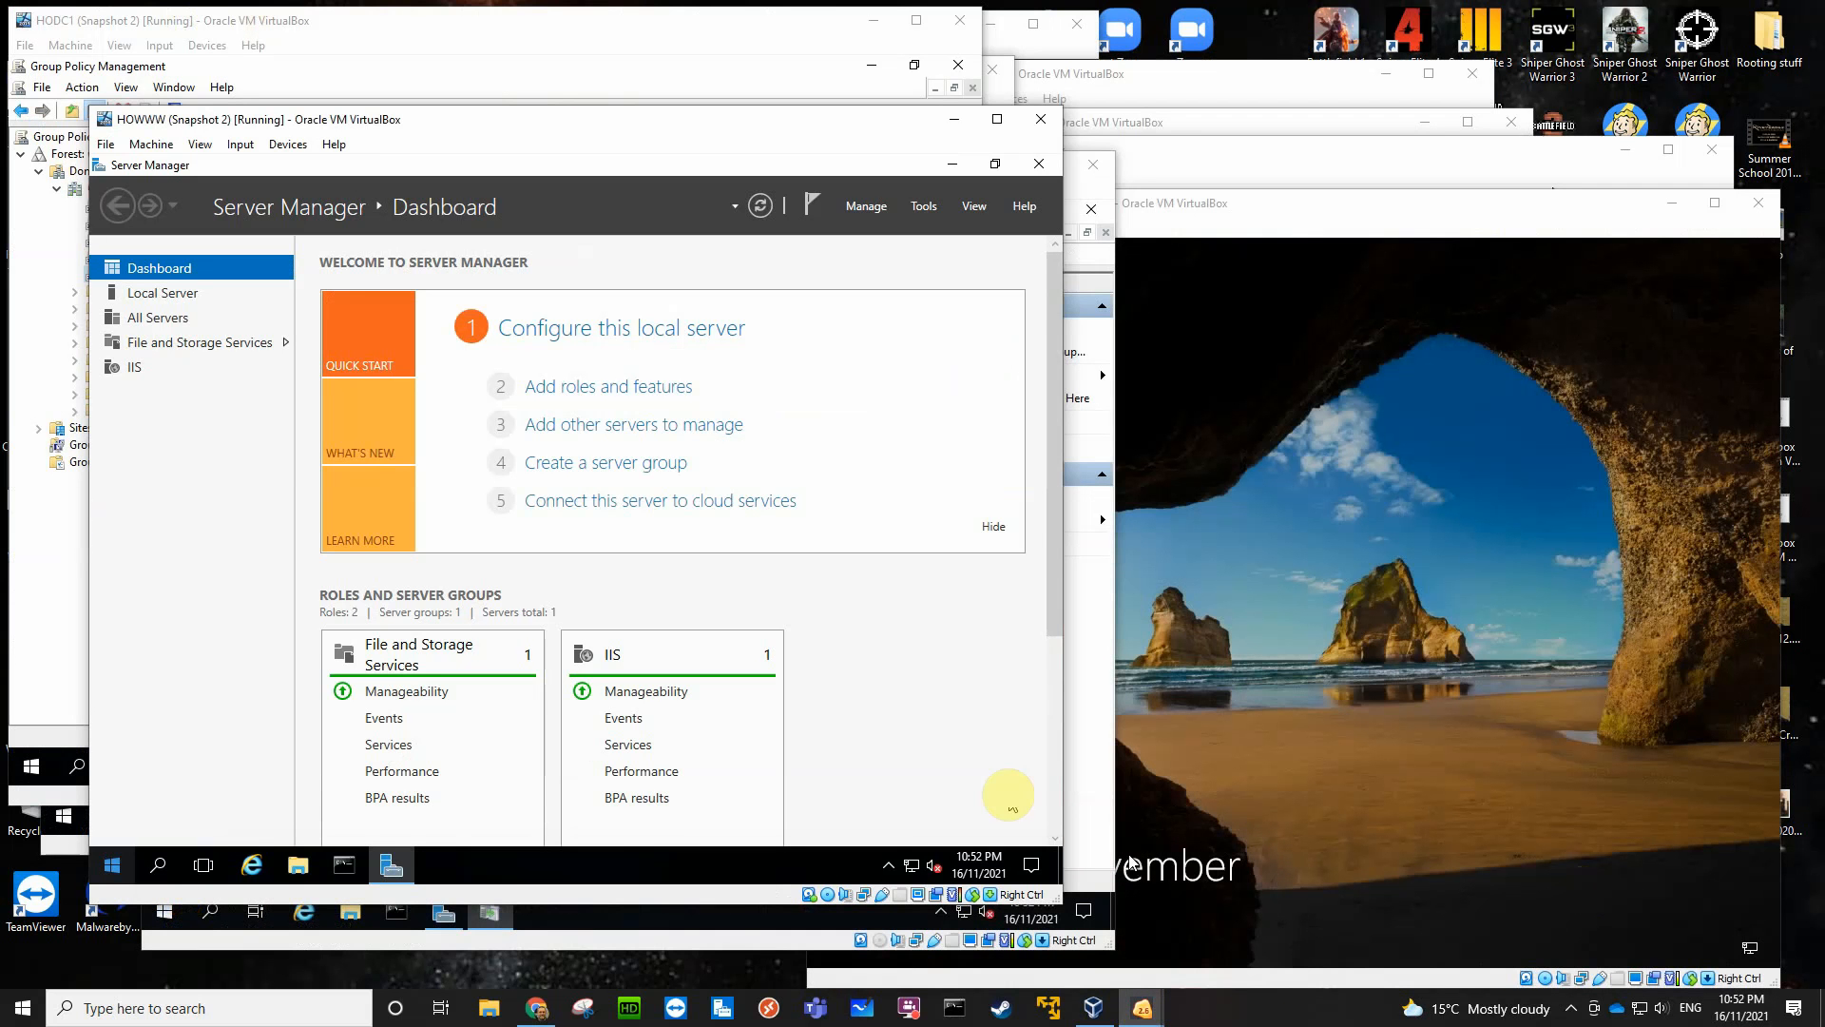
pyautogui.click(1039, 164)
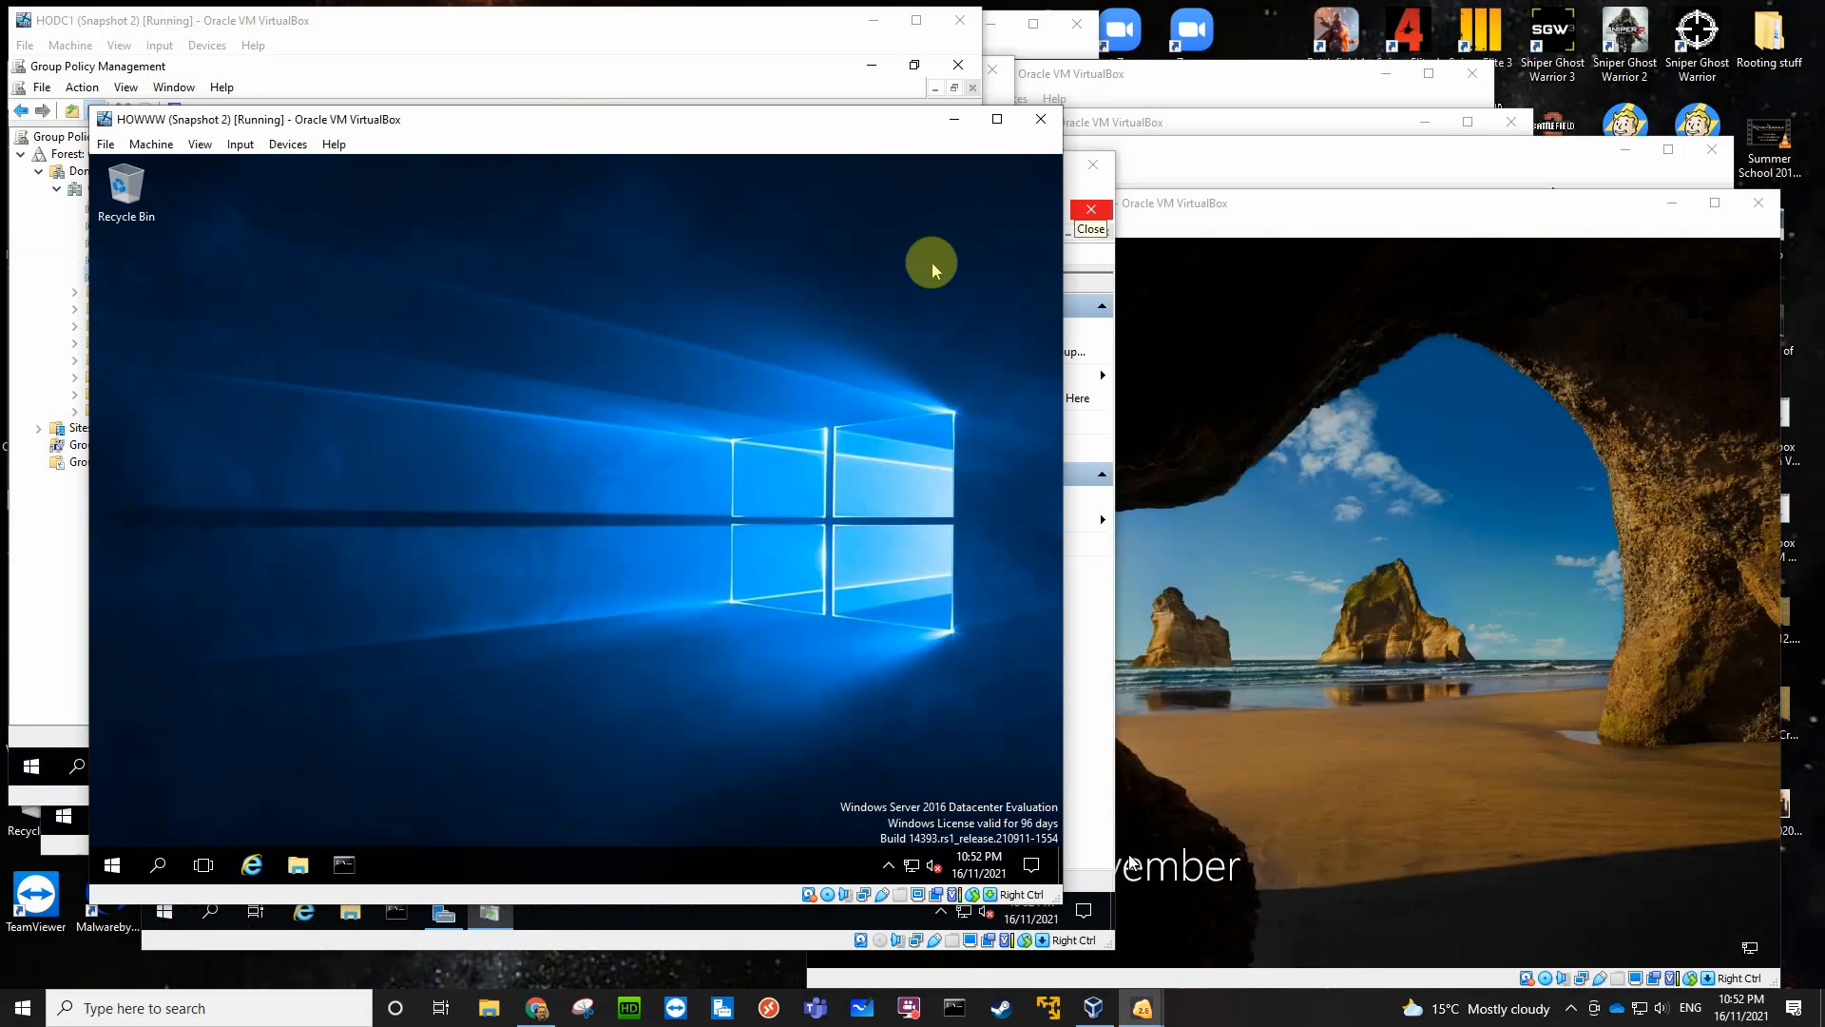
pyautogui.click(111, 864)
pyautogui.click(425, 366)
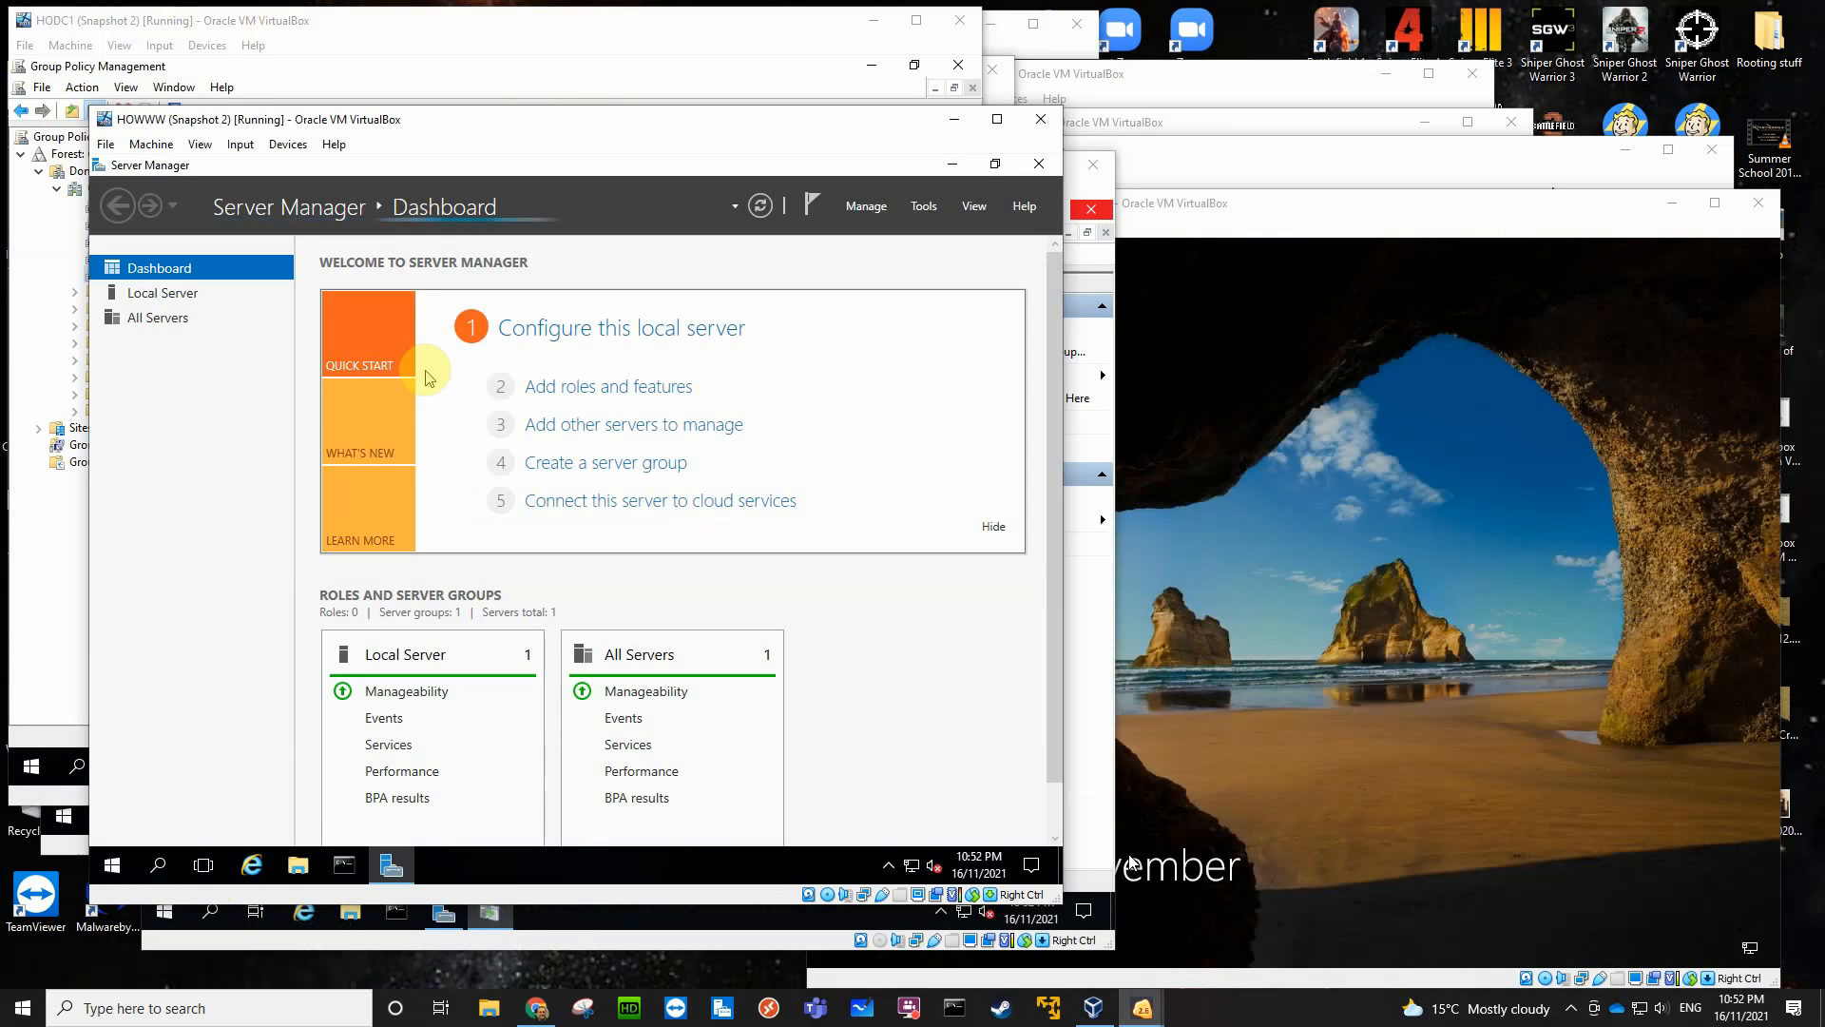
pyautogui.click(344, 864)
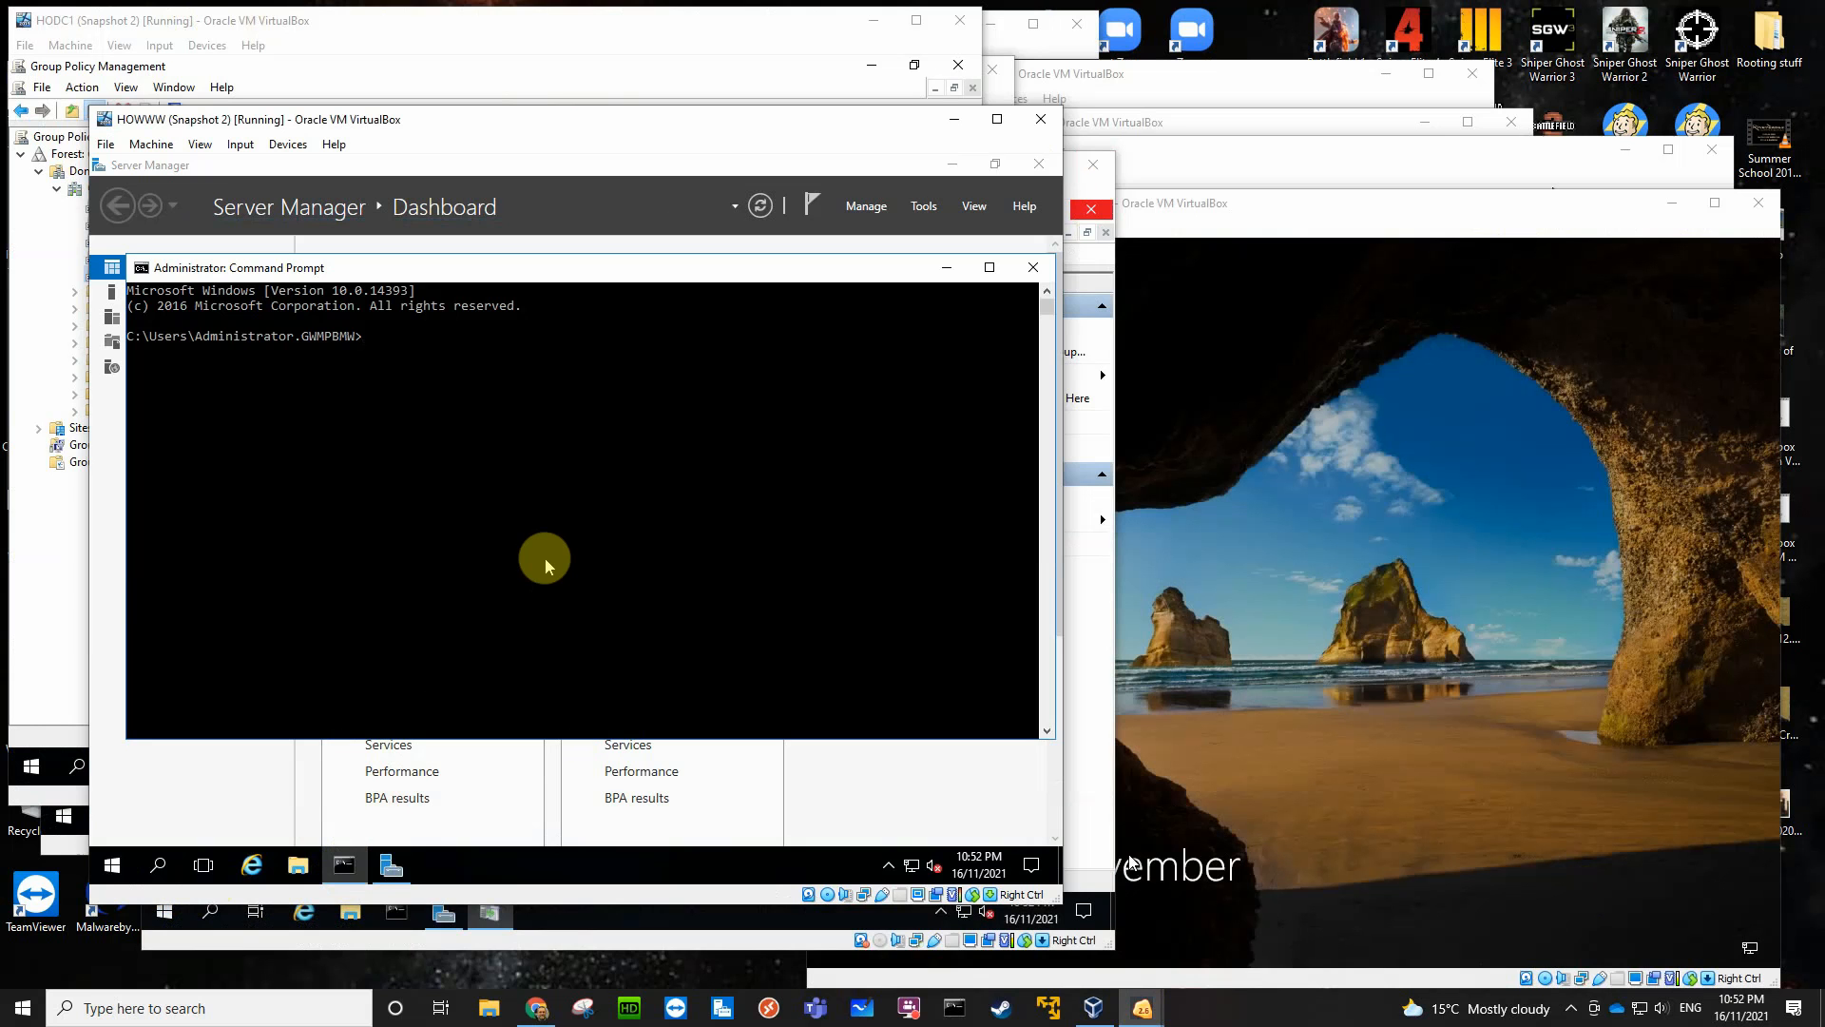
# - Force a Group Policy update on the HOWWW server with gpupdate /force
pyautogui.write('gpupdate /force')
pyautogui.press('Return')
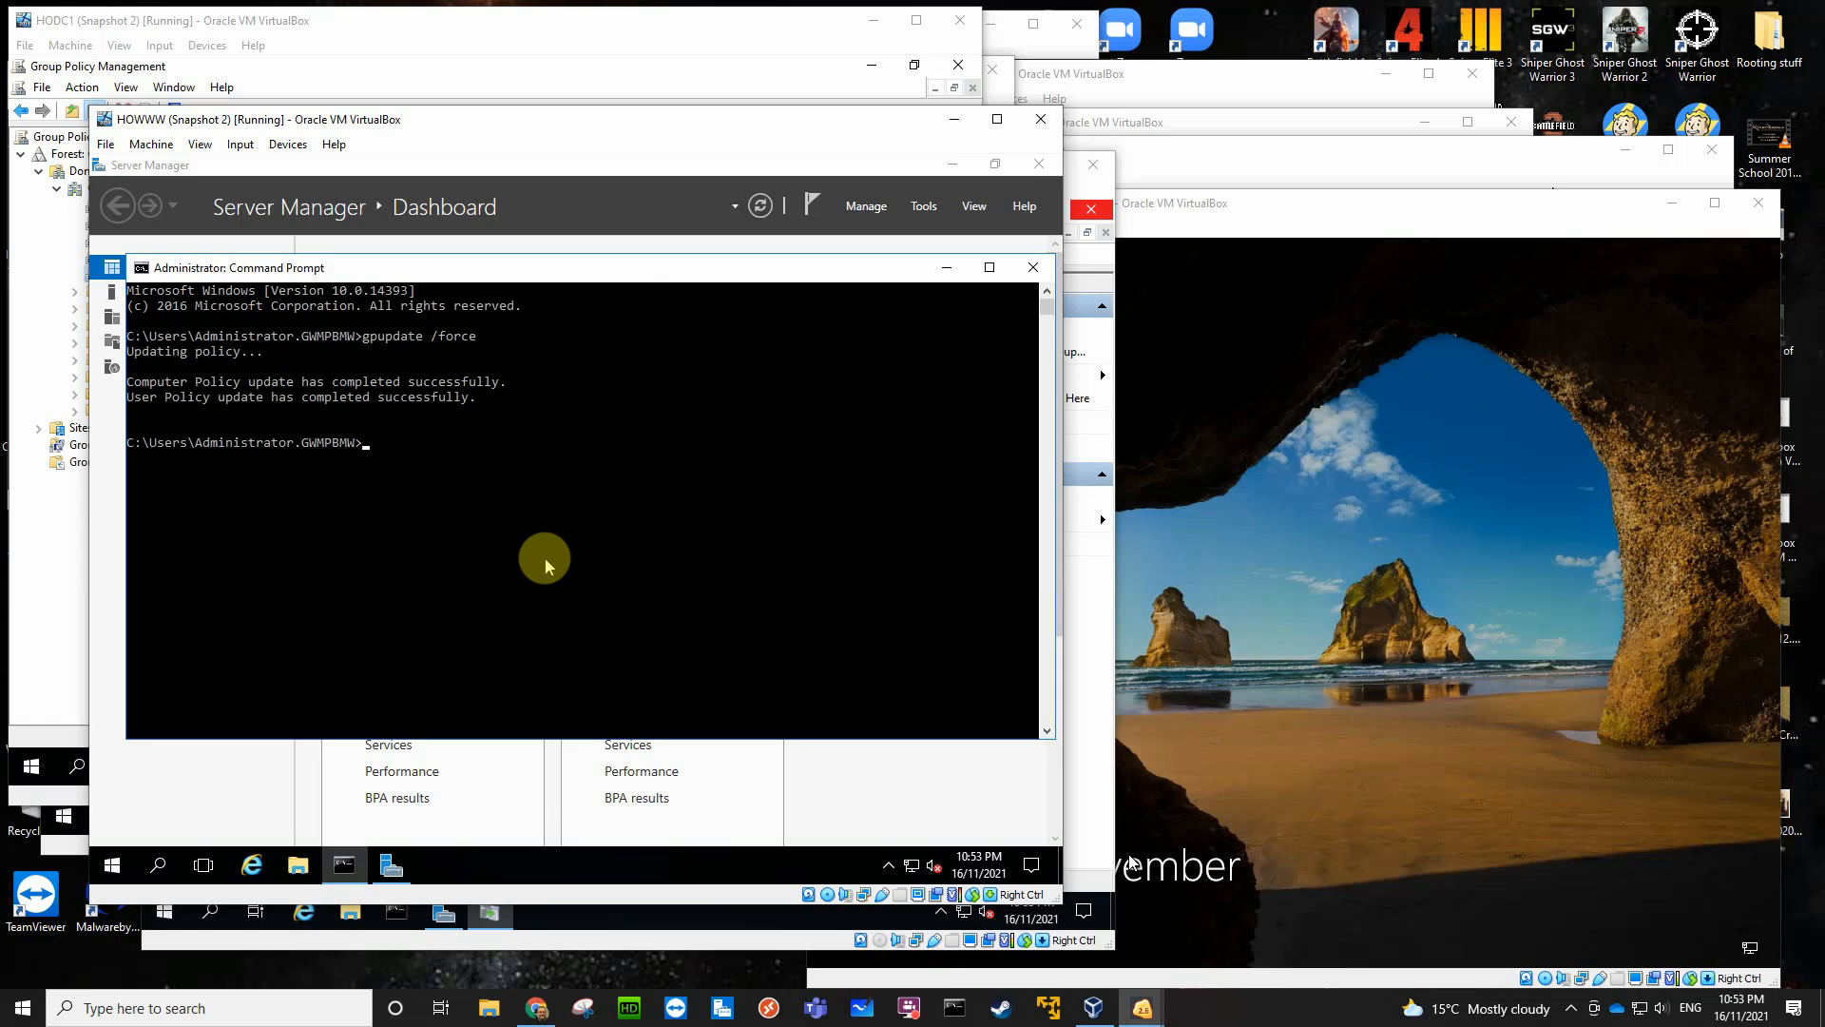
pyautogui.click(749, 967)
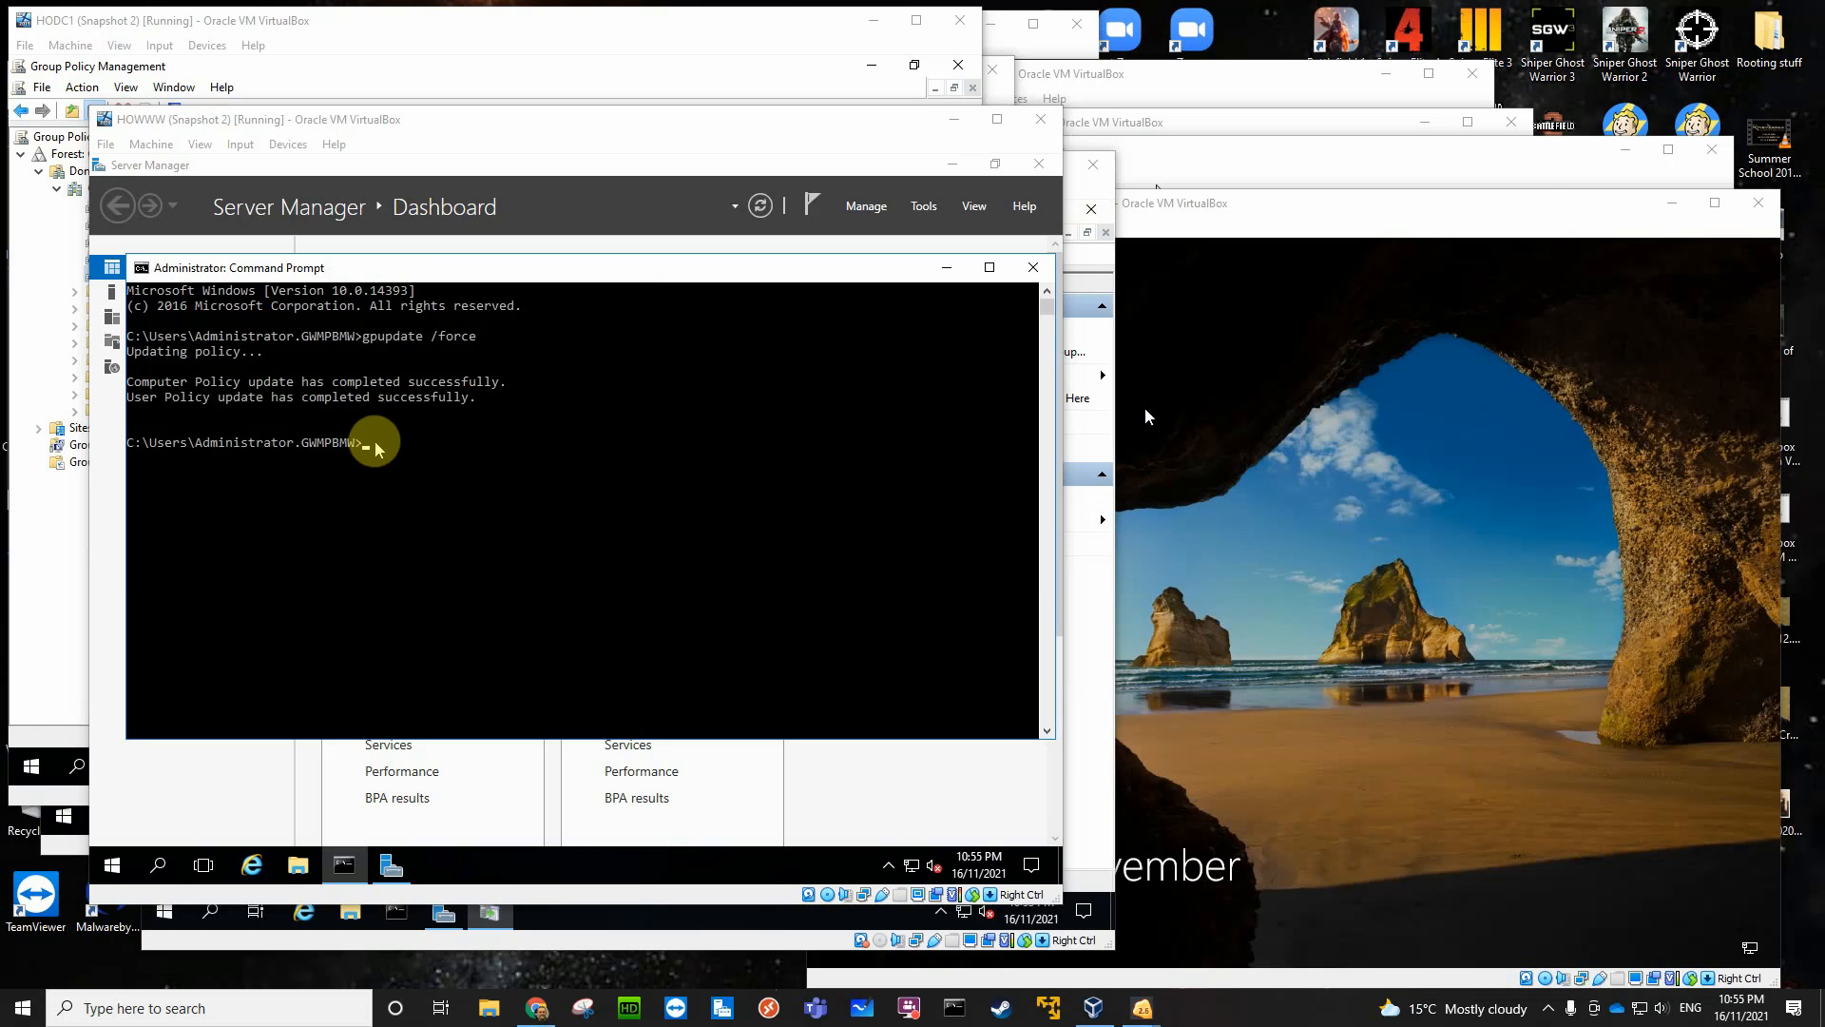
# - Trigger a Windows Update detection on HOWWW with the command wuauclt /detectnow
pyautogui.click(371, 451)
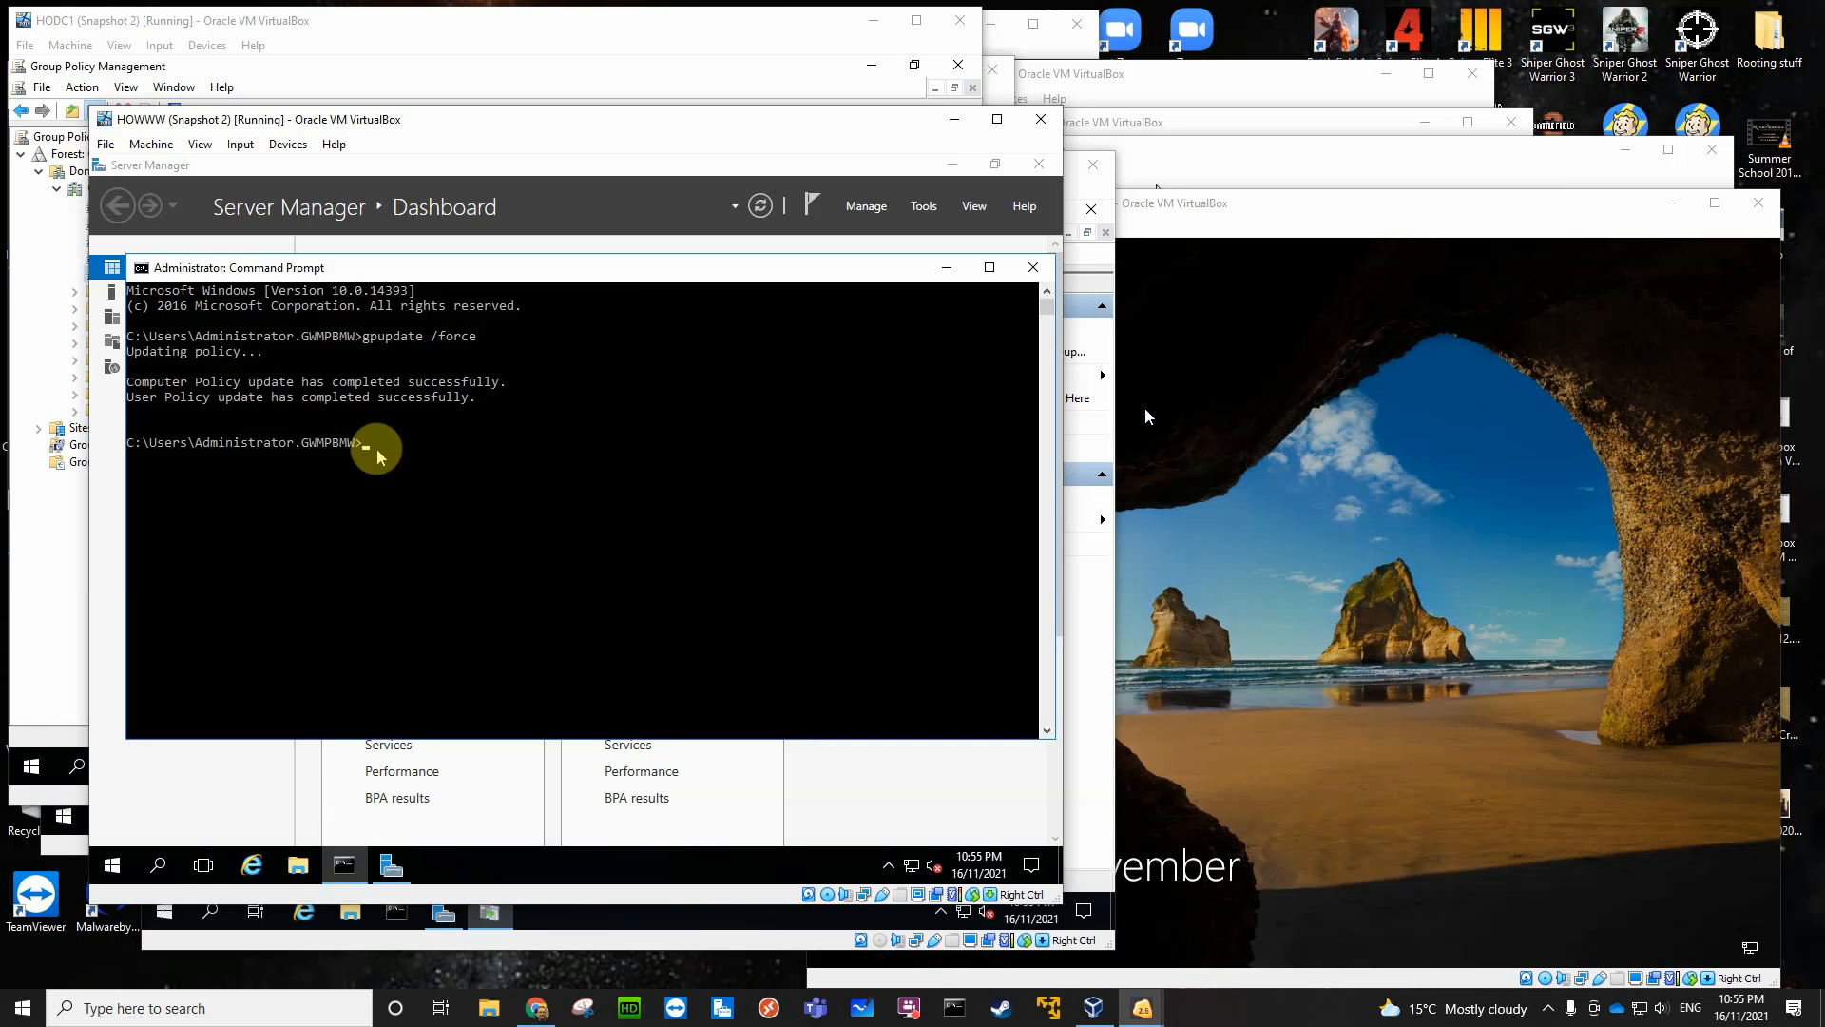
pyautogui.write('wuauclt /detectnow')
pyautogui.press('Return')
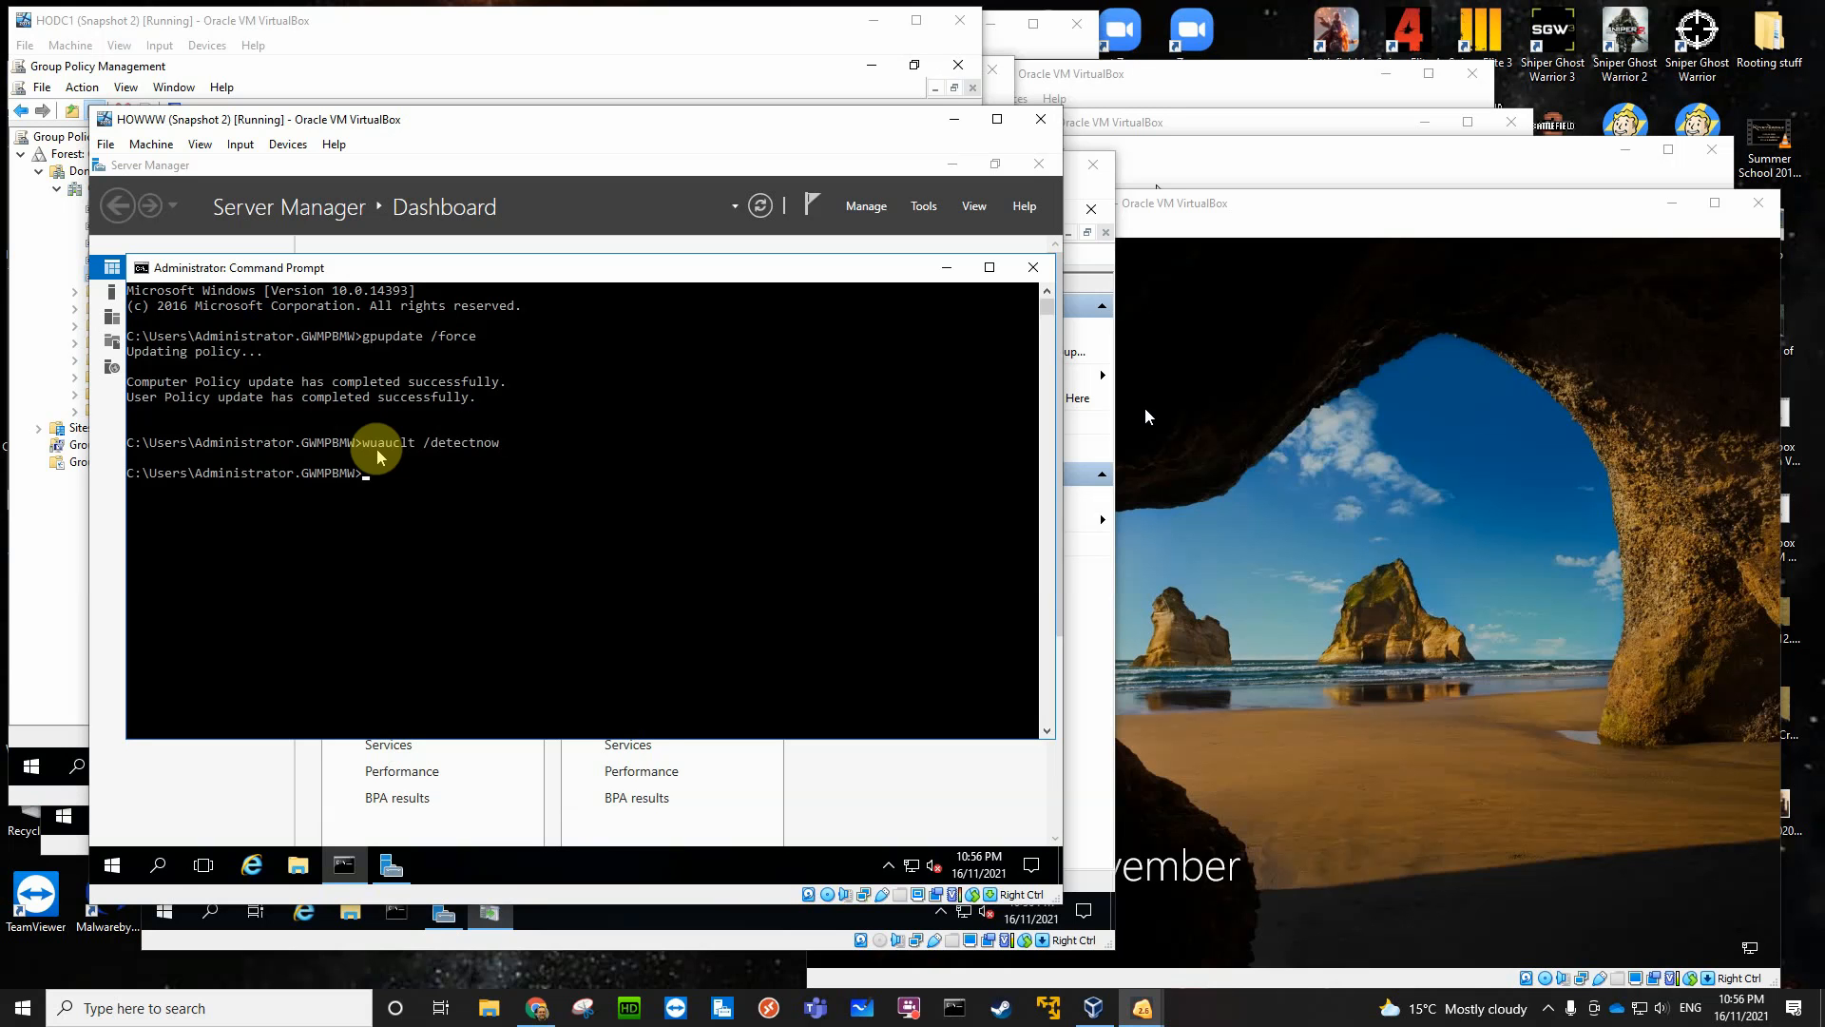
# - Repeat the wuauclt /detectnow command four more times on HOWWW
pyautogui.press('Up')
pyautogui.press('Return')
pyautogui.press('Up')
pyautogui.press('Return')
pyautogui.press('Up')
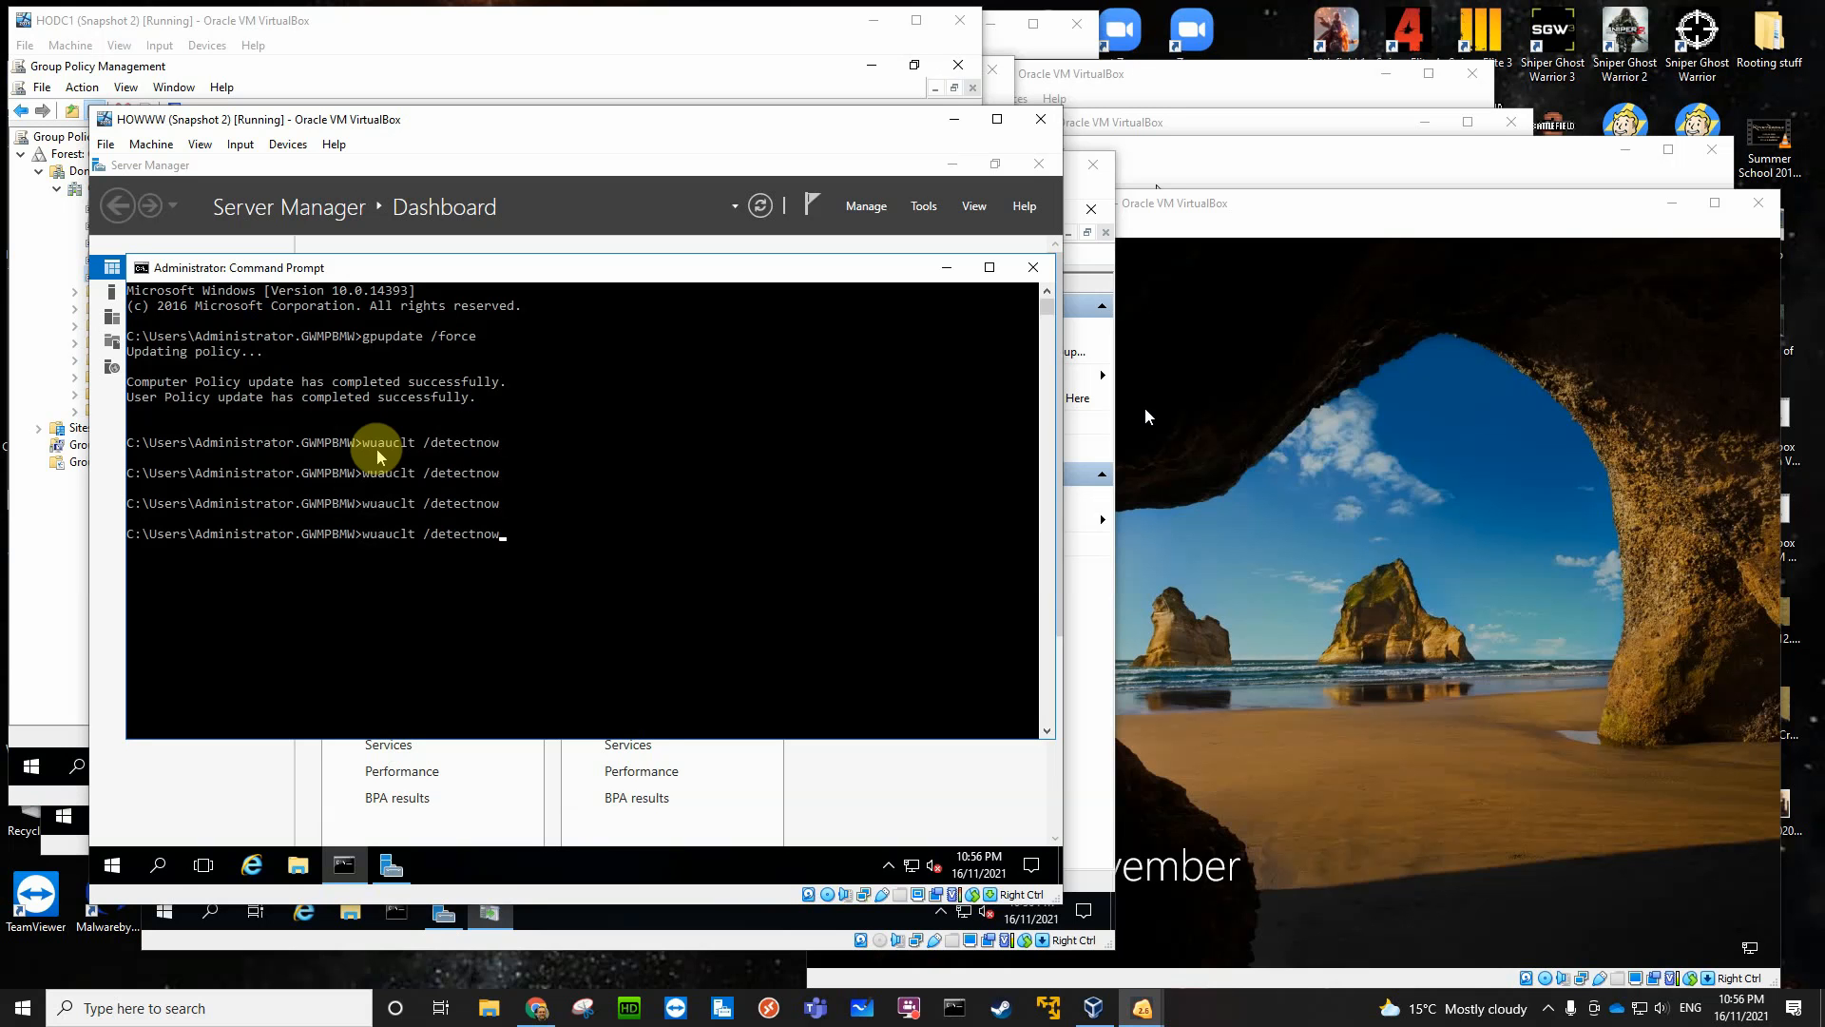
pyautogui.press('Return')
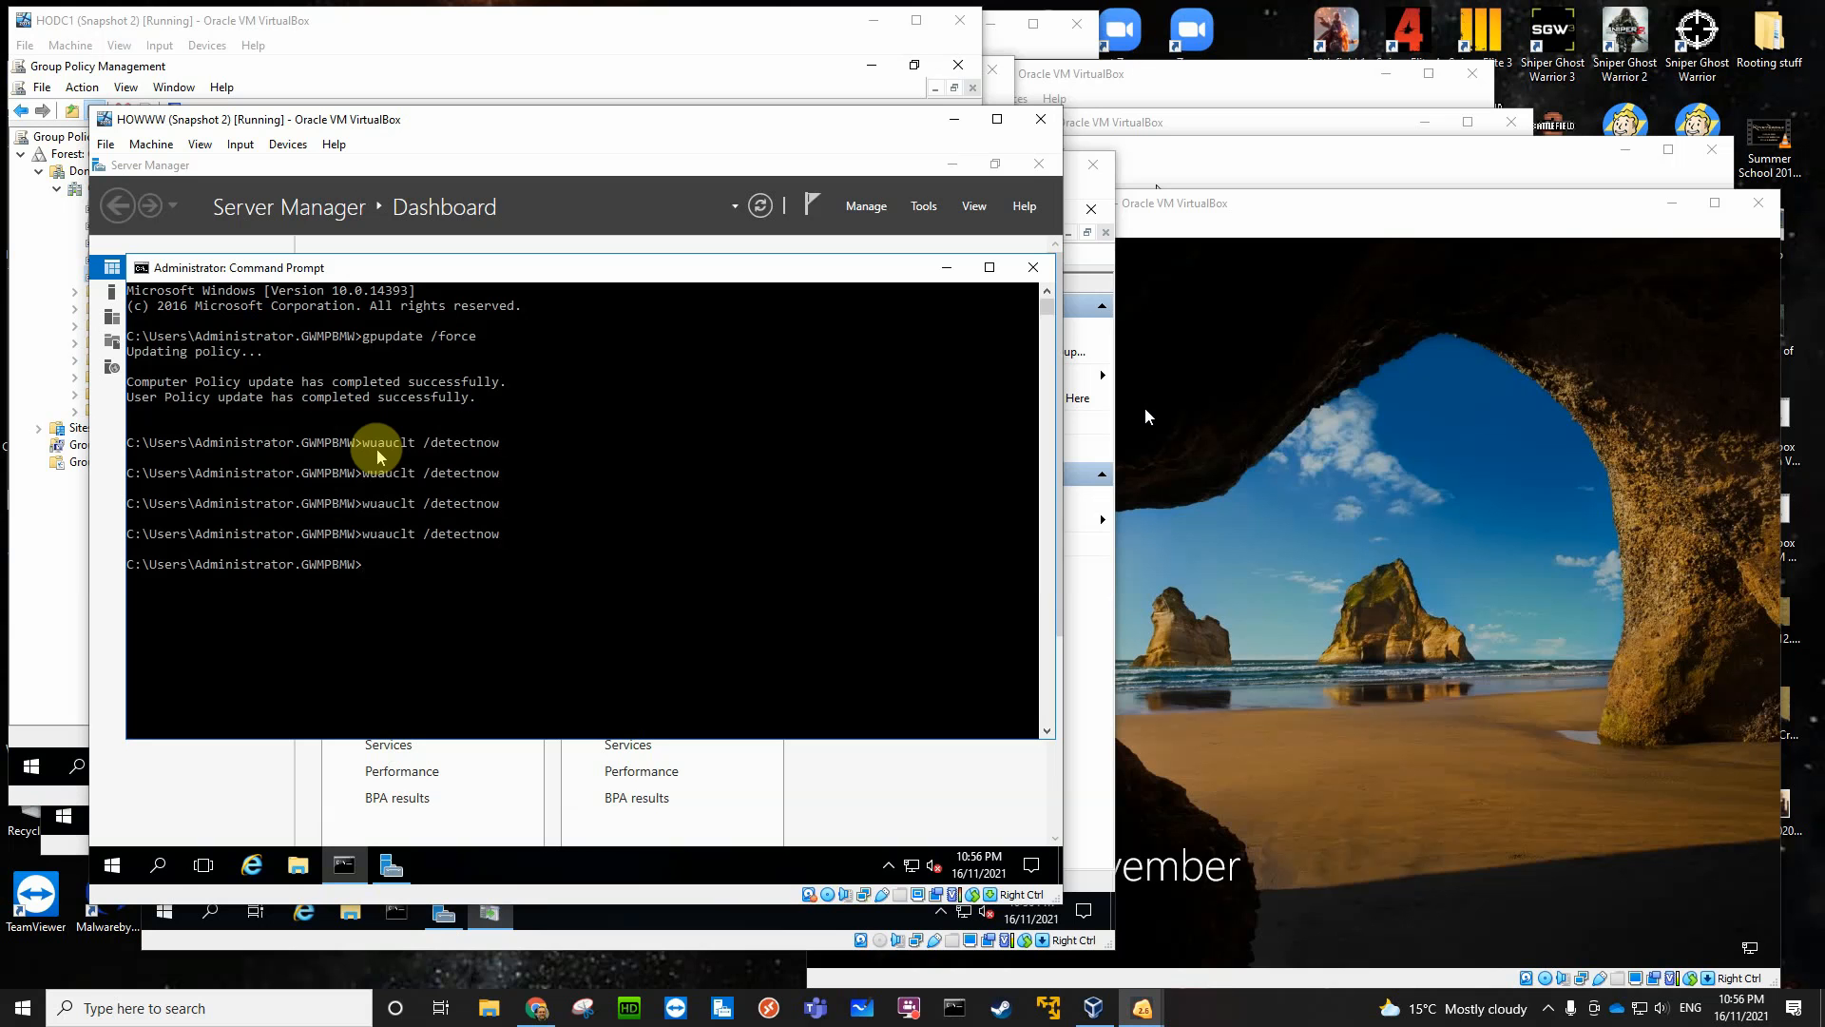
pyautogui.press('Up')
pyautogui.press('Return')
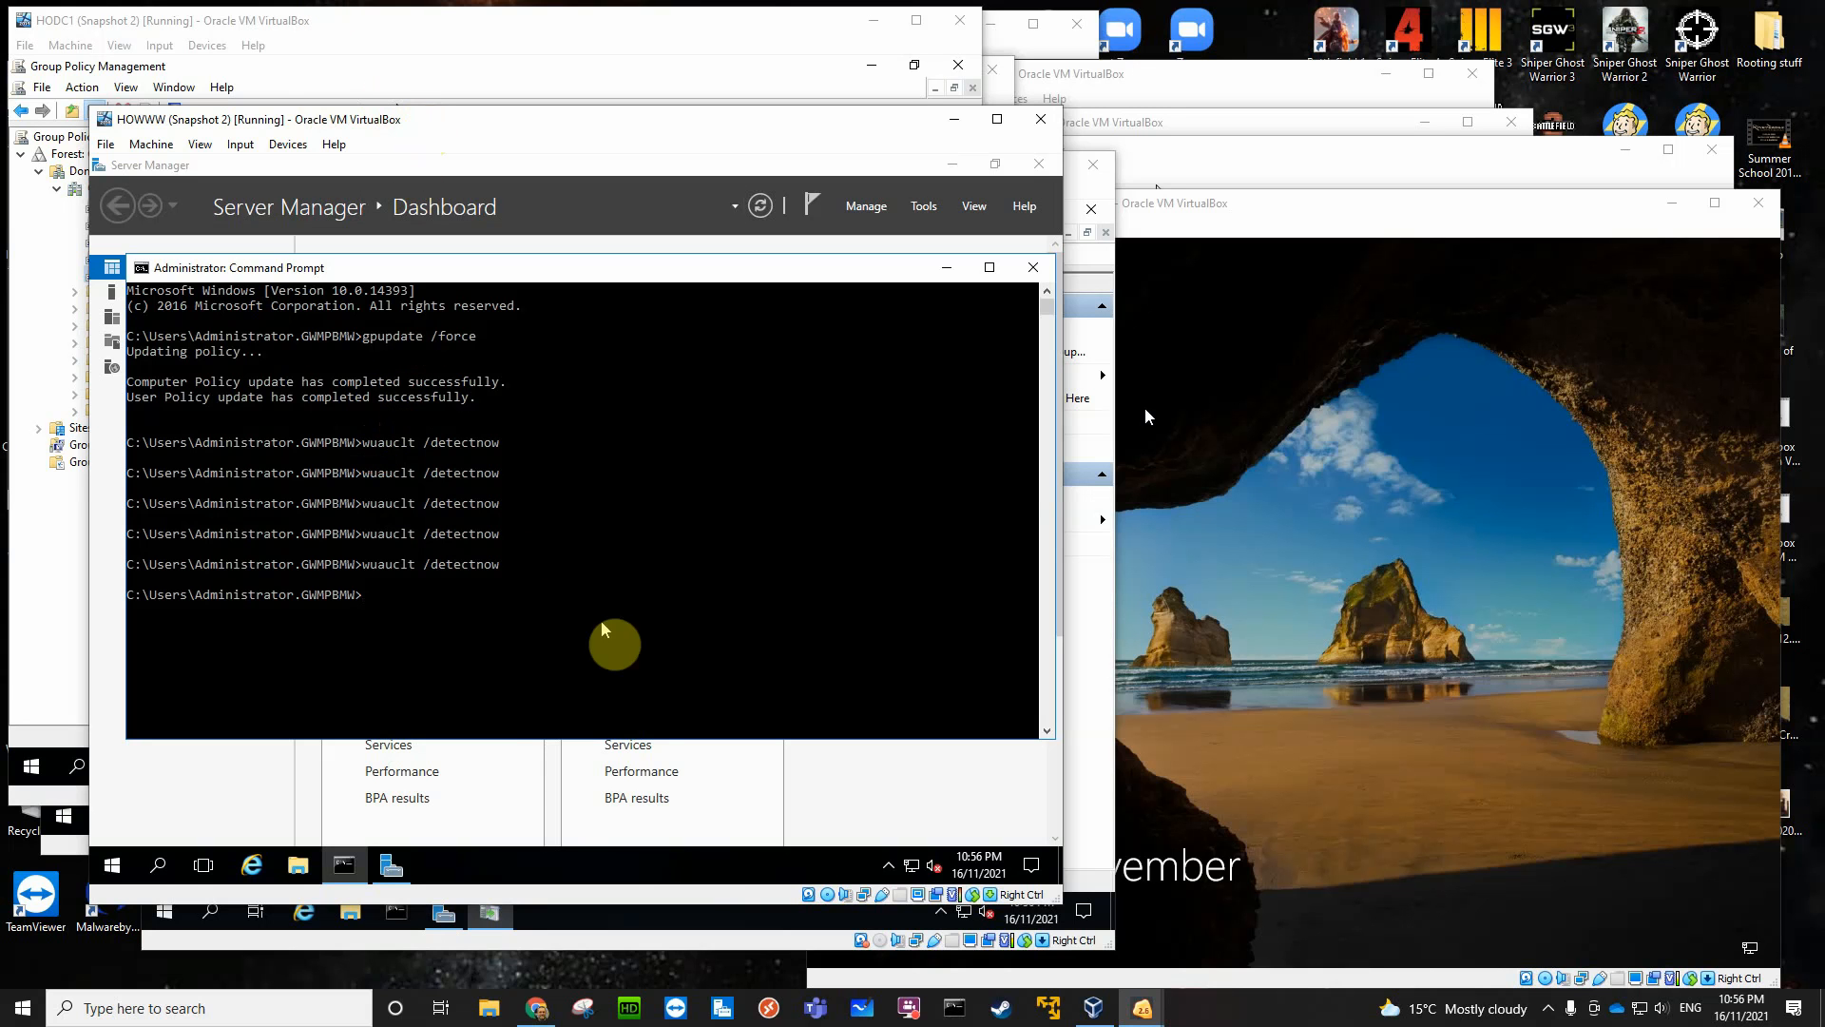
# - Switch to the HOwsus virtual machine and refresh the All Computers and Unassigned Computers lists several times to check for HOWWW
pyautogui.click(678, 936)
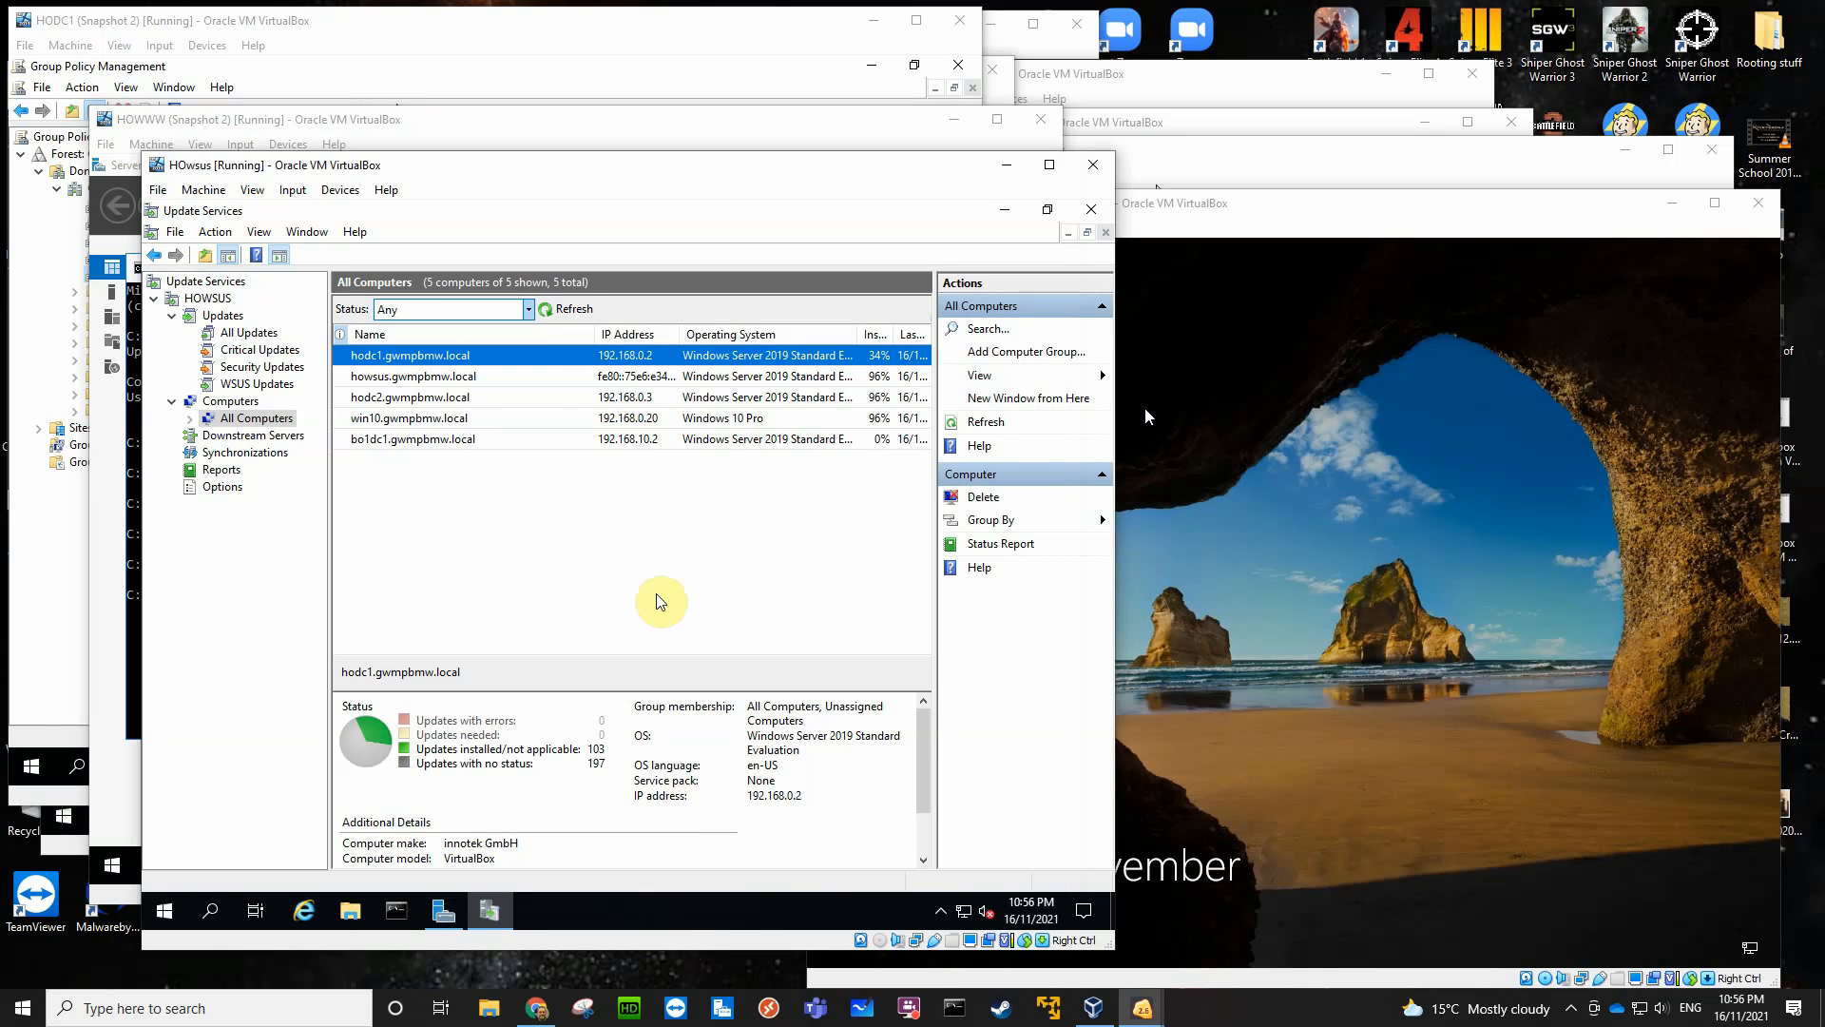
pyautogui.click(553, 310)
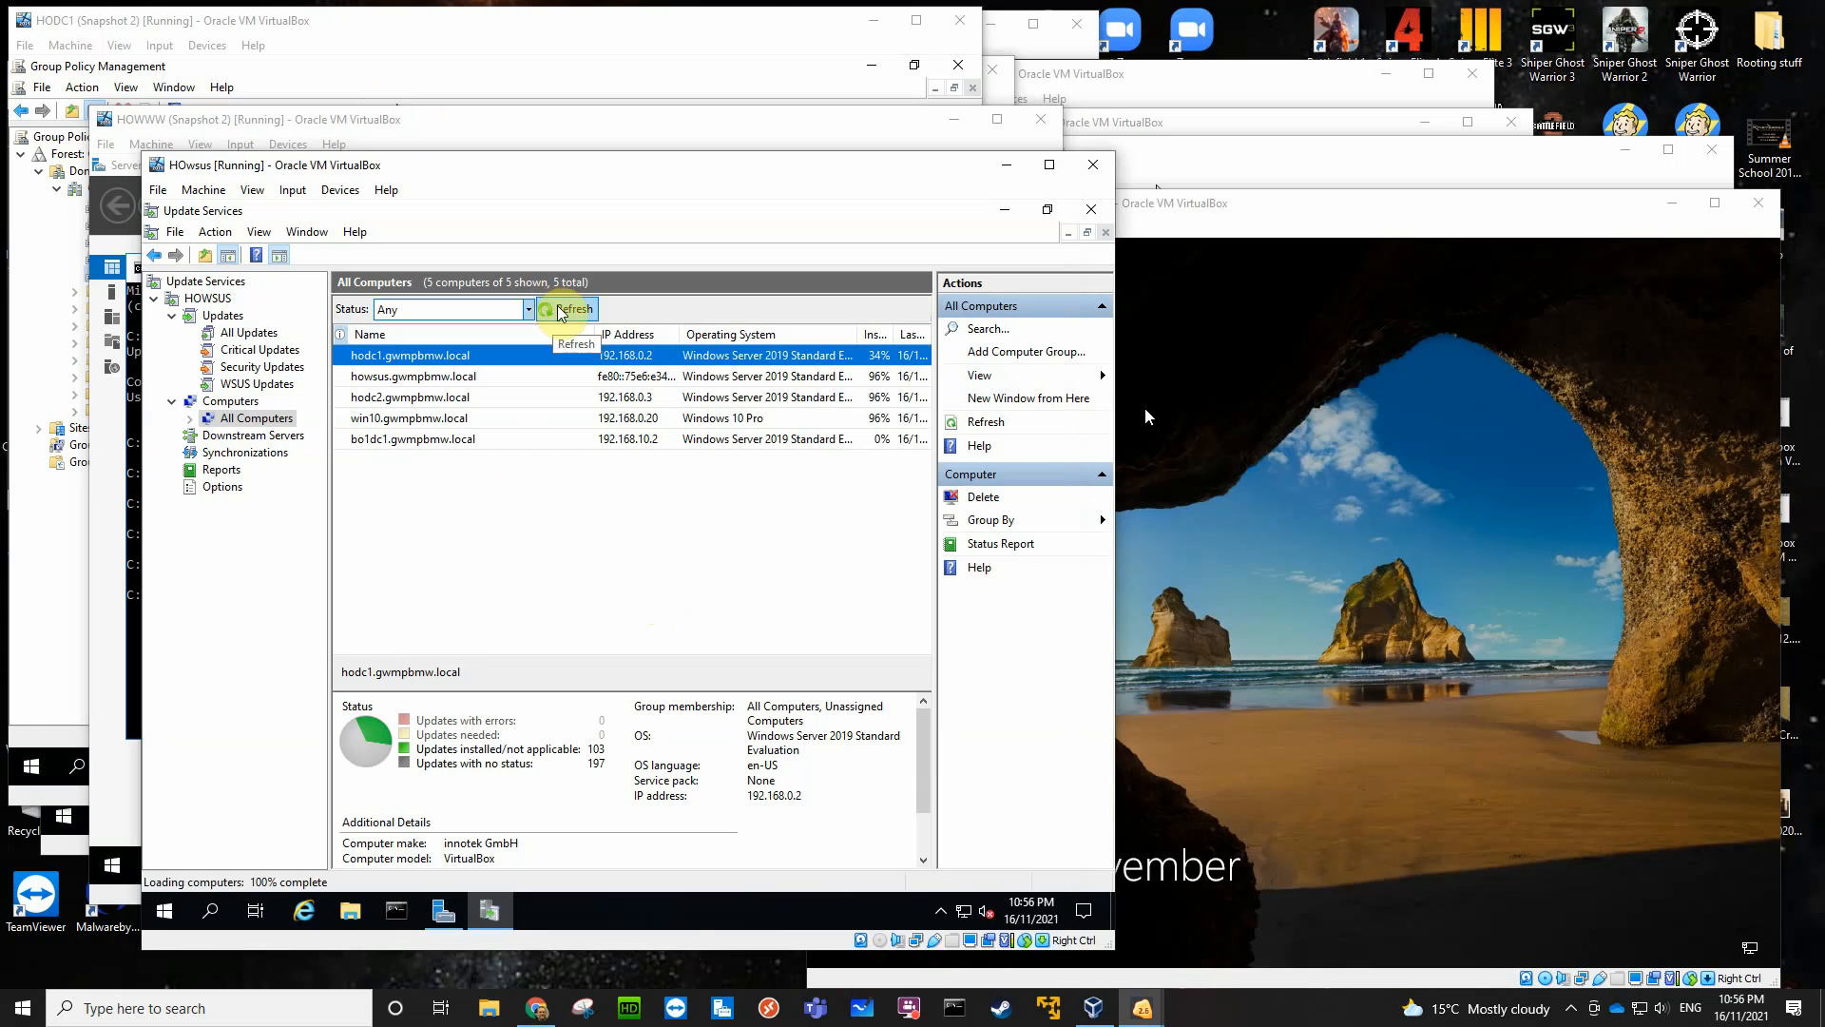
pyautogui.click(570, 310)
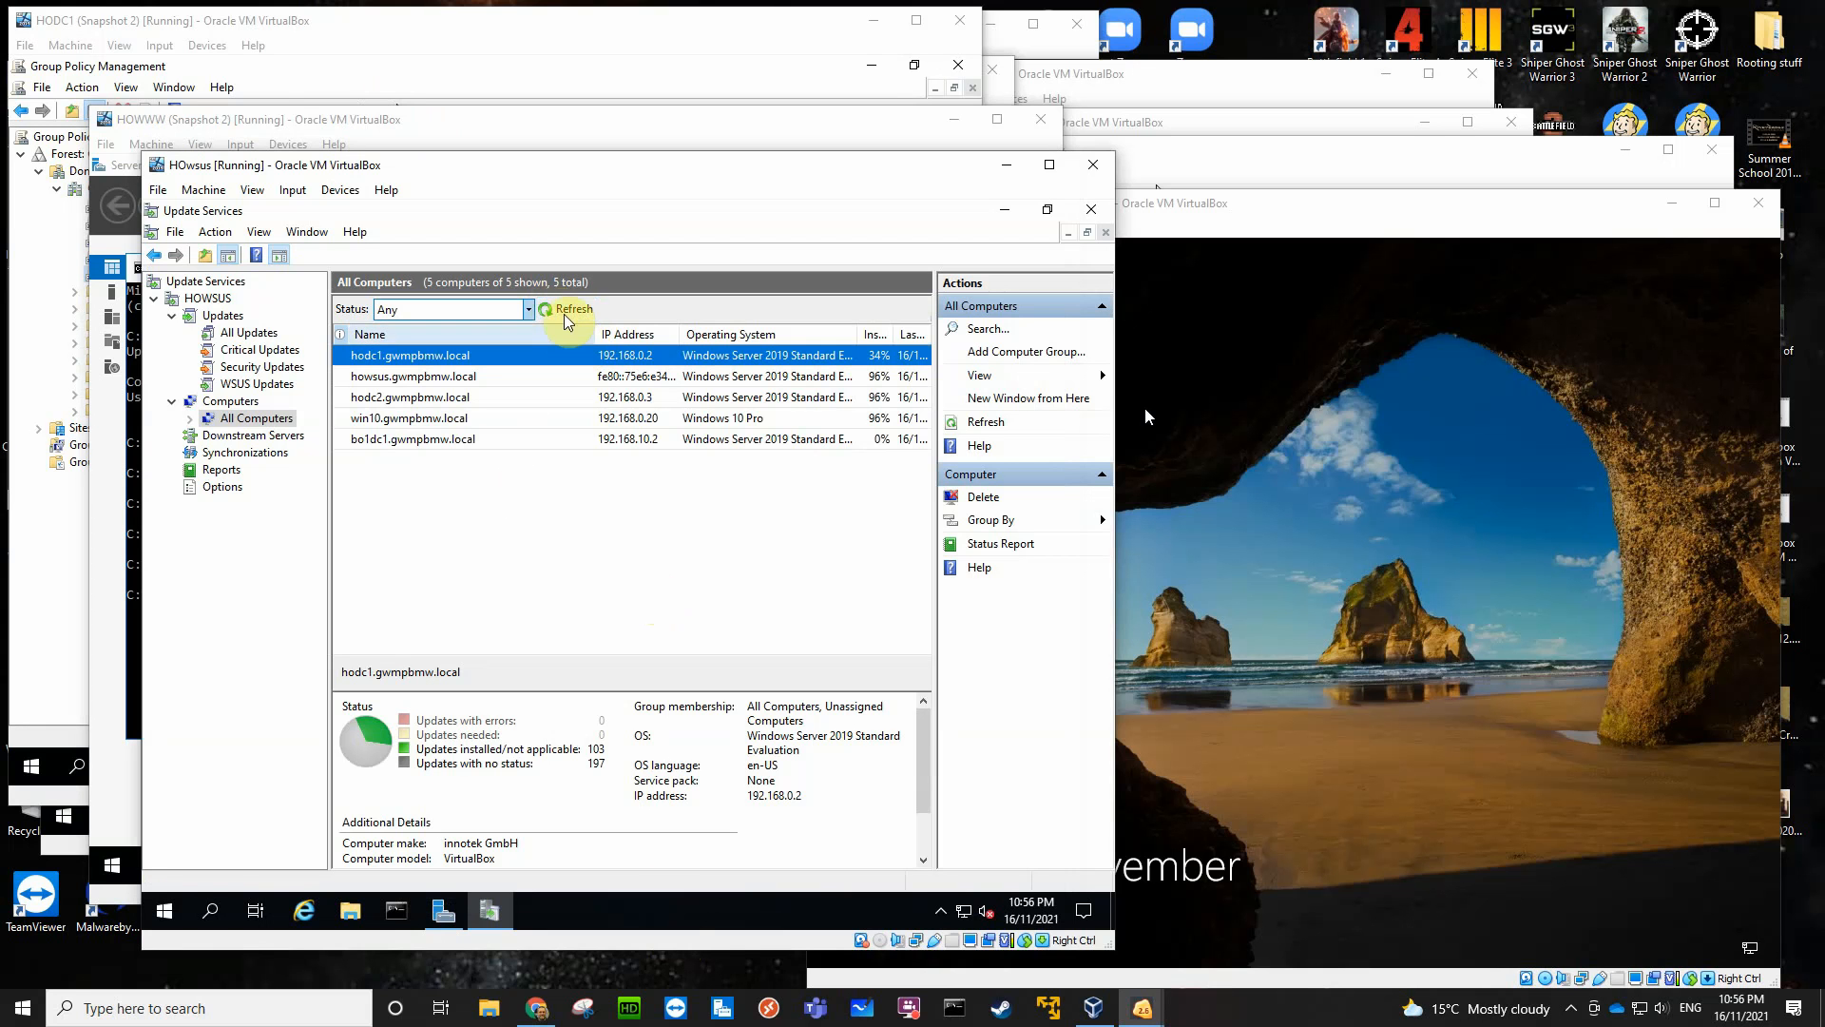
pyautogui.click(560, 311)
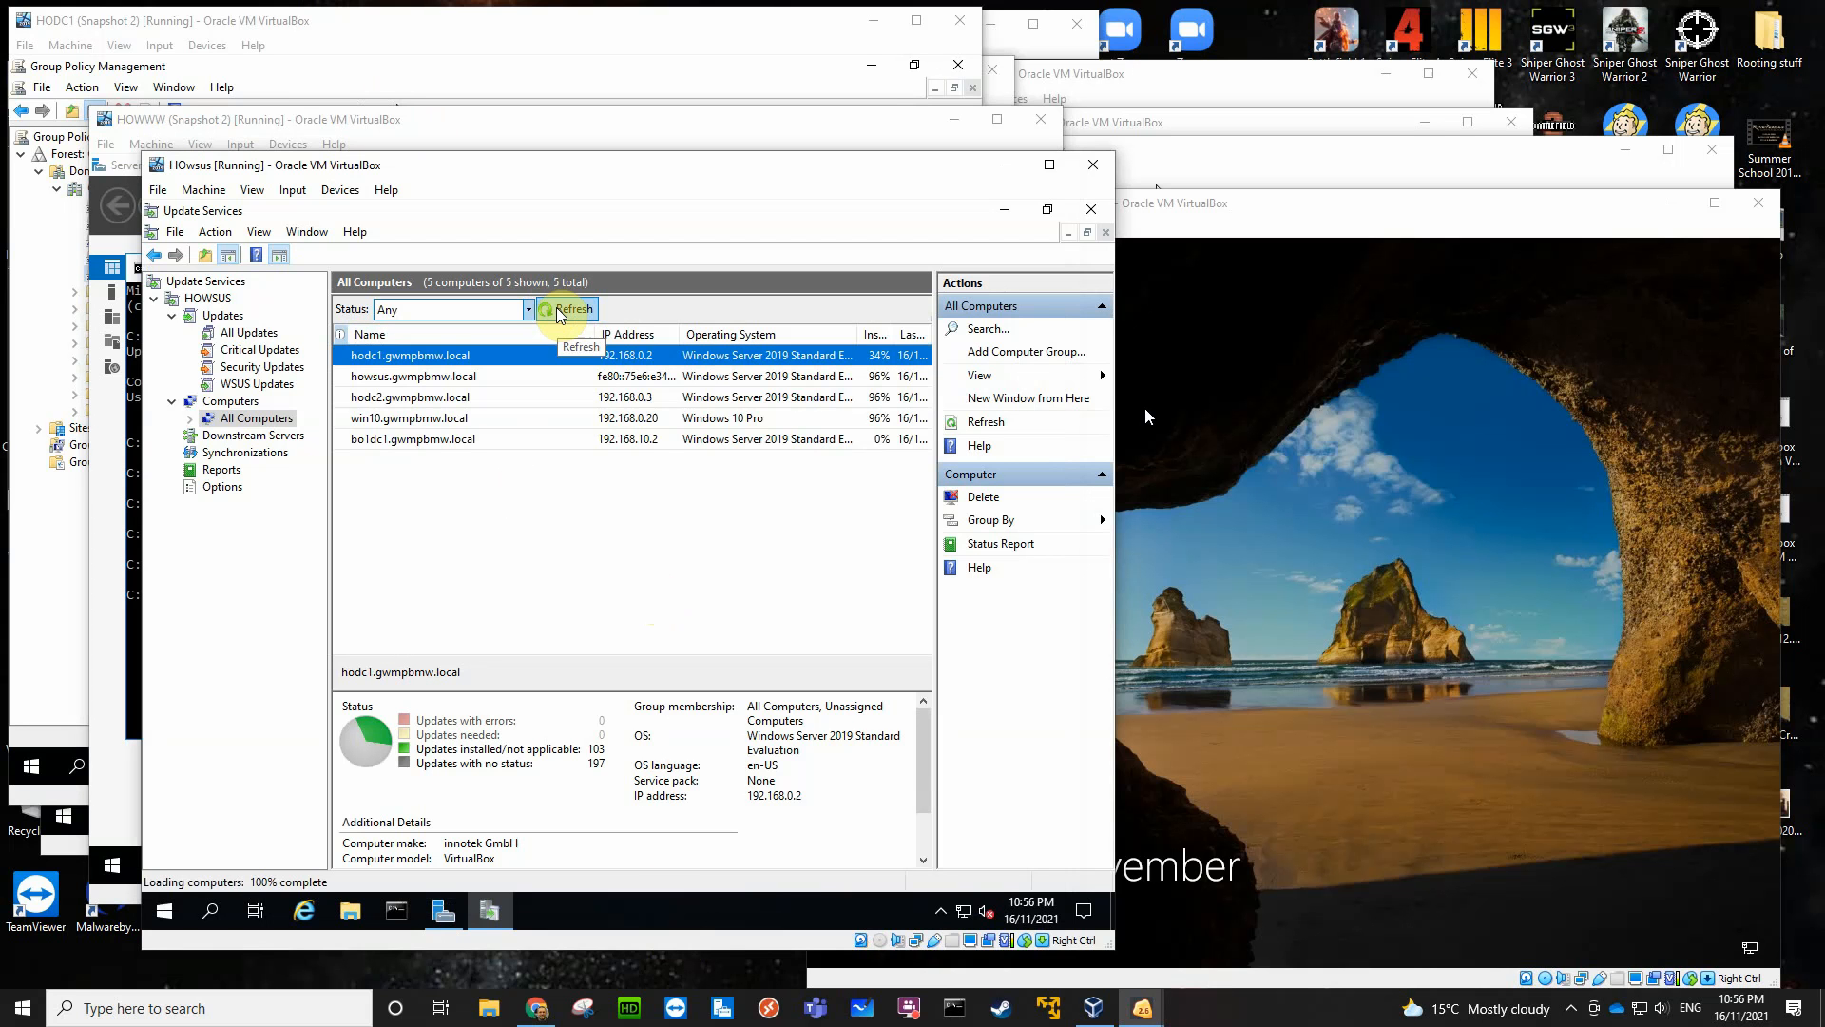
pyautogui.click(561, 311)
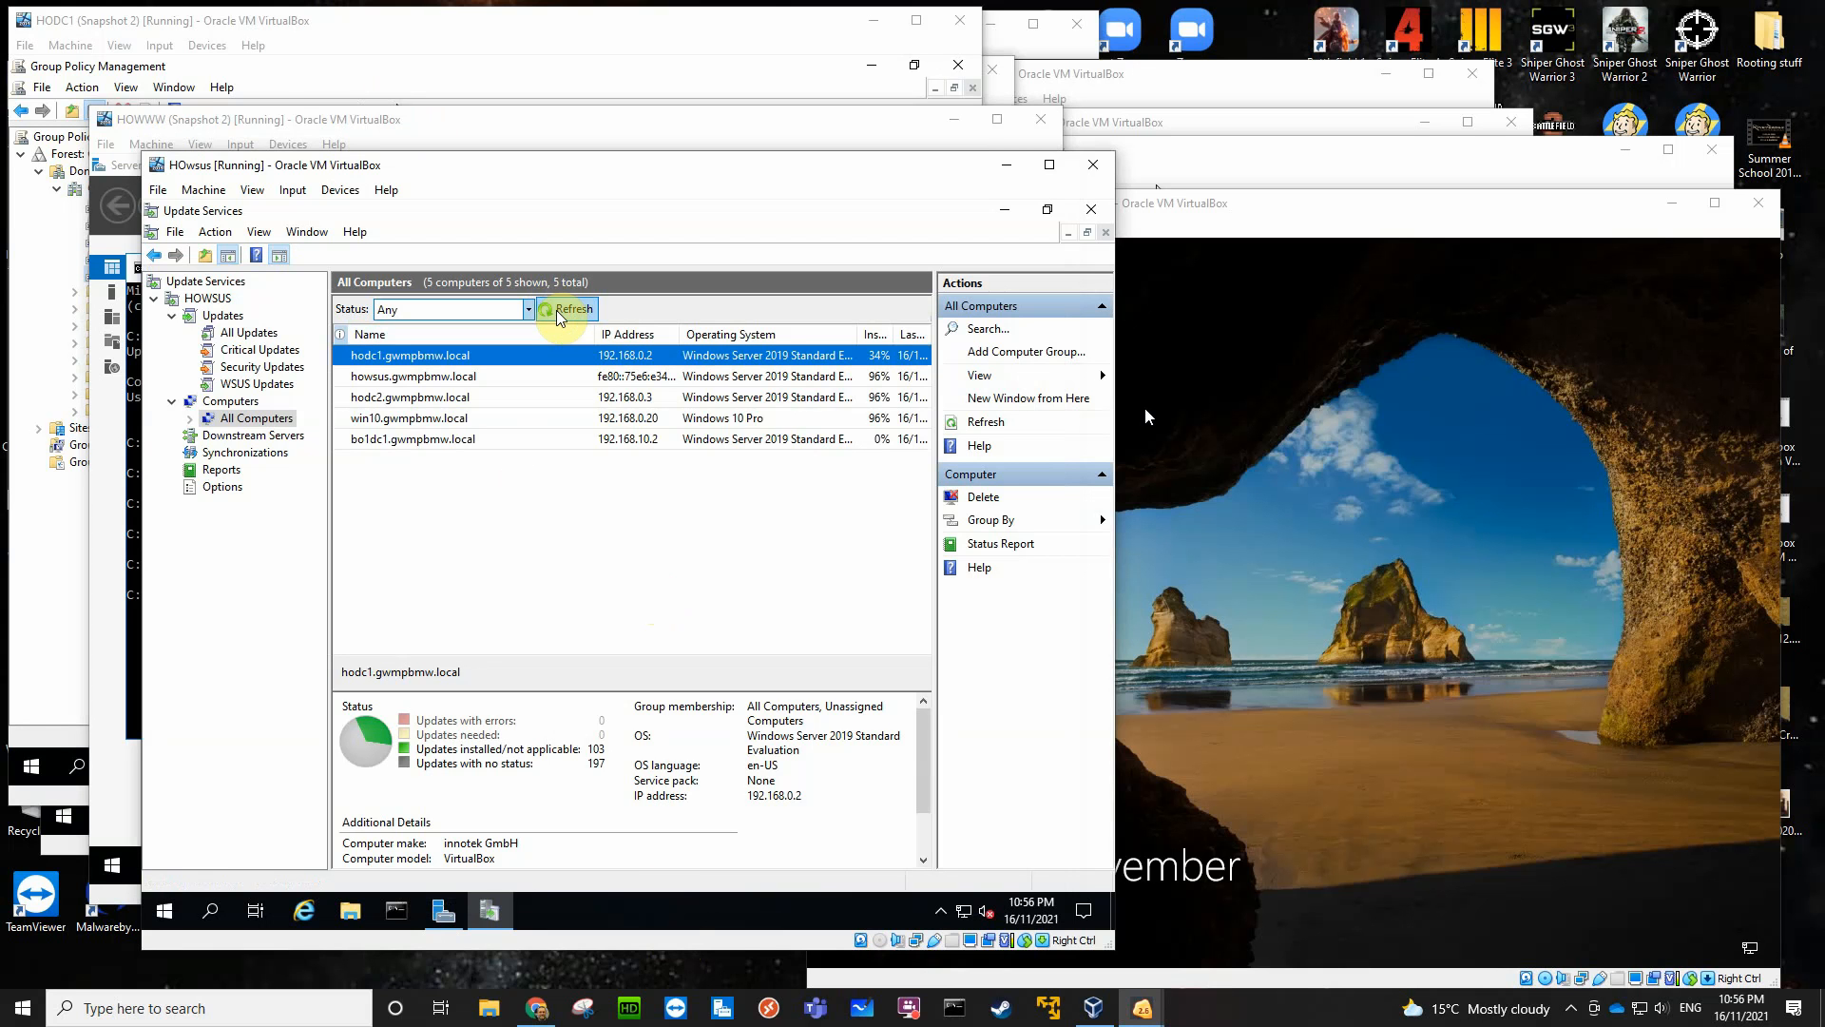
pyautogui.click(555, 314)
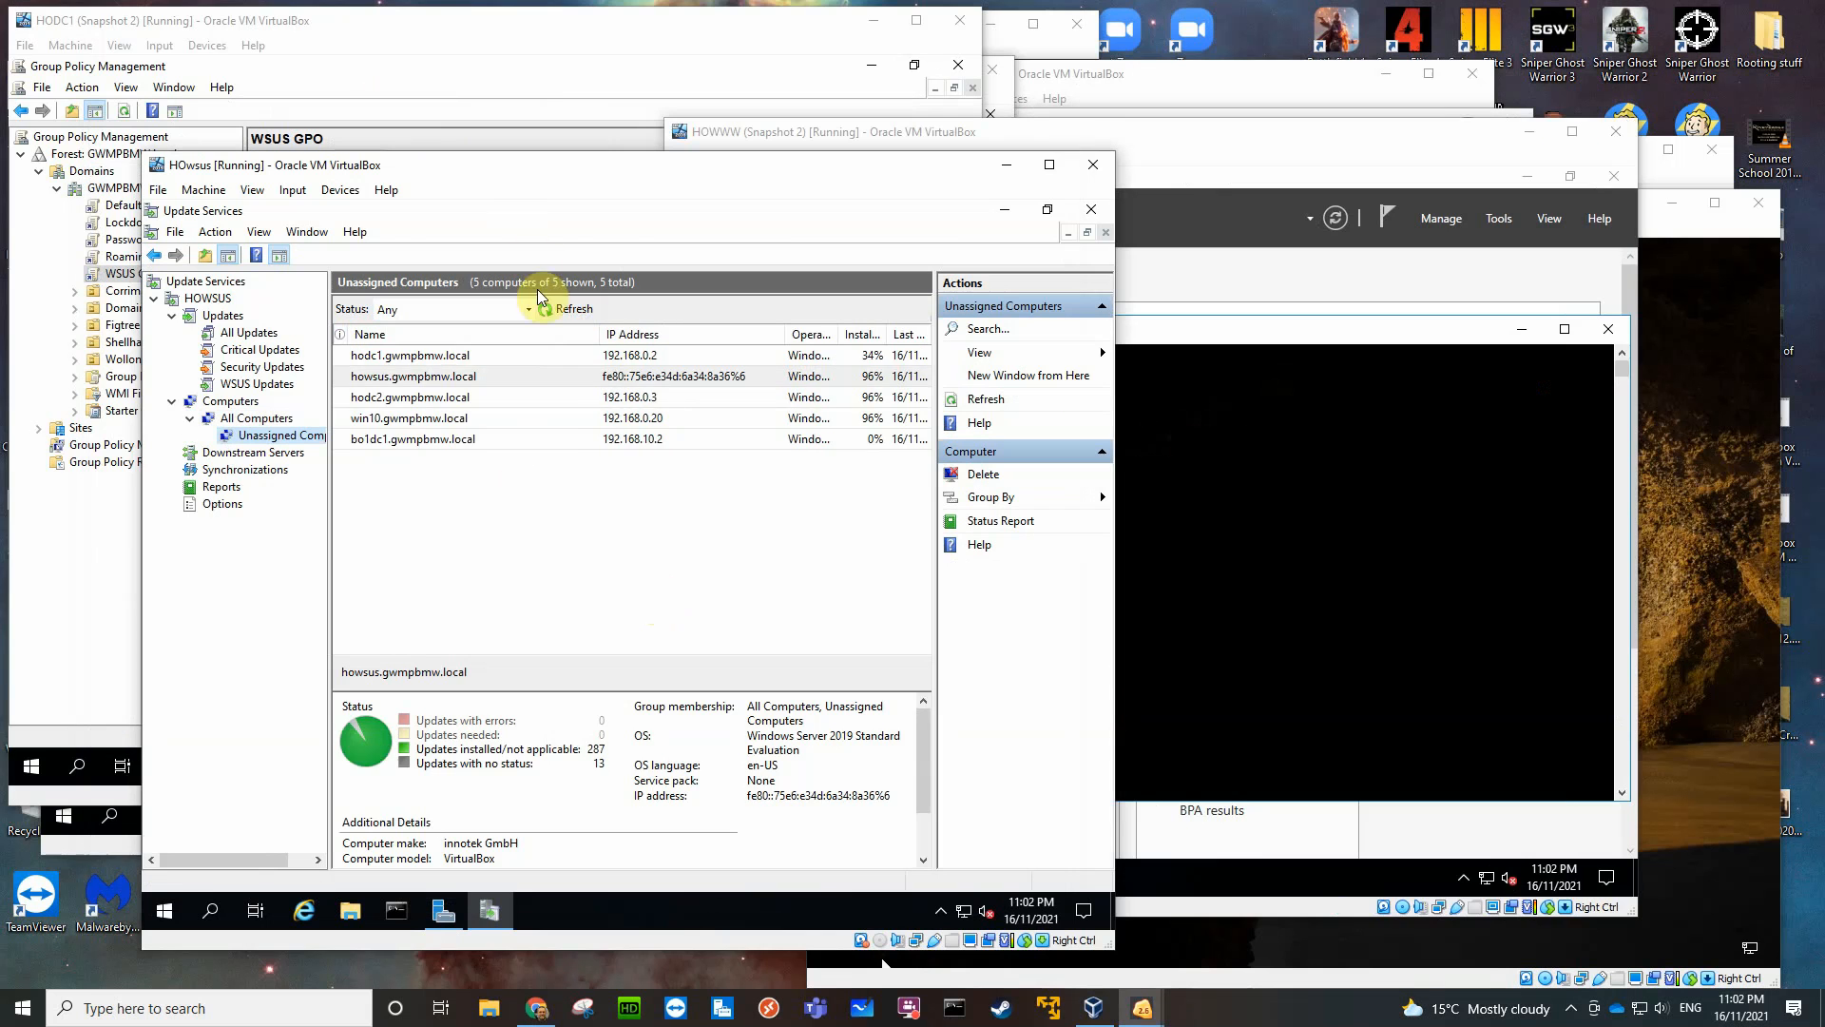
pyautogui.click(553, 312)
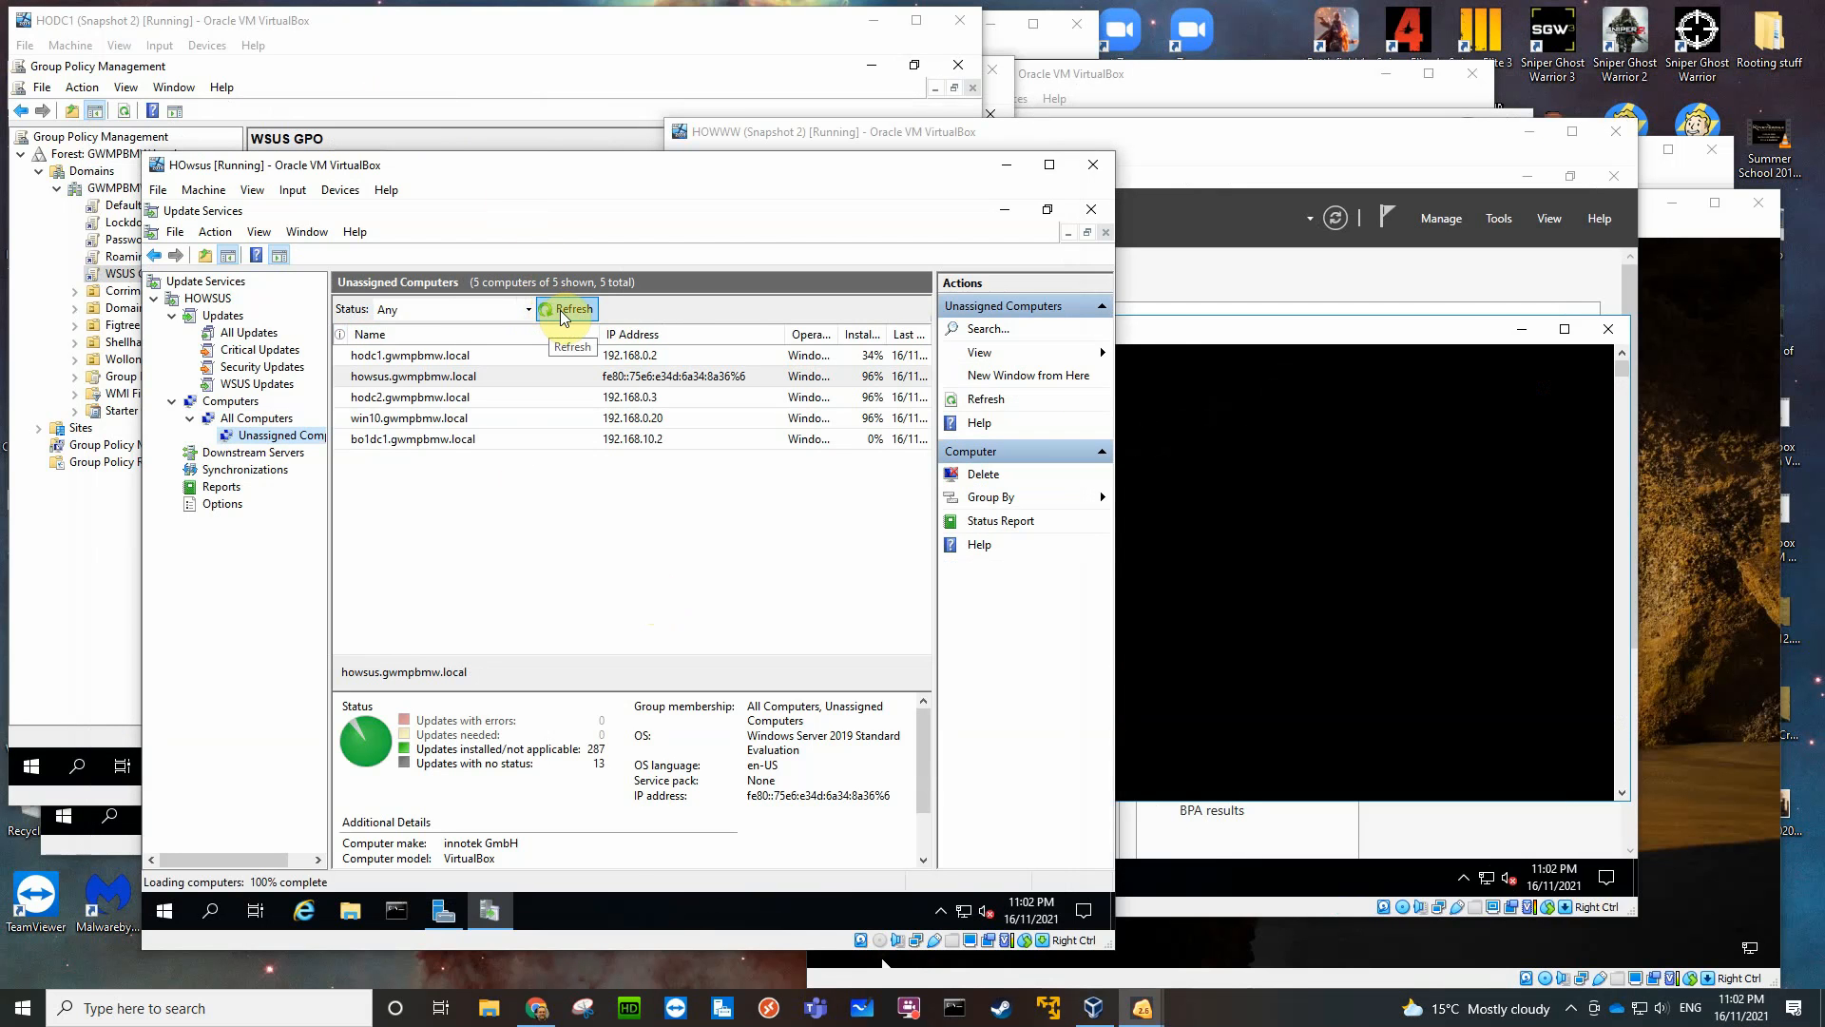
pyautogui.click(561, 313)
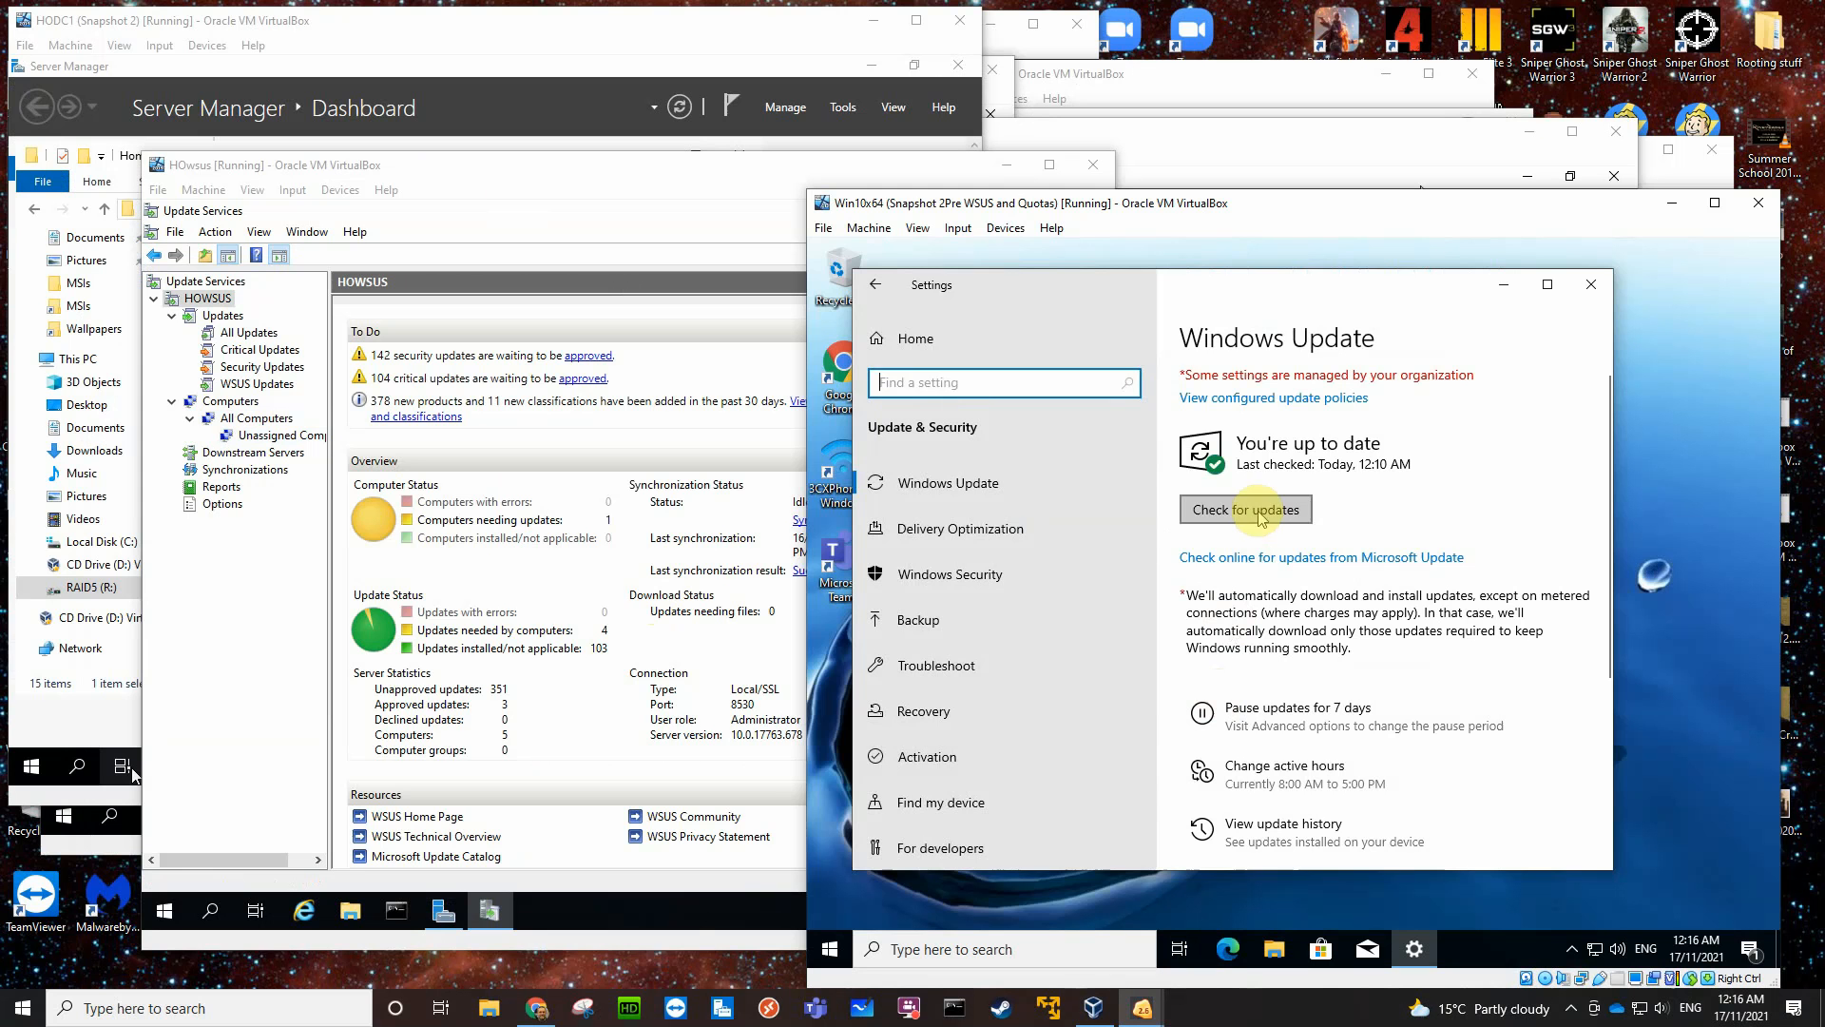
# - List the computers needing updates, select bo1dc1.gwmpbmw.local, and show the Unassigned Computers group
pyautogui.click(515, 520)
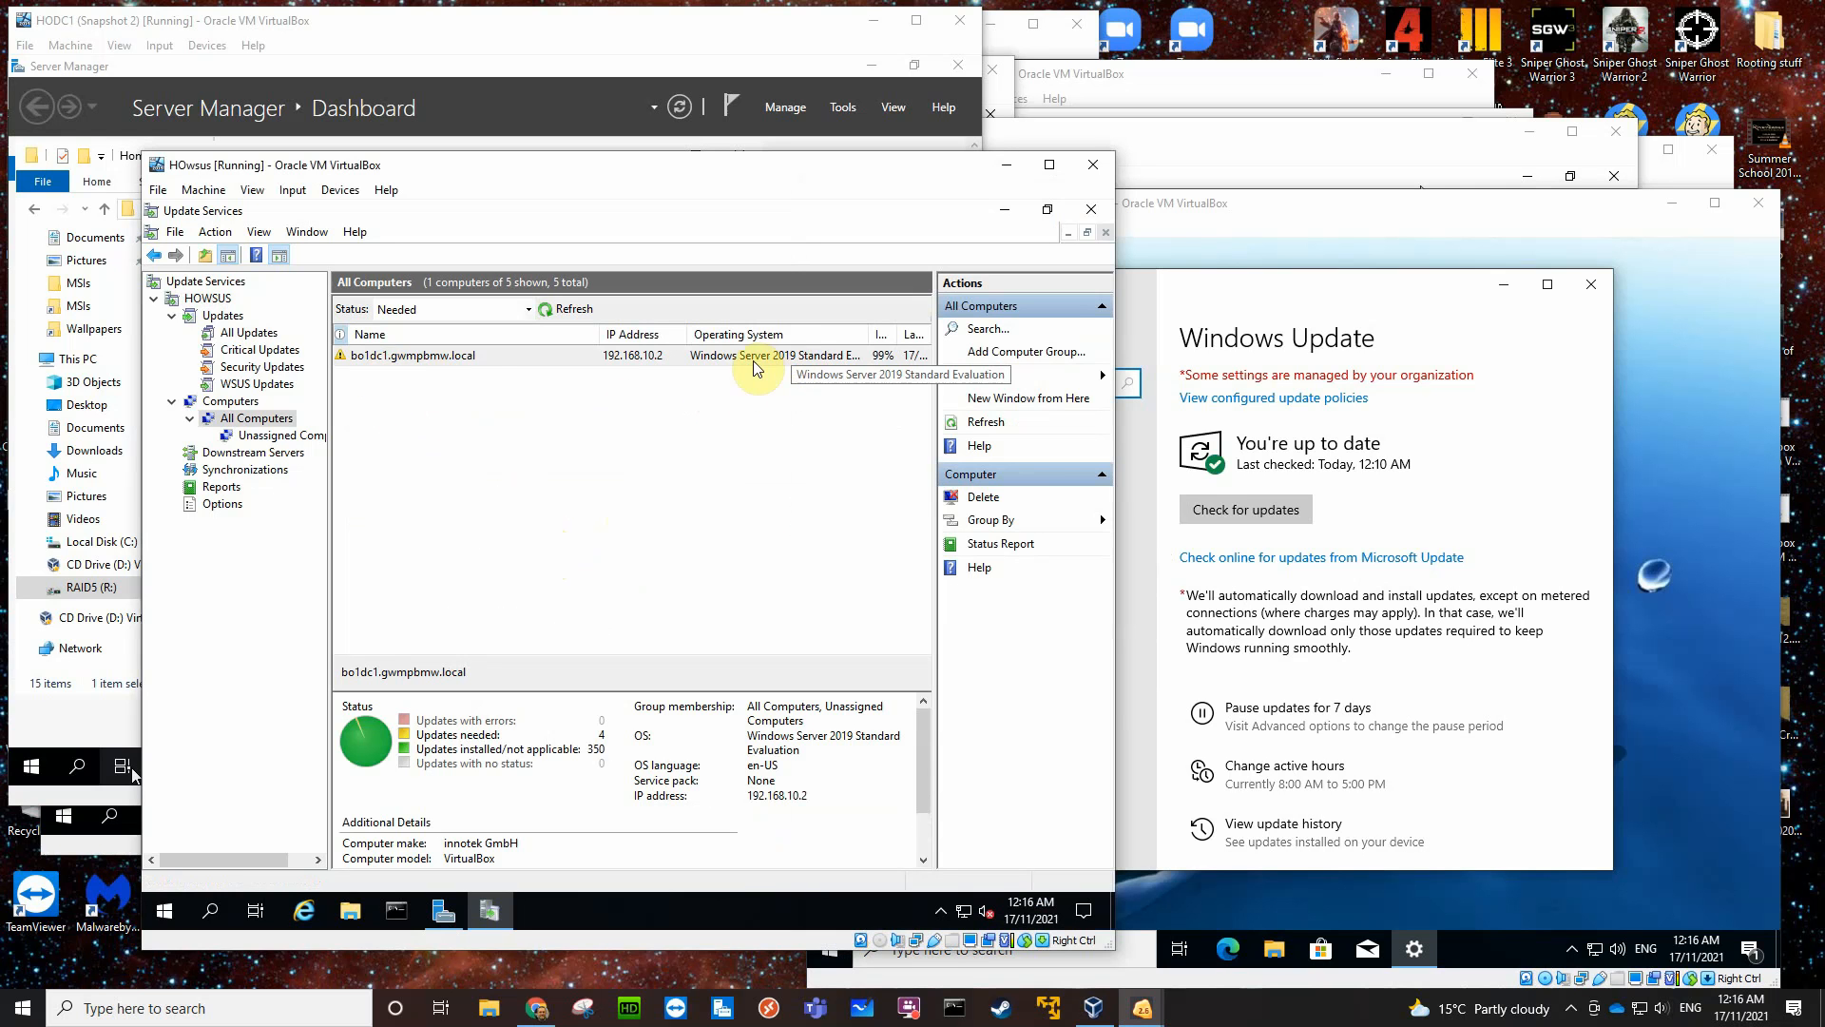
pyautogui.click(404, 356)
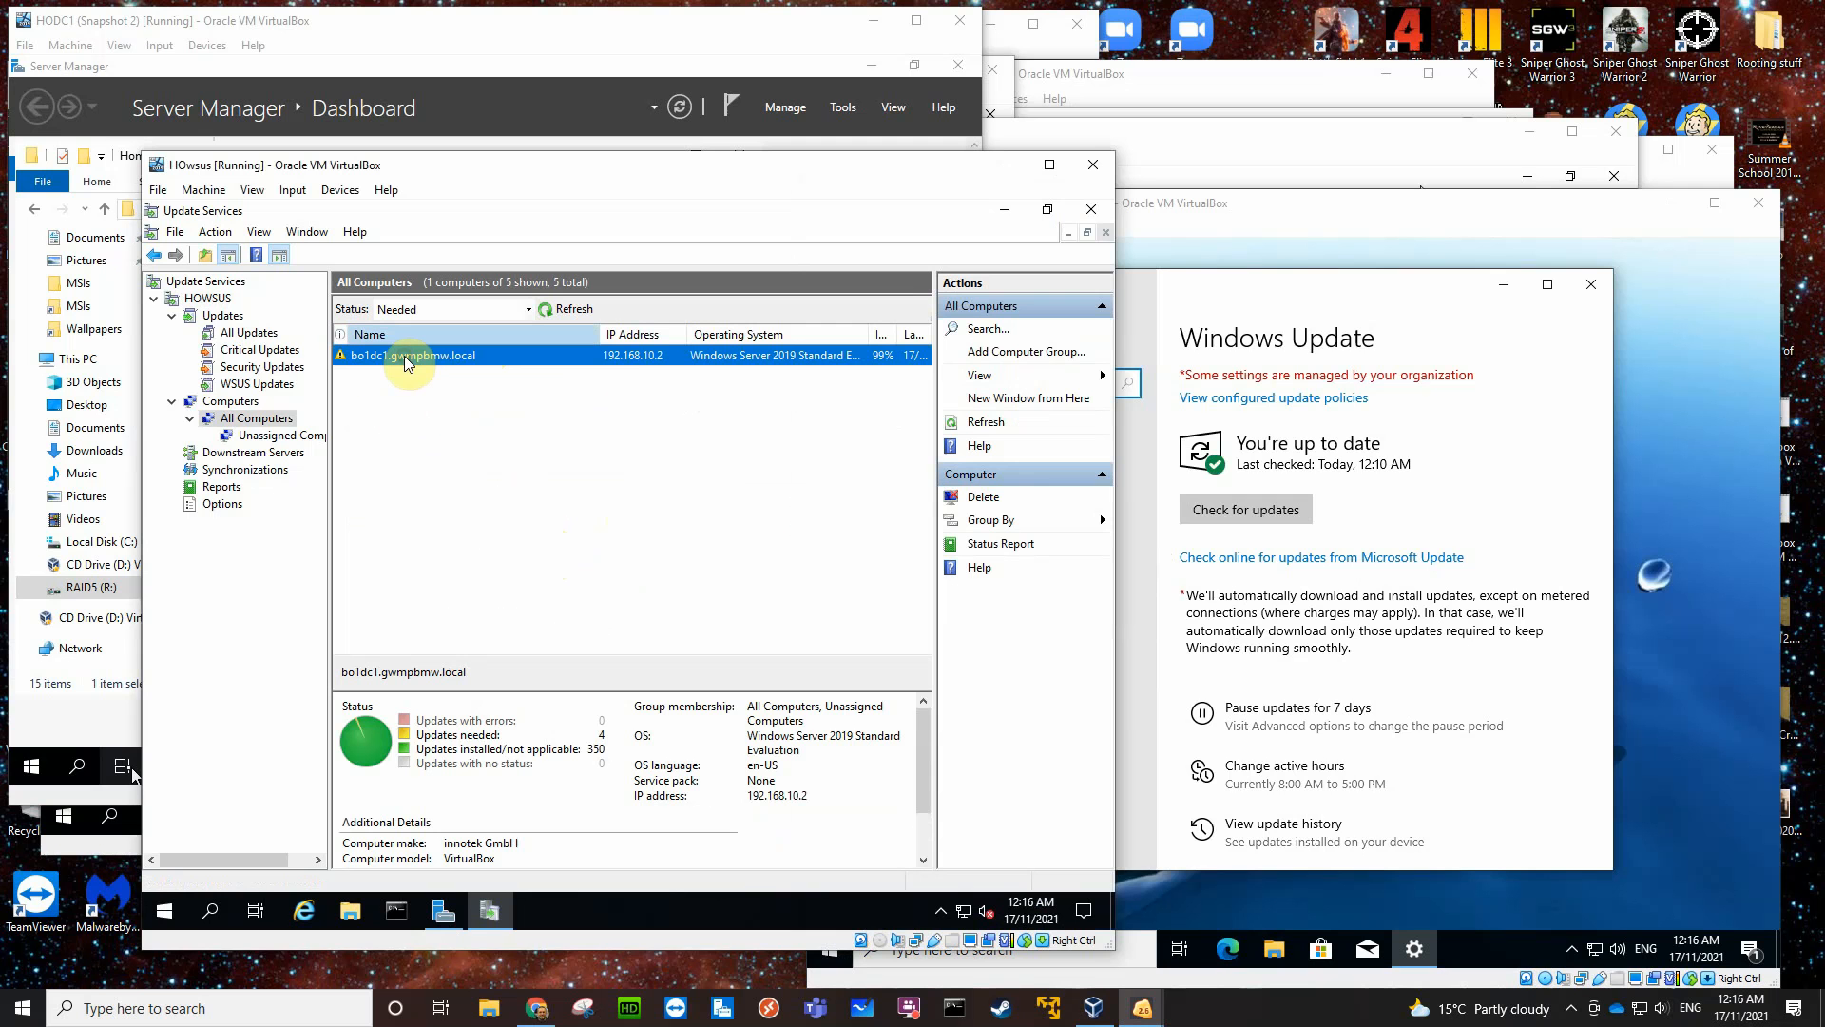
pyautogui.rightClick(403, 356)
pyautogui.click(373, 430)
pyautogui.click(291, 440)
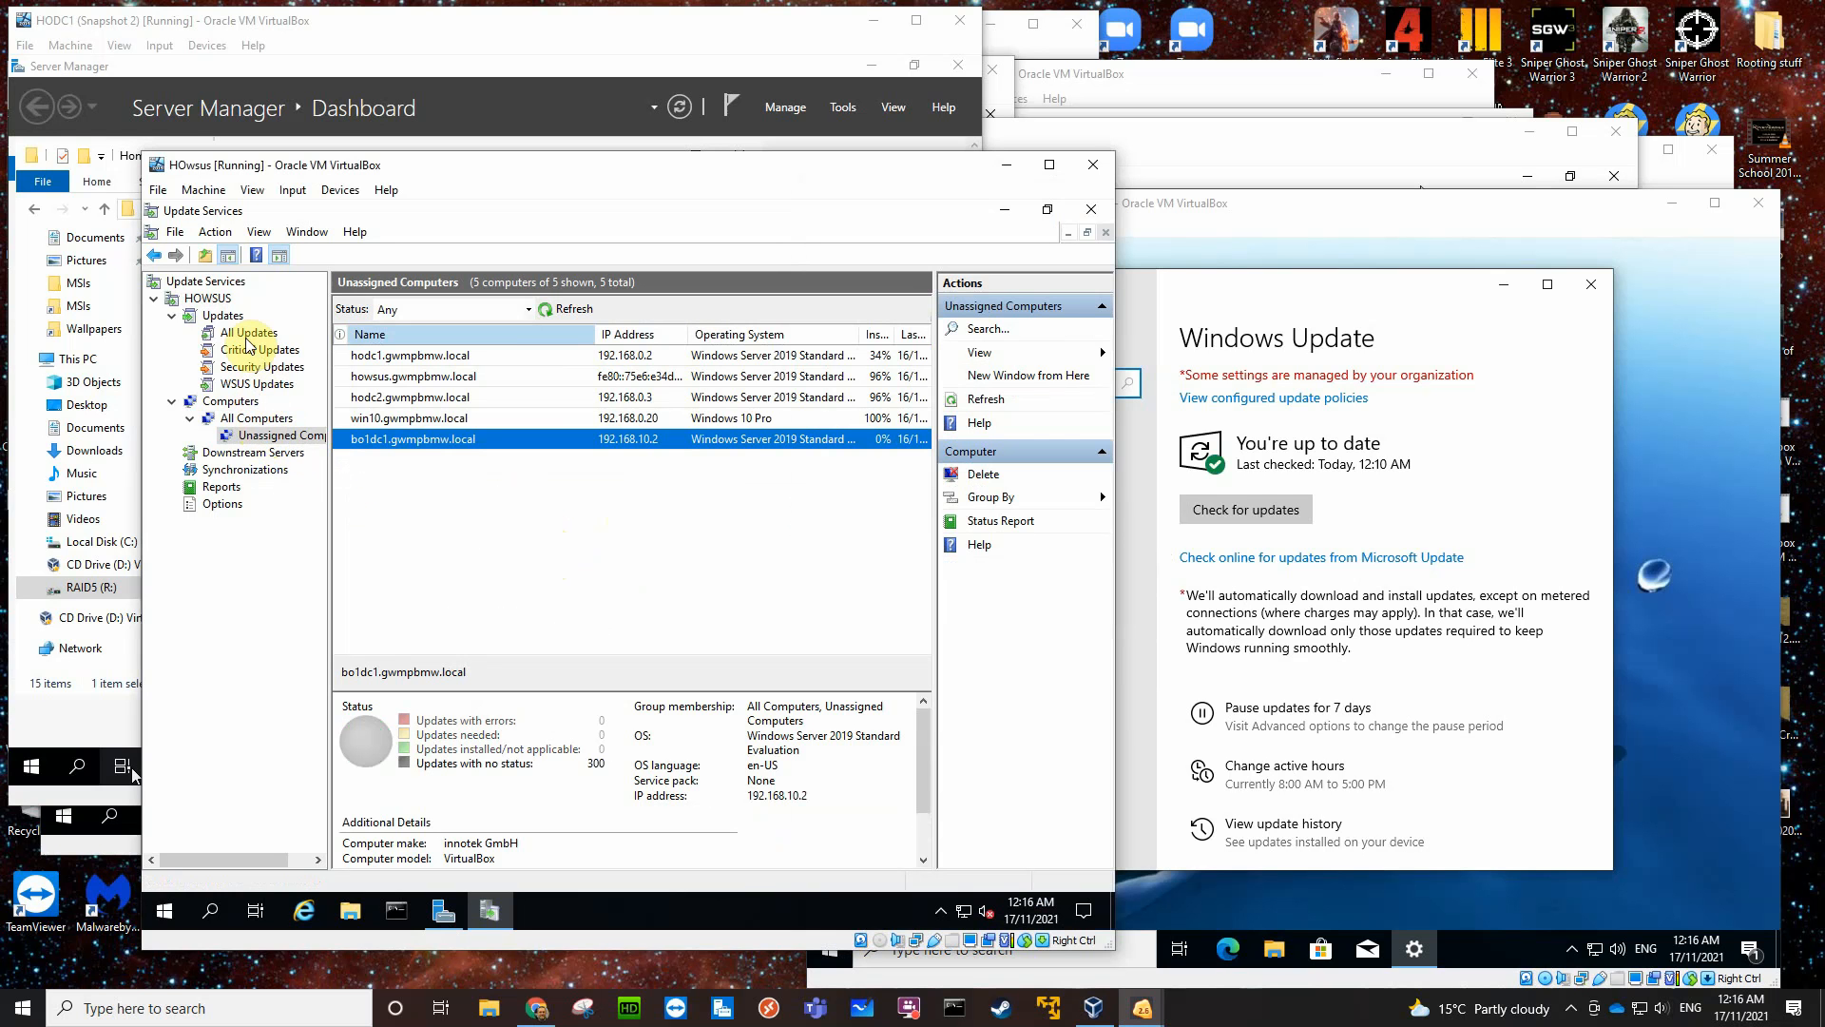
# - Open the updates needed by computers from the HOWSUS overview and widen the Title column
pyautogui.click(210, 298)
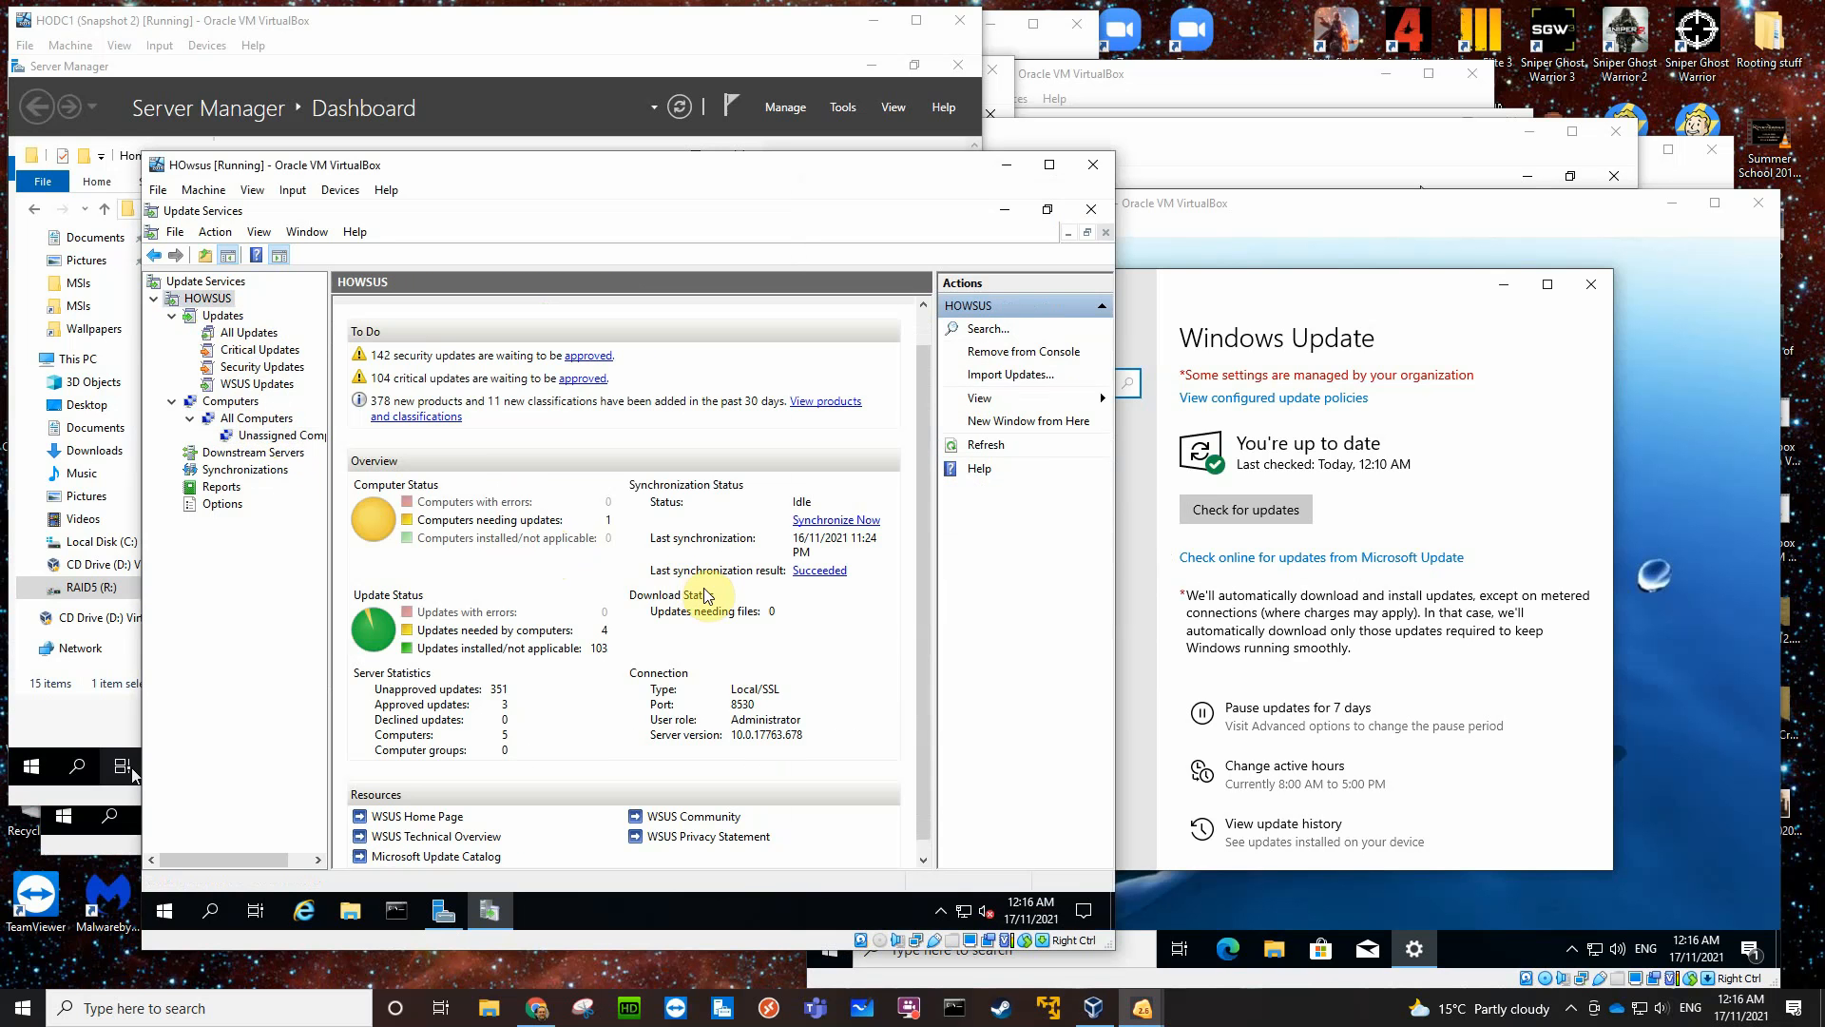
pyautogui.click(533, 632)
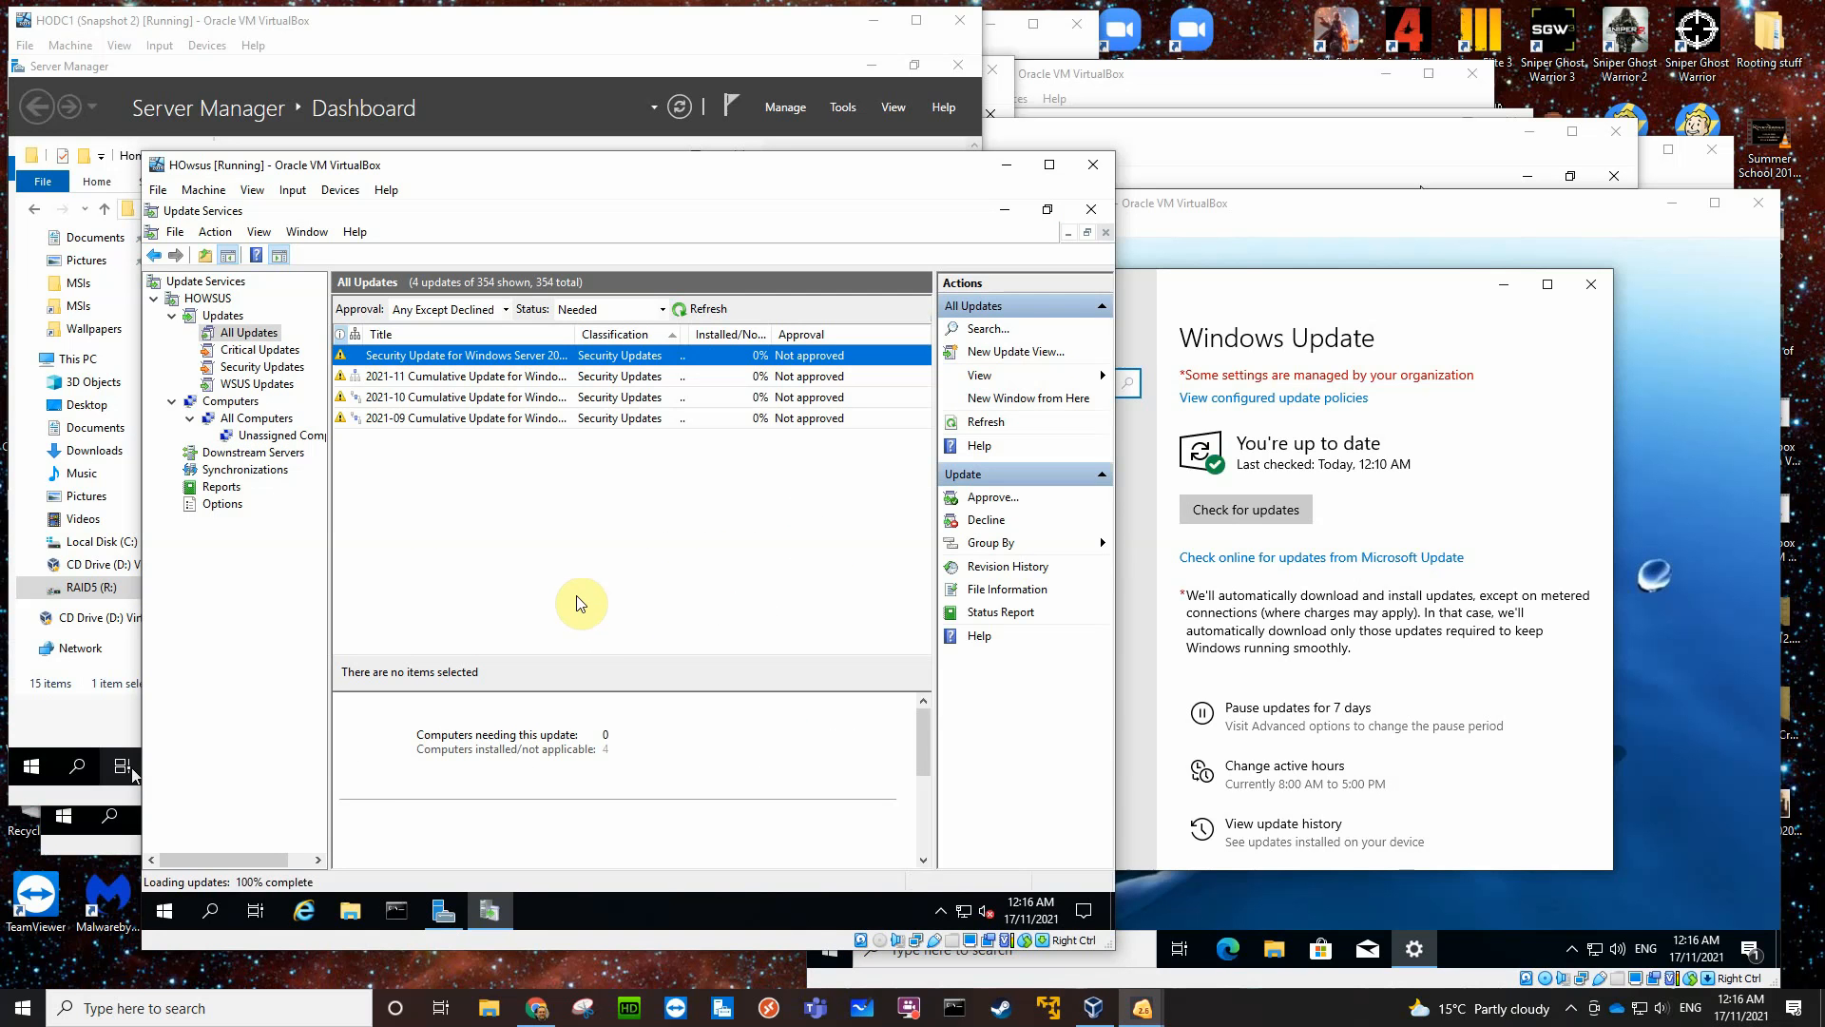
pyautogui.moveTo(573, 334); pyautogui.dragTo(659, 334)
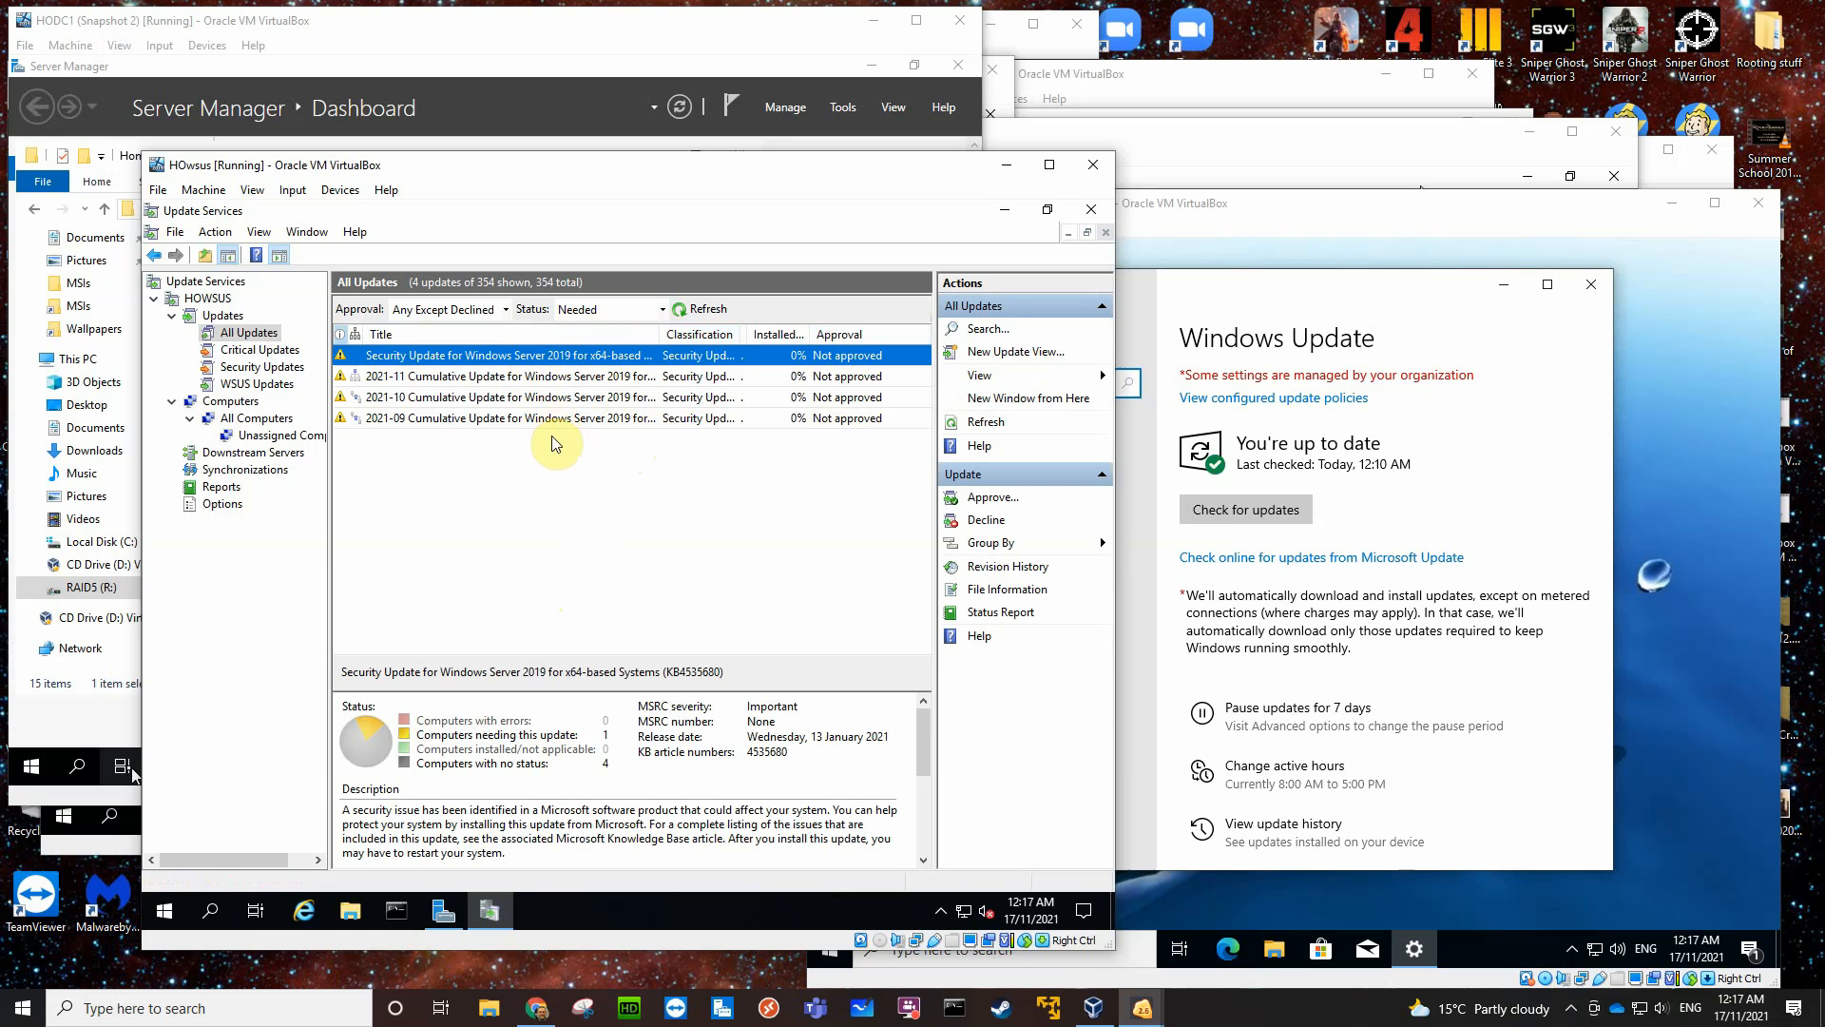
# - Approve all four listed Windows Server 2019 updates for install on the Unassigned Computers group
pyautogui.keyDown('shift'); pyautogui.click(580, 423); pyautogui.keyUp('shift')
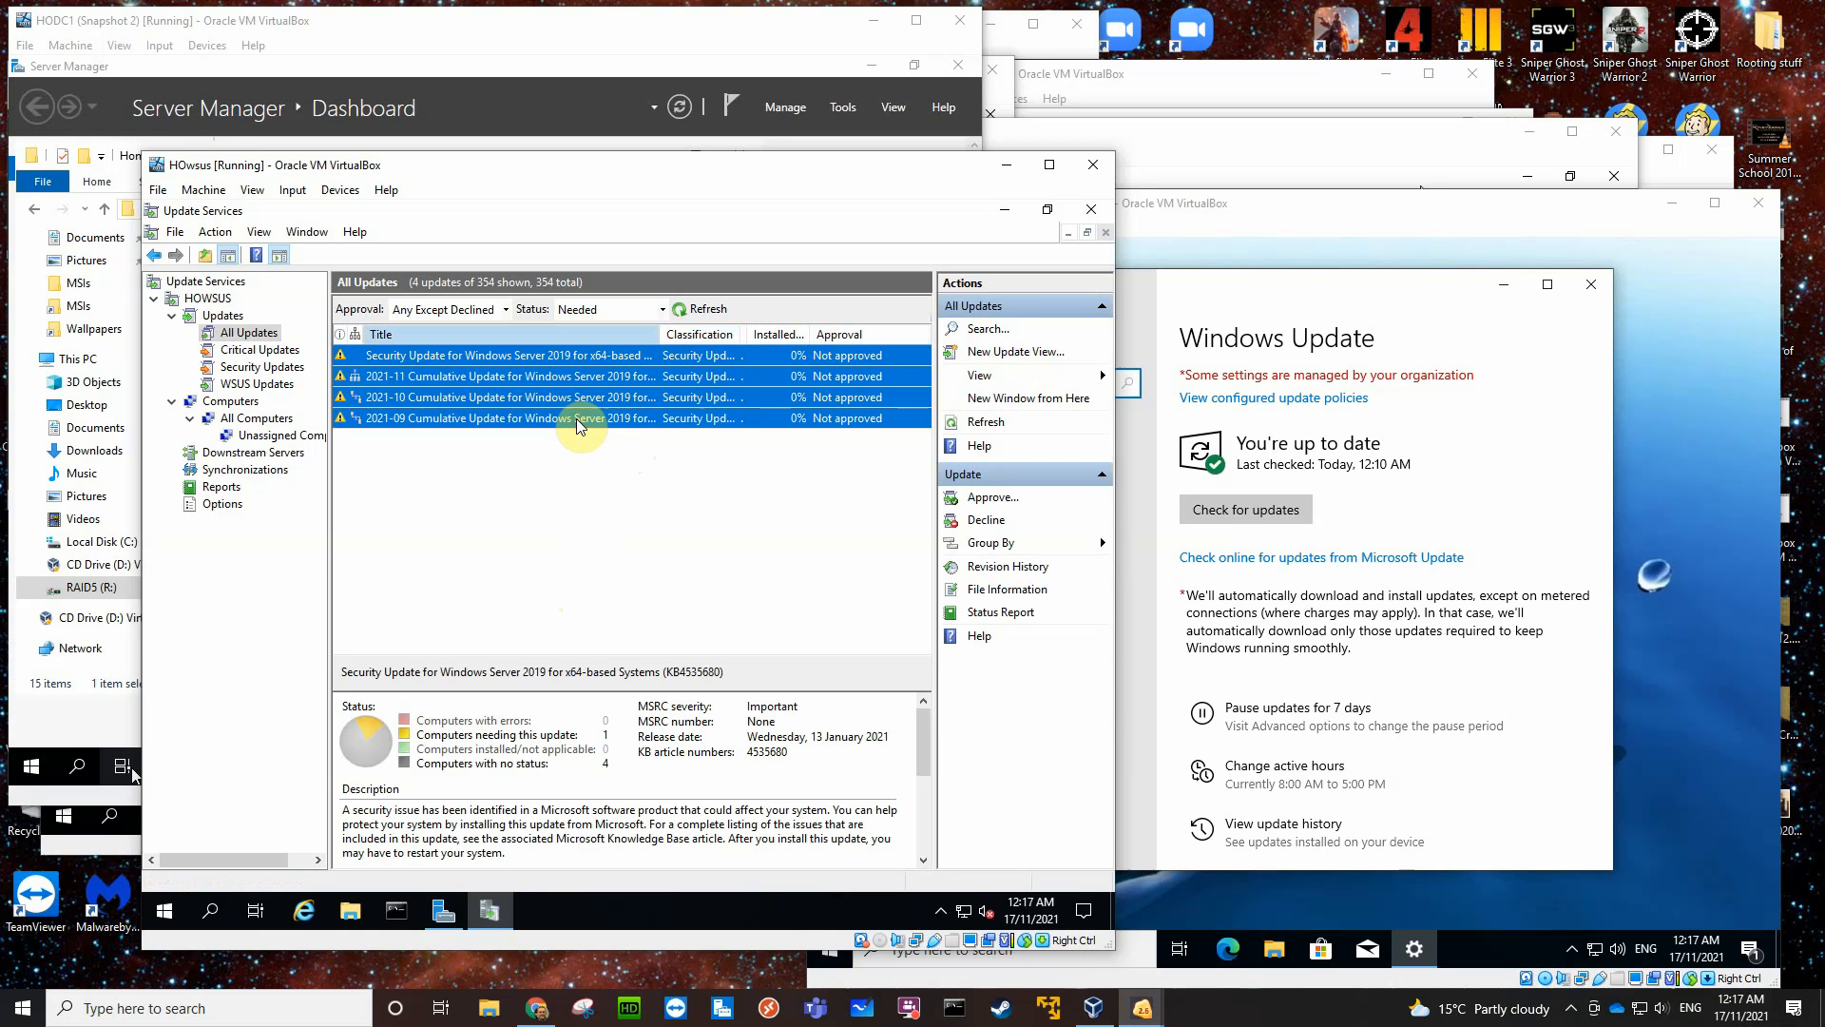
pyautogui.rightClick(590, 363)
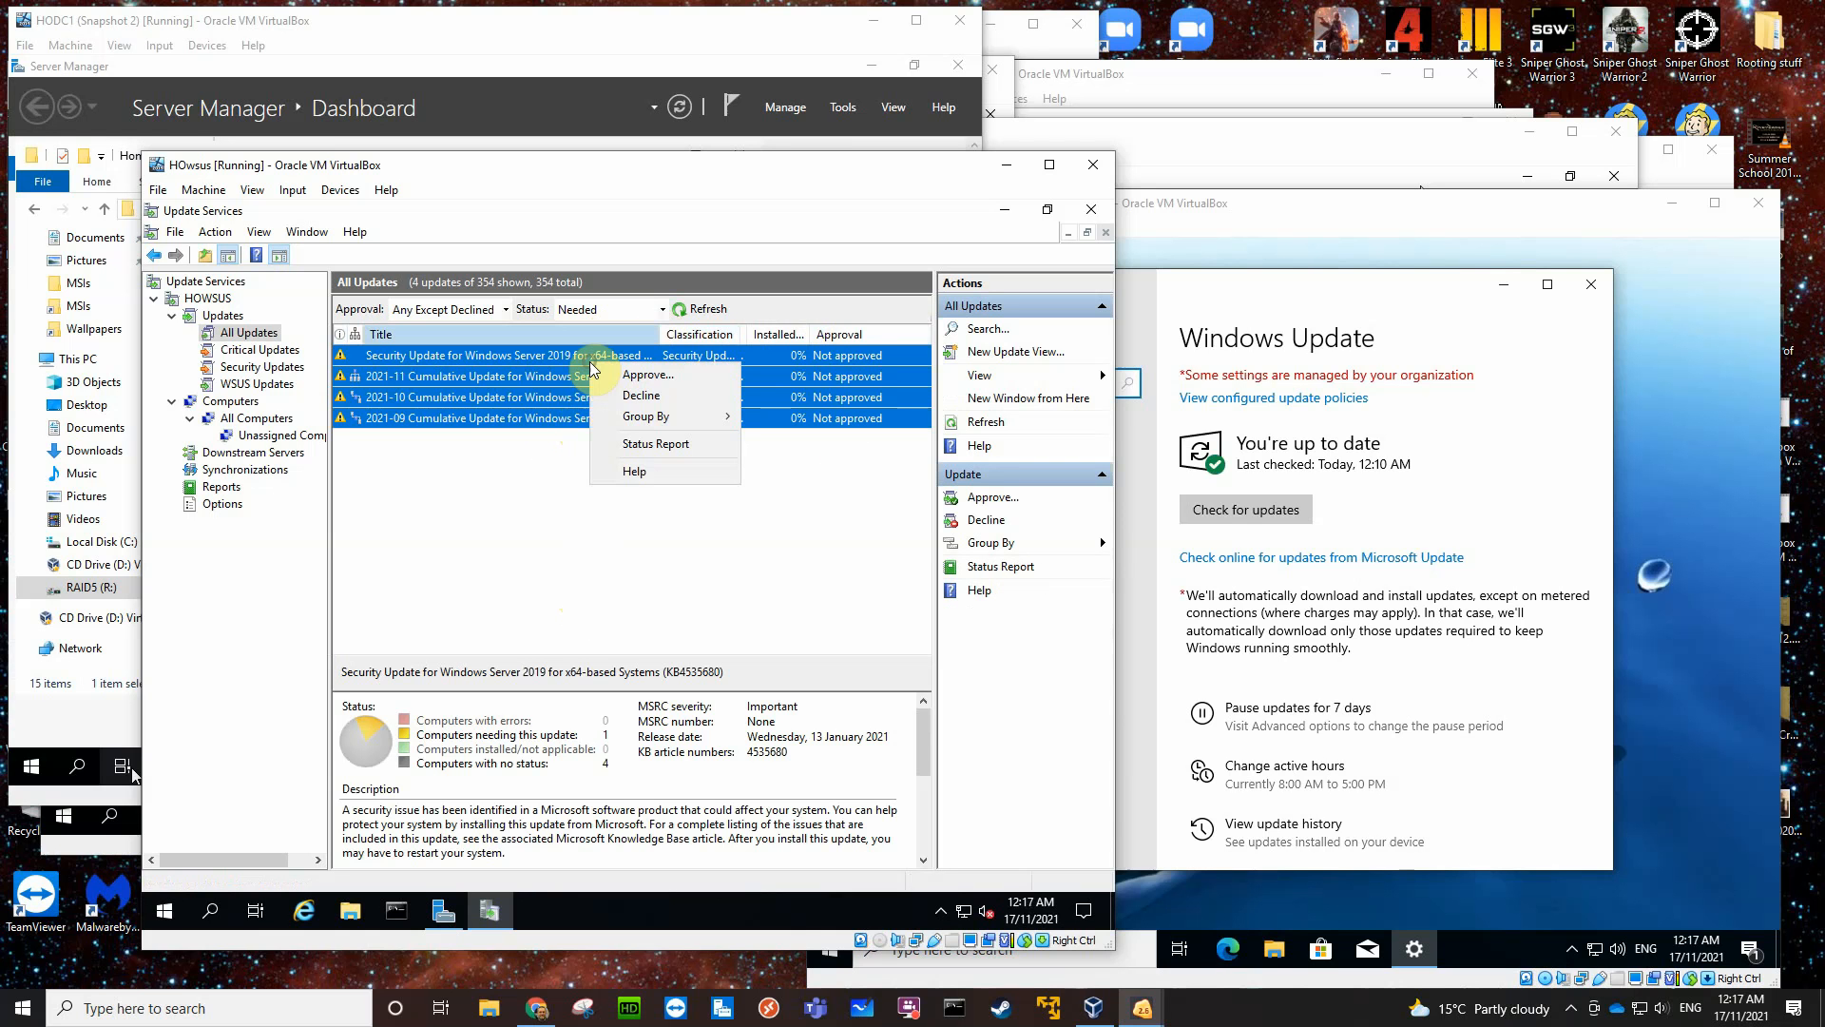
pyautogui.click(628, 378)
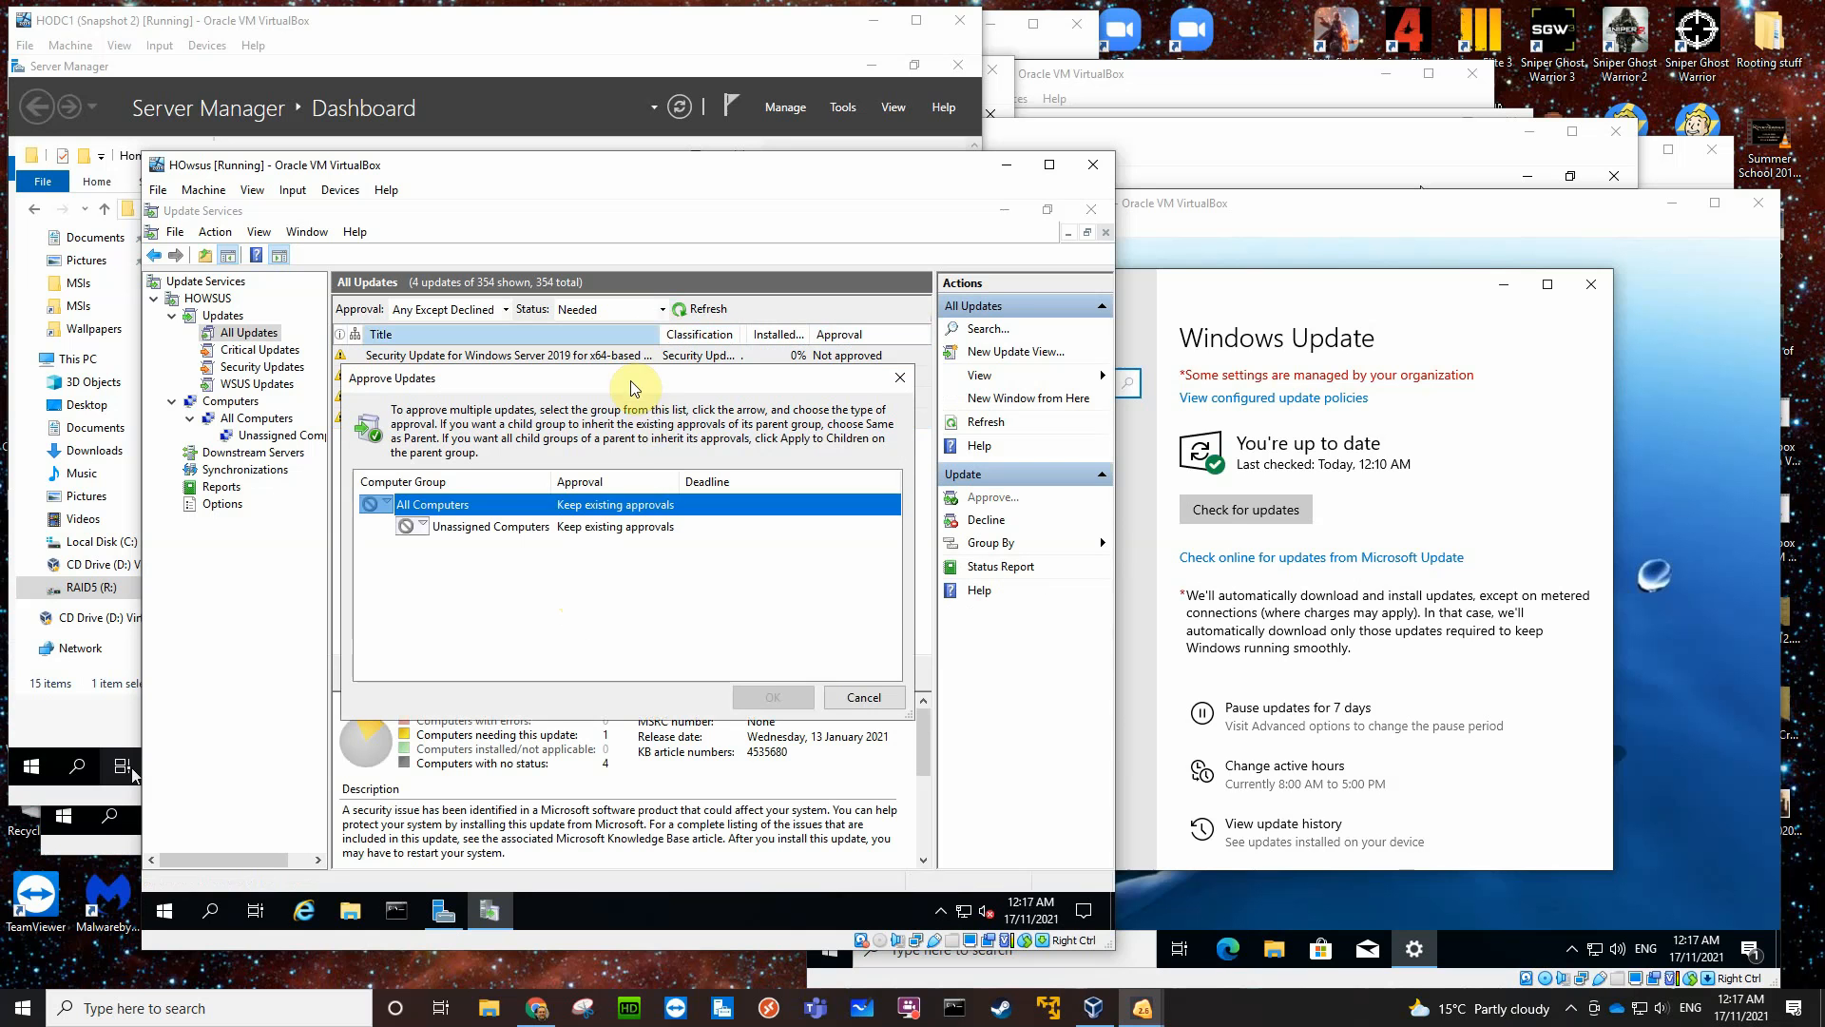
pyautogui.click(420, 525)
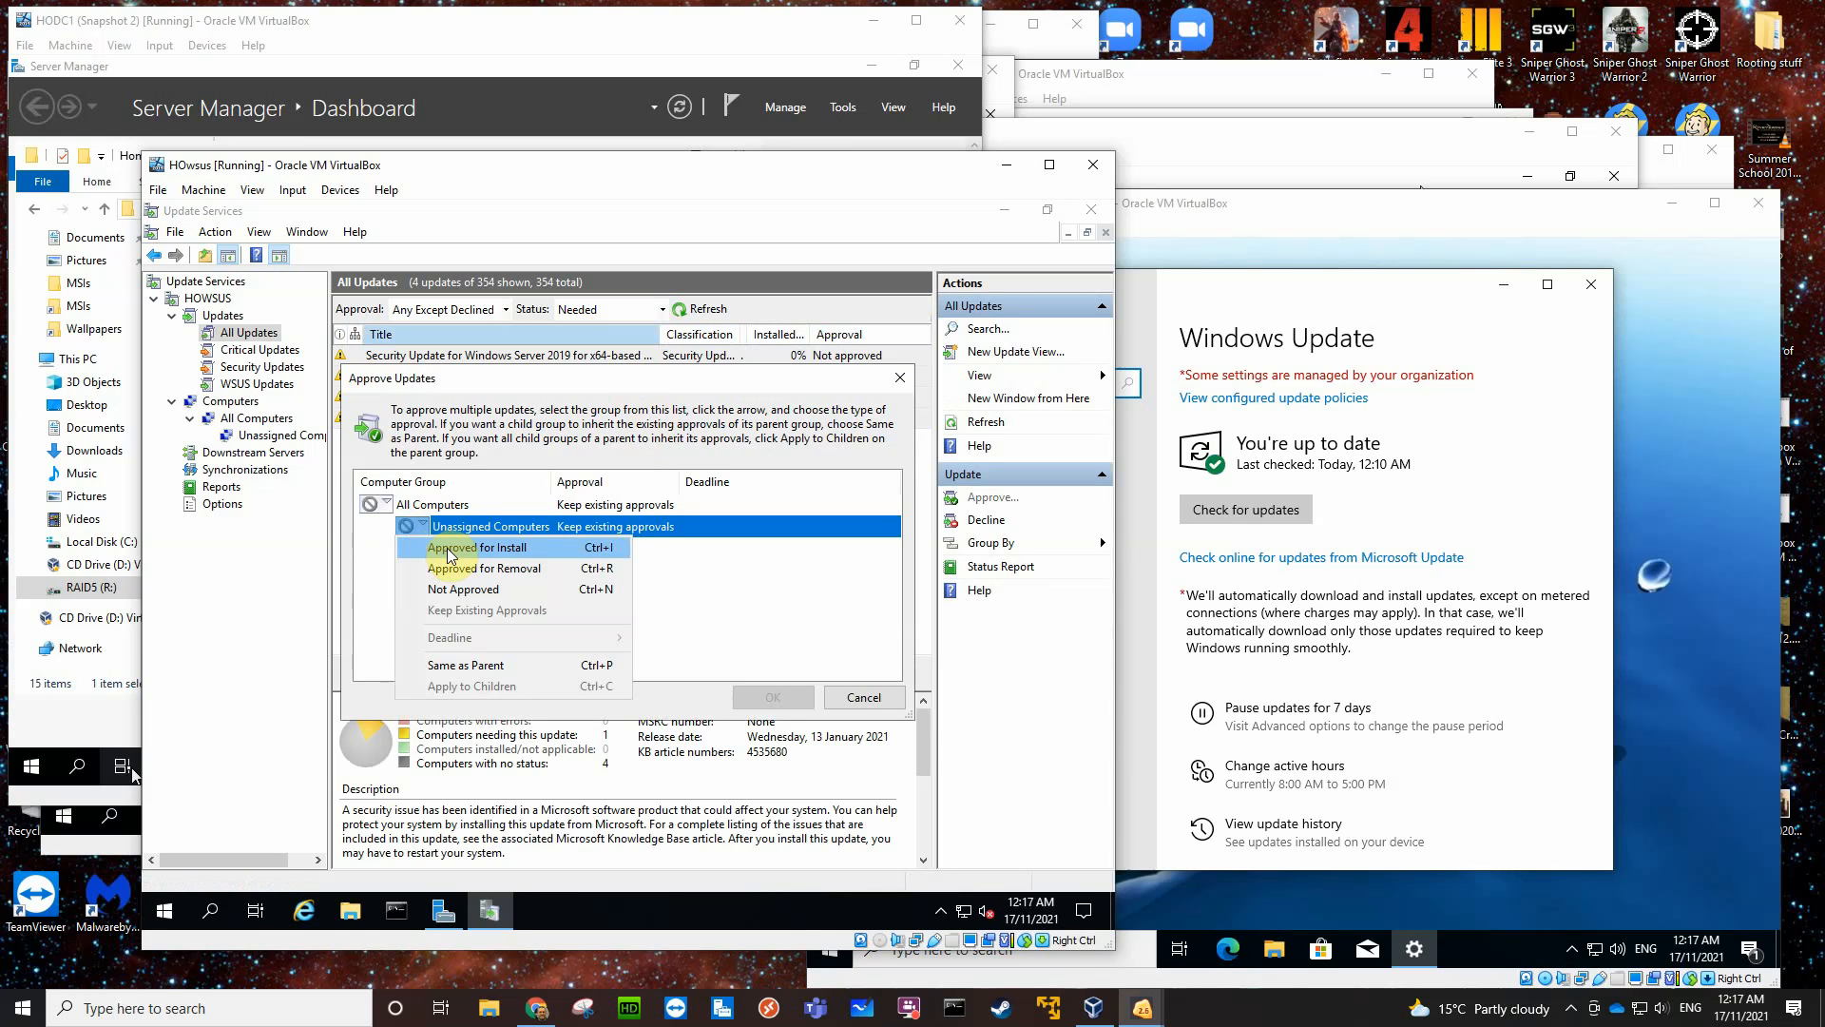
pyautogui.click(448, 550)
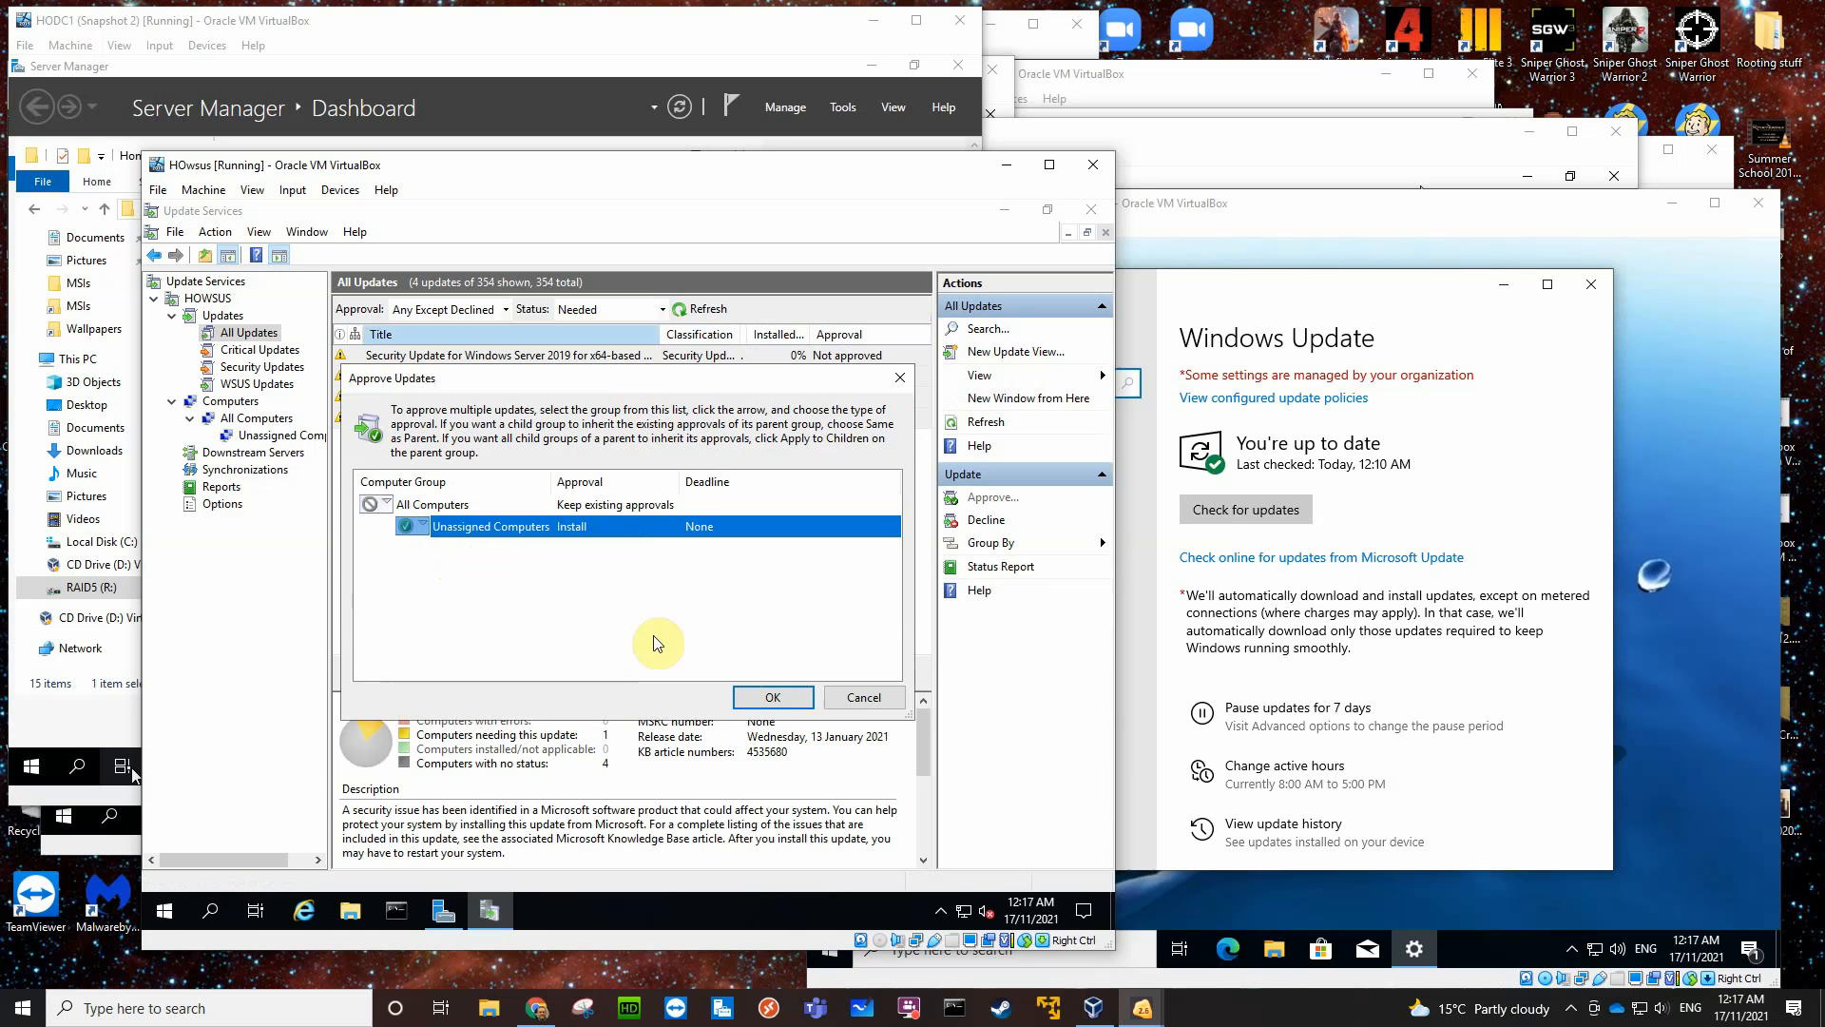
pyautogui.click(765, 699)
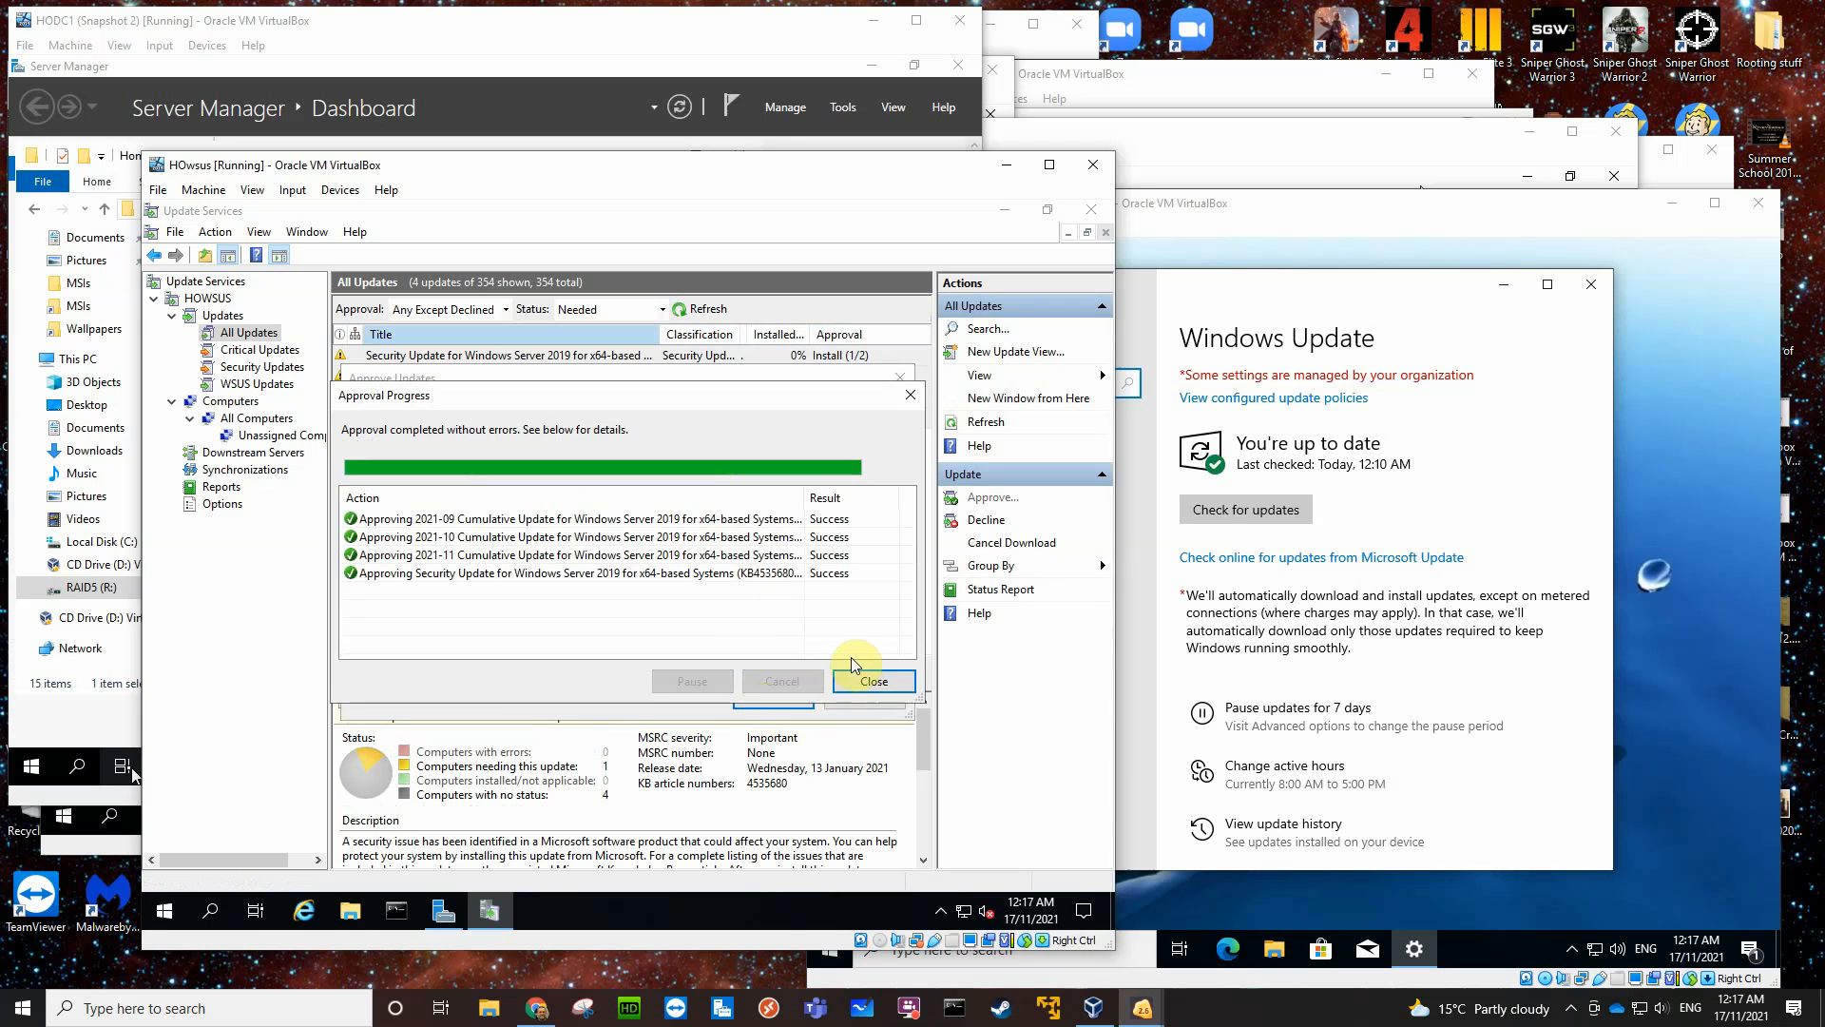
pyautogui.click(867, 680)
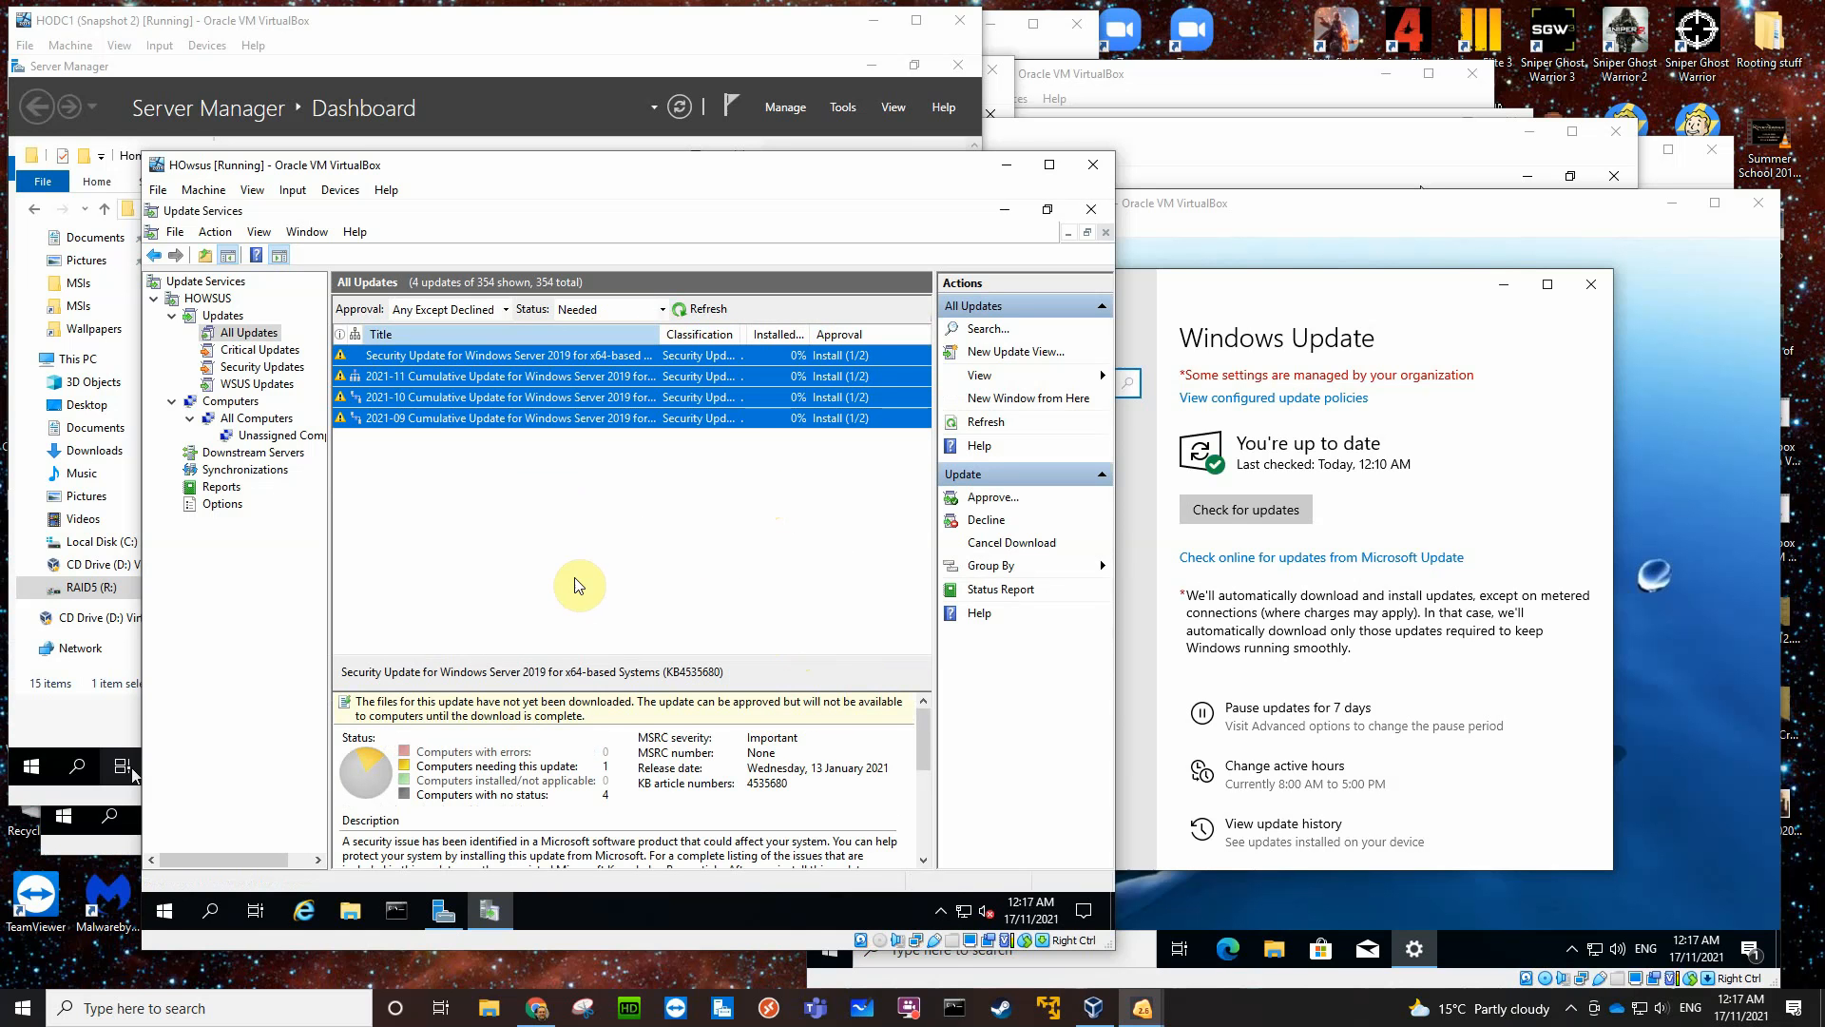
# - Set the updates' approval filter to Approved and list the computers needing updates from the HOWSUS overview
pyautogui.click(506, 310)
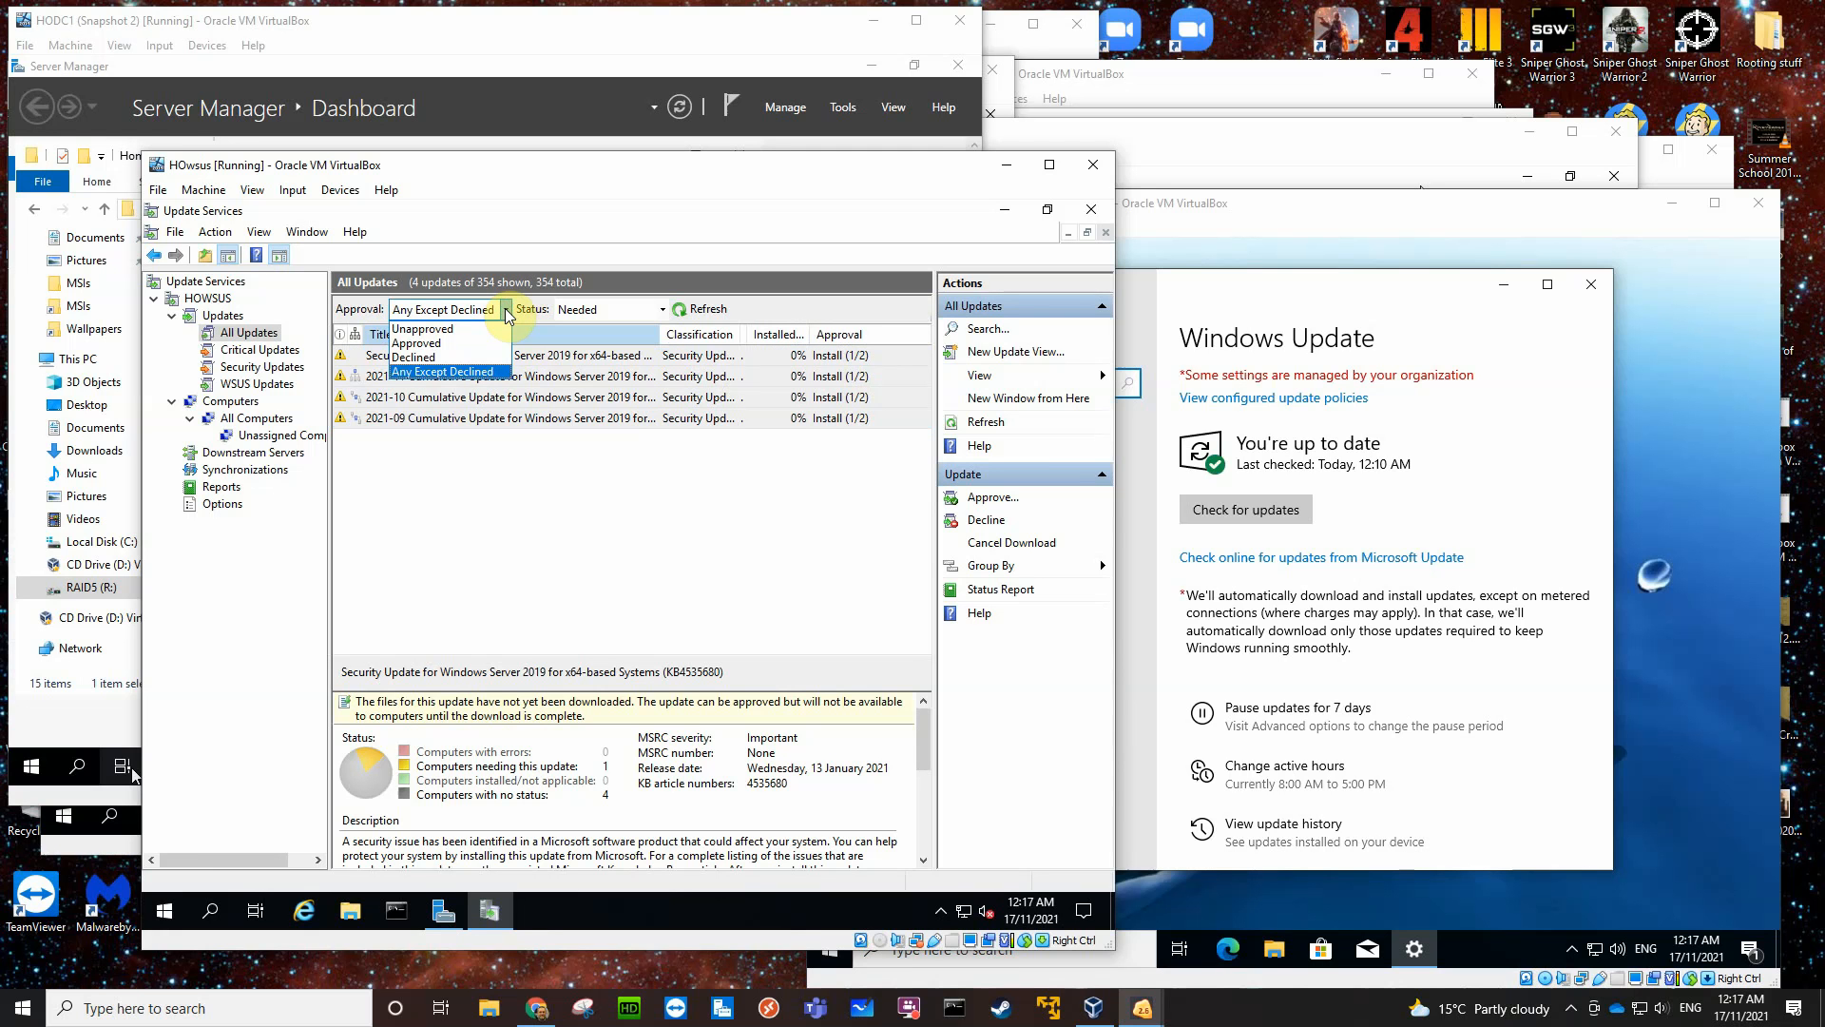
pyautogui.click(440, 343)
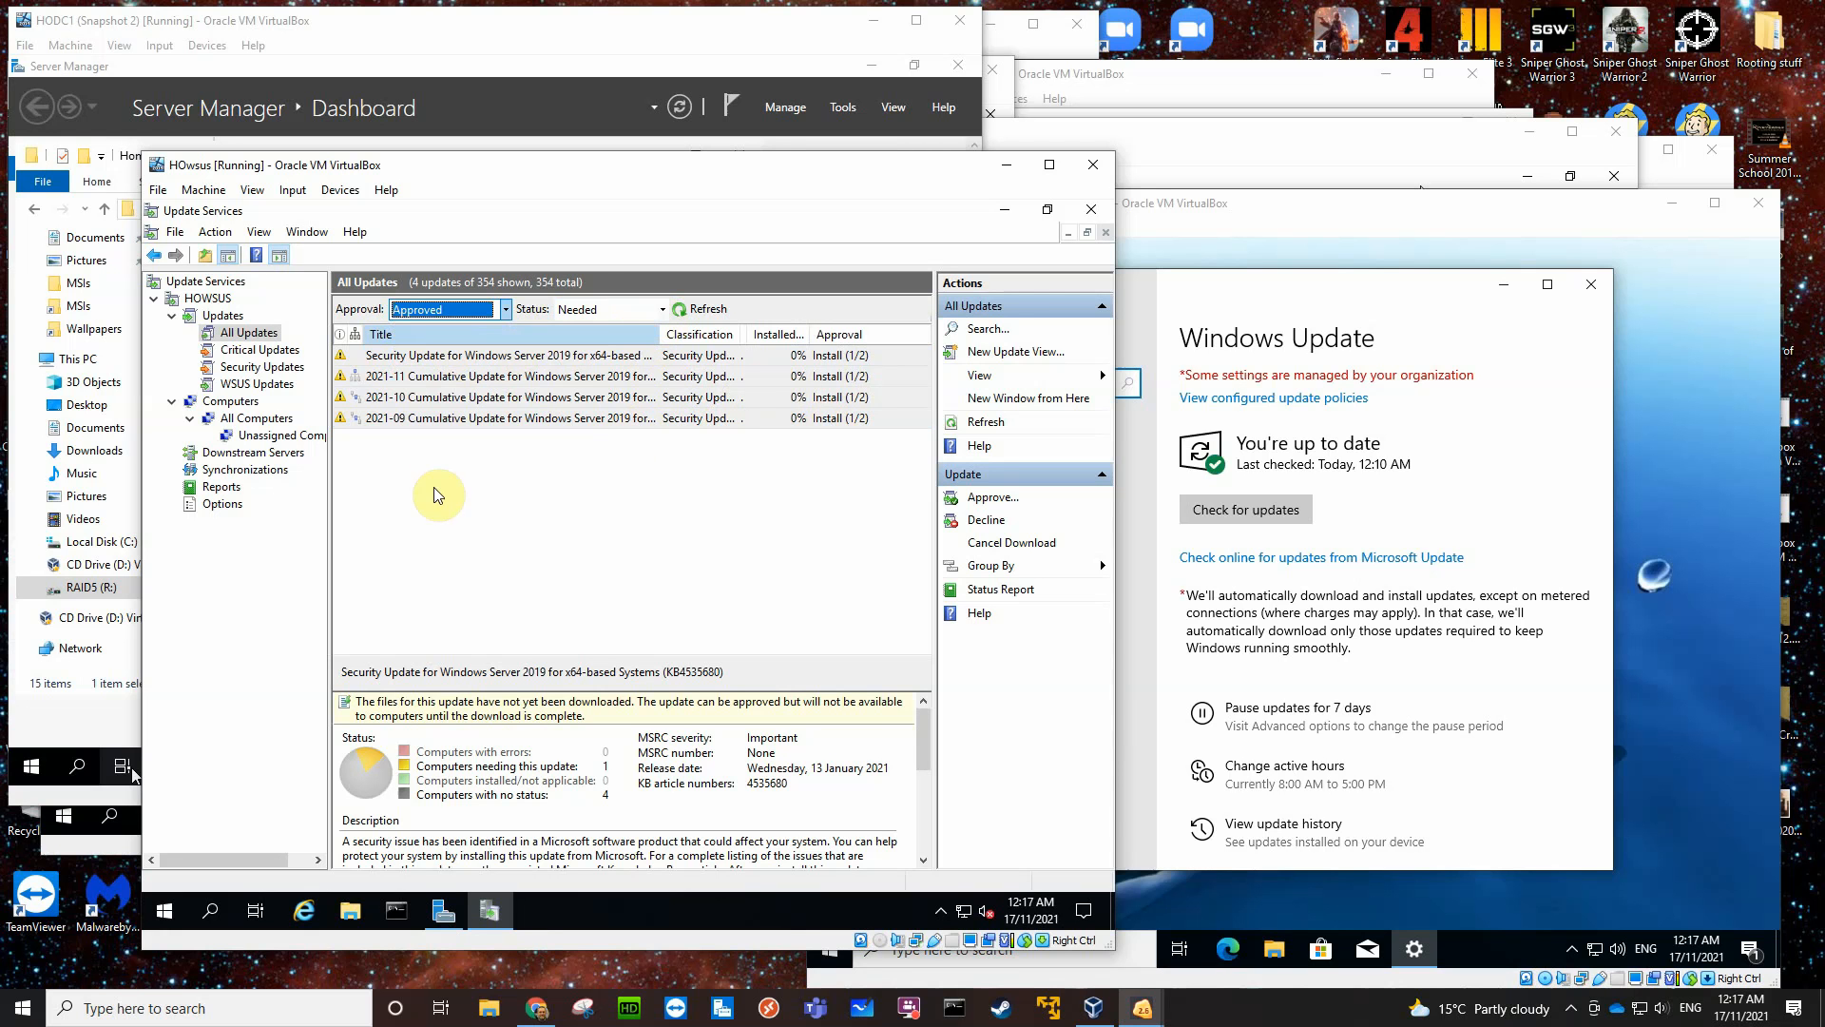
pyautogui.click(199, 297)
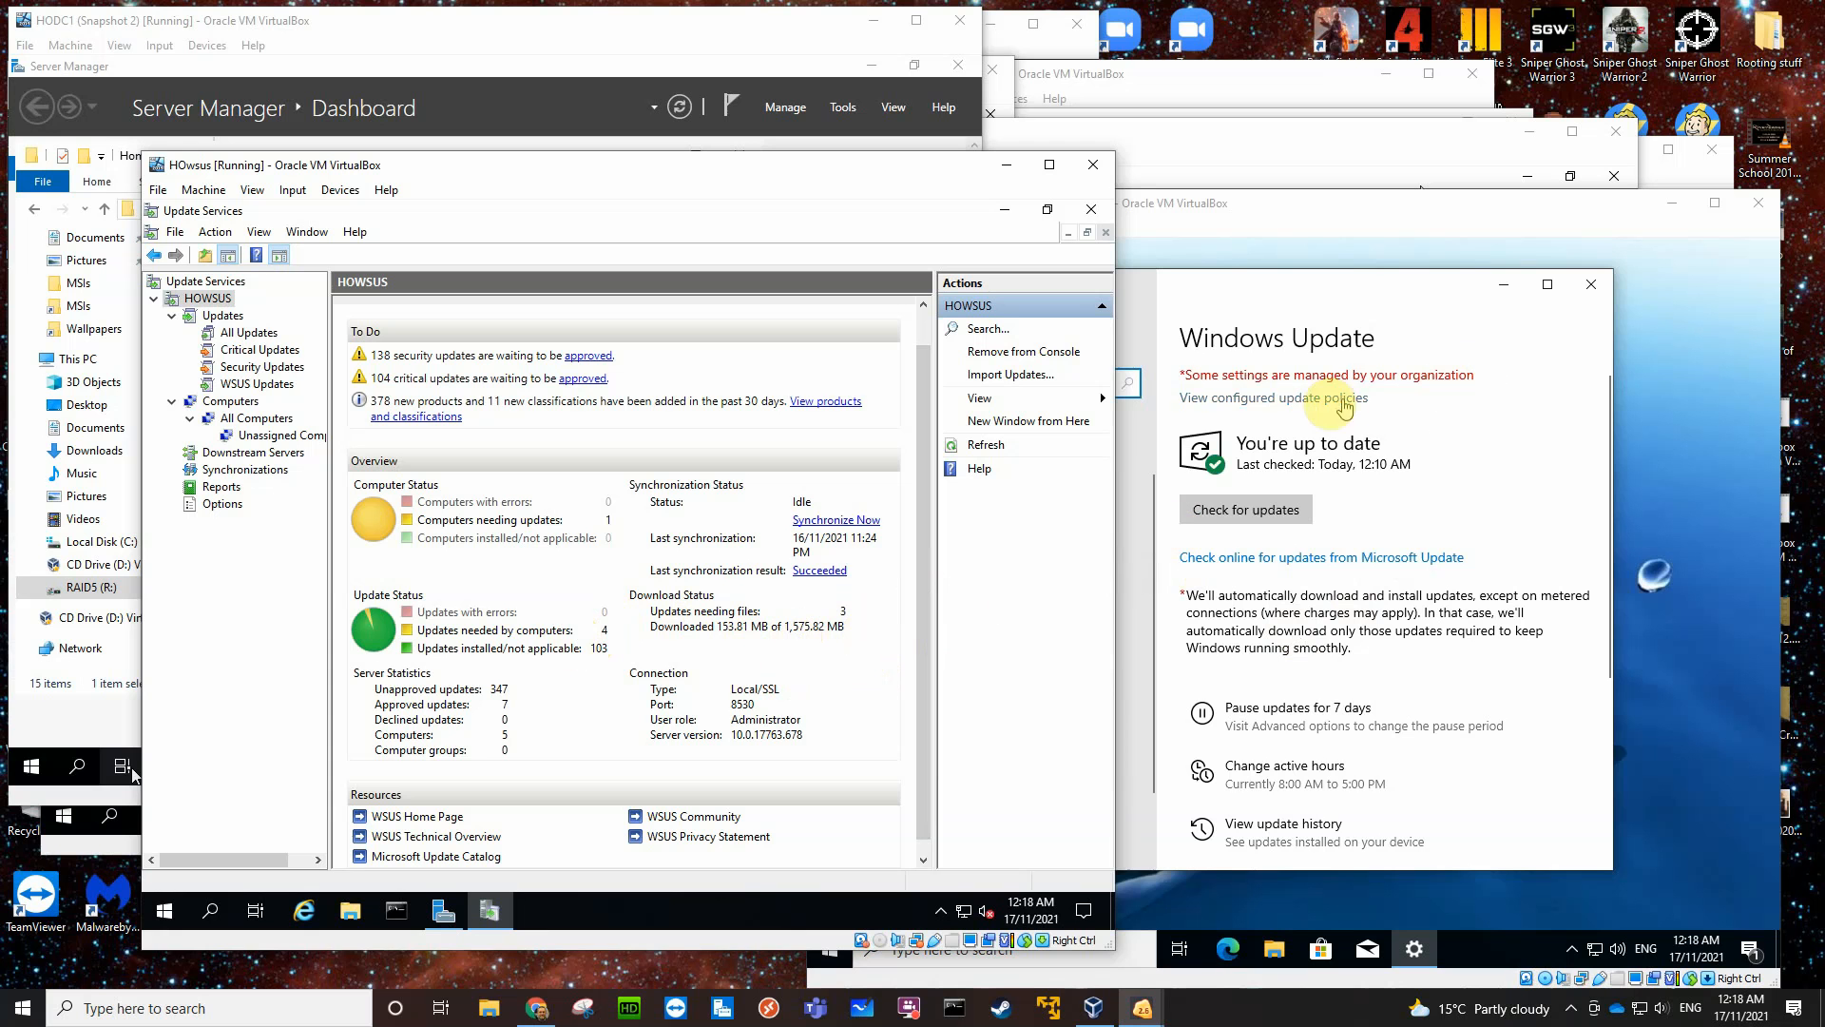
pyautogui.click(503, 521)
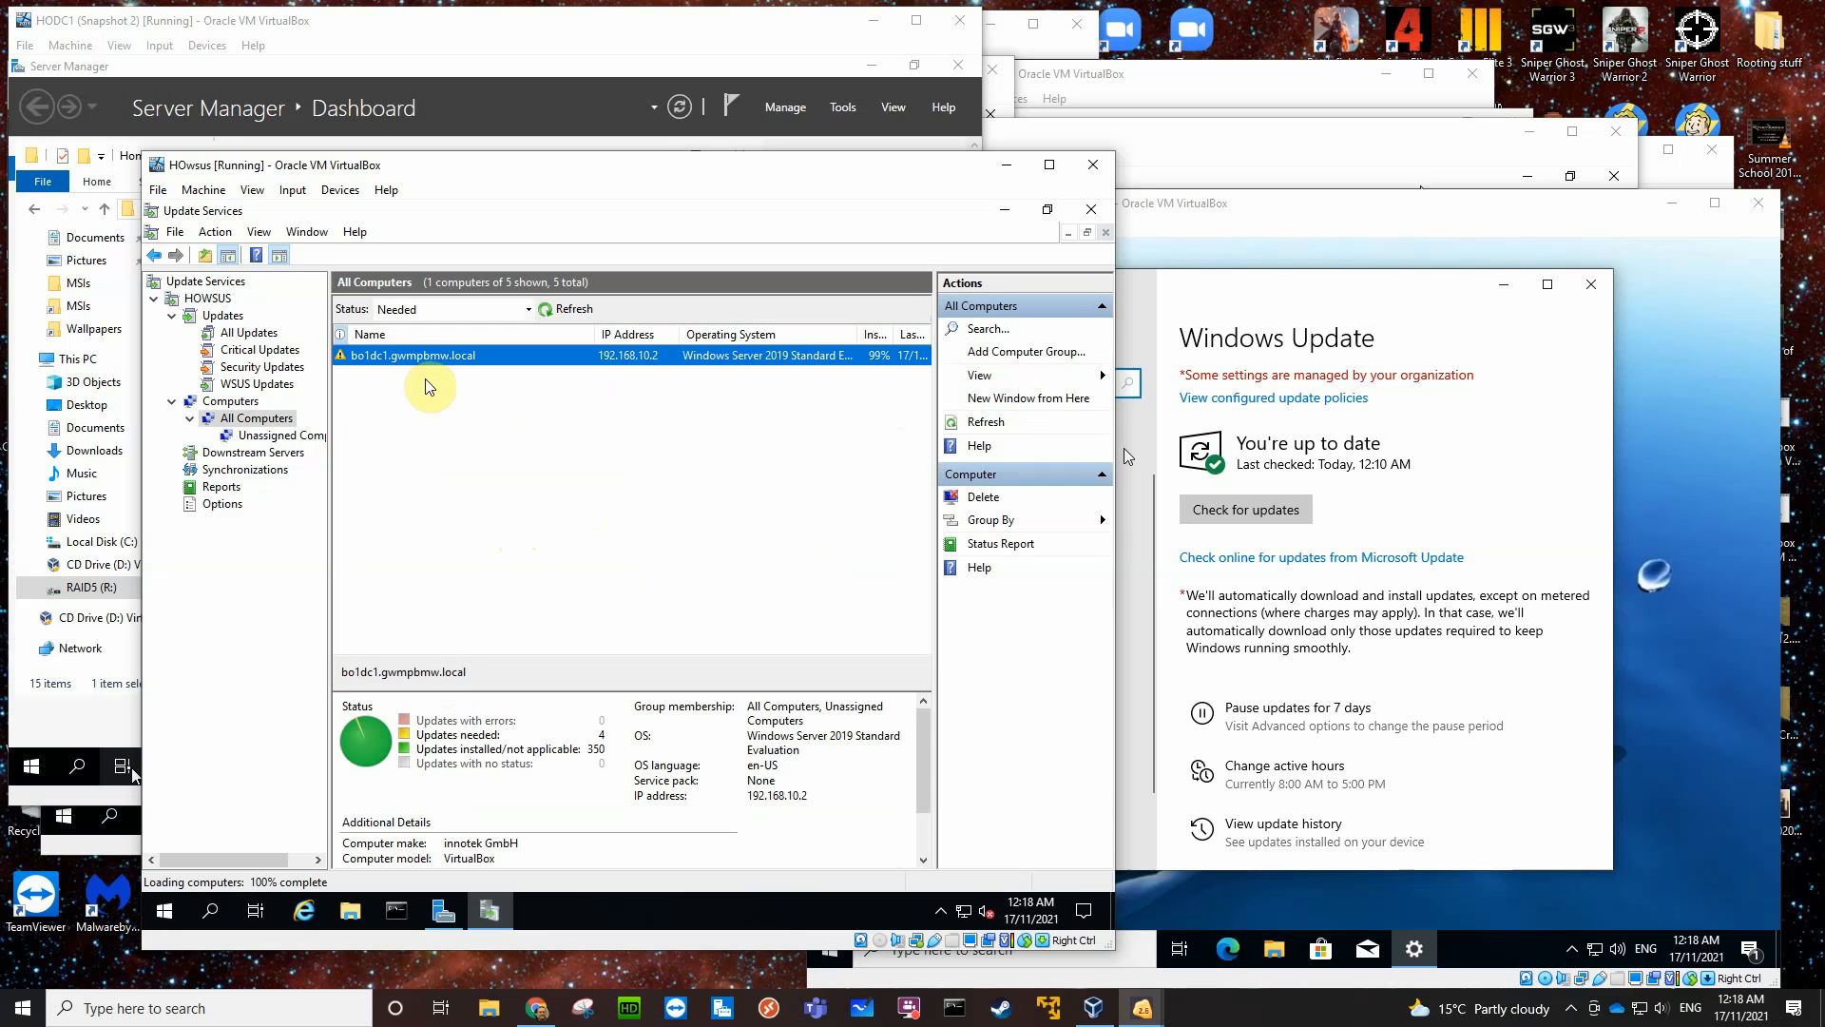
# - Minimize the Win10x64 and HOWWW virtual machine windows to reach the servers behind them
pyautogui.click(1674, 206)
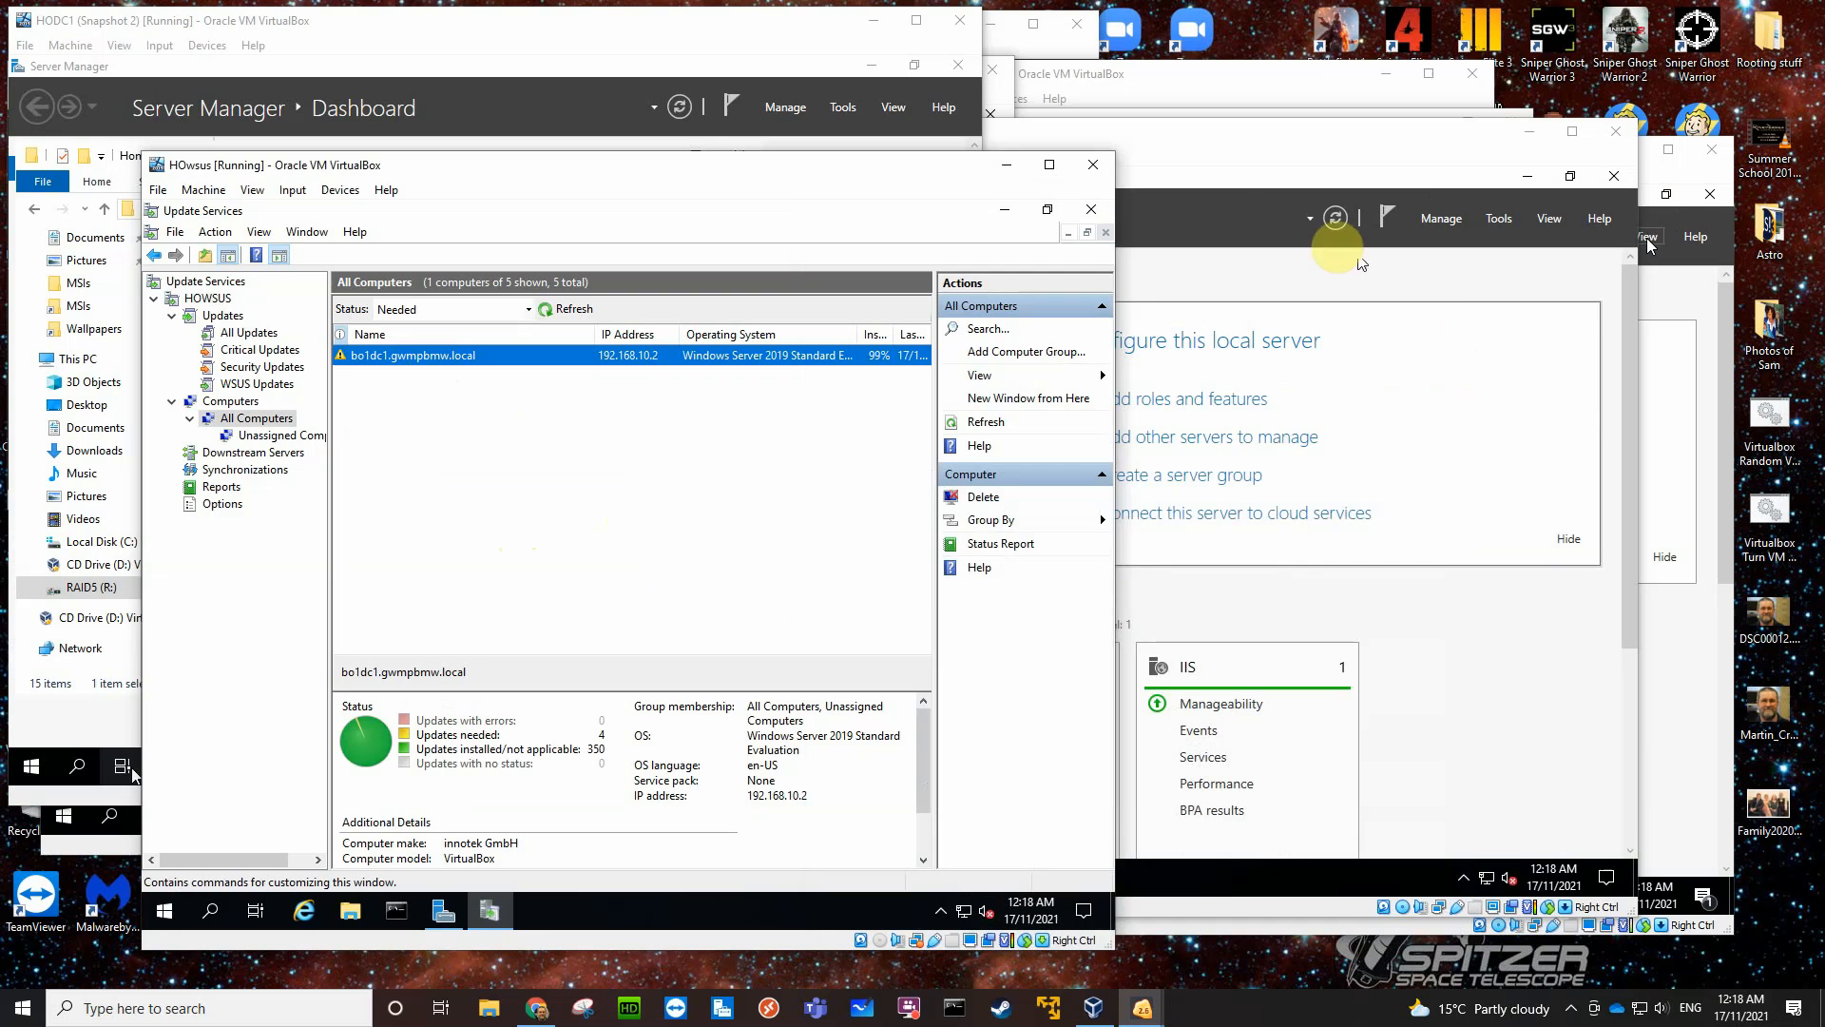
pyautogui.click(1257, 145)
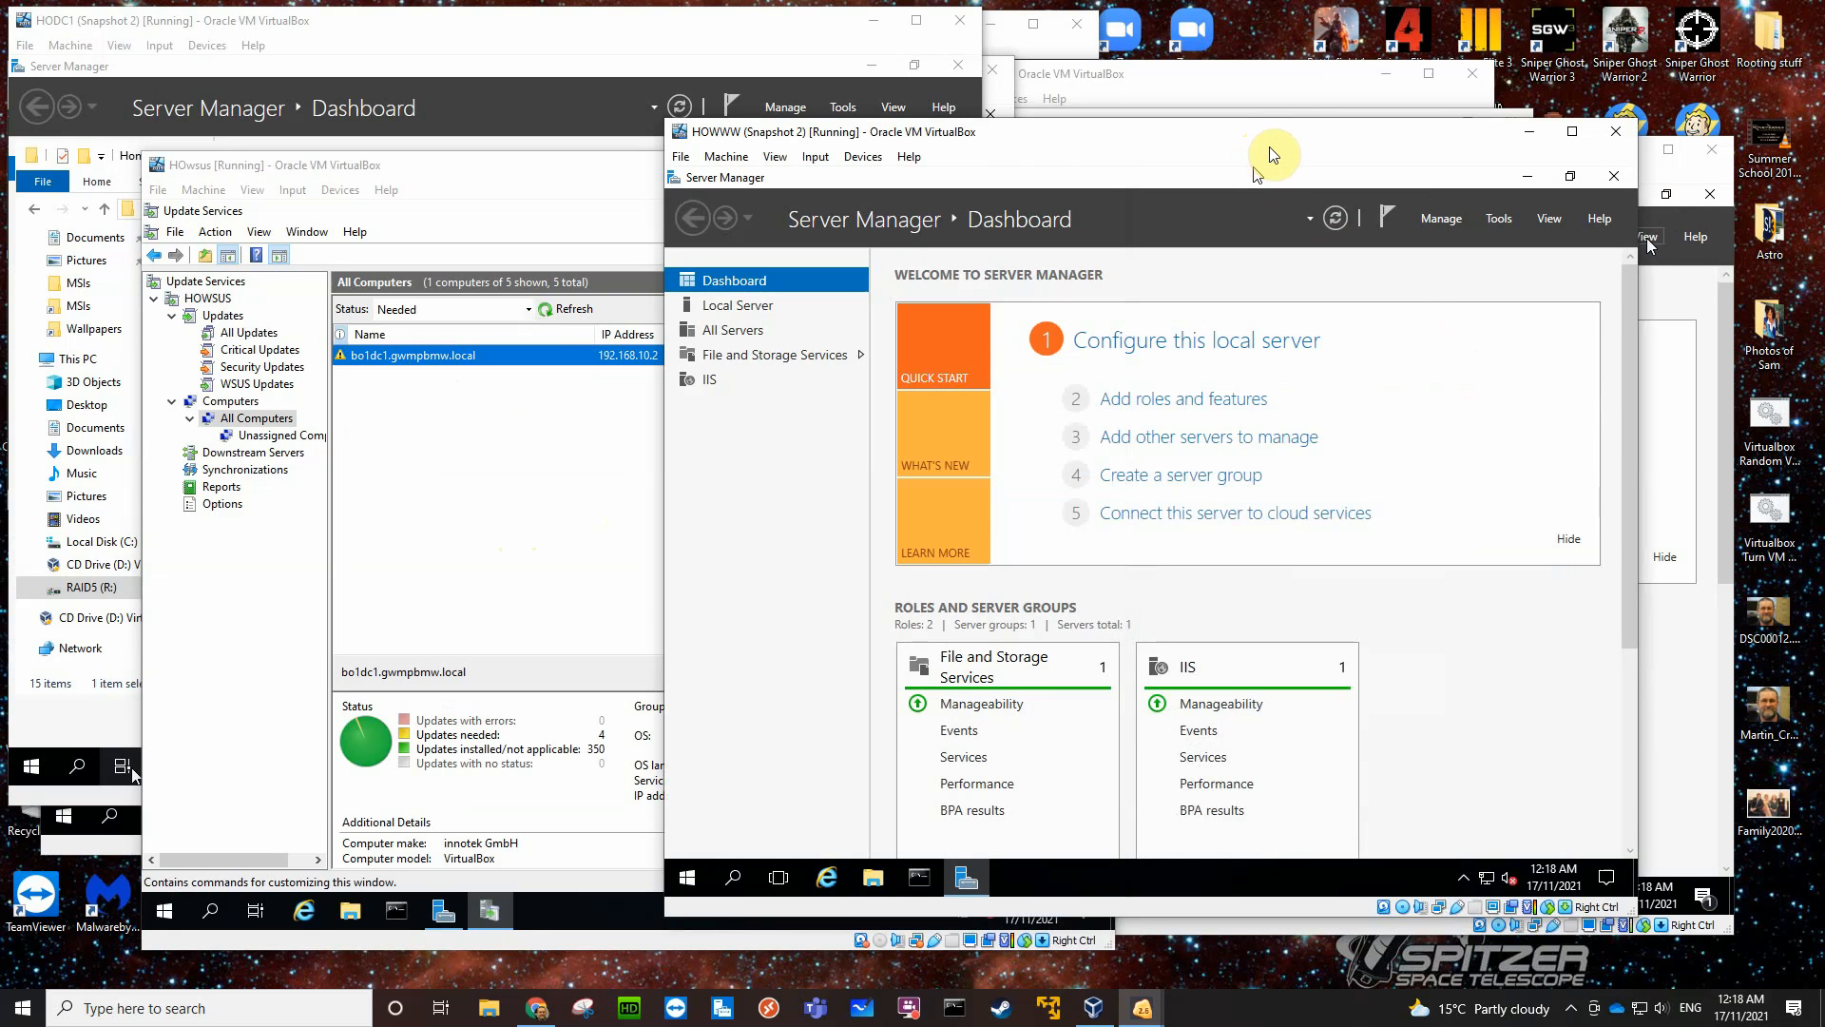
pyautogui.click(1529, 132)
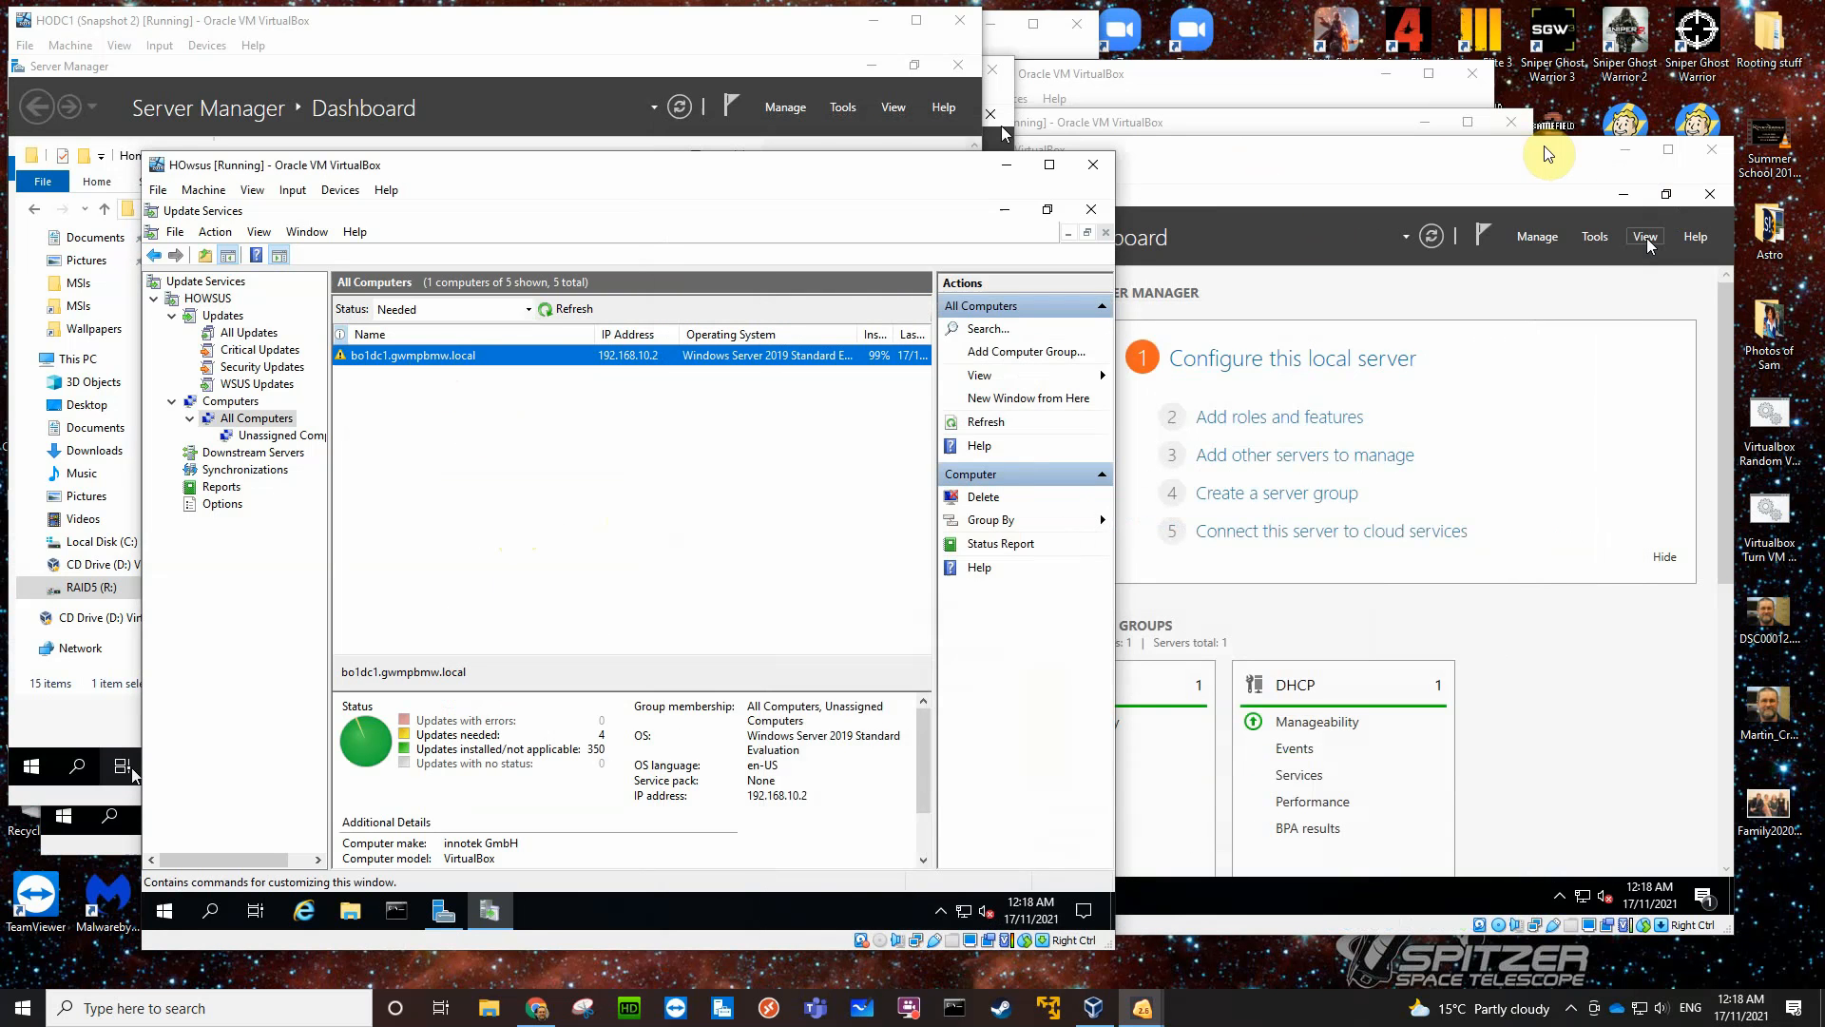
# - Switch to the BO1DC1 server, force a Group Policy update with gpupdate /force at the command prompt, and close the prompt
pyautogui.click(1397, 164)
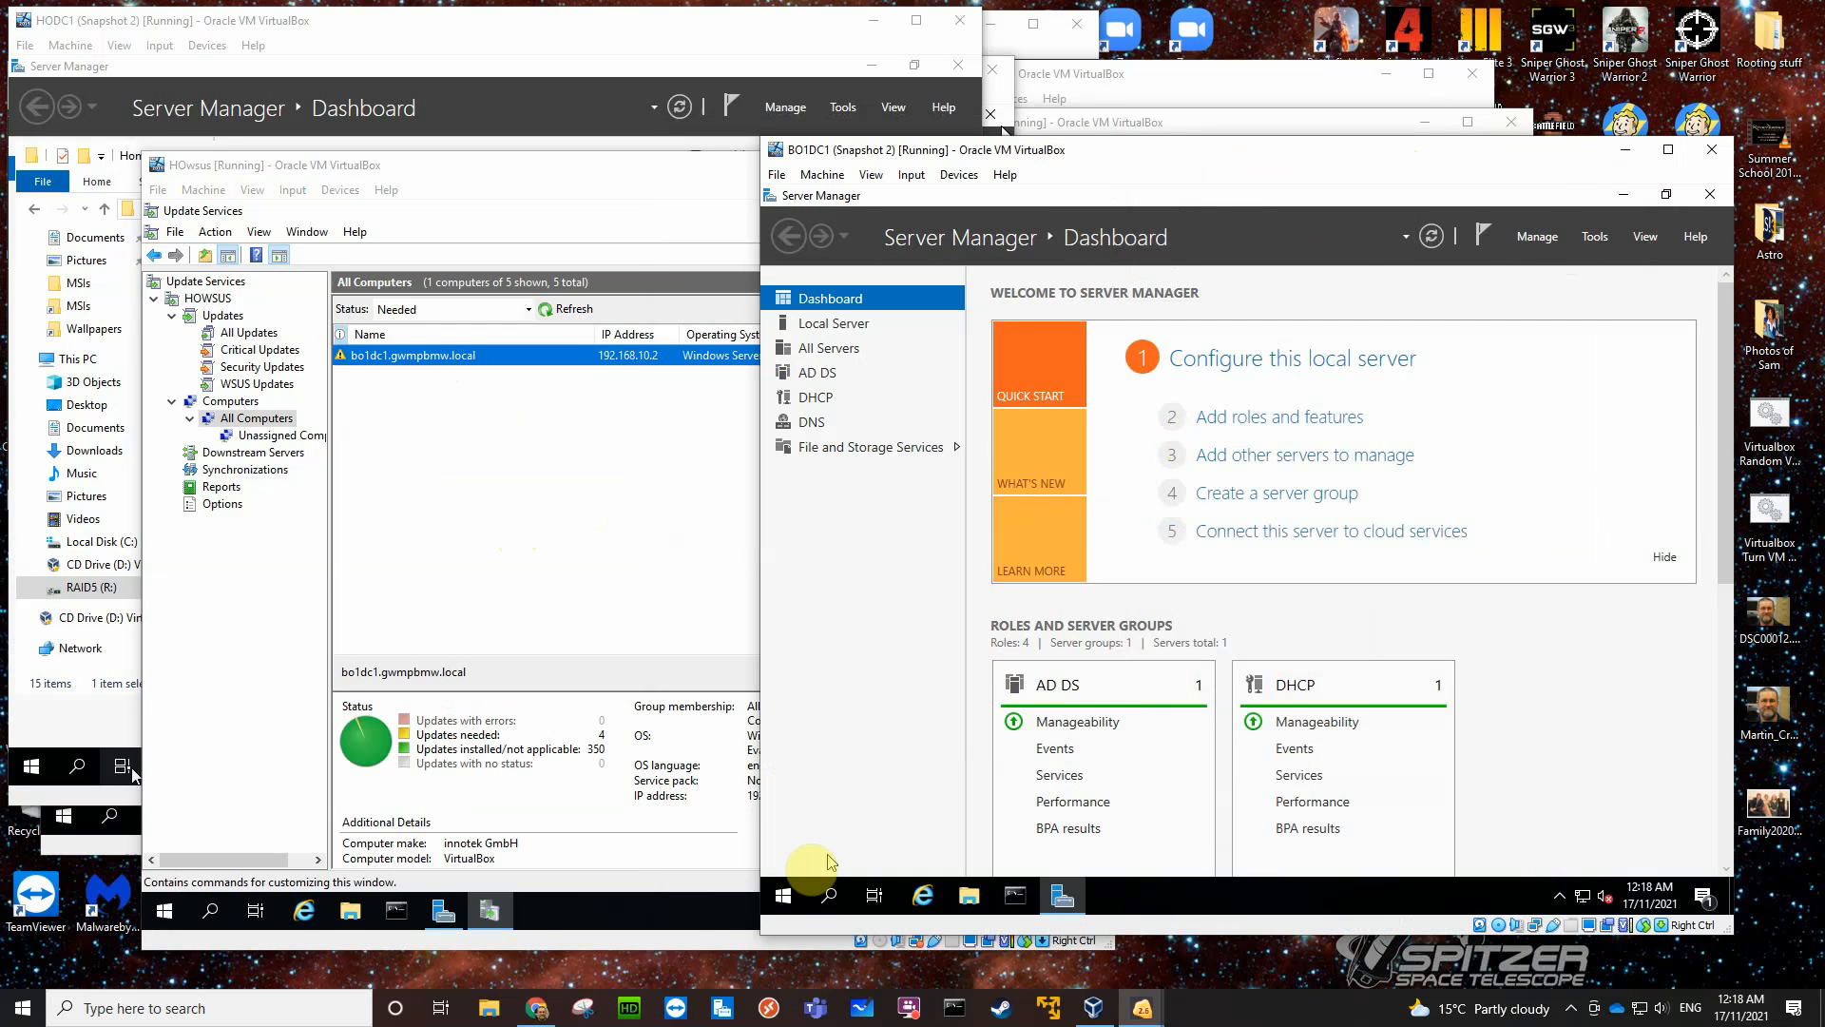
pyautogui.click(785, 894)
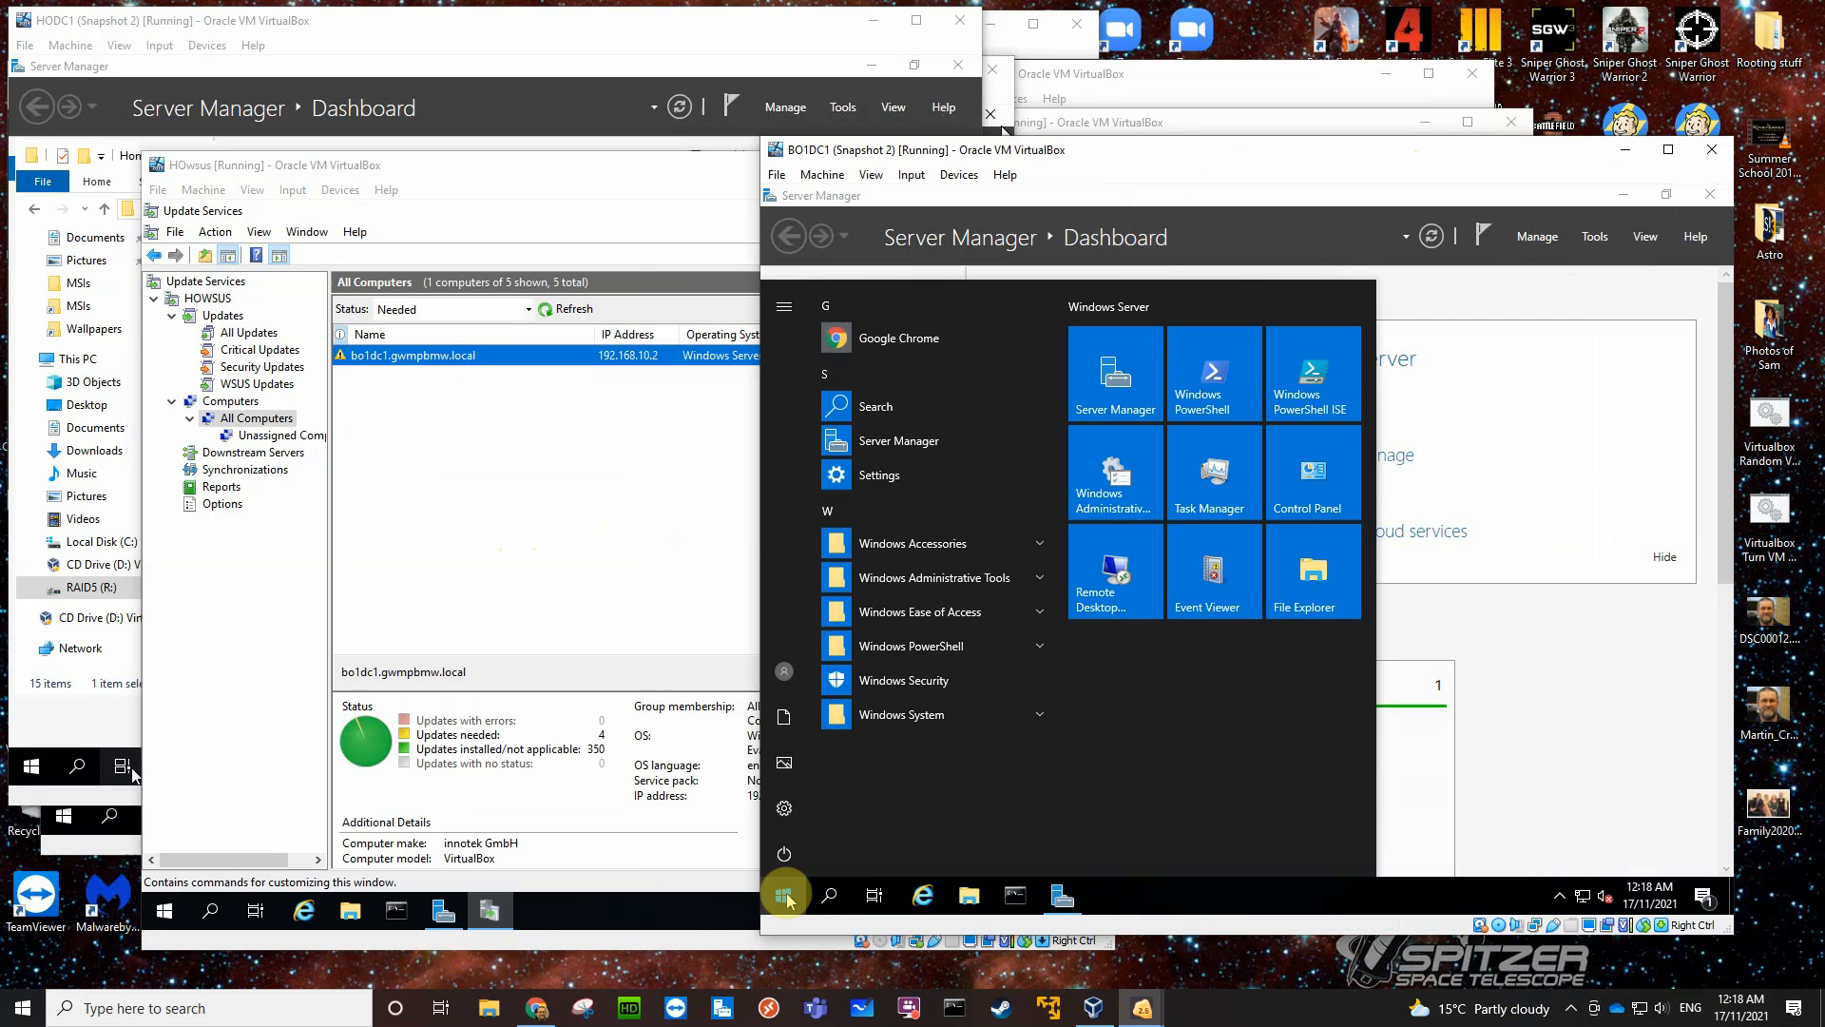
pyautogui.click(1015, 899)
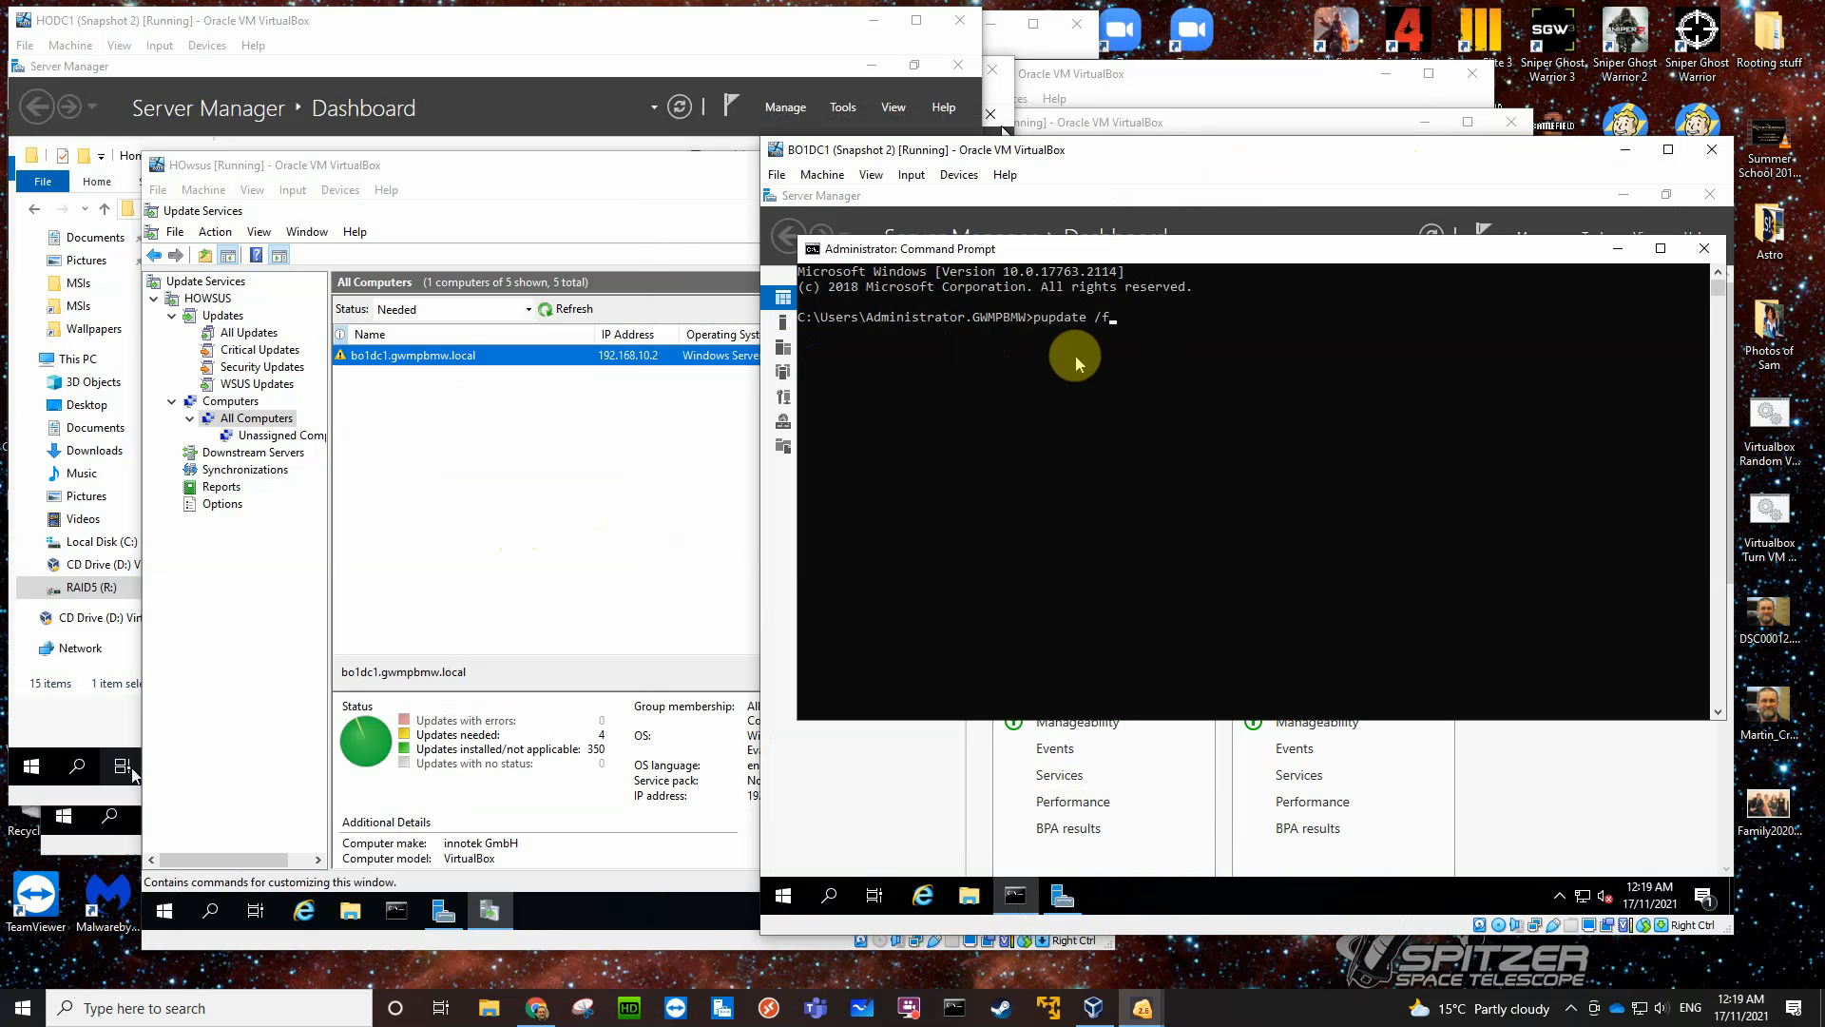
pyautogui.write('pupdate /force')
pyautogui.press('Return')
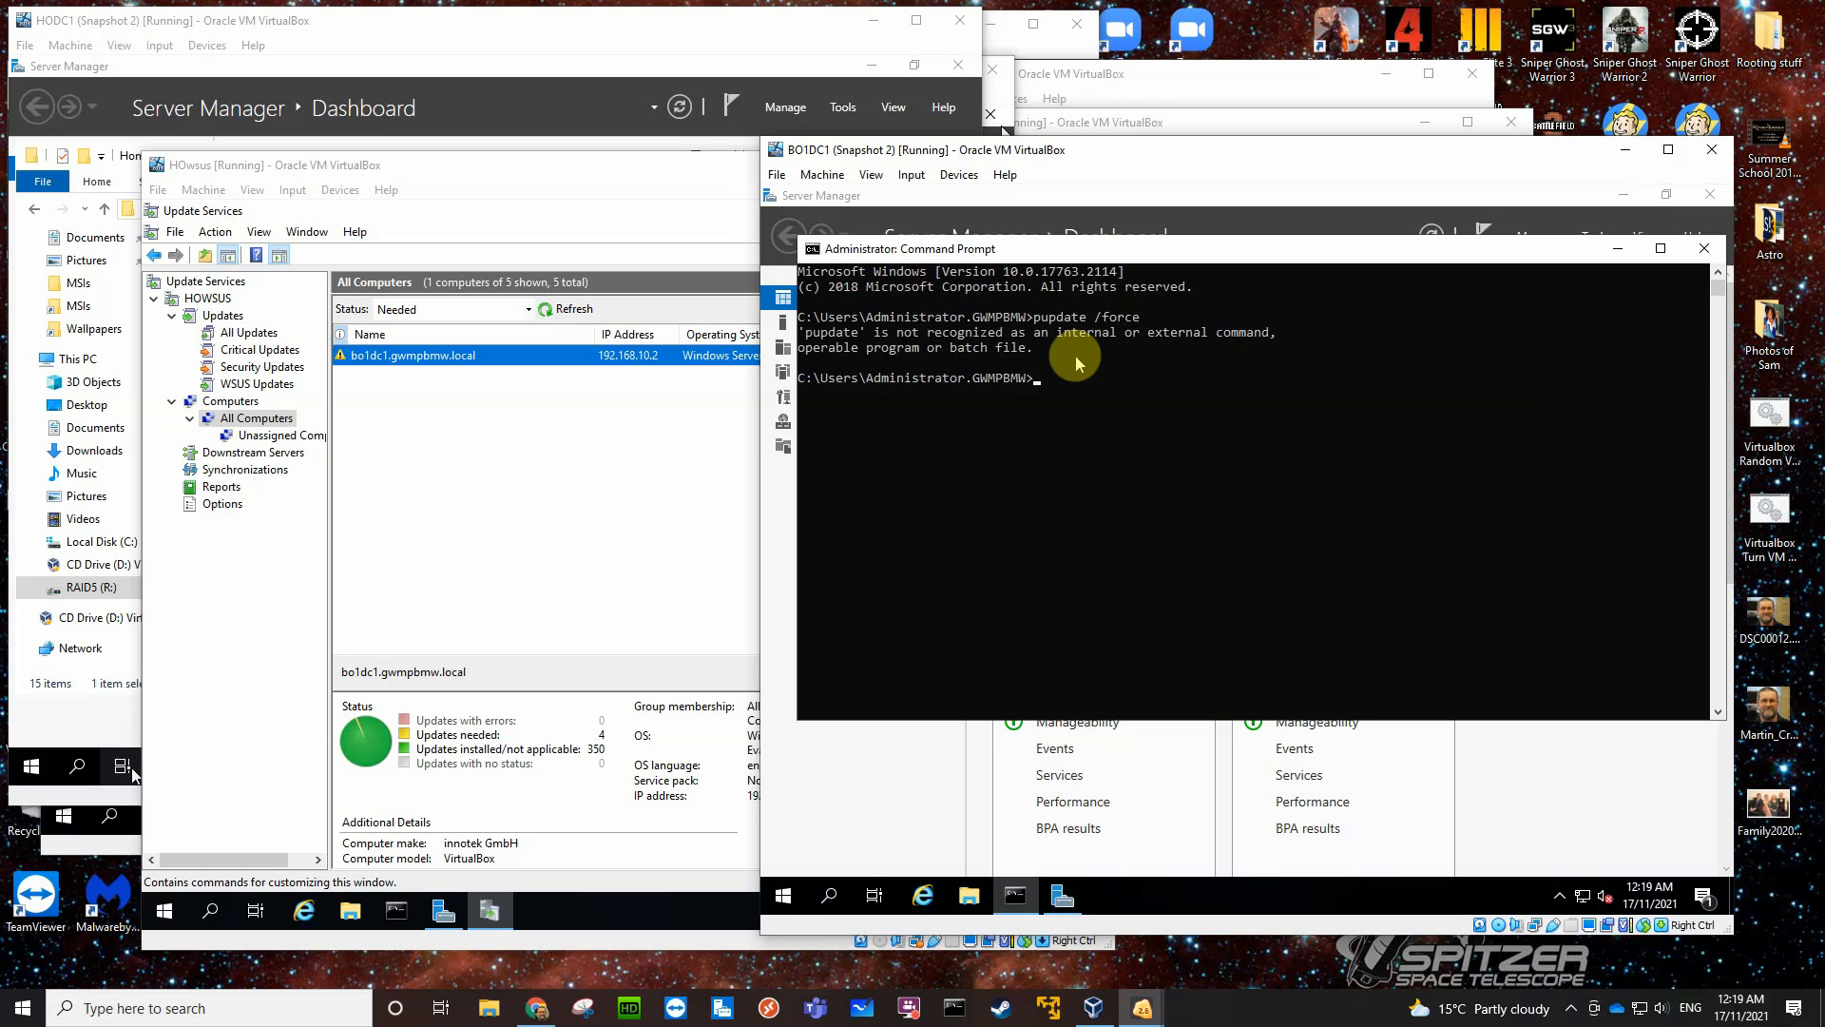
pyautogui.click(1037, 319)
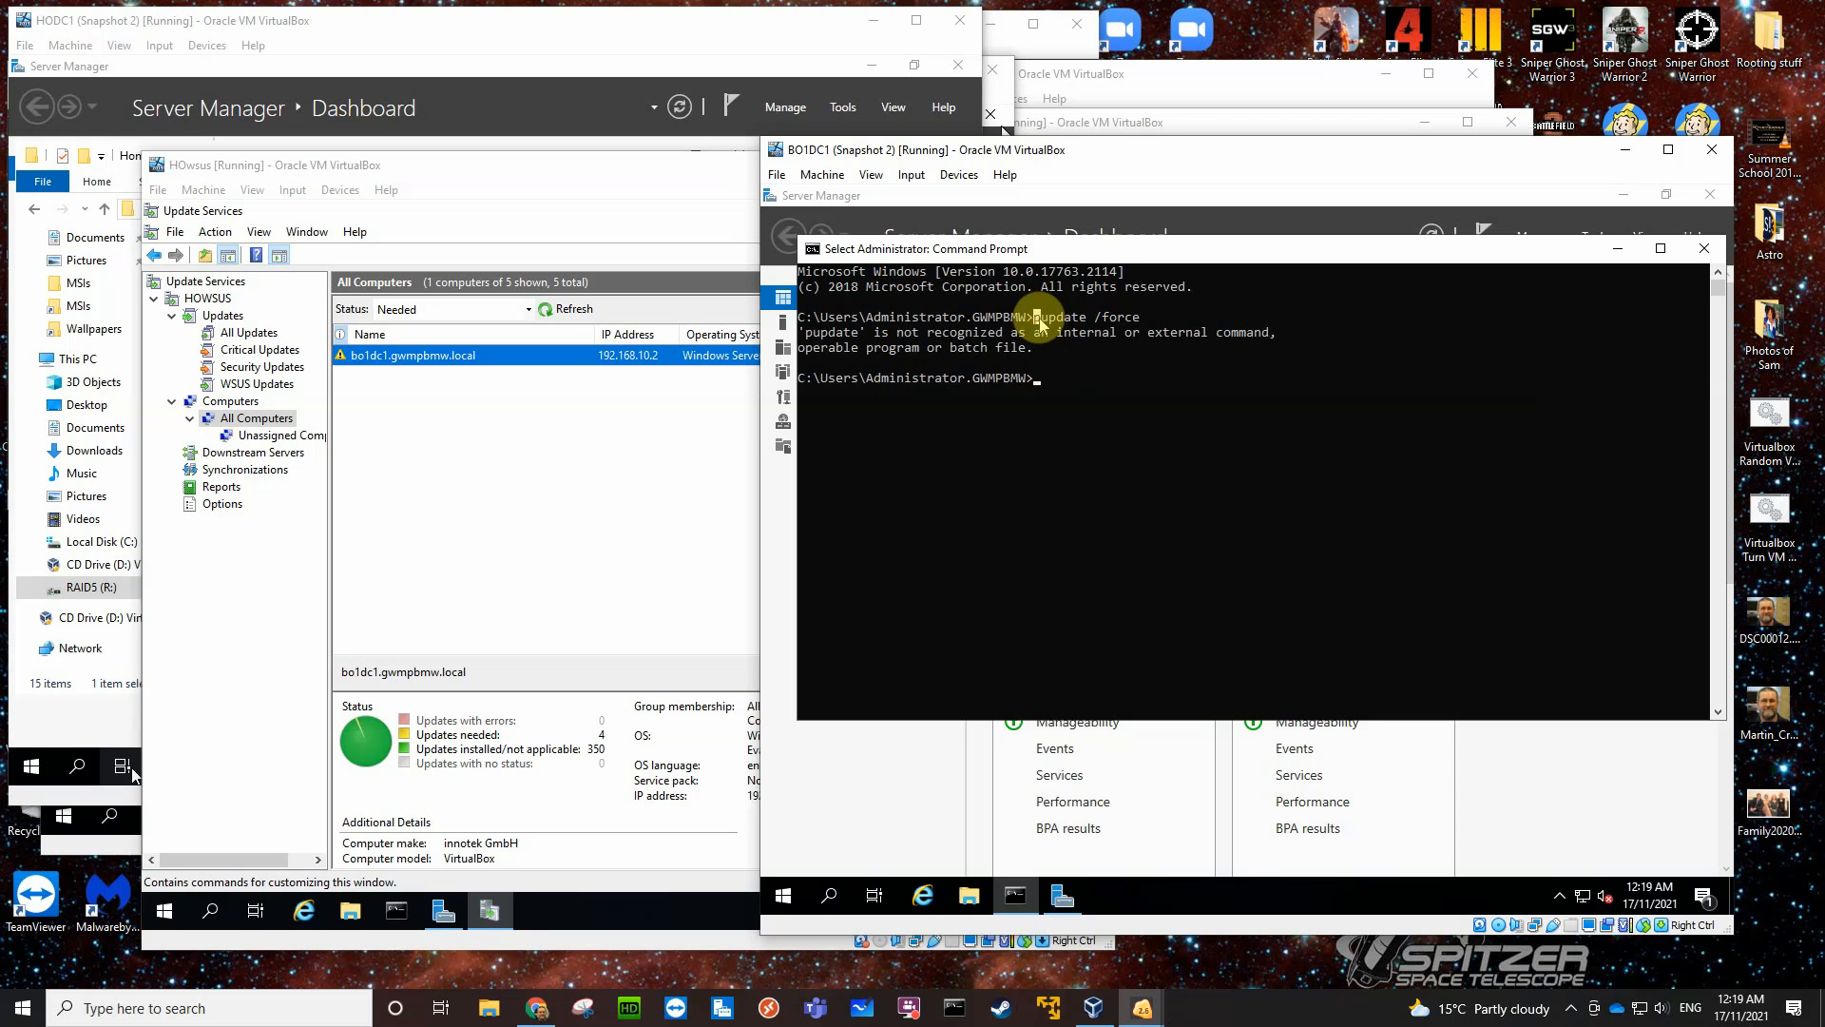
pyautogui.write('gpupdate /force')
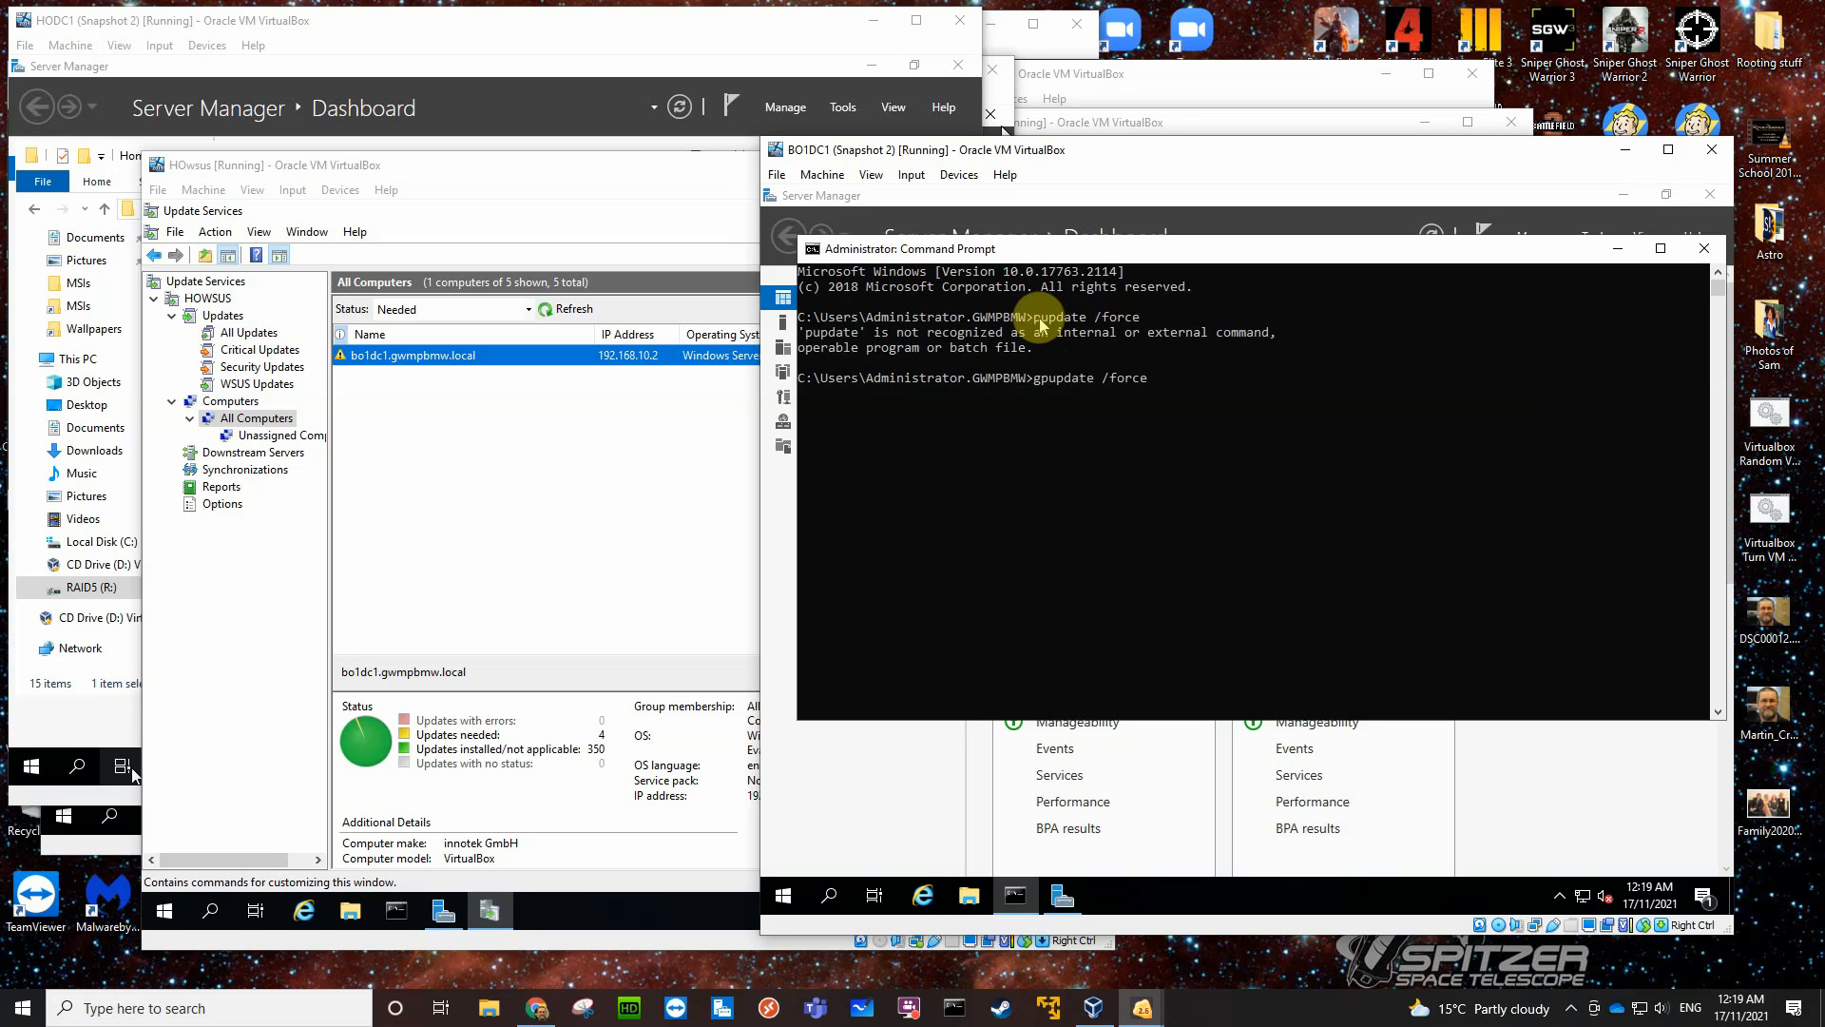
pyautogui.press('Return')
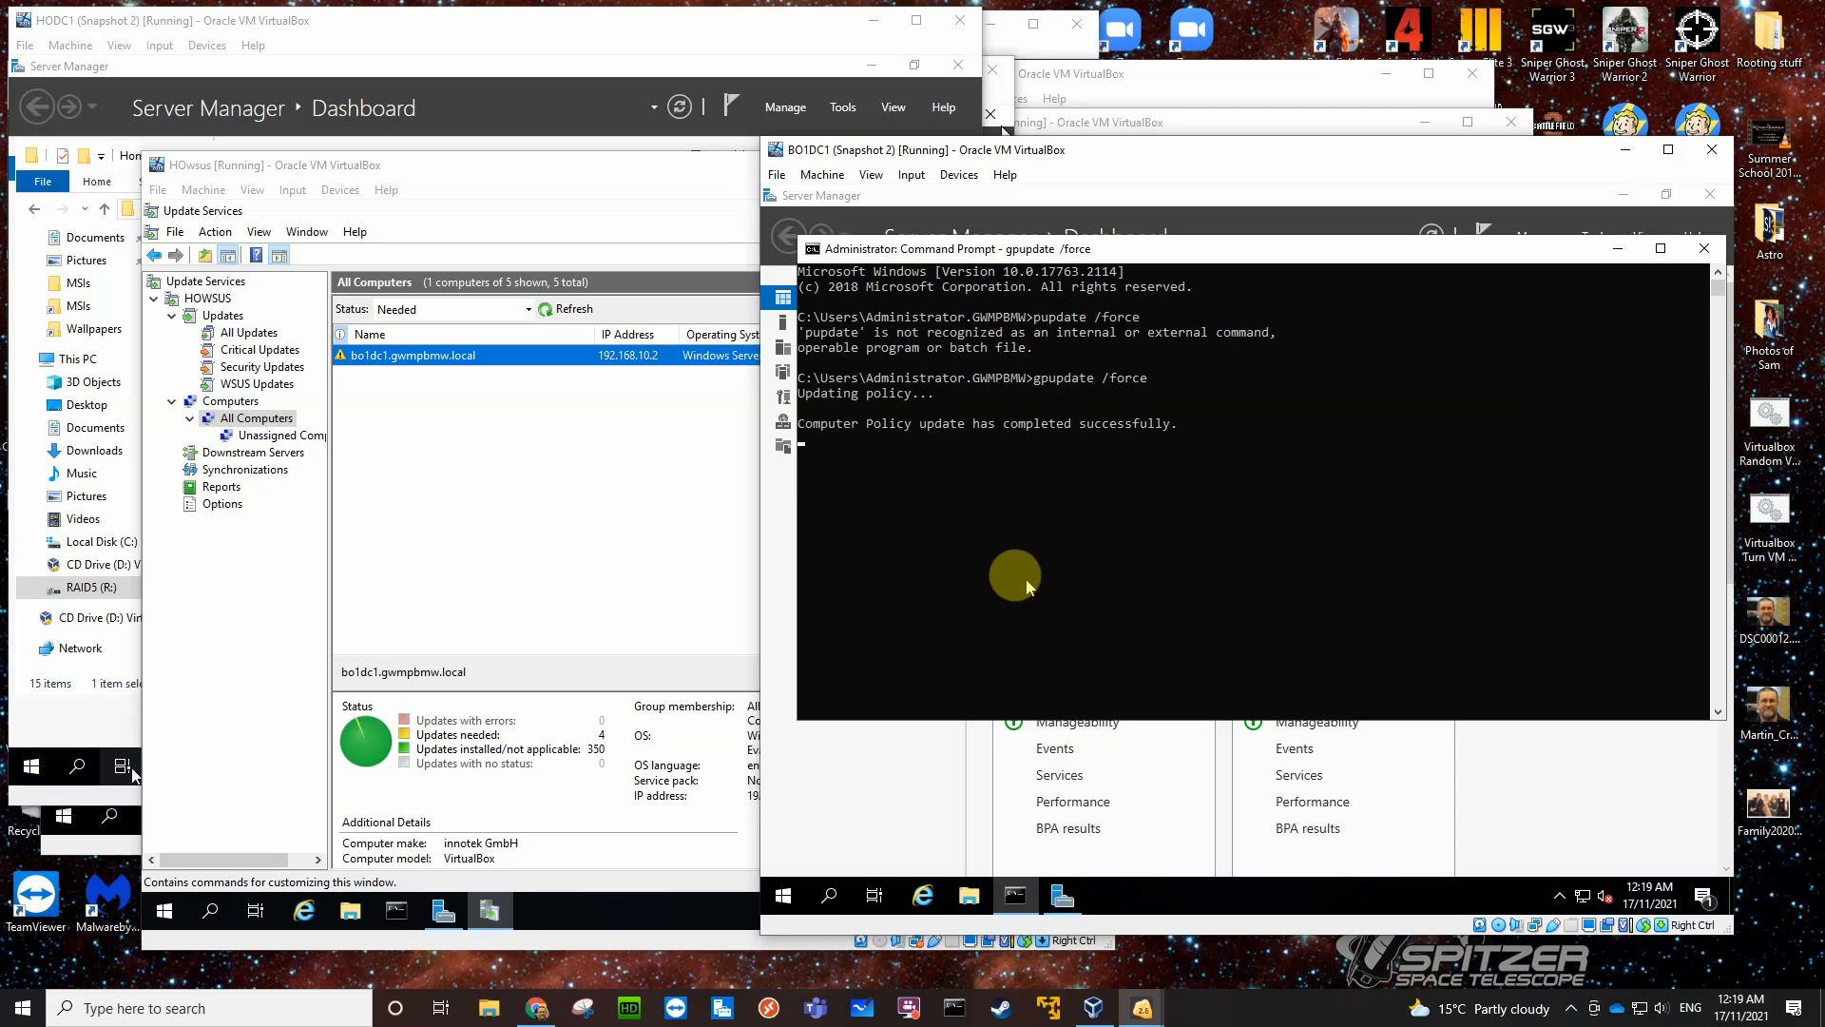
pyautogui.click(1704, 248)
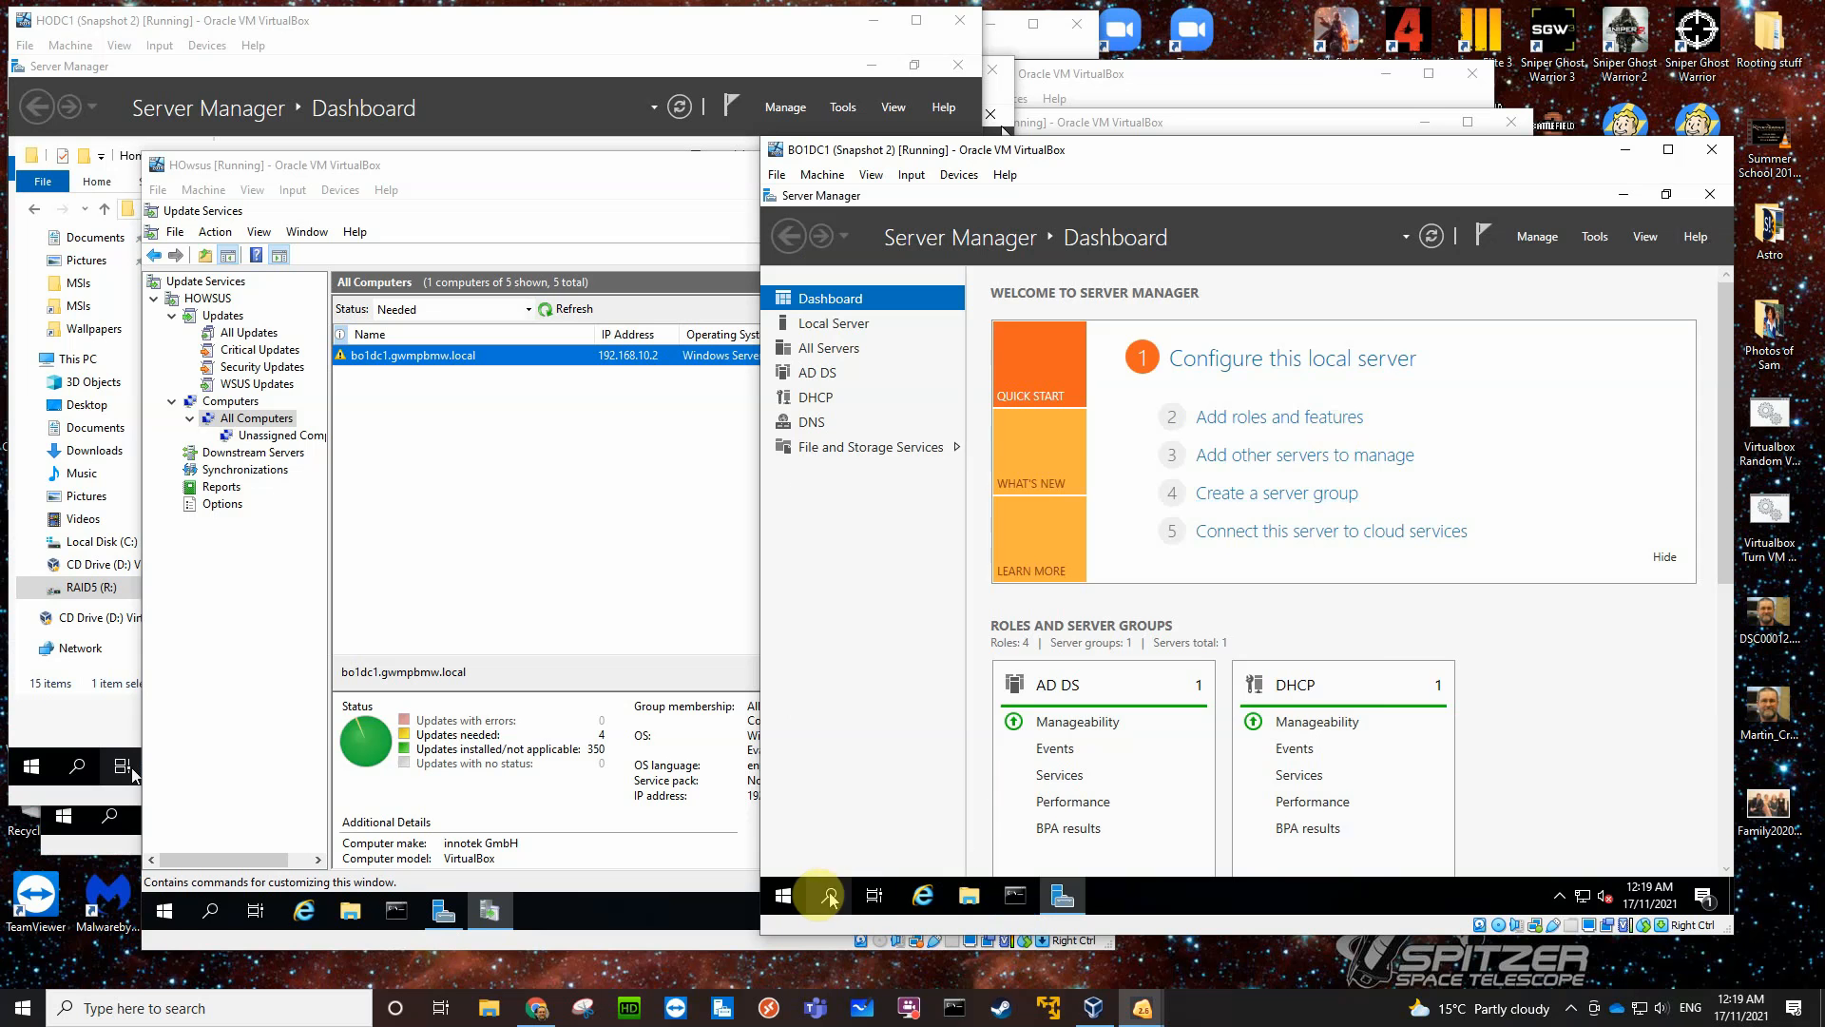
# - Open the Windows Update page under Update & Security in the Windows settings of BO1DC1
pyautogui.click(783, 895)
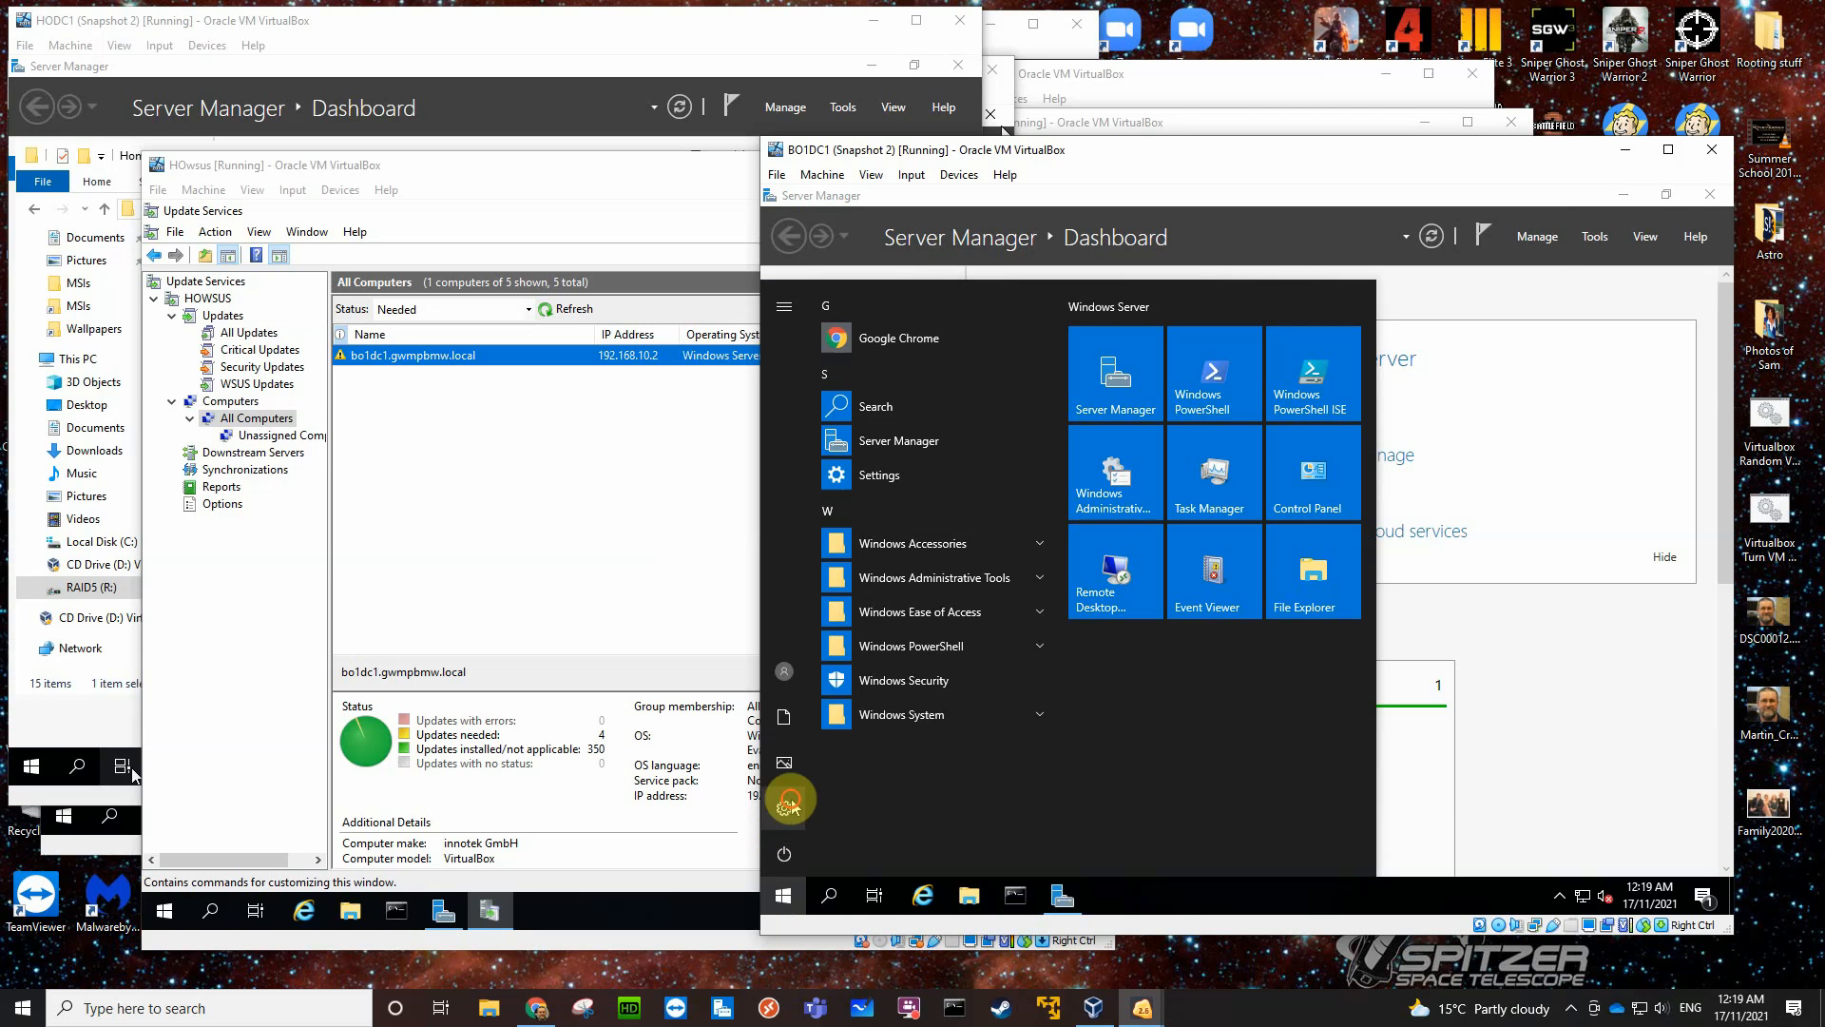
pyautogui.click(787, 806)
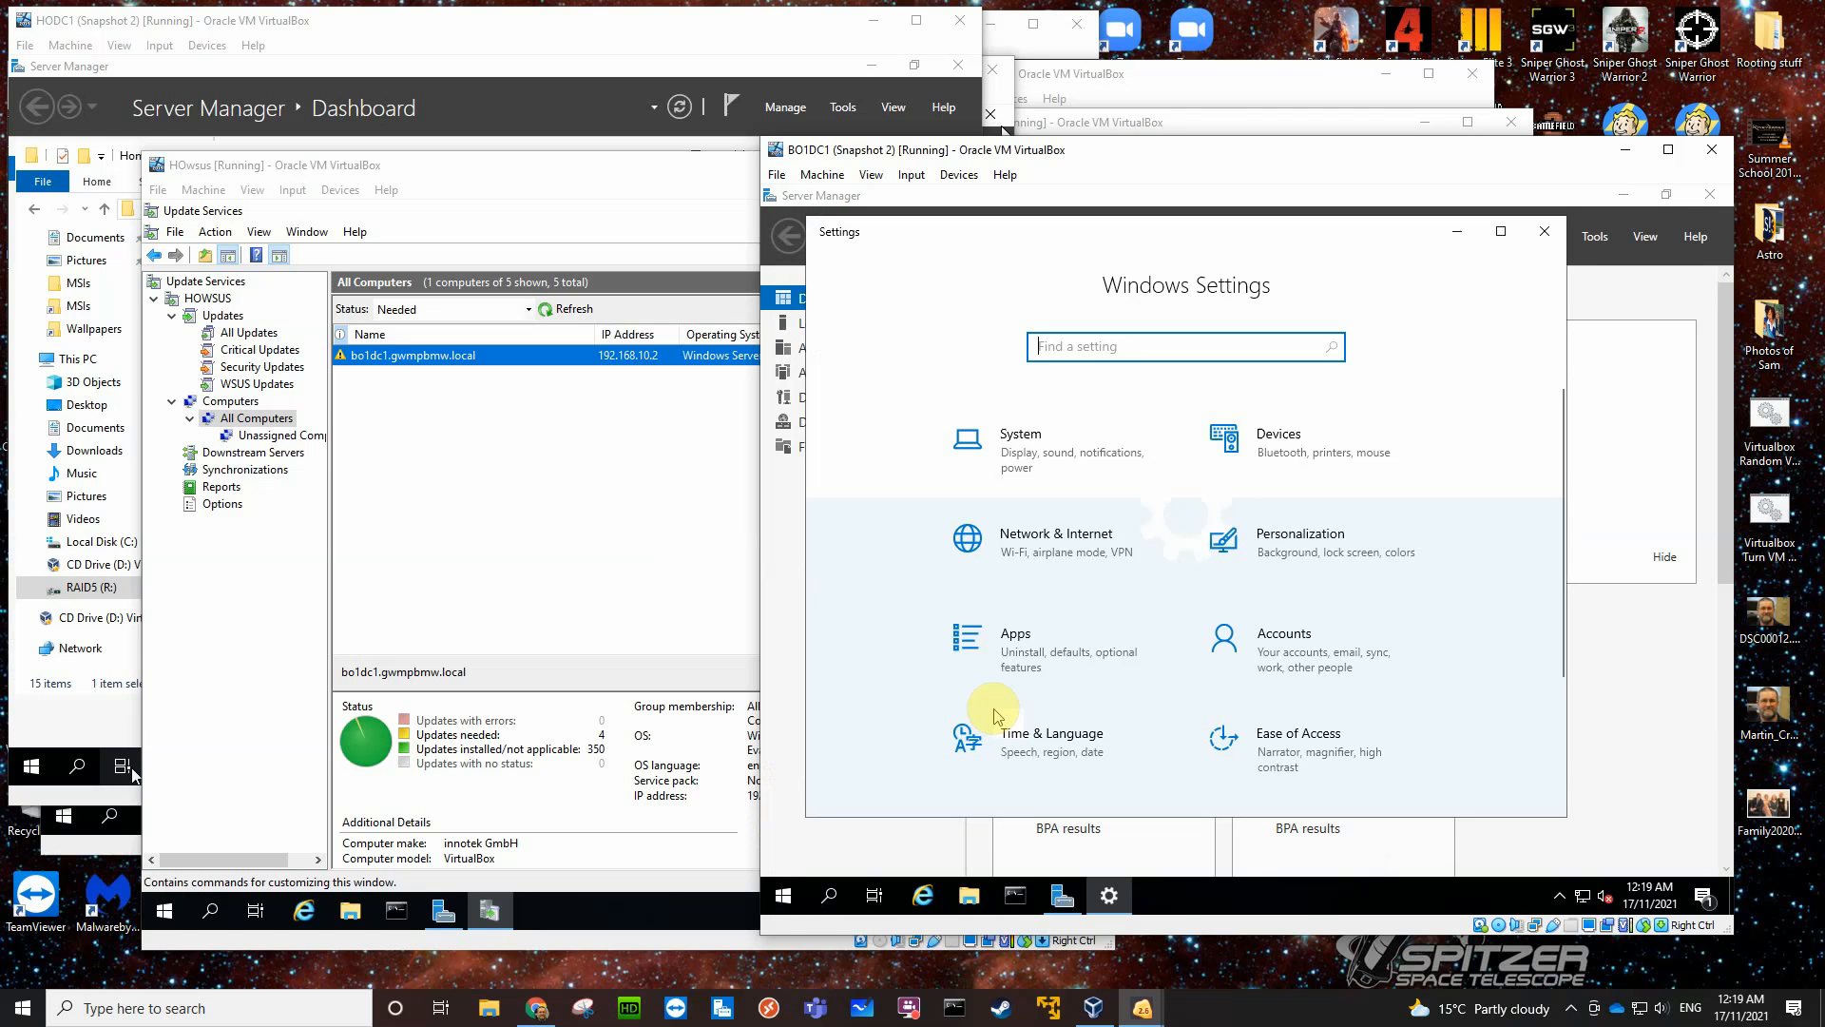
pyautogui.scroll(-1, 1018, 742)
pyautogui.scroll(-2, 1018, 741)
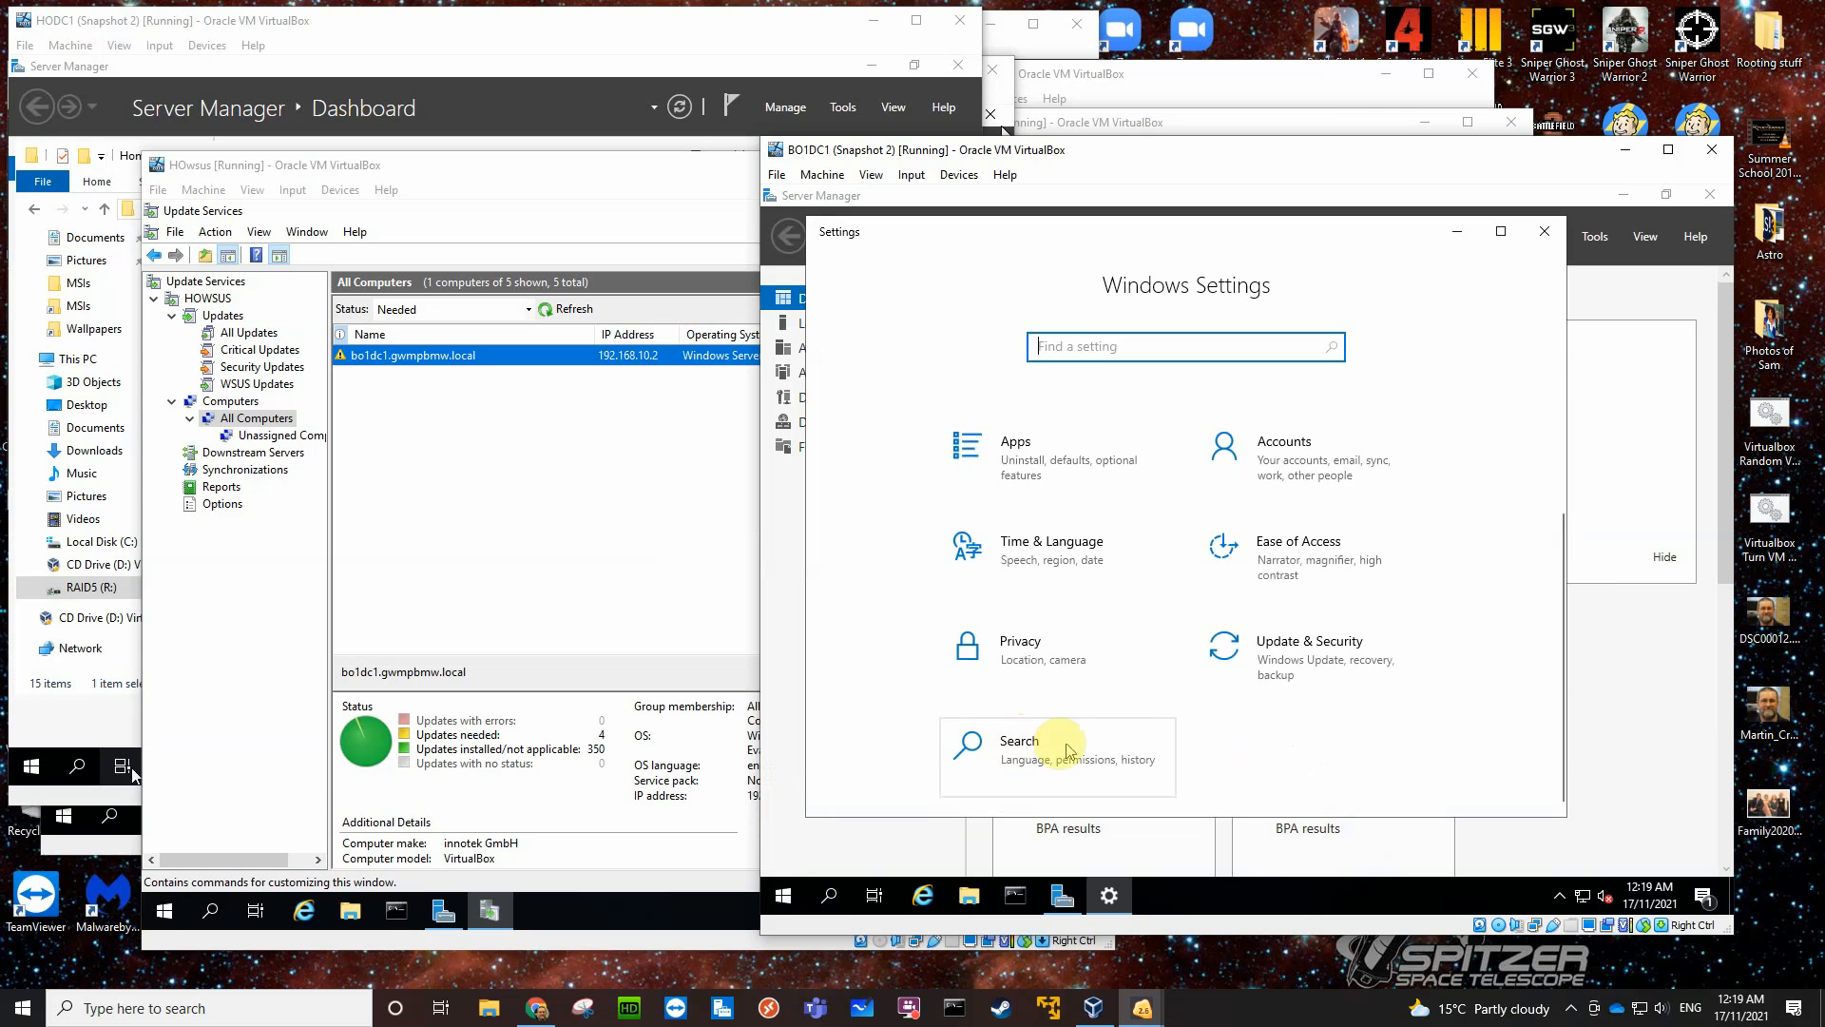
pyautogui.click(1298, 646)
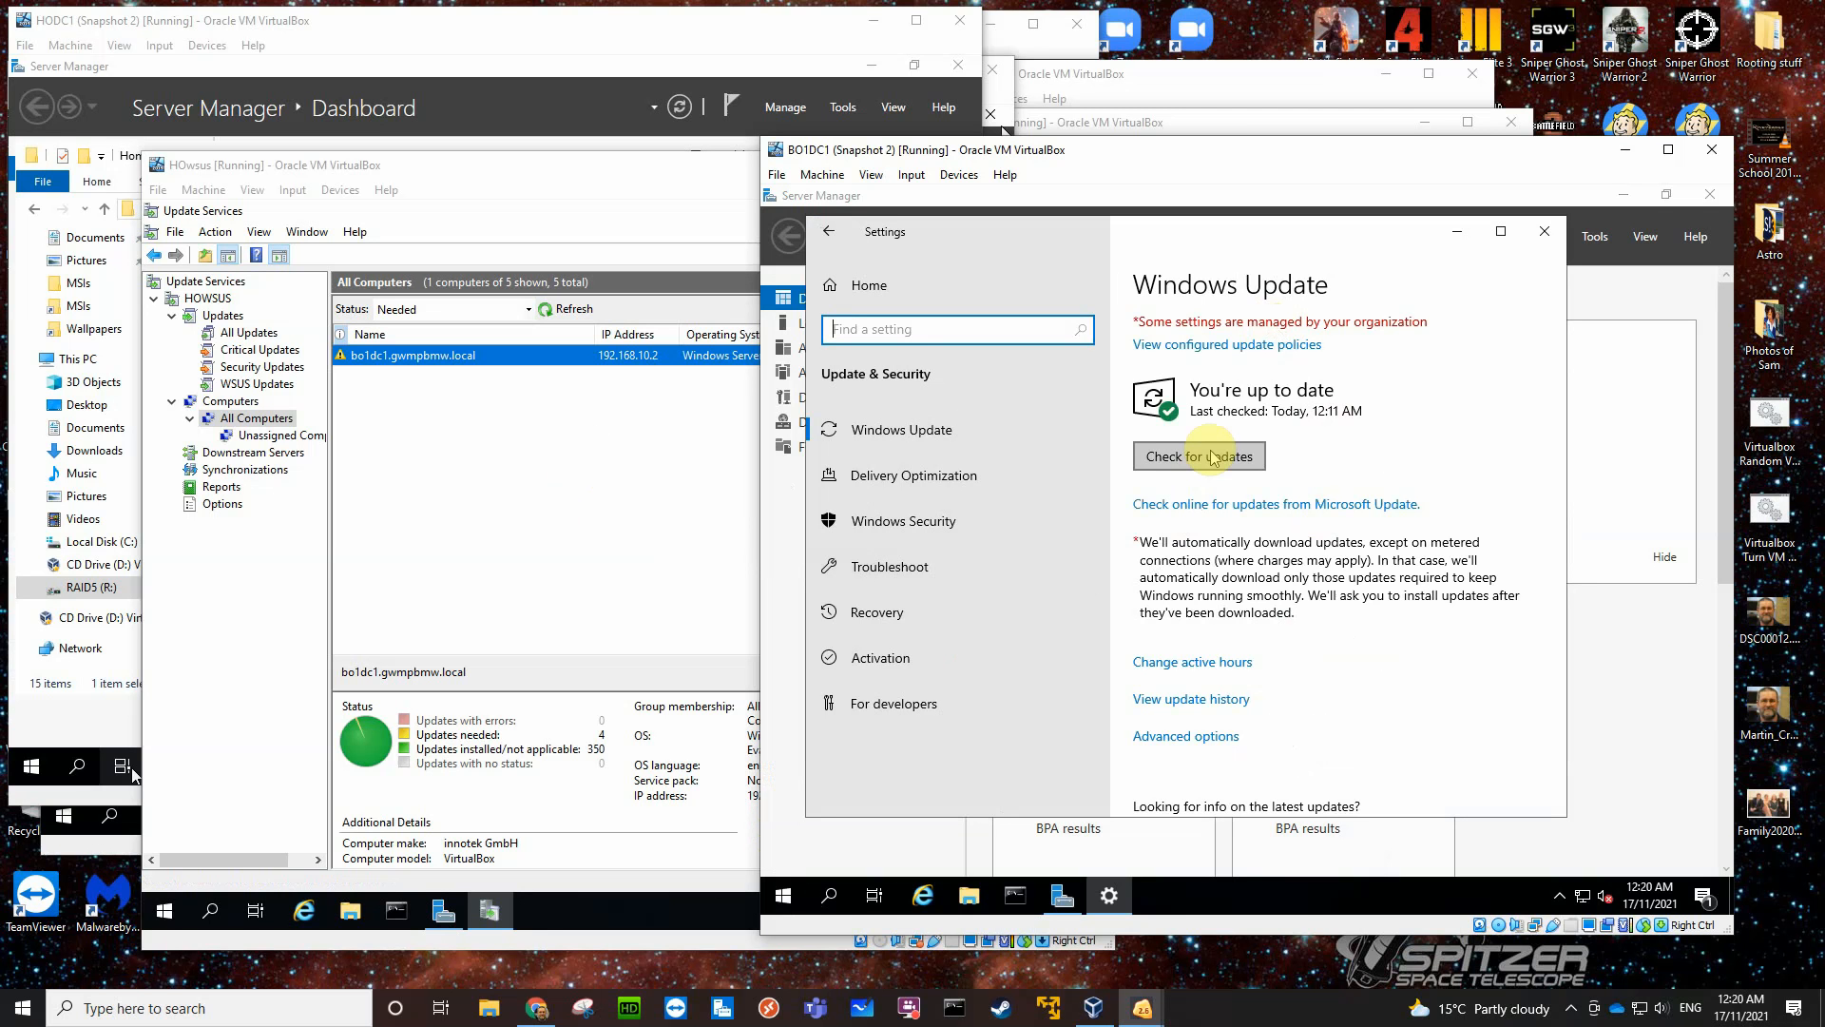
# - Show the HOWSUS overview in Update Services on HOwsus and start a check for updates on BO1DC1
pyautogui.click(582, 489)
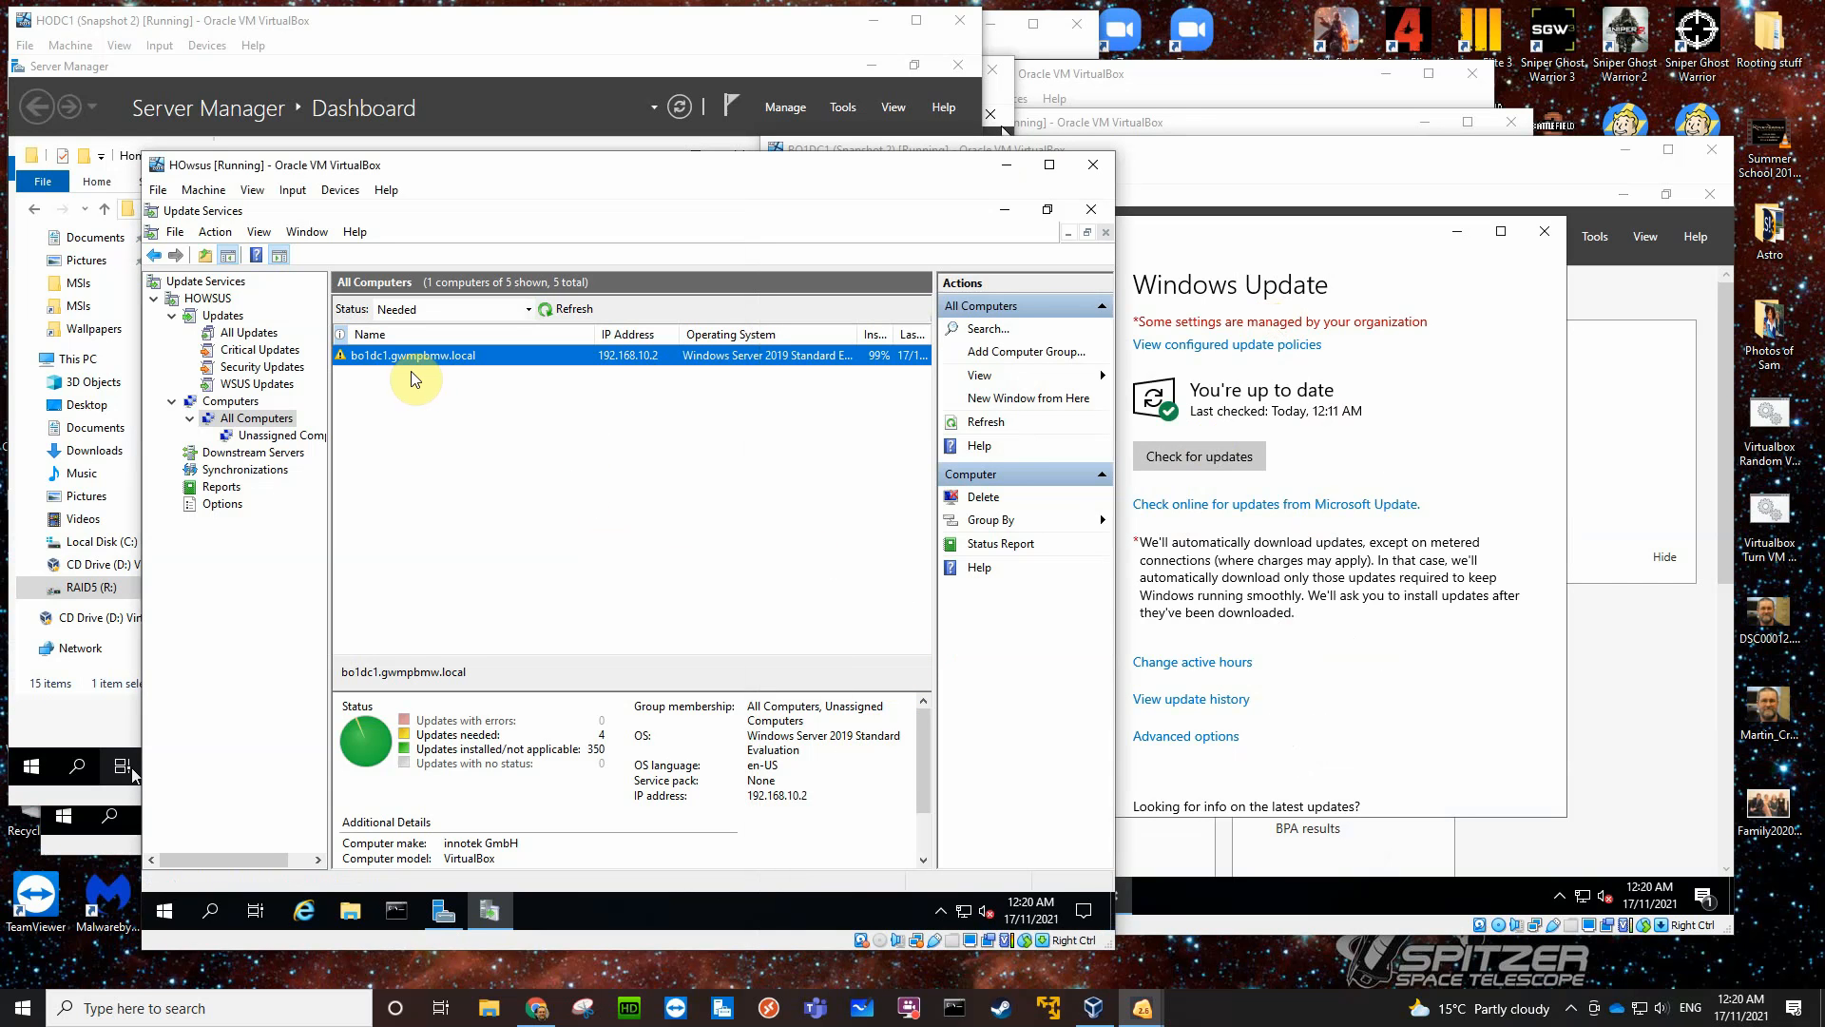
pyautogui.click(208, 298)
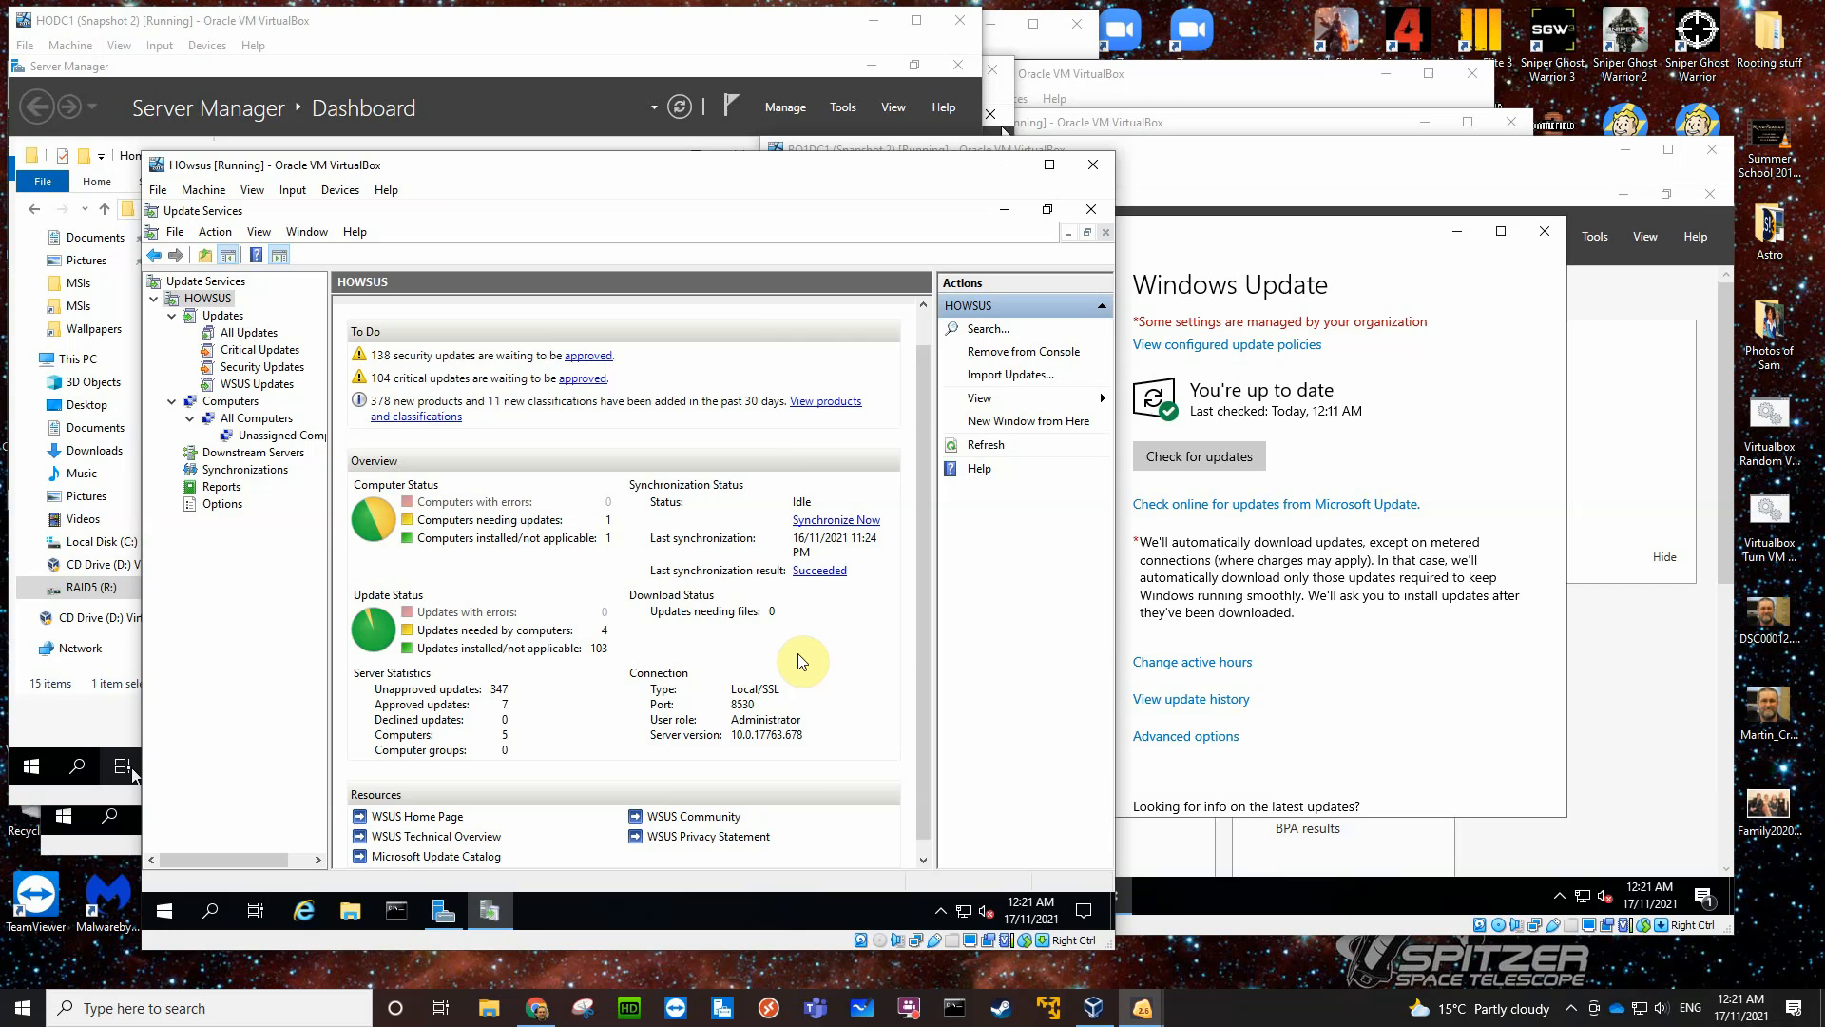
pyautogui.click(1426, 428)
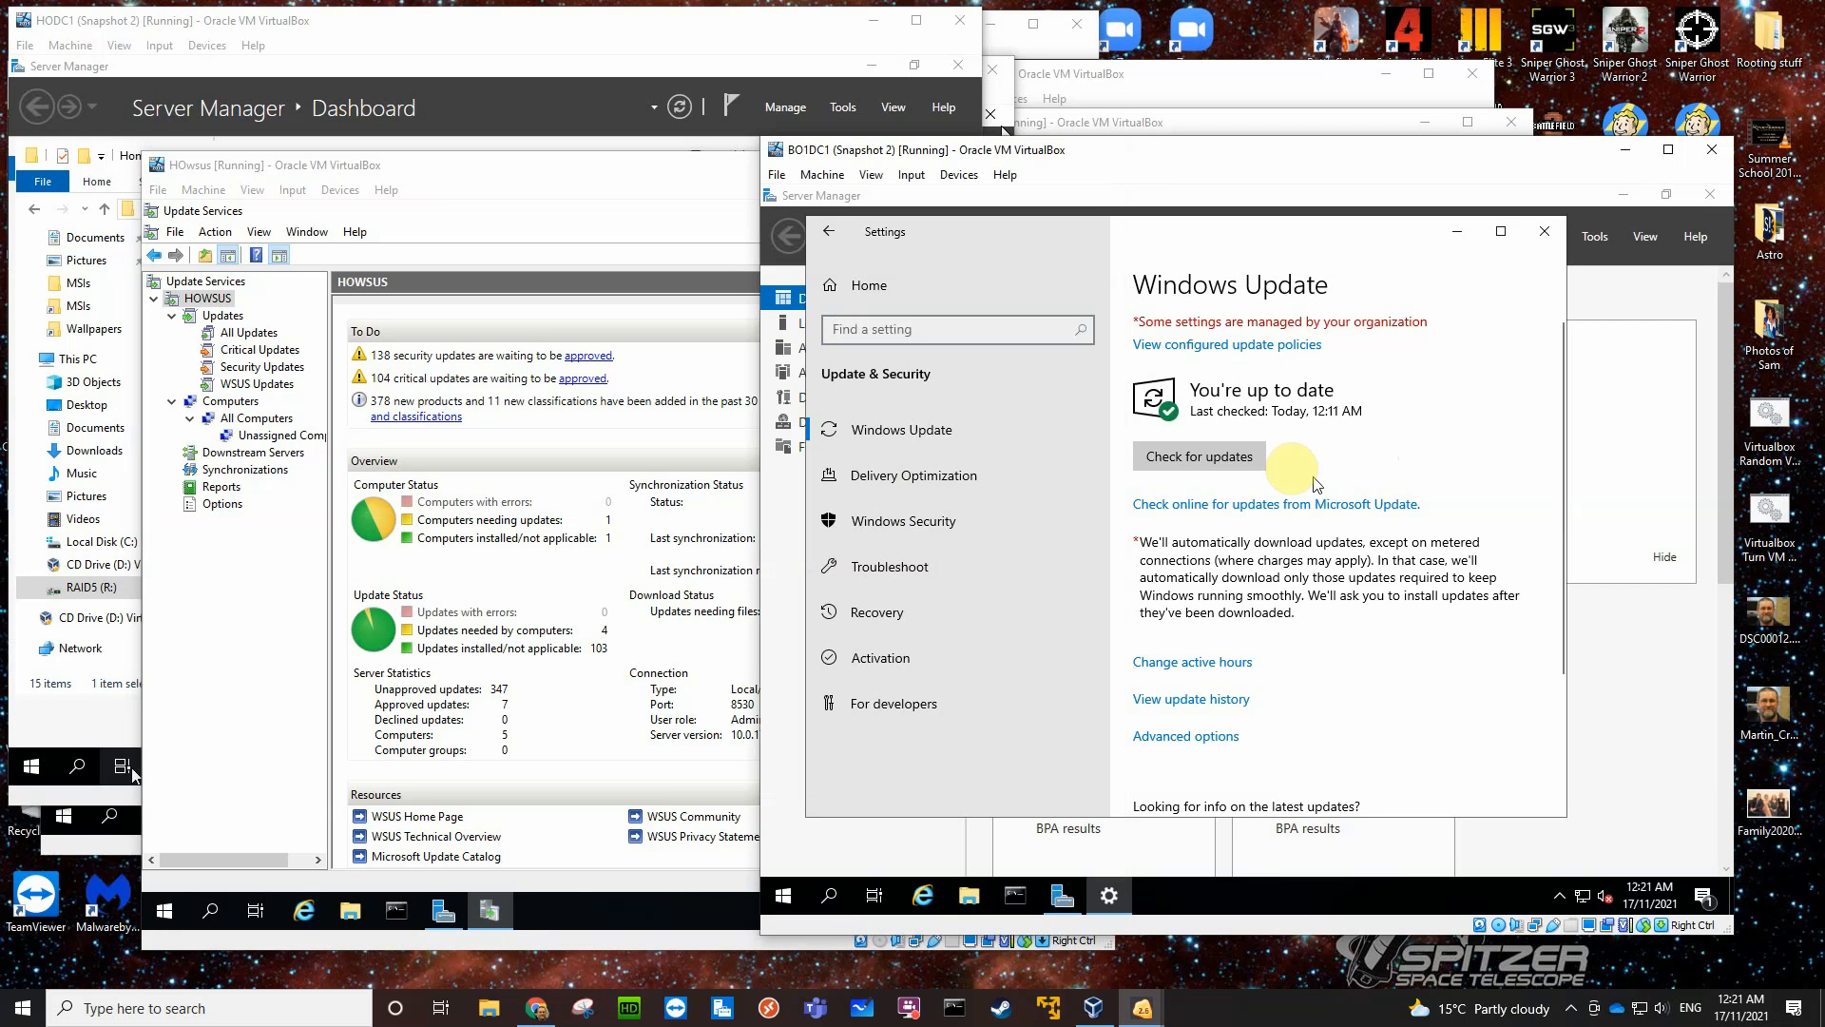
pyautogui.click(1210, 466)
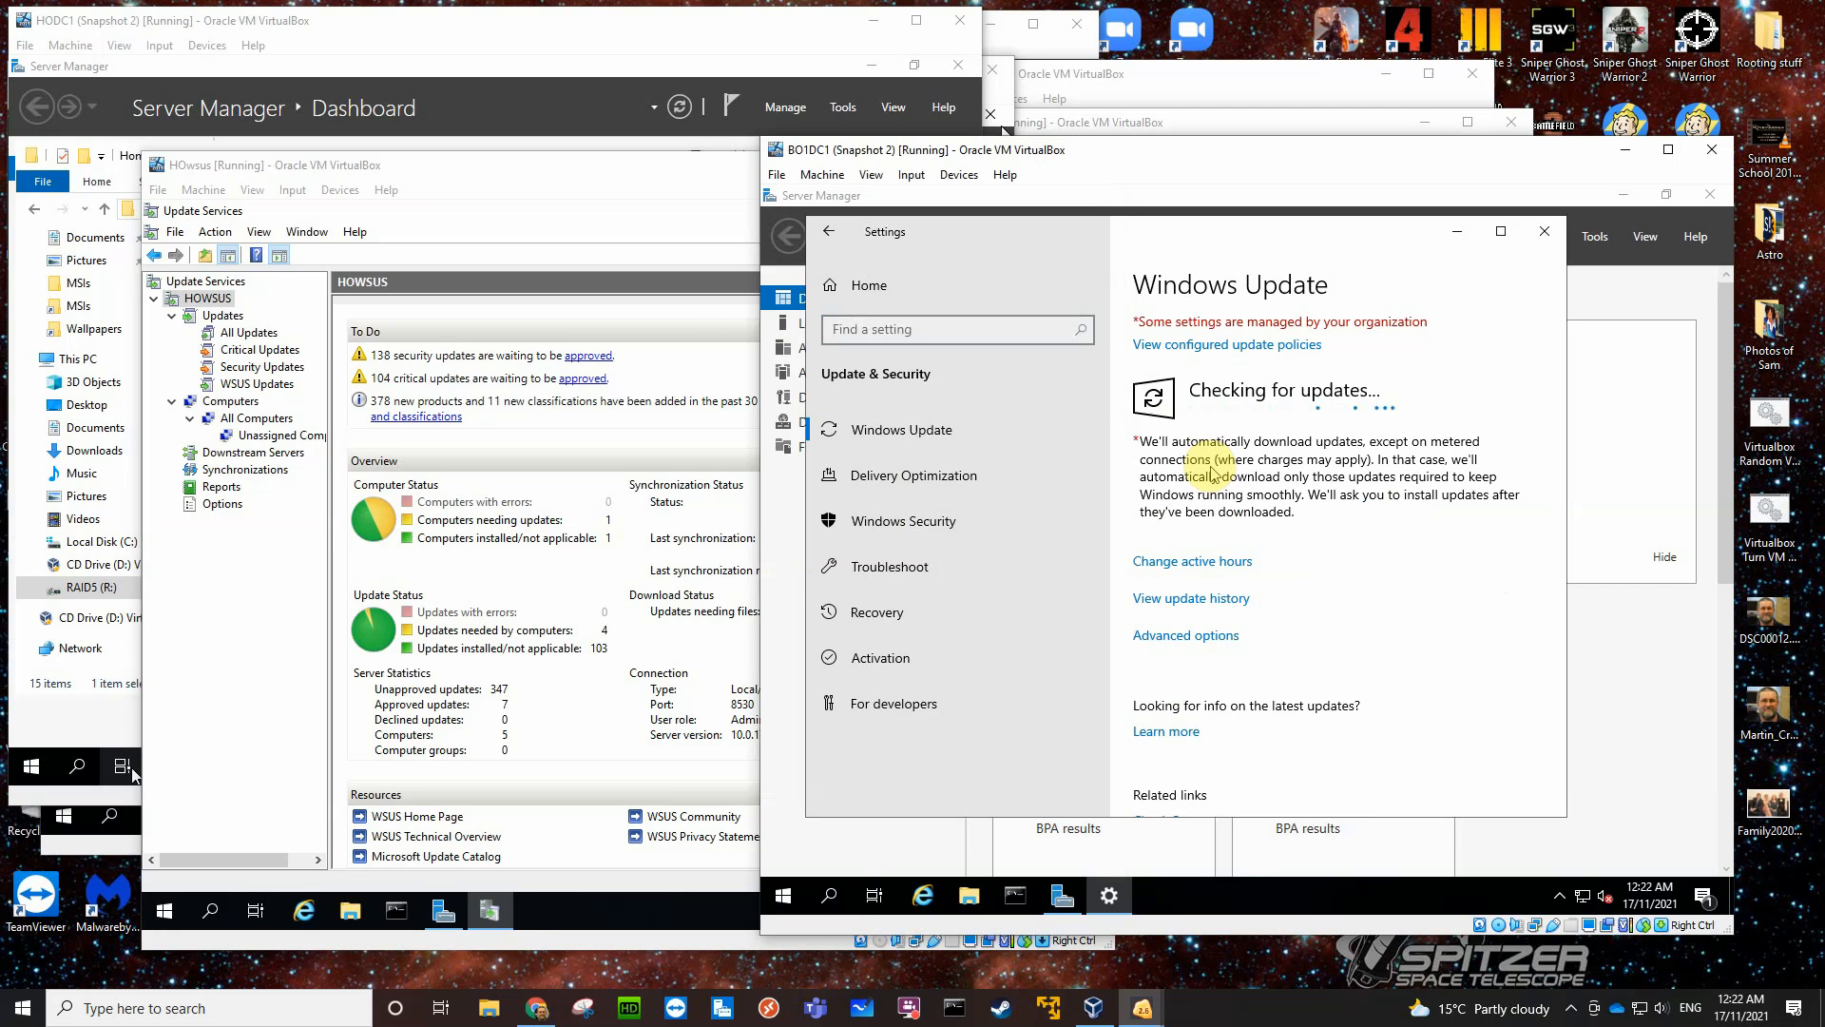
# - List the updates needed by computers from the HOWSUS overview and widen the Title column to show the full KB numbers
pyautogui.click(671, 633)
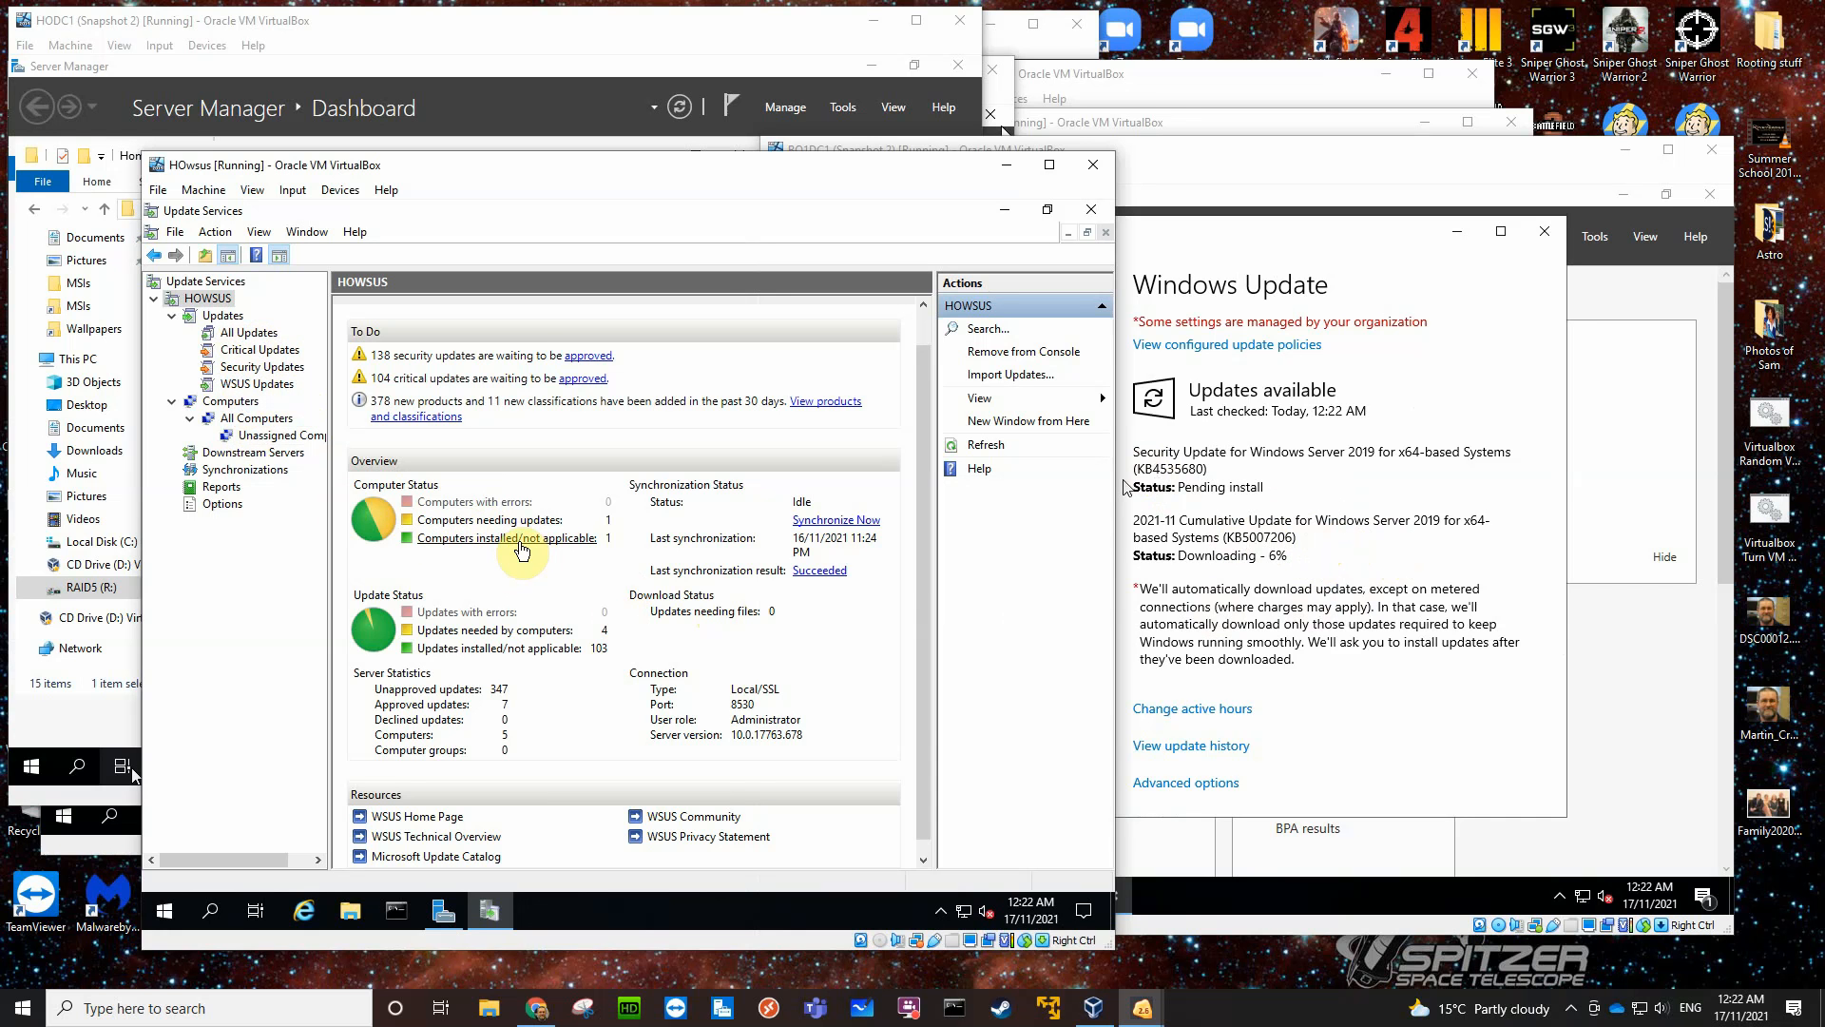
pyautogui.click(492, 634)
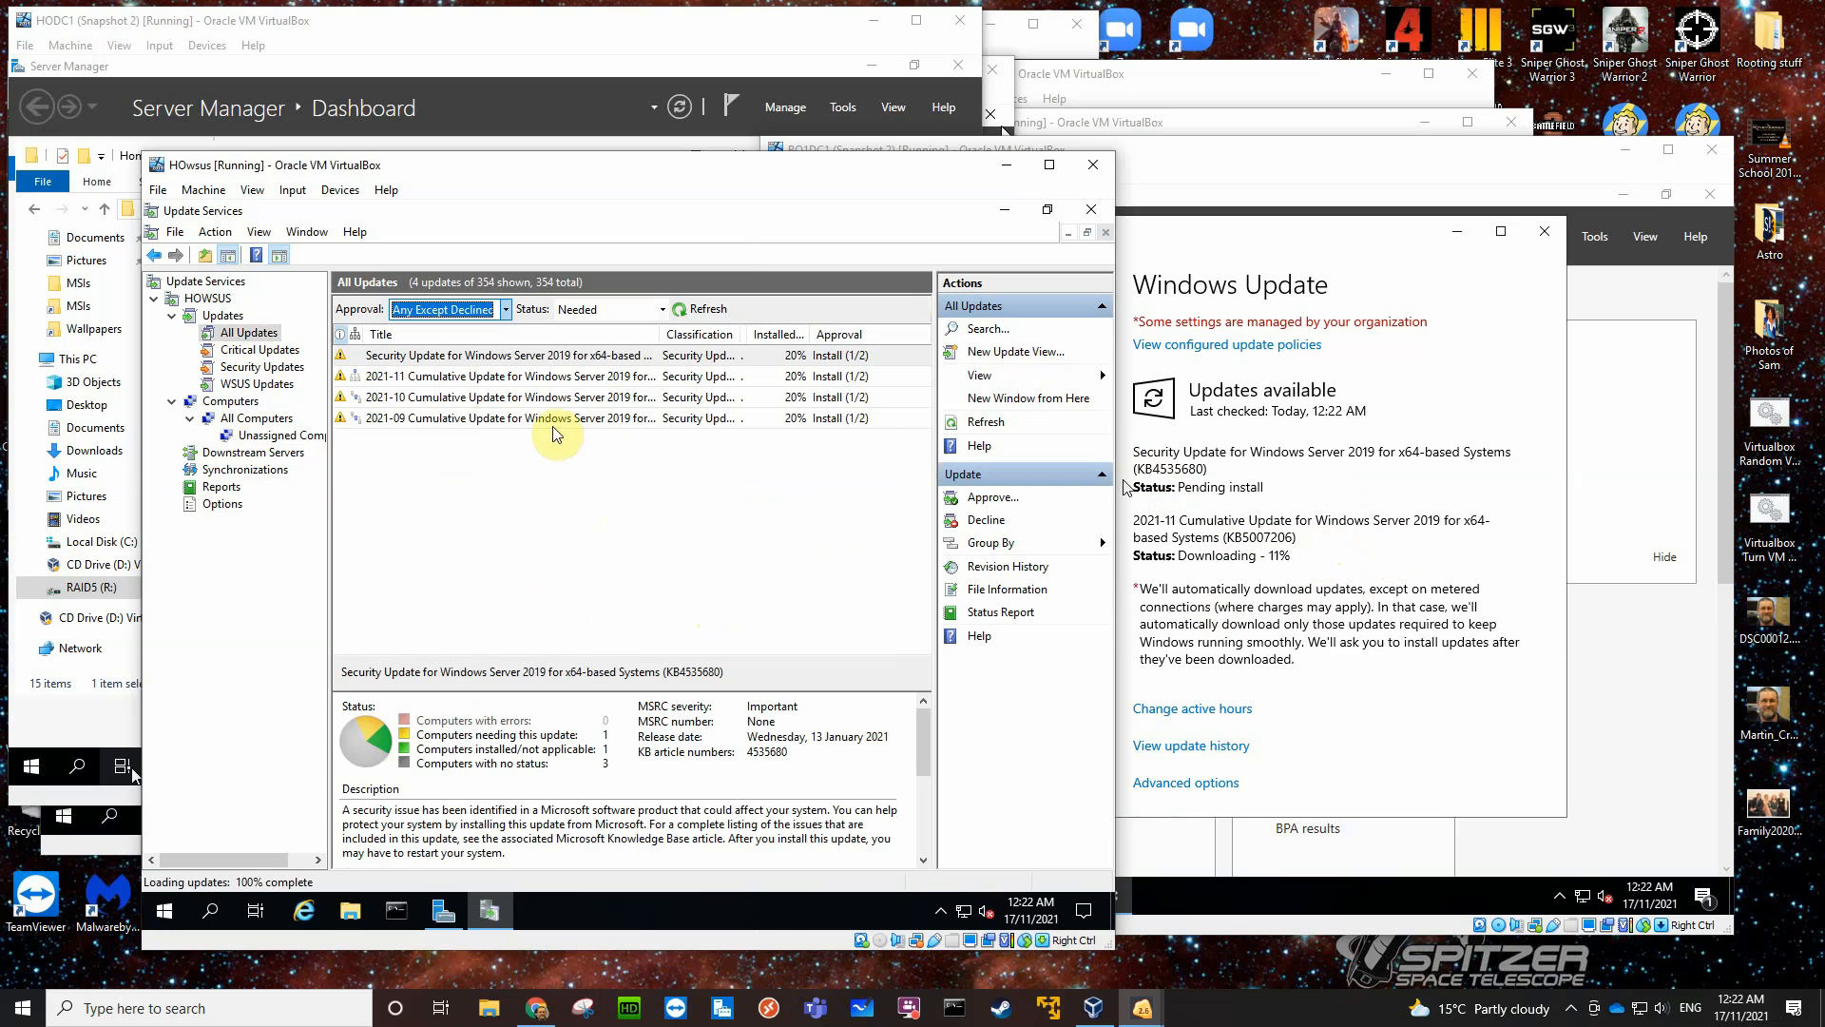
pyautogui.click(676, 355)
pyautogui.moveTo(747, 335); pyautogui.dragTo(879, 335)
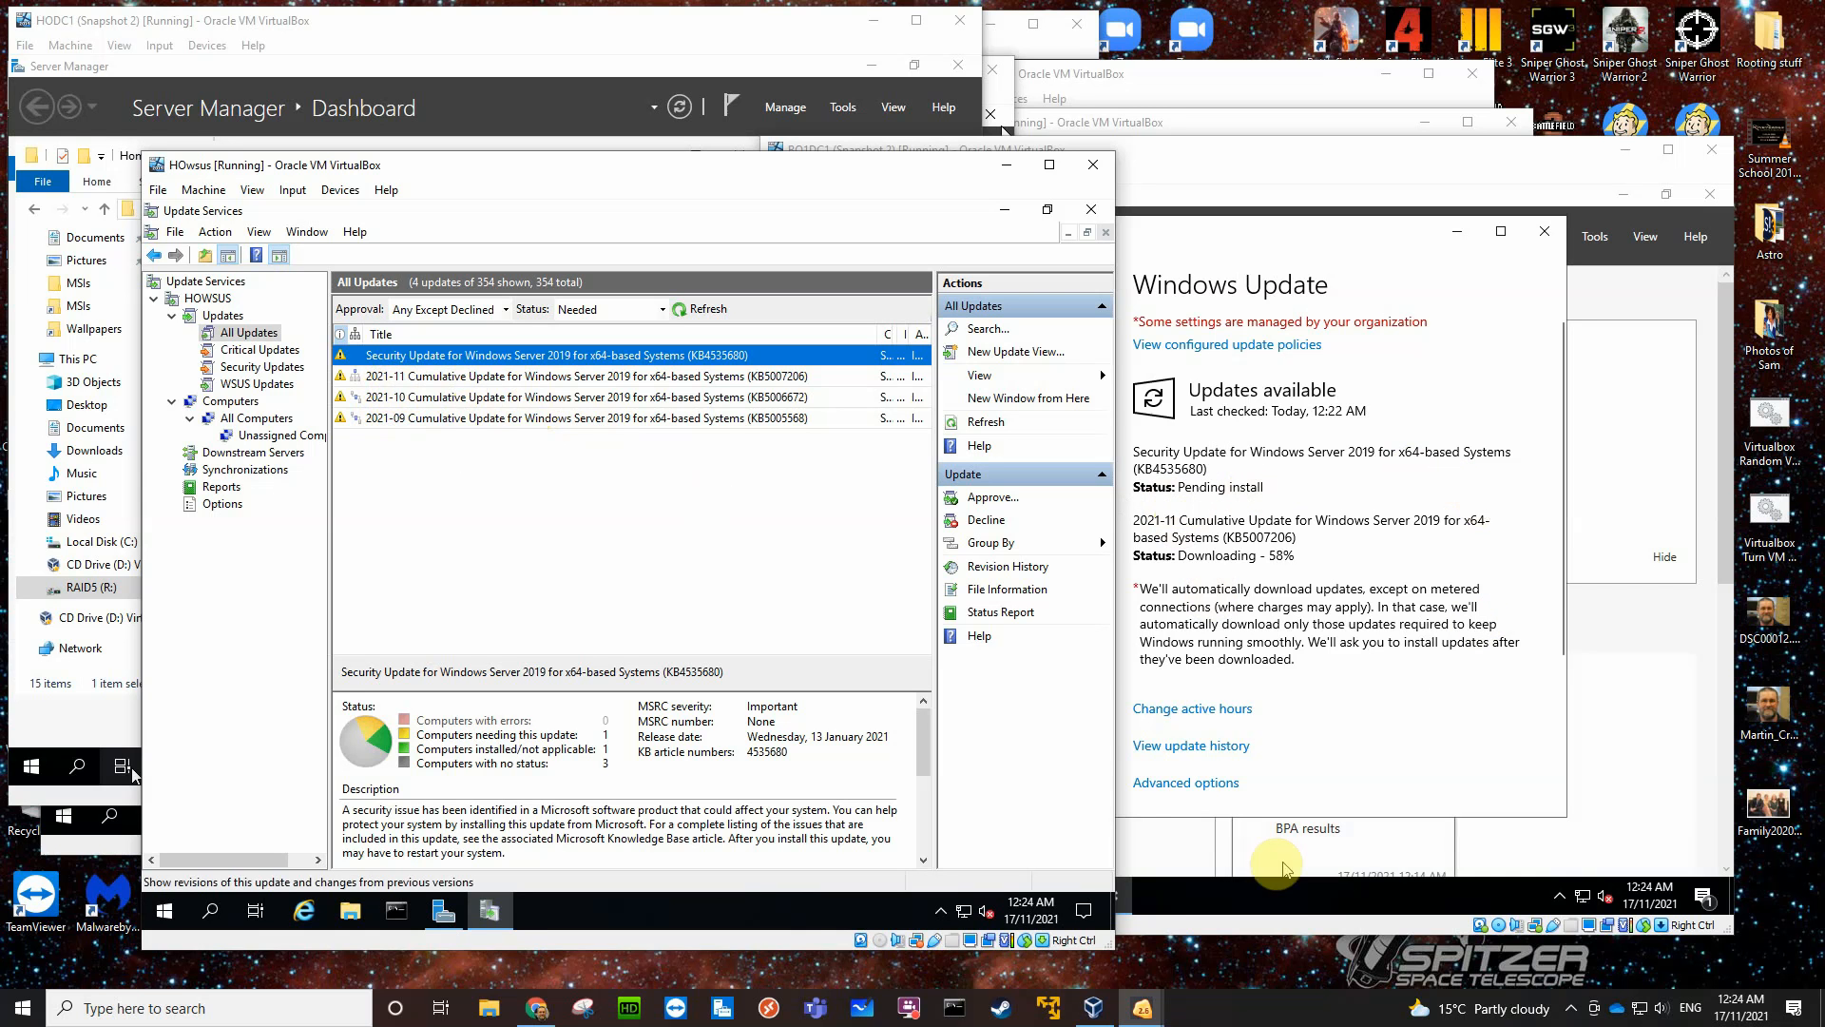
# - Capture a screenshot of the region covering the HOwsus updates list and the BO1DC1 Windows Update page
pyautogui.click(992, 980)
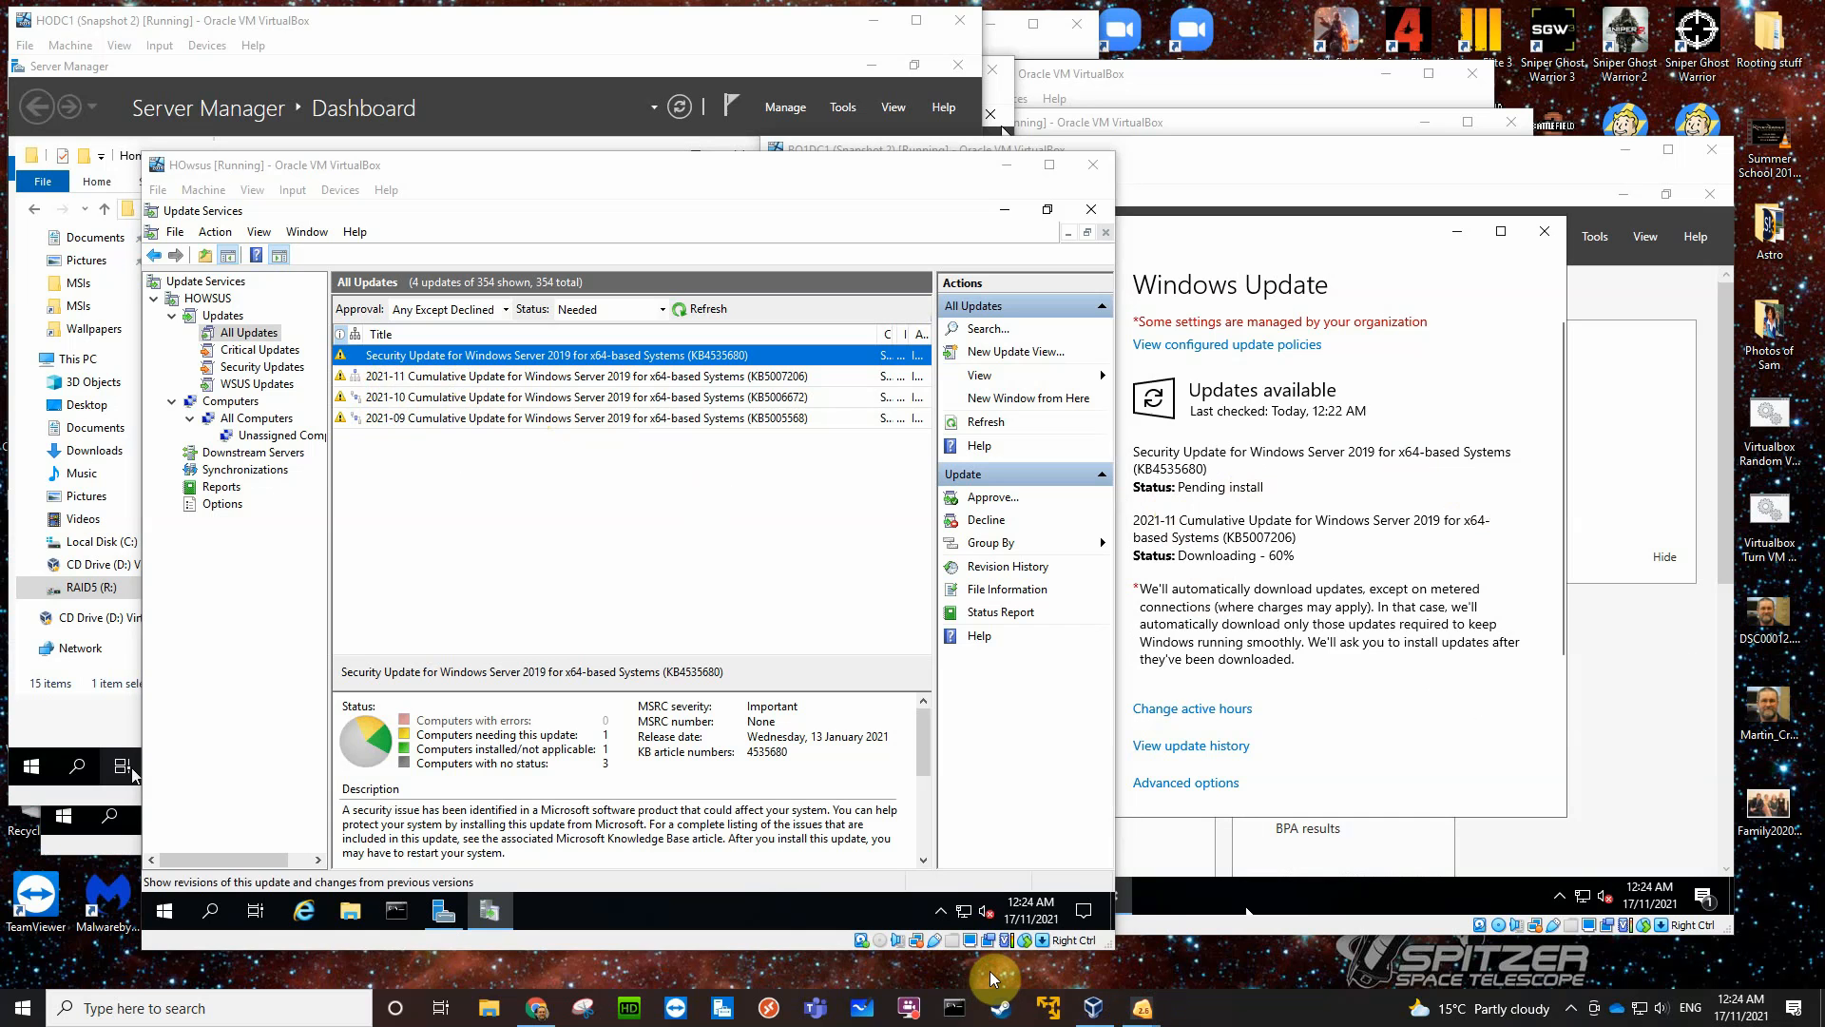
pyautogui.press('Print')
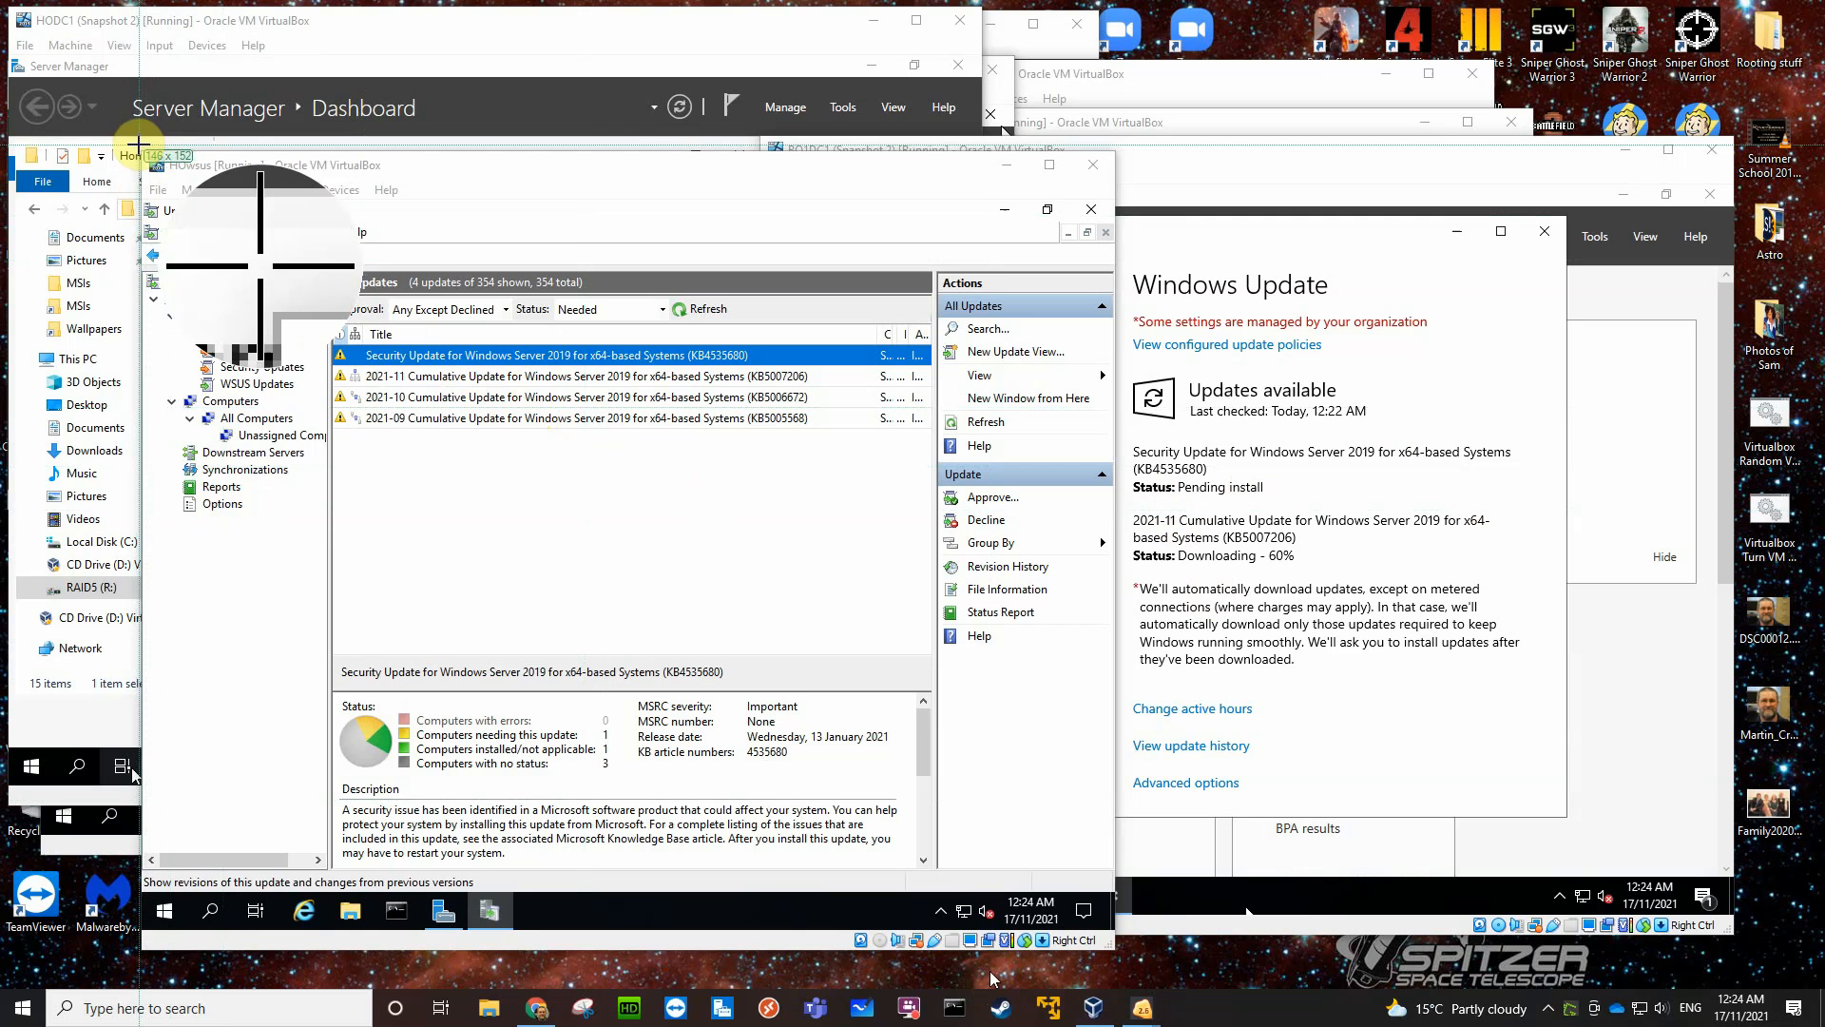
pyautogui.moveTo(138, 145); pyautogui.dragTo(1736, 934)
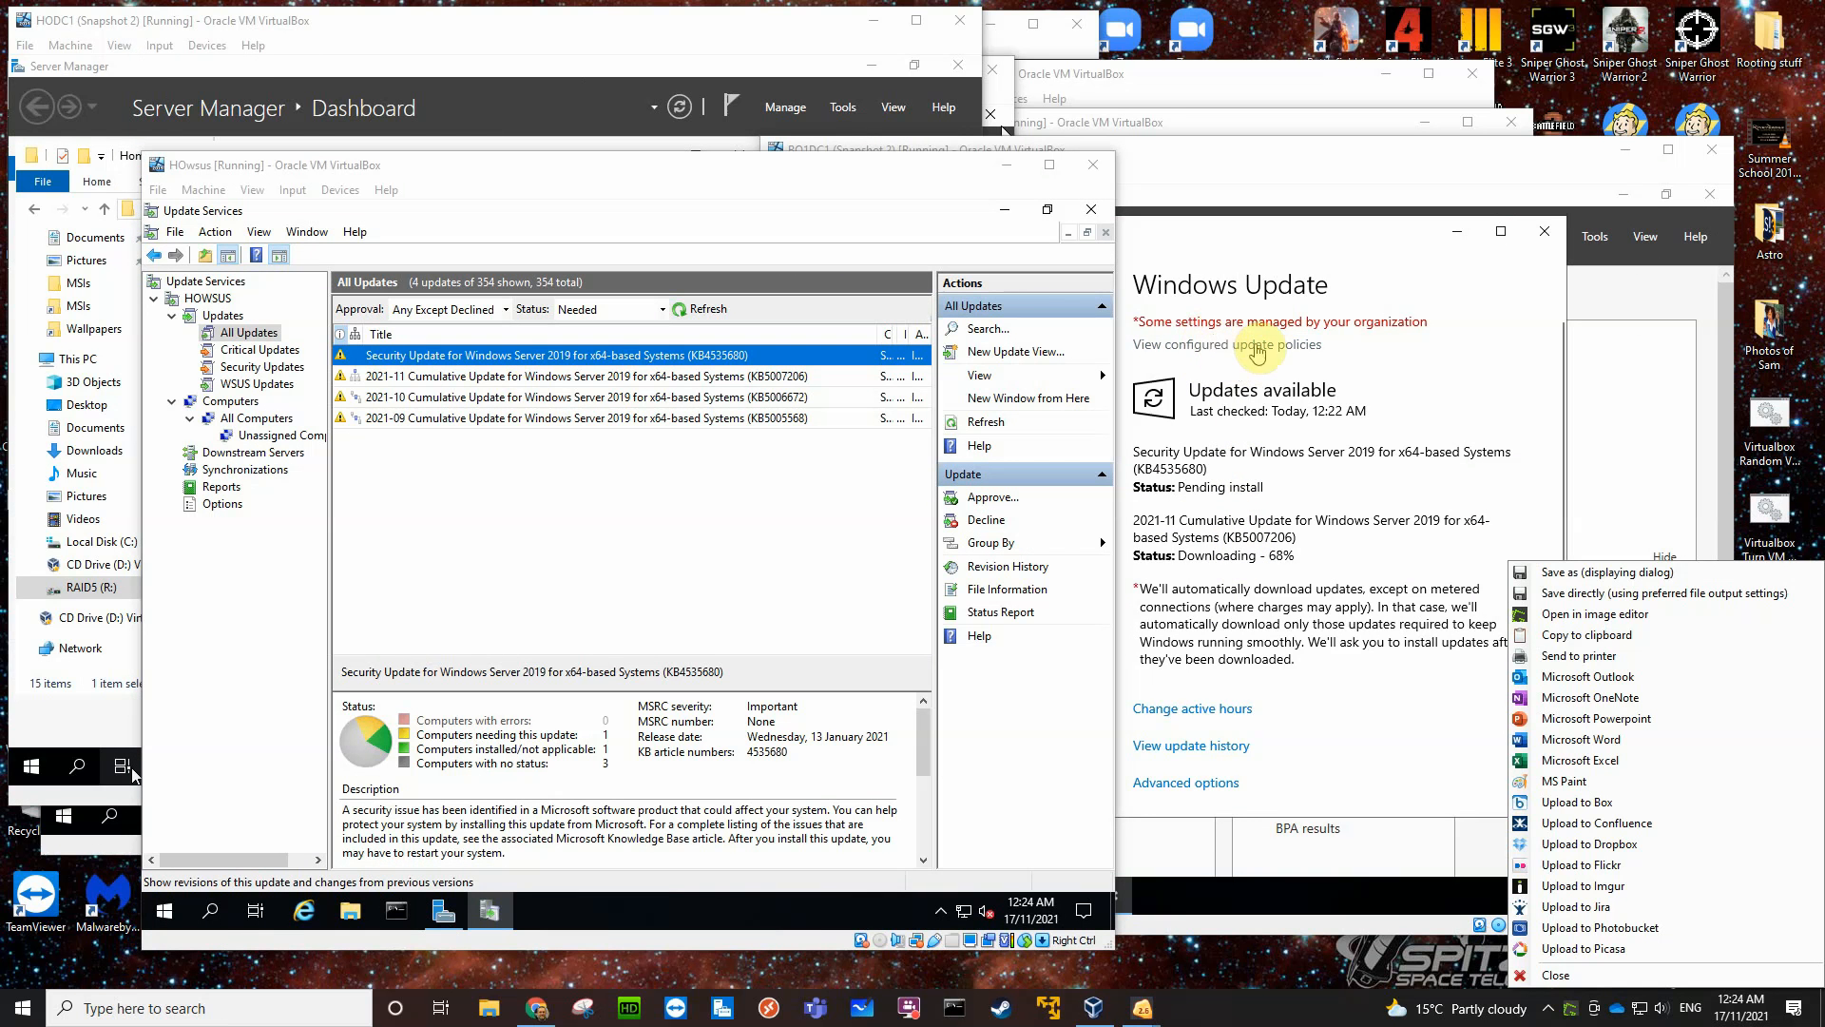
pyautogui.click(1566, 570)
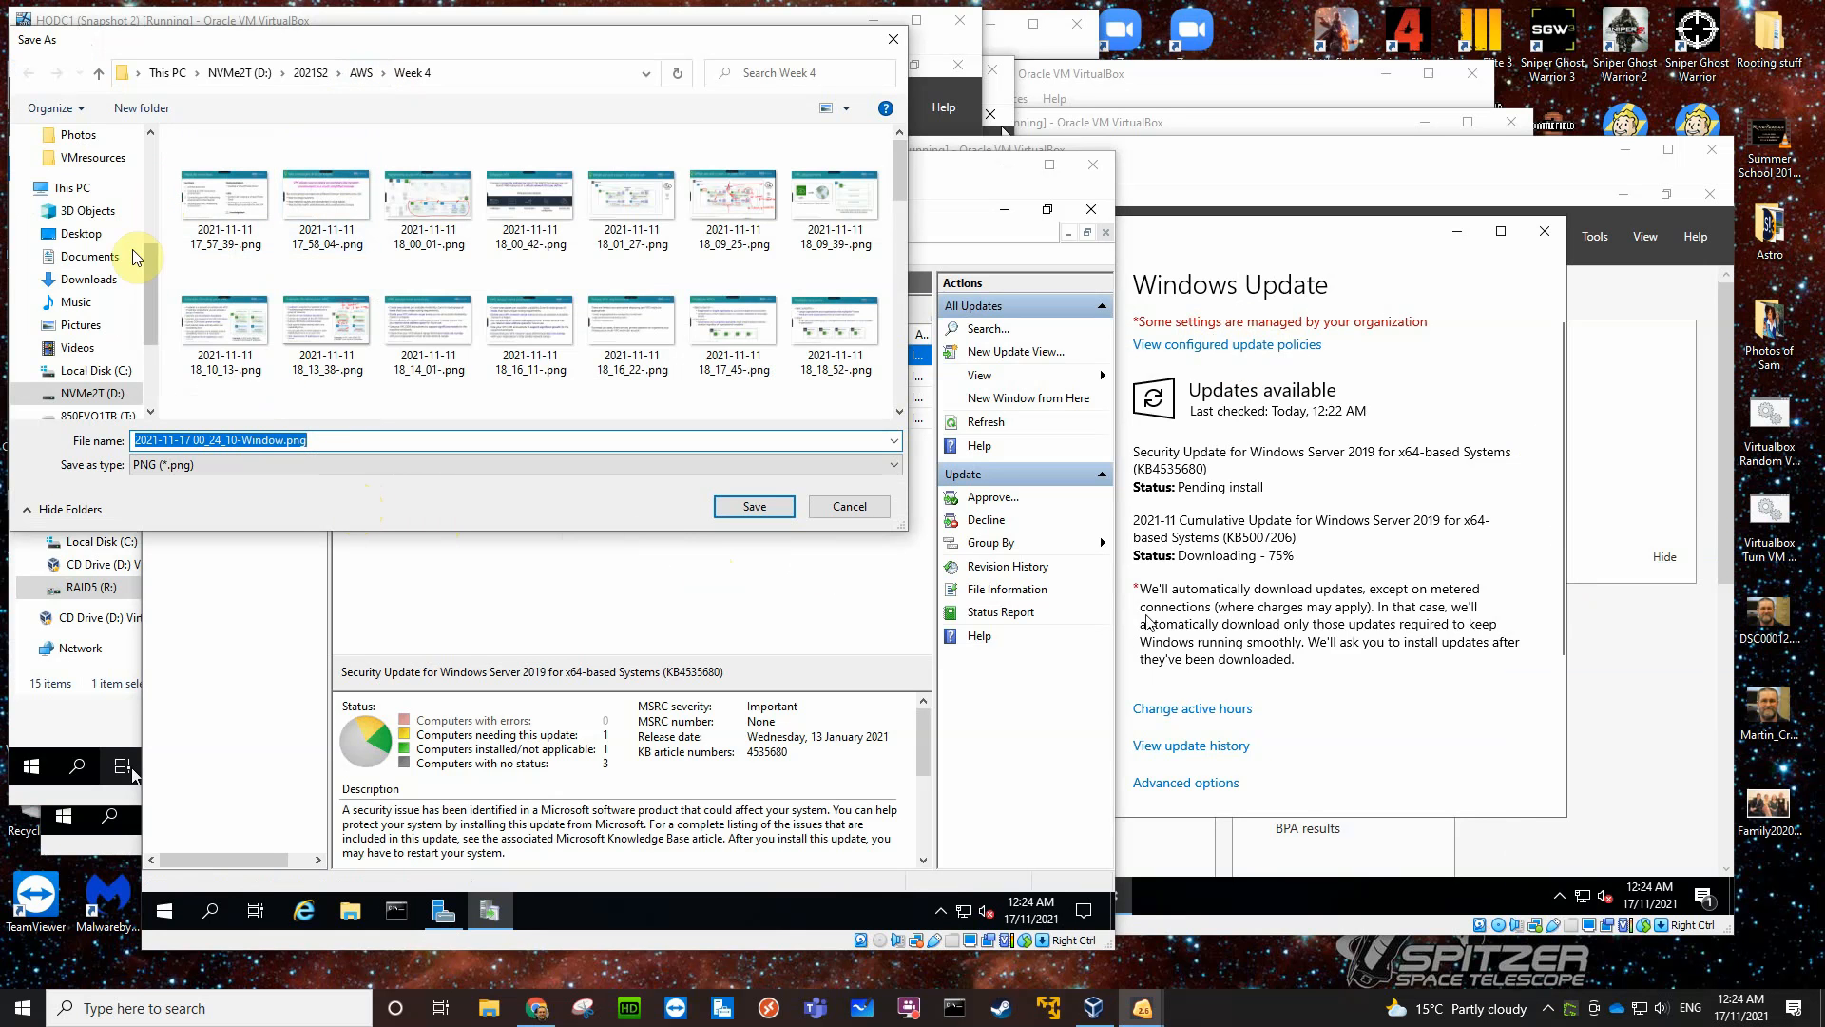
pyautogui.click(81, 233)
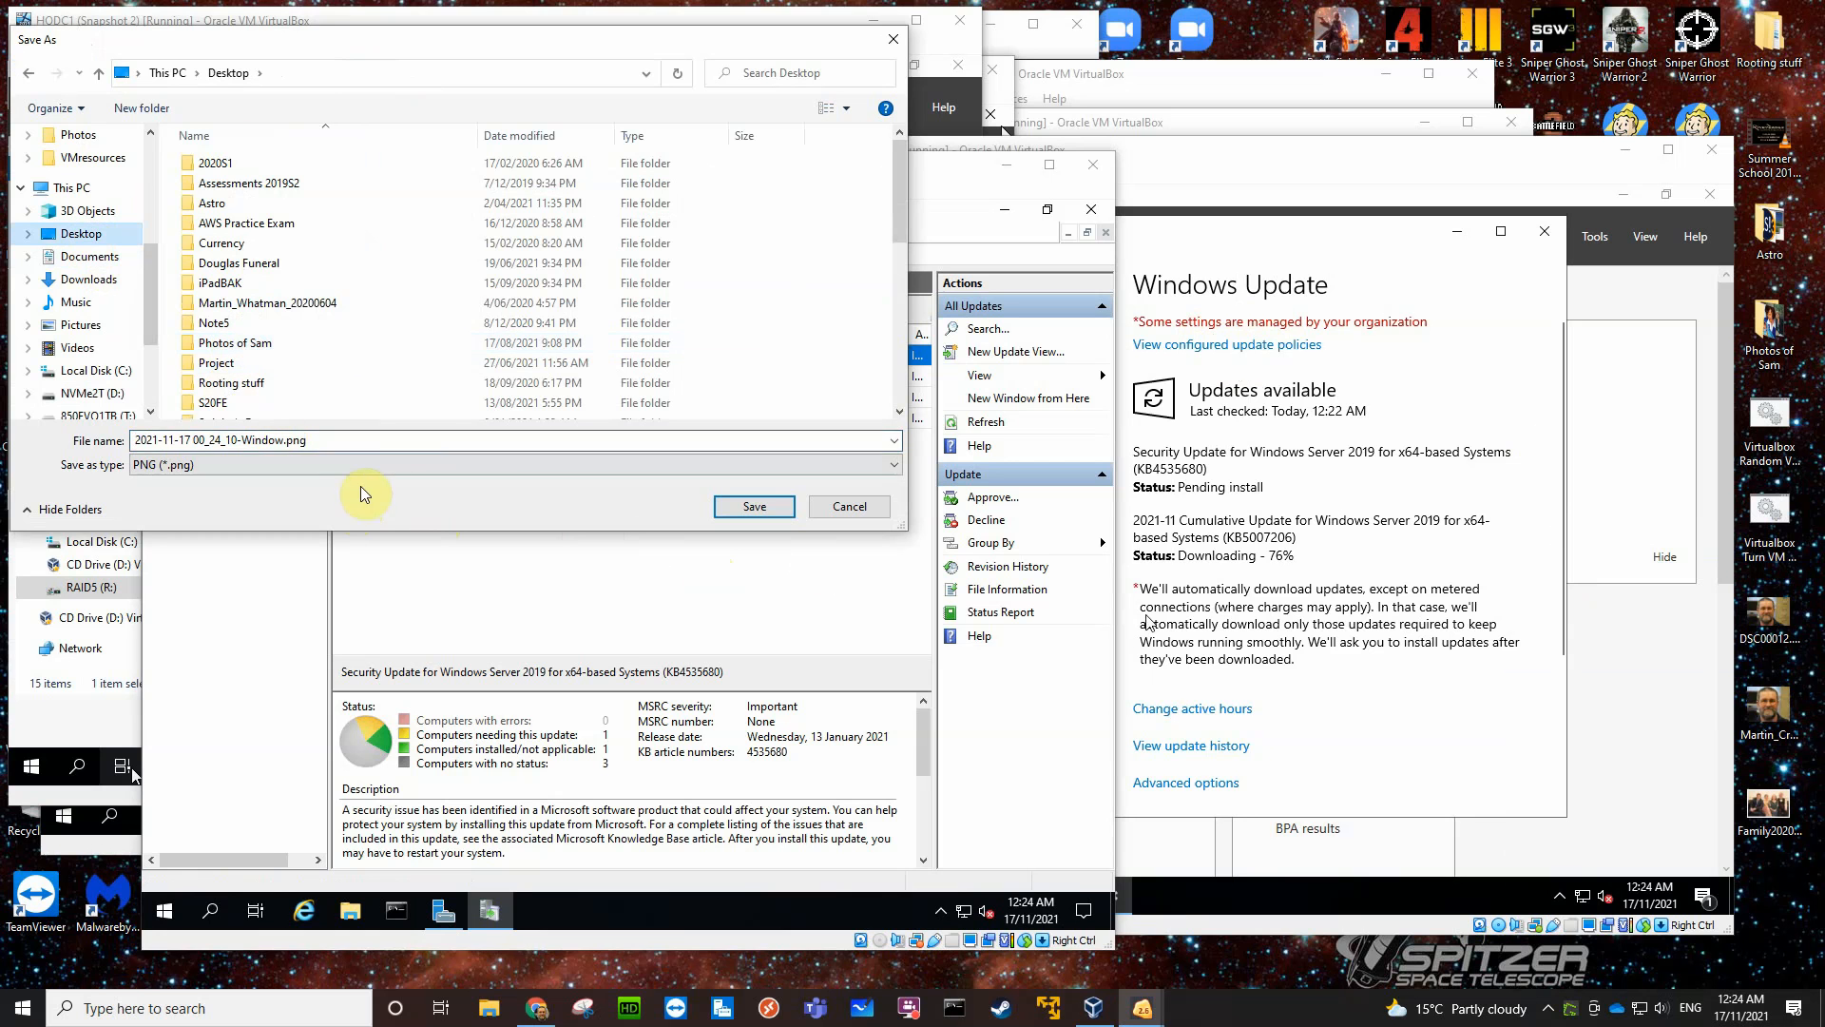
pyautogui.tripleClick(268, 439)
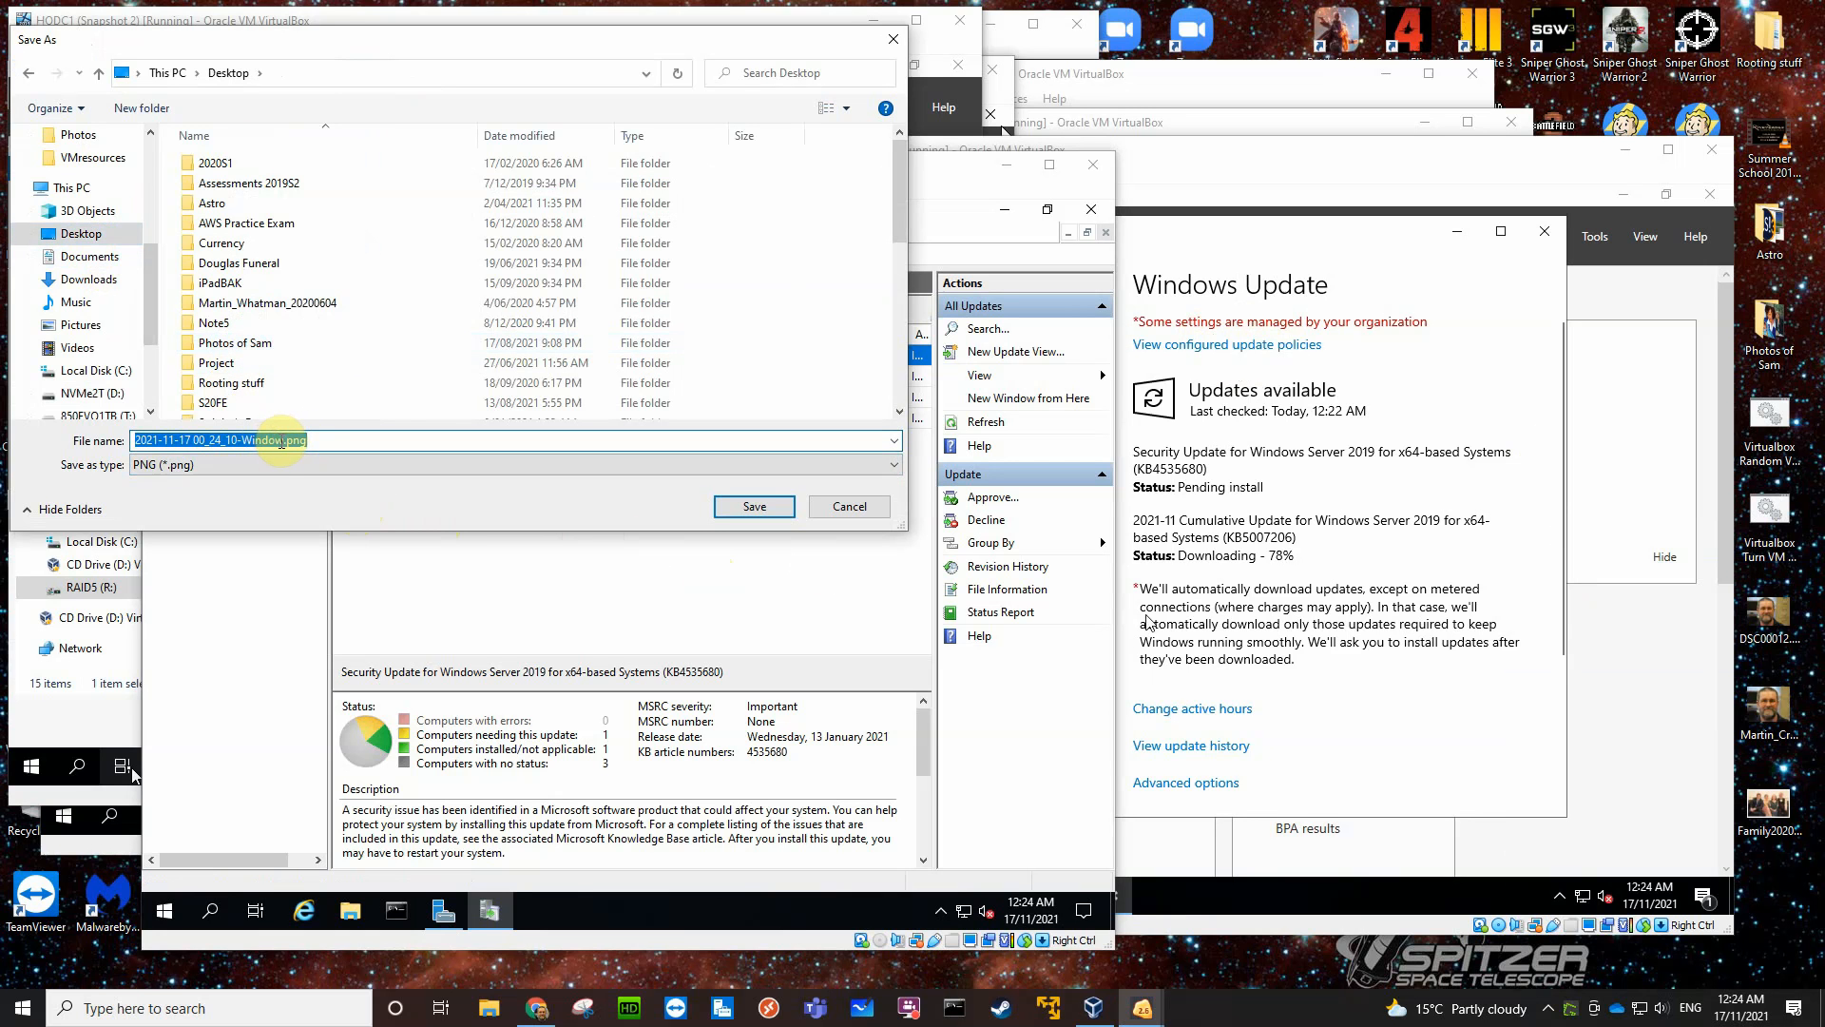
pyautogui.moveTo(283, 439); pyautogui.dragTo(245, 439)
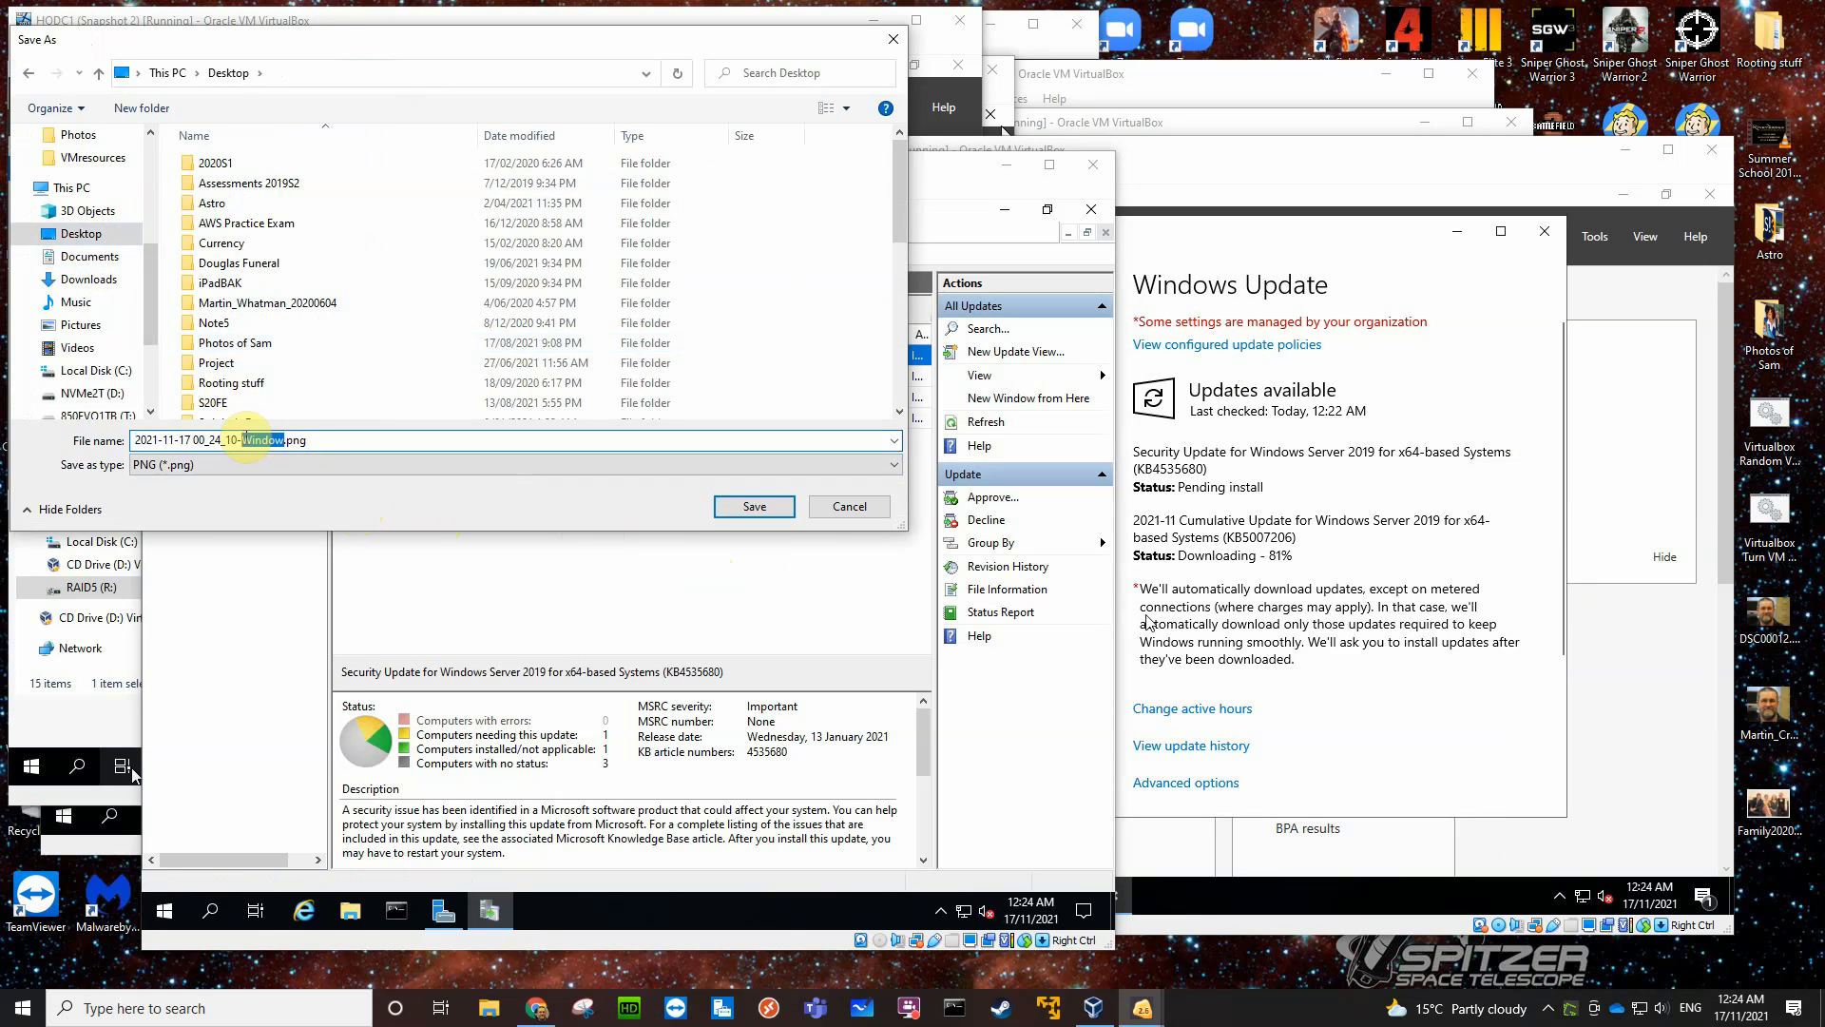
pyautogui.write('WSUS')
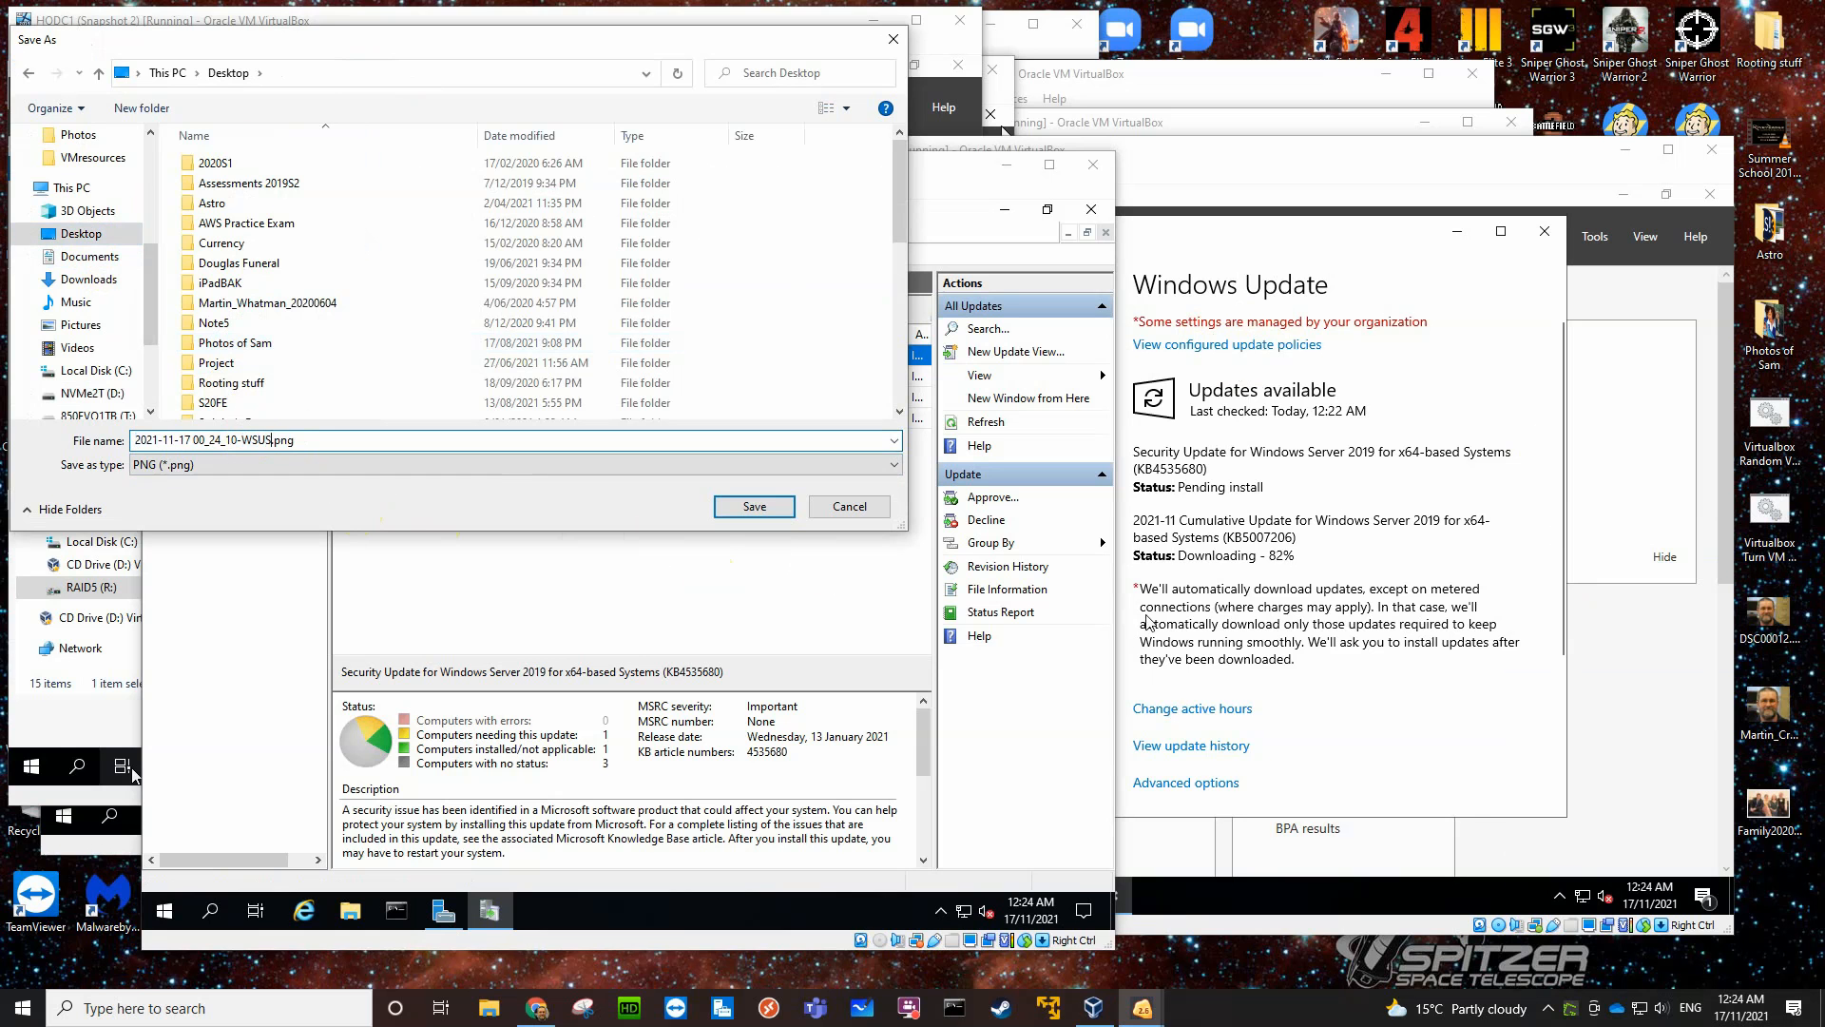
pyautogui.write(' working')
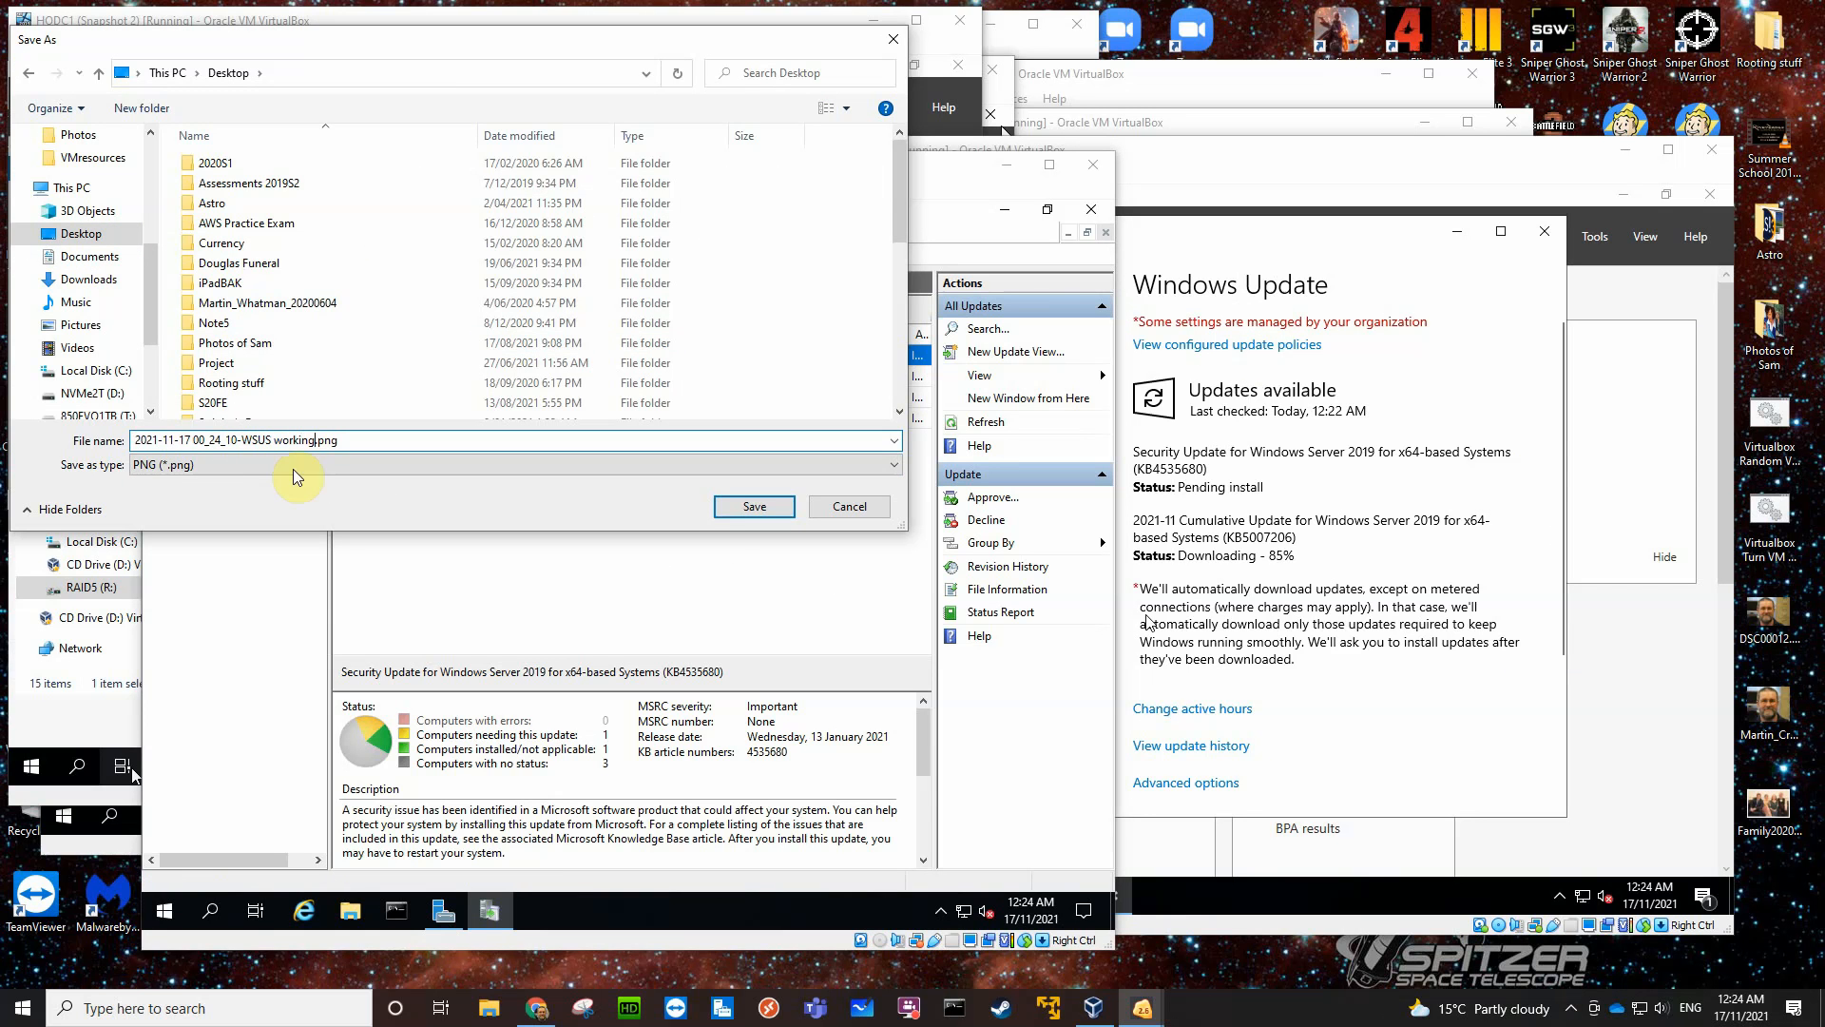
pyautogui.click(751, 510)
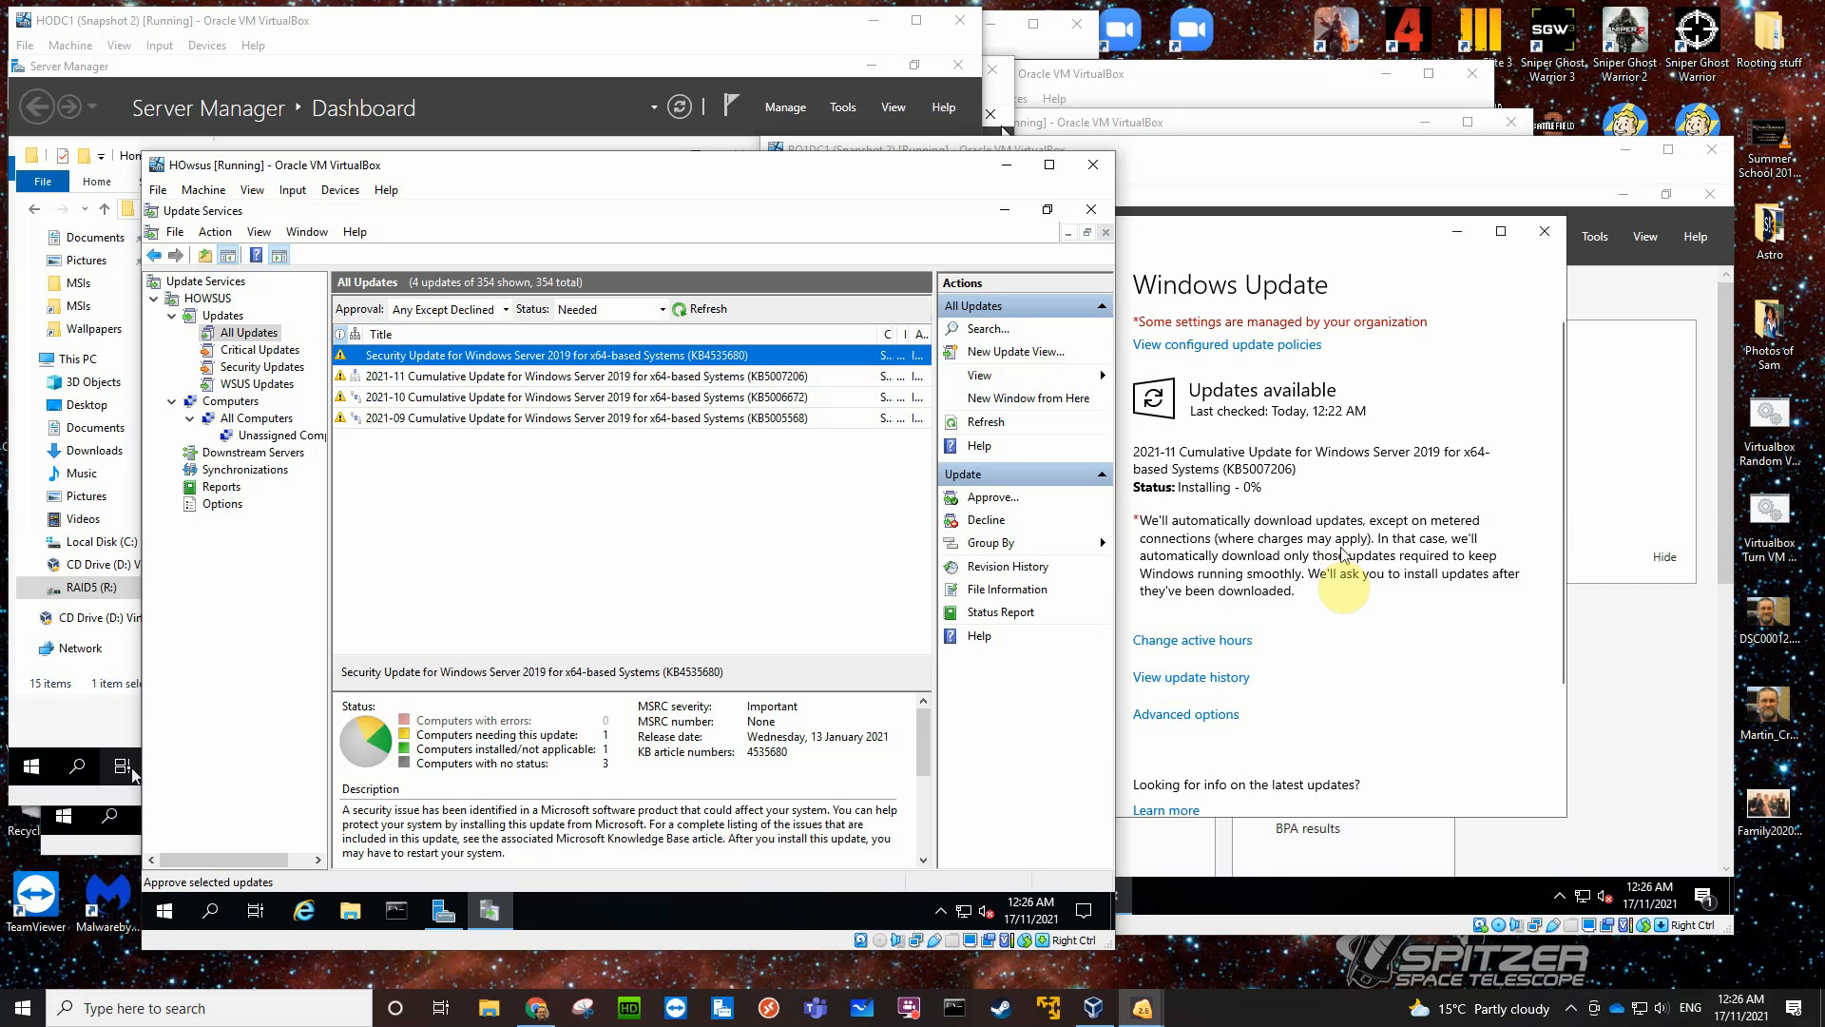
pyautogui.click(1173, 954)
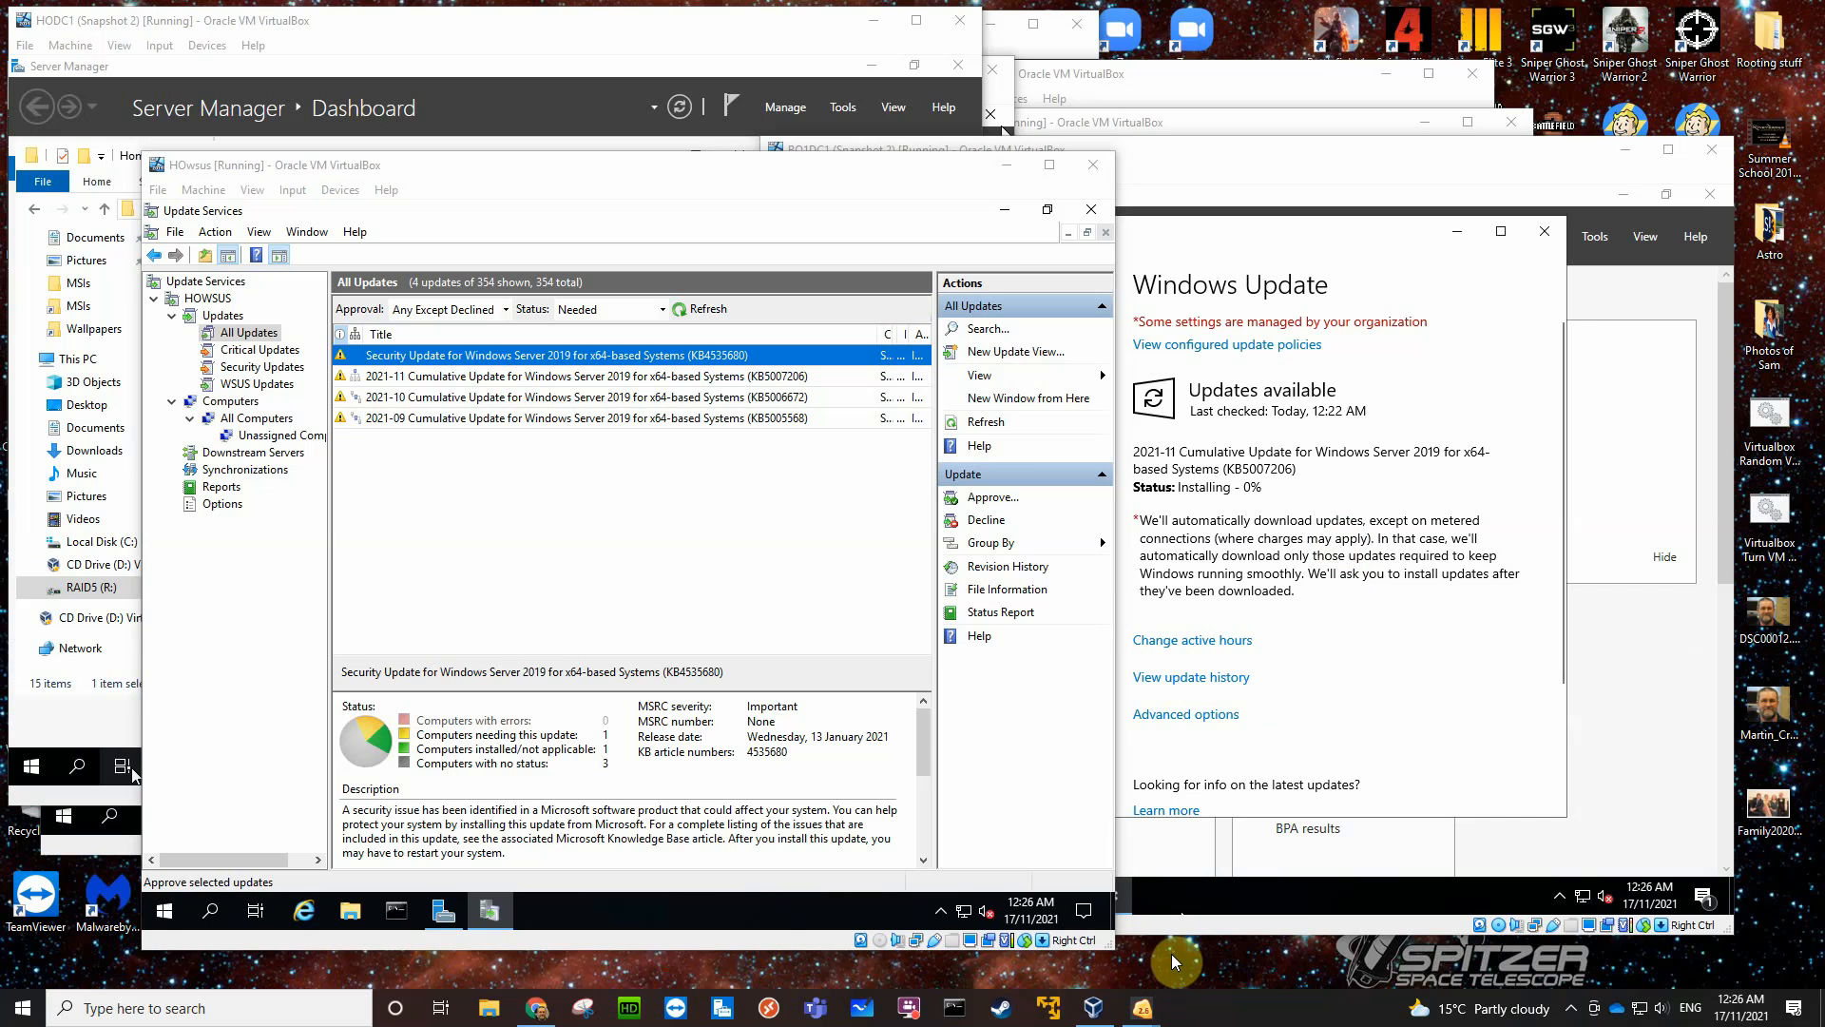